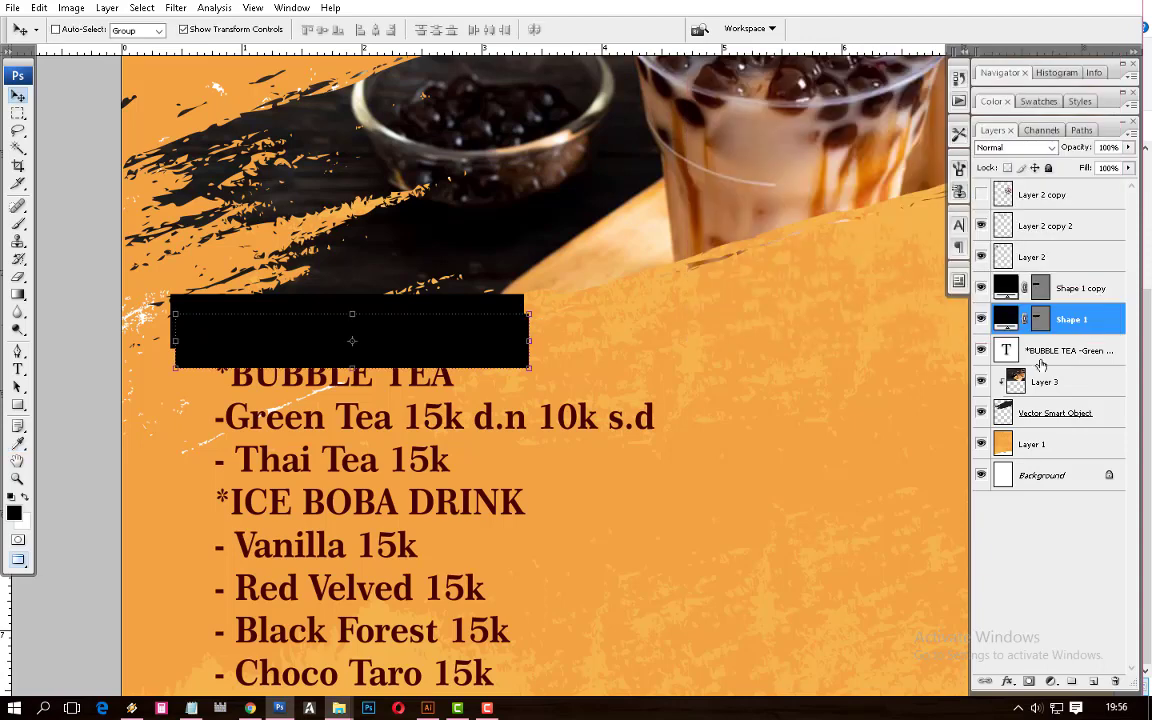
Change the copied banner's colour to a dark red
{"action": "left_click_drag", "start_coordinate": [861, 219], "coordinate": [885, 175]}
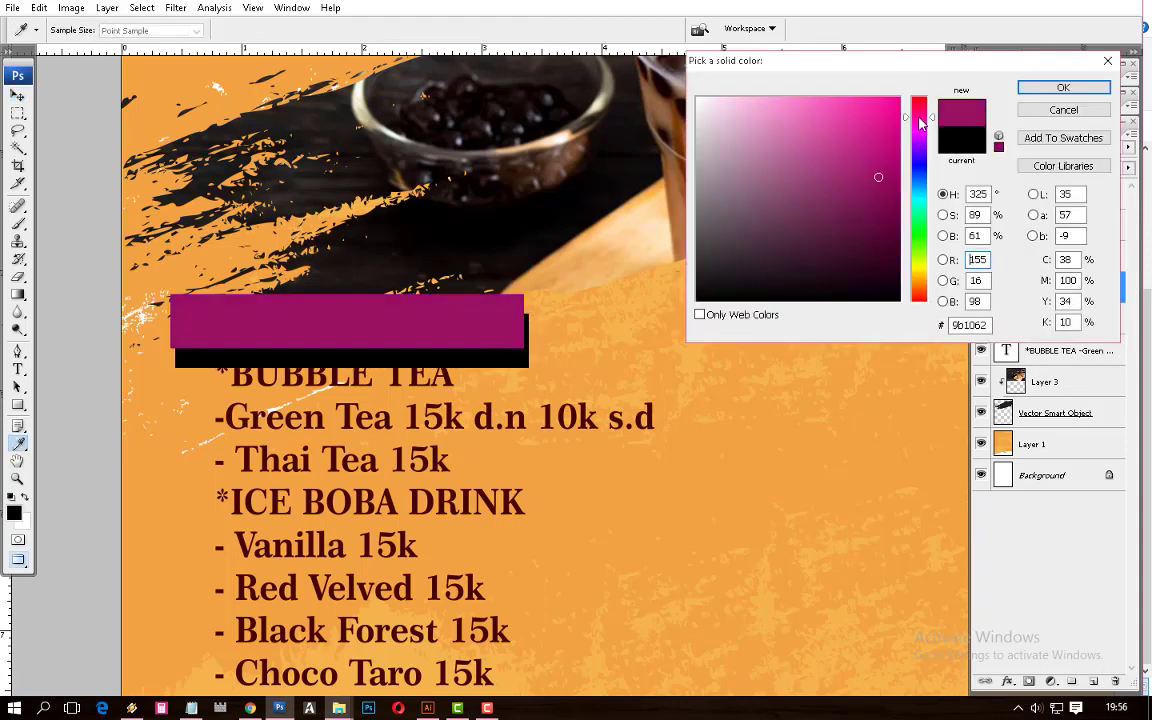
{"action": "left_click_drag", "start_coordinate": [921, 110], "coordinate": [921, 122]}
{"action": "key", "text": "Return"}
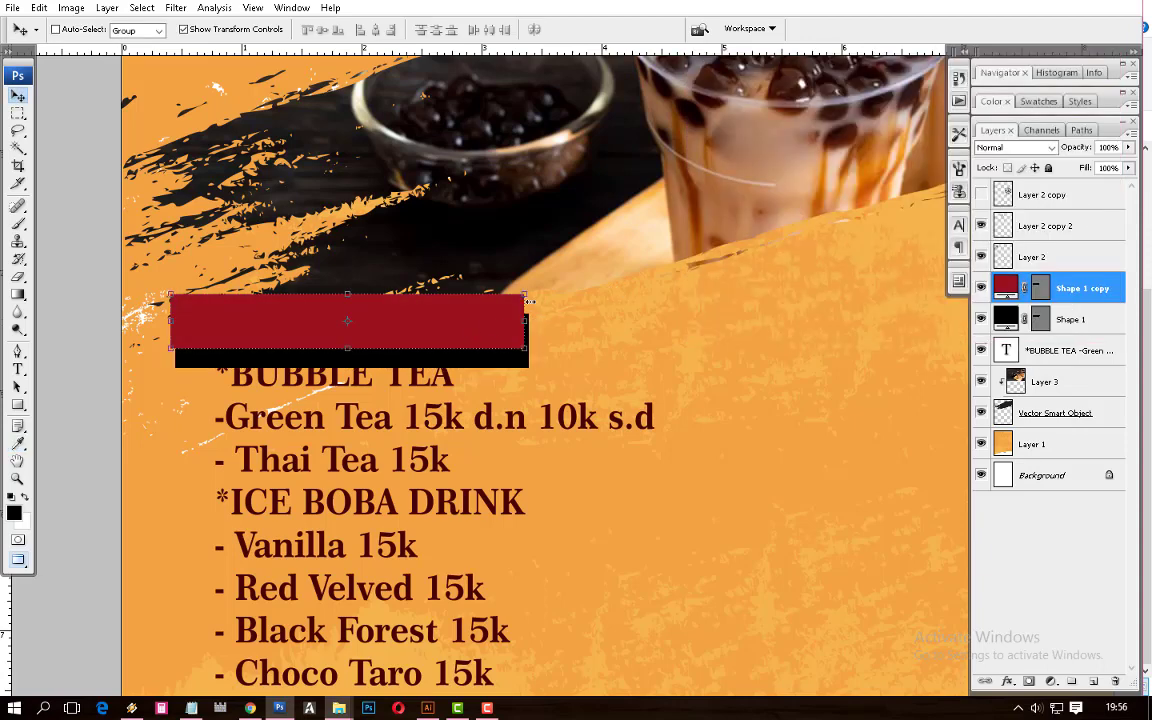
Skew the red banner's top edge left and add the black banner to the layer selection
{"action": "left_click_drag", "start_coordinate": [352, 297], "coordinate": [340, 300]}
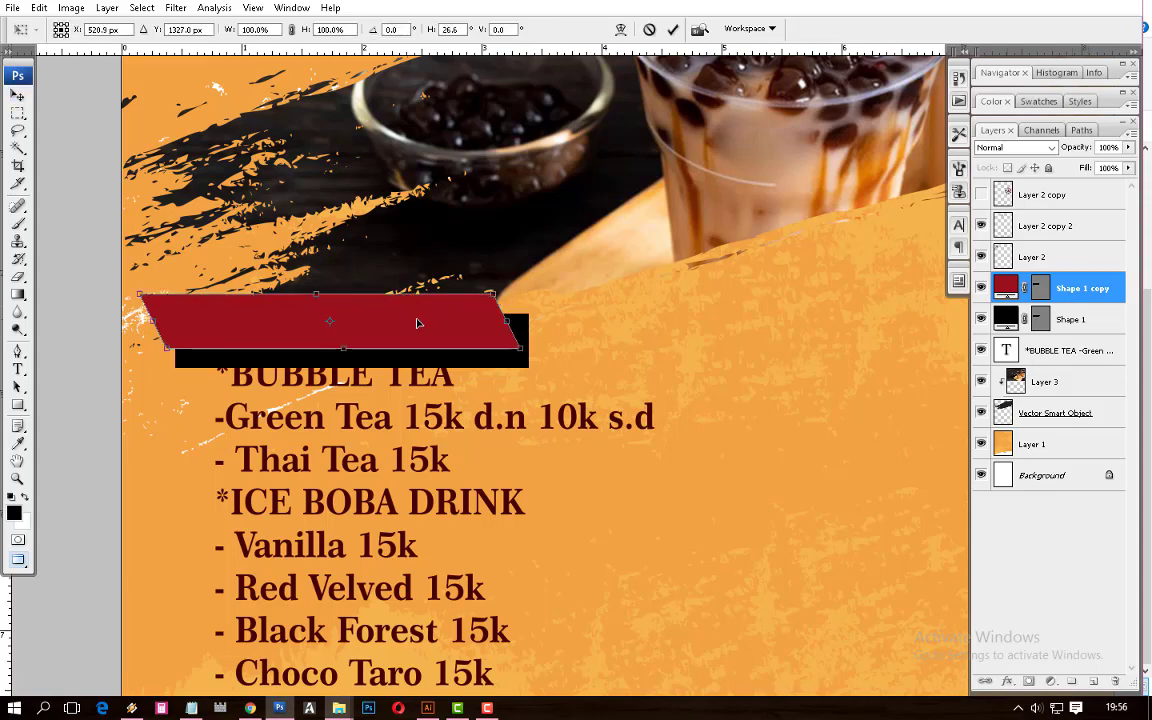
{"action": "key", "text": "Return"}
{"action": "mouse_move", "coordinate": [437, 320]}
{"action": "left_mouse_down"}
{"action": "mouse_move", "coordinate": [577, 245]}
{"action": "mouse_move", "coordinate": [481, 303]}
{"action": "left_mouse_up"}
{"action": "right_click", "coordinate": [658, 250]}
{"action": "left_click", "coordinate": [690, 262], "text": "shift"}
{"action": "scroll", "coordinate": [617, 305], "scroll_direction": "down", "scroll_amount": 1}
Delete the *BUBBLE TEA heading line from the menu text
{"action": "key", "text": "t"}
{"action": "left_click_drag", "start_coordinate": [390, 342], "coordinate": [550, 342]}
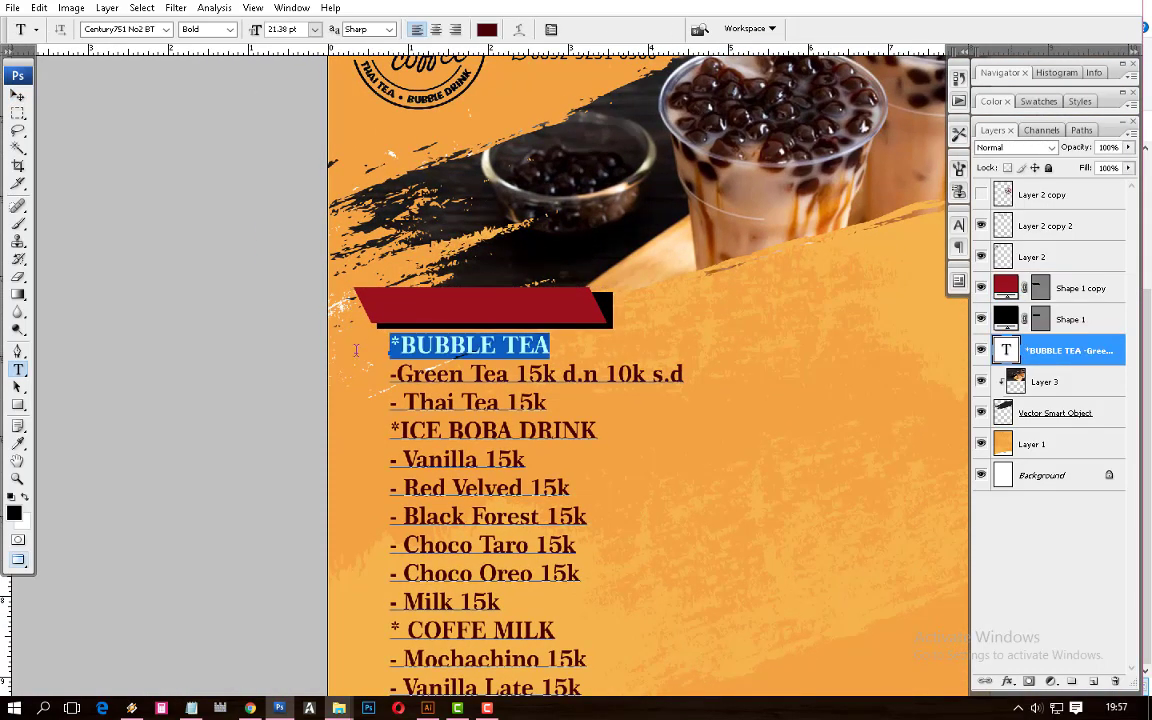
{"action": "key", "text": "BackSpace"}
{"action": "key", "text": "BackSpace"}
{"action": "key", "text": "ctrl+Return"}
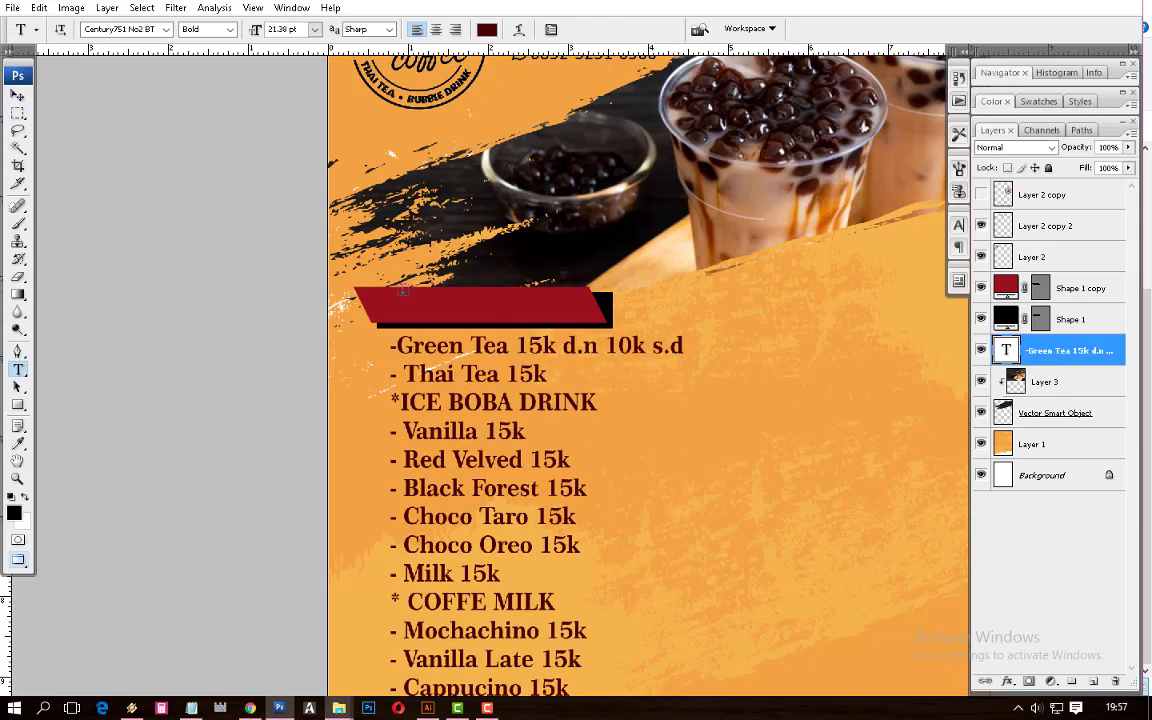
{"action": "left_click_drag", "start_coordinate": [402, 276], "coordinate": [562, 300]}
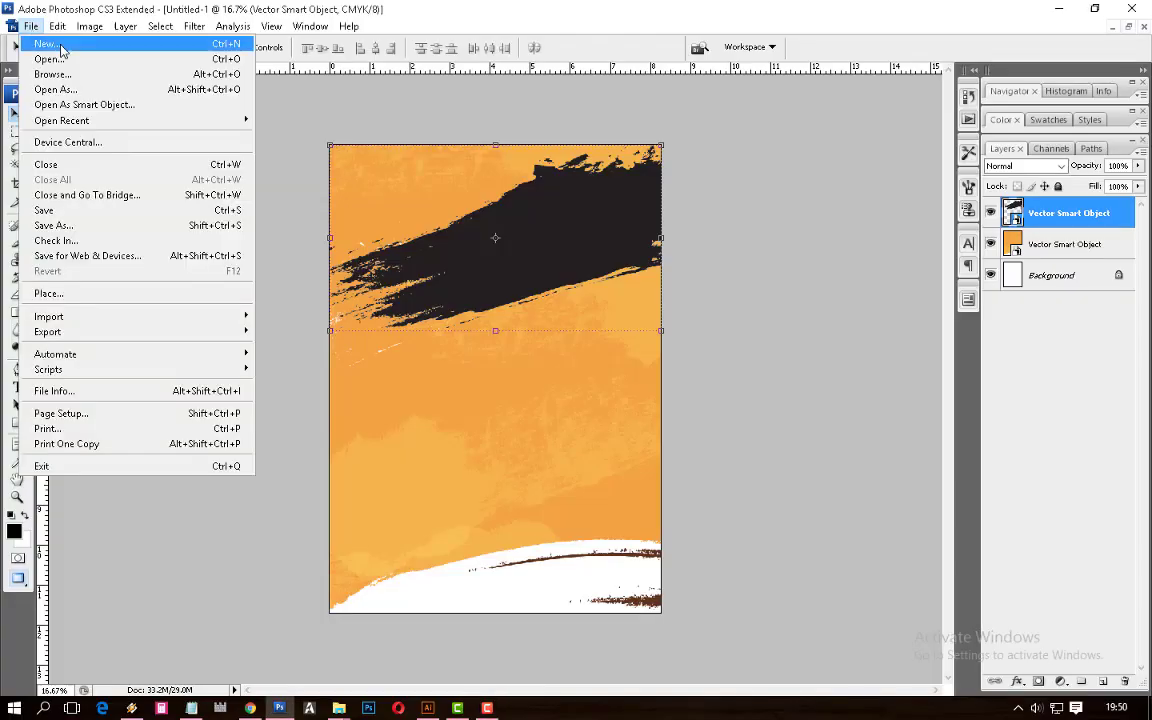
Create a new A4 RGB document from the International Paper preset
{"action": "left_click", "coordinate": [61, 47]}
{"action": "left_click", "coordinate": [519, 199]}
{"action": "left_click", "coordinate": [509, 265]}
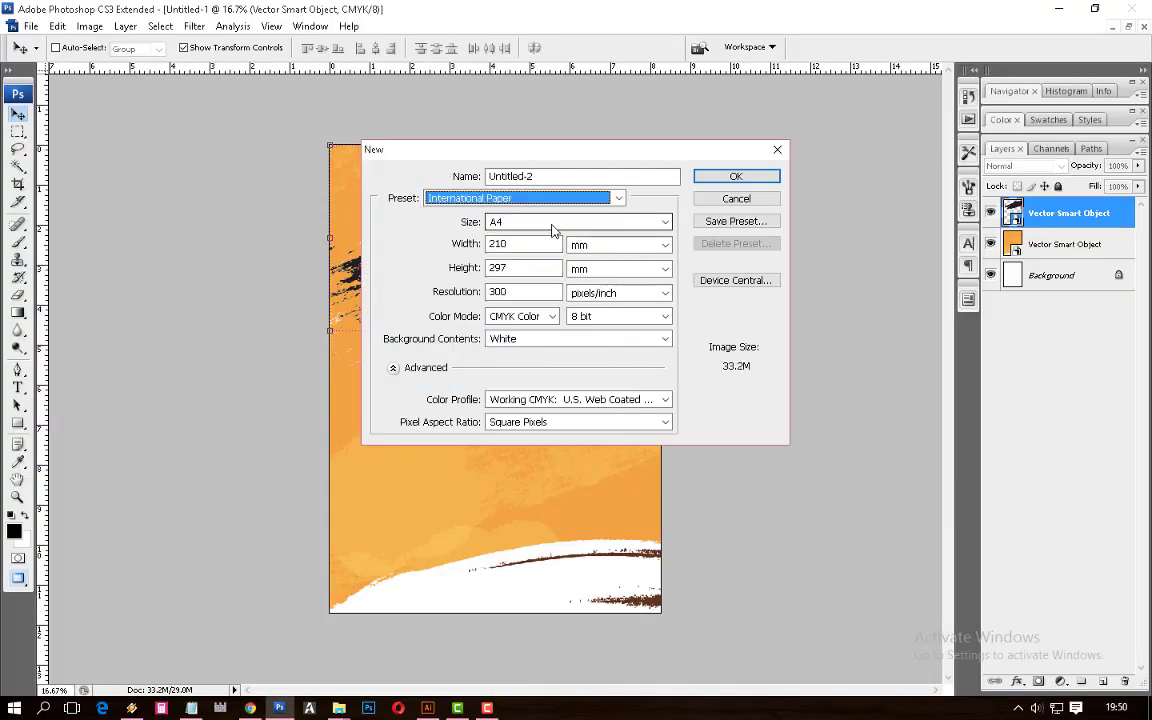
{"action": "left_click", "coordinate": [540, 222]}
{"action": "left_click", "coordinate": [538, 265]}
{"action": "left_click", "coordinate": [575, 316]}
{"action": "left_click", "coordinate": [560, 353]}
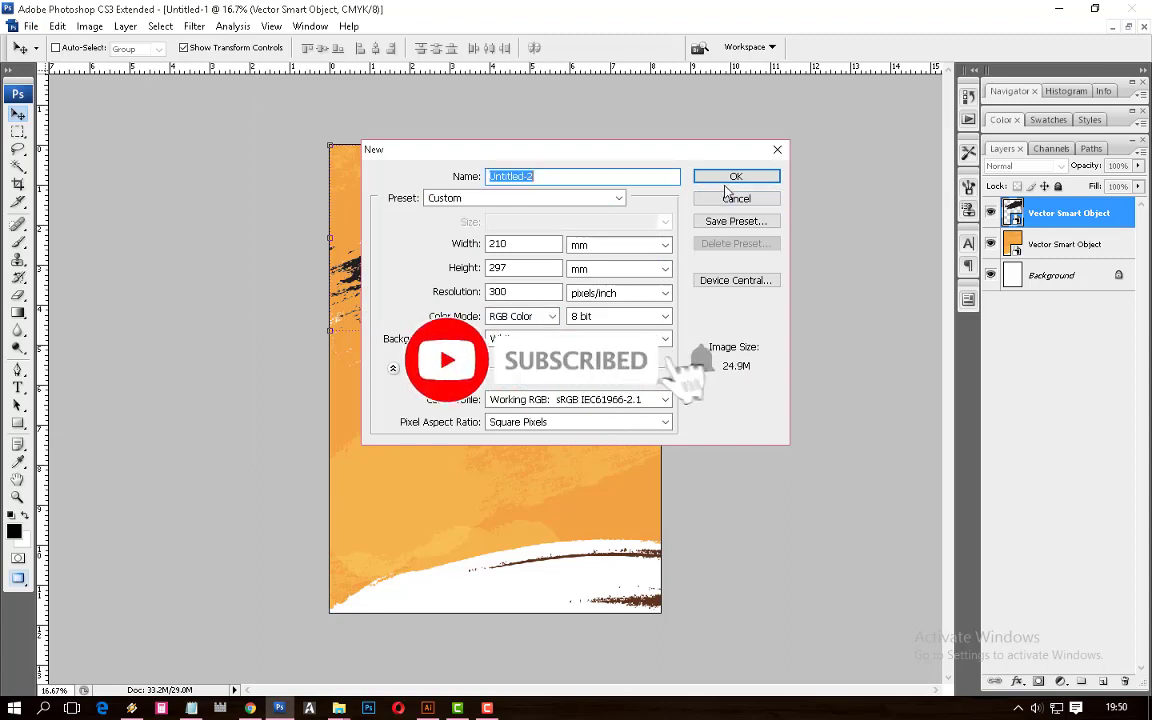
{"action": "left_click", "coordinate": [735, 177]}
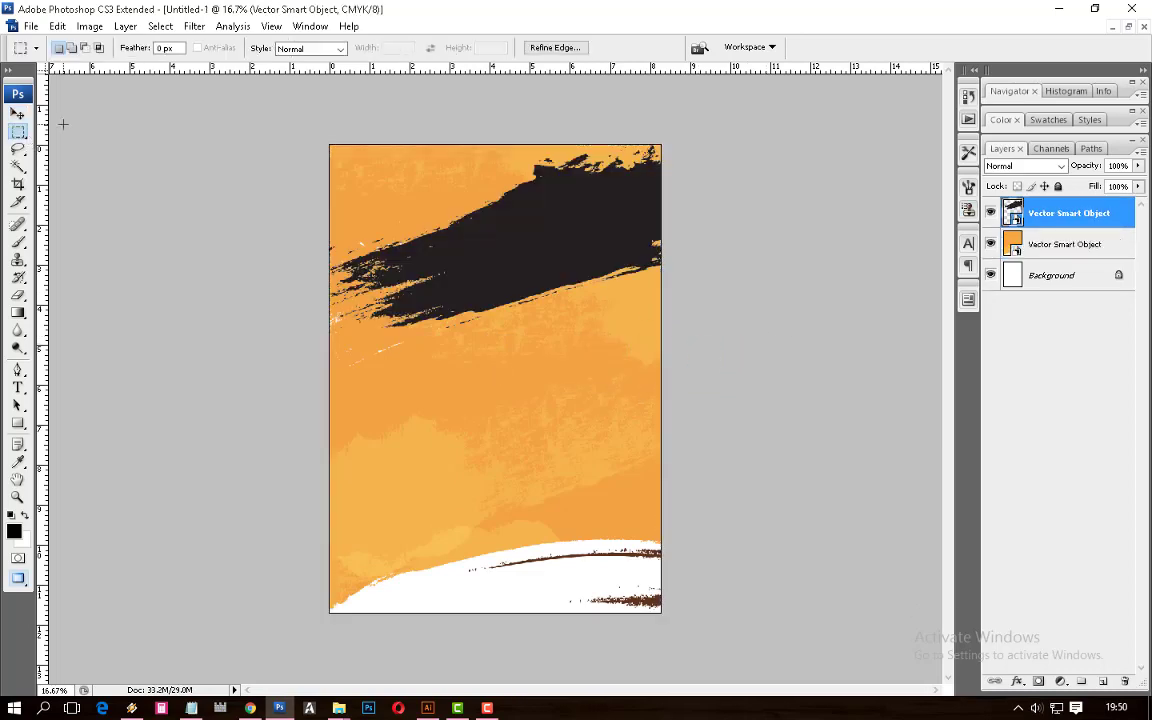
Copy the orange background and brush stroke into the poster, closing Untitled-1 unsaved
{"action": "key", "text": "v"}
{"action": "key", "text": "f"}
{"action": "key", "text": "f"}
{"action": "key", "text": "f"}
{"action": "mouse_move", "coordinate": [226, 193]}
{"action": "left_mouse_down"}
{"action": "mouse_move", "coordinate": [258, 262]}
{"action": "mouse_move", "coordinate": [250, 228]}
{"action": "left_mouse_up"}
{"action": "key", "text": "f"}
{"action": "left_click_drag", "start_coordinate": [560, 303], "coordinate": [559, 288]}
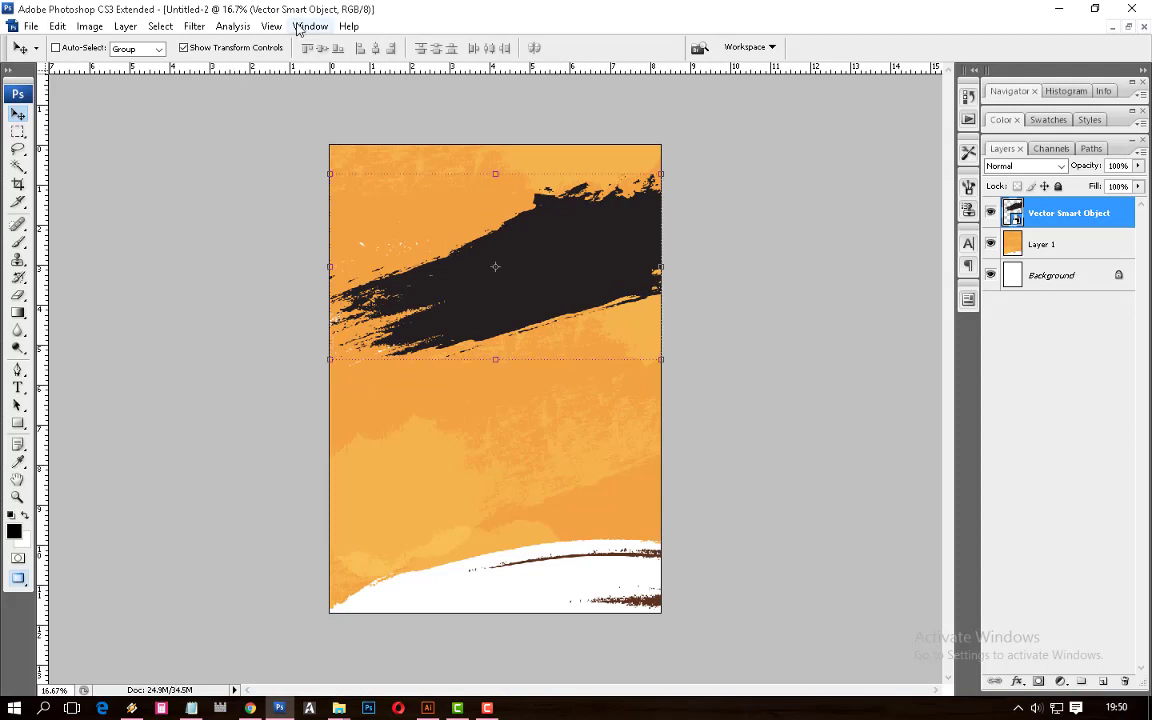
{"action": "key", "text": "ctrl+Tab"}
{"action": "key", "text": "ctrl+w"}
{"action": "left_click", "coordinate": [570, 272]}
{"action": "left_click_drag", "start_coordinate": [594, 295], "coordinate": [593, 266]}
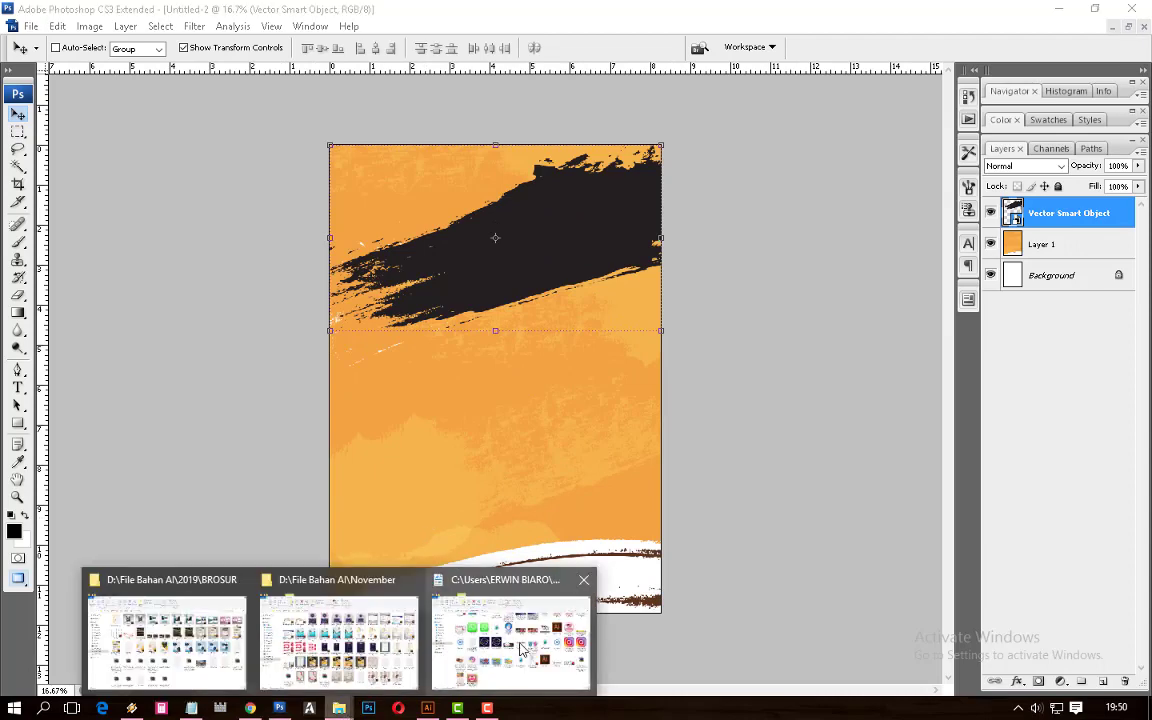
Open the Queen coffee logo image from Documents in Photoshop
{"action": "left_click", "coordinate": [467, 582]}
{"action": "mouse_move", "coordinate": [645, 595]}
{"action": "left_mouse_down"}
{"action": "mouse_move", "coordinate": [380, 697]}
{"action": "mouse_move", "coordinate": [413, 606]}
{"action": "left_mouse_up"}
{"action": "left_click", "coordinate": [589, 281]}
{"action": "left_click", "coordinate": [338, 708]}
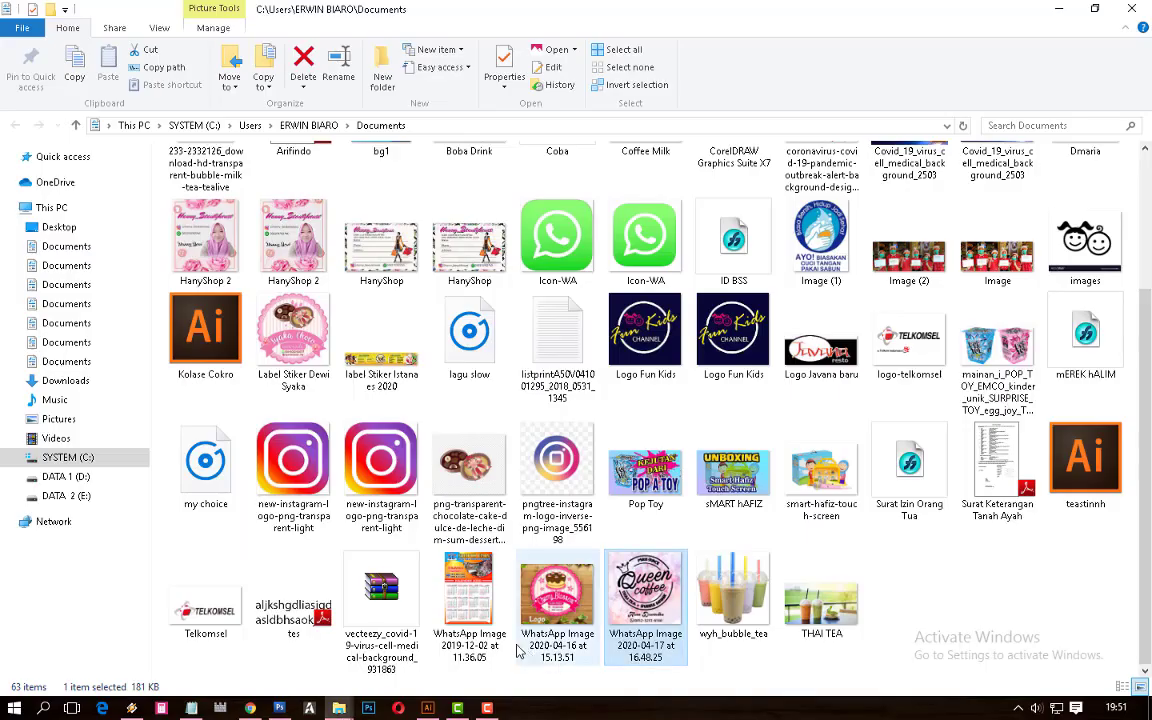
{"action": "right_click", "coordinate": [620, 585]}
{"action": "left_click", "coordinate": [660, 178]}
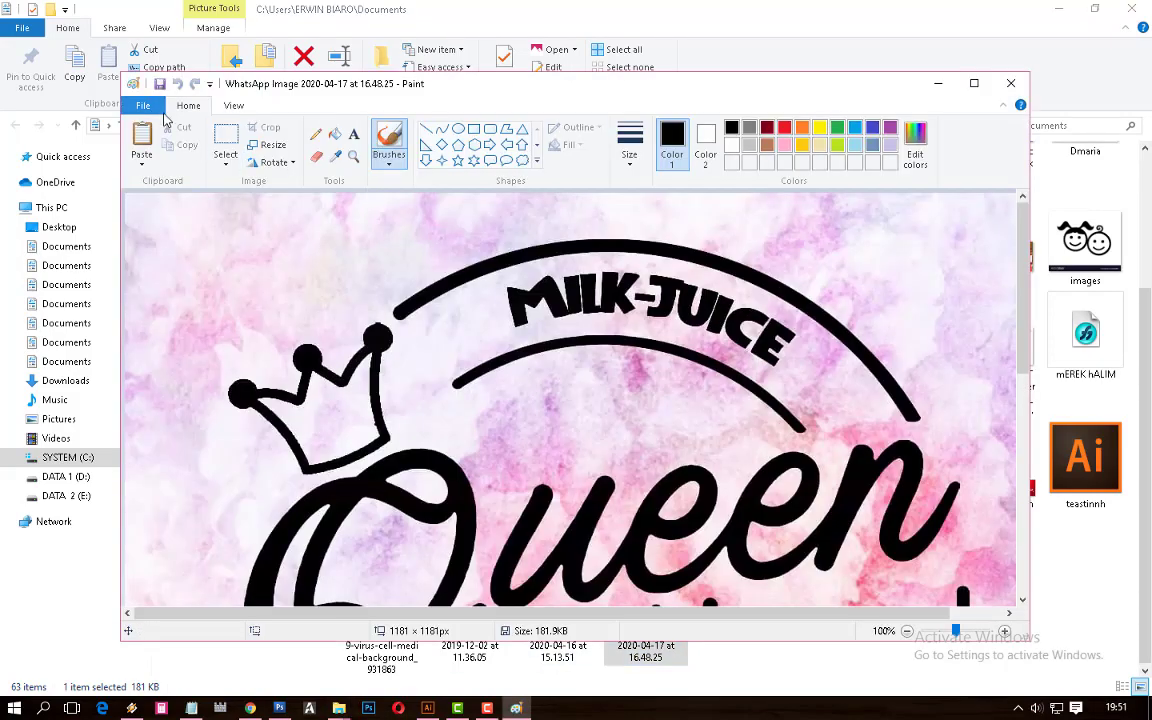
{"action": "left_click", "coordinate": [143, 105]}
{"action": "left_click", "coordinate": [167, 205]}
{"action": "left_click", "coordinate": [1010, 83]}
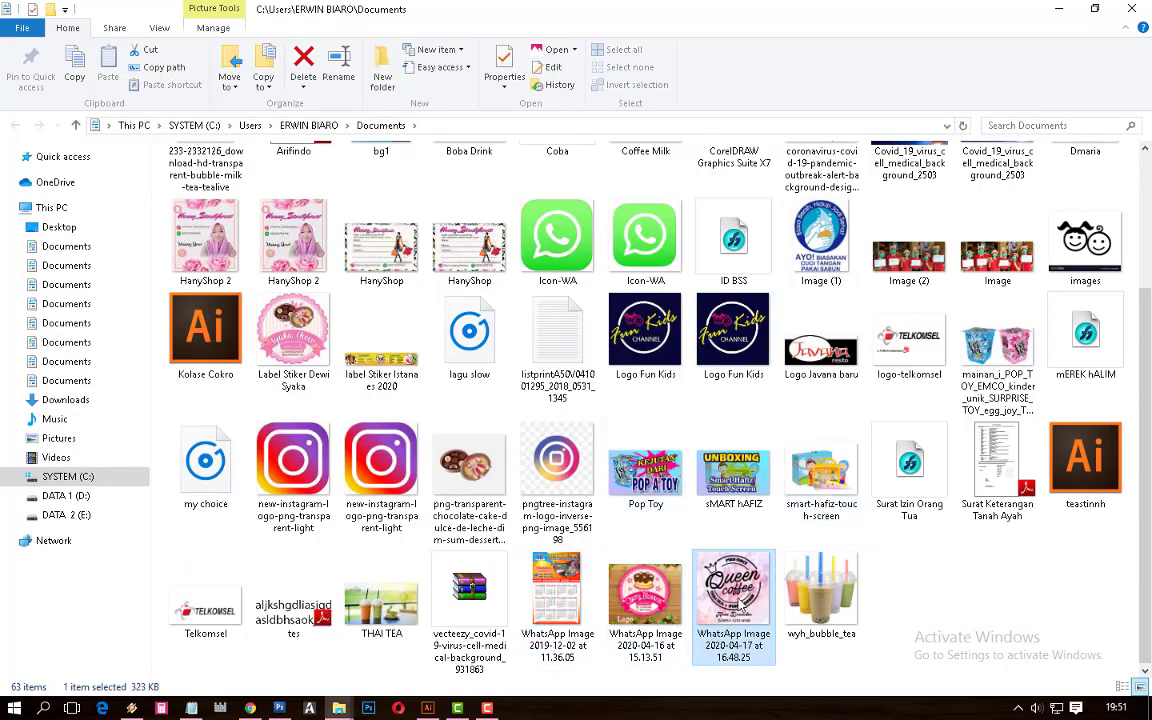
{"action": "mouse_move", "coordinate": [733, 600]}
{"action": "left_mouse_down"}
{"action": "mouse_move", "coordinate": [288, 700]}
{"action": "mouse_move", "coordinate": [430, 497]}
{"action": "left_mouse_up"}
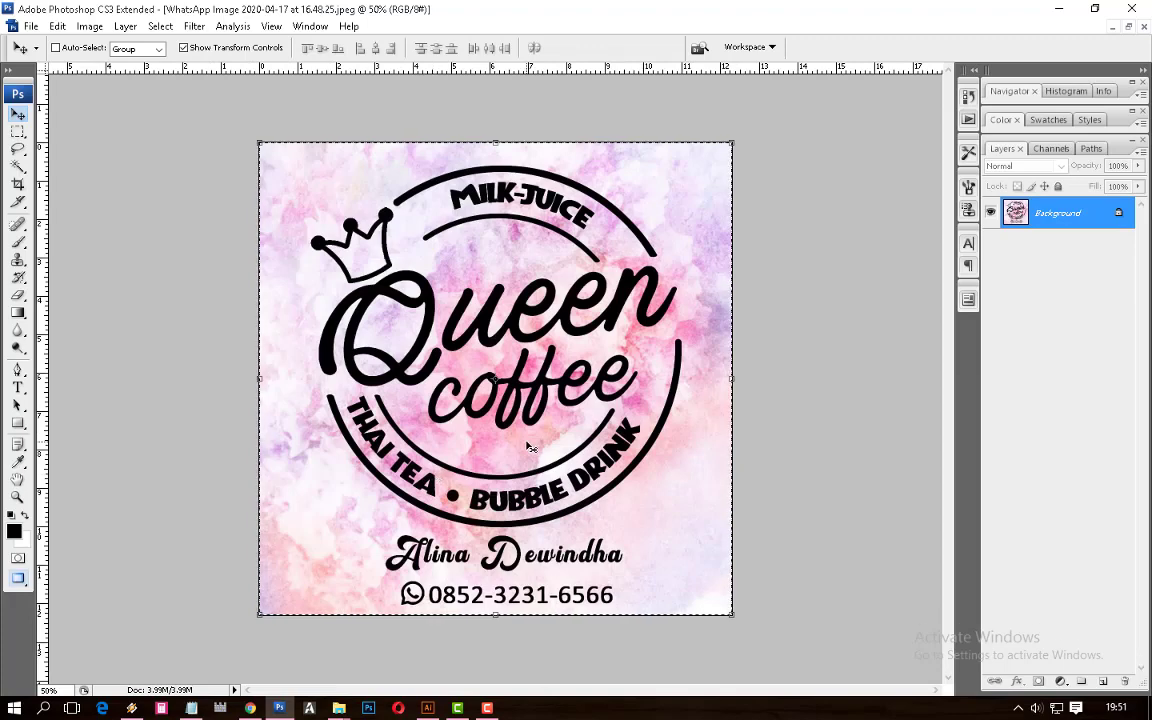
Paste the Queen coffee logo into the poster and move it toward the top-left
{"action": "key", "text": "ctrl+Tab"}
{"action": "key", "text": "ctrl+v"}
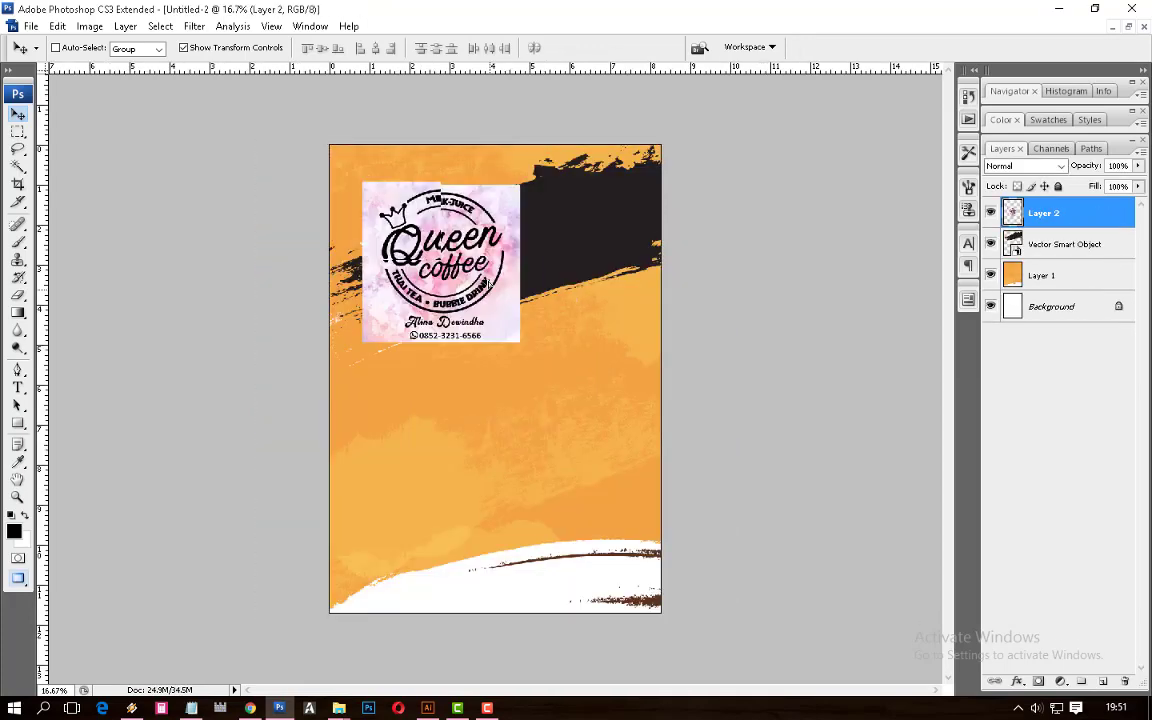
{"action": "left_click_drag", "start_coordinate": [489, 285], "coordinate": [475, 268]}
{"action": "key", "text": "ctrl+plus"}
{"action": "key", "text": "ctrl+plus"}
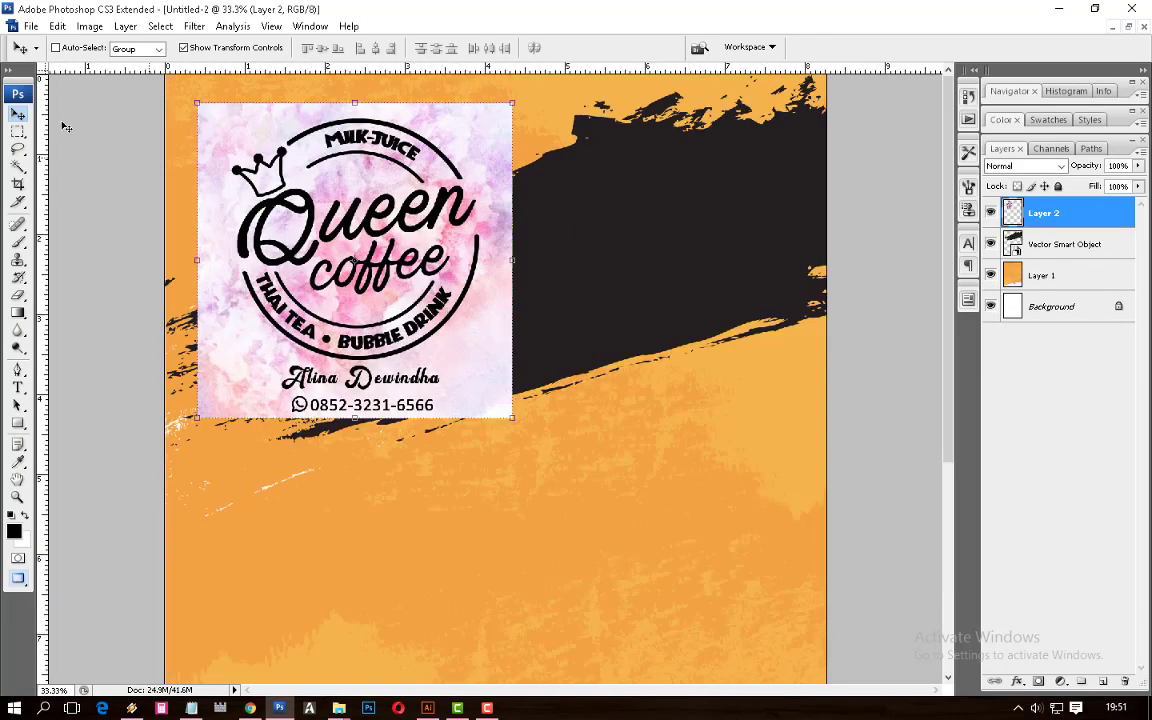
{"action": "left_click", "coordinate": [17, 131]}
{"action": "left_click", "coordinate": [20, 116]}
{"action": "left_click_drag", "start_coordinate": [430, 320], "coordinate": [685, 440]}
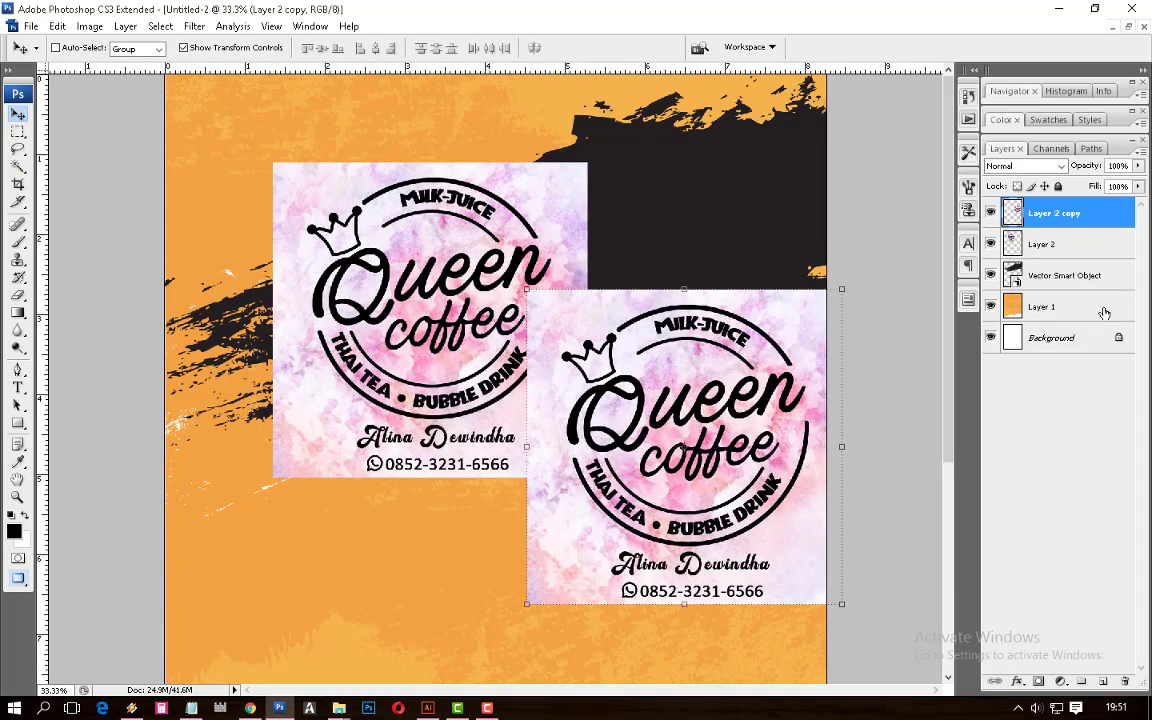
{"action": "left_click", "coordinate": [990, 213]}
{"action": "left_click", "coordinate": [483, 258], "text": "ctrl"}
{"action": "mouse_move", "coordinate": [483, 257]}
{"action": "left_mouse_down"}
{"action": "mouse_move", "coordinate": [443, 226]}
{"action": "mouse_move", "coordinate": [464, 202]}
{"action": "left_mouse_up"}
Blend the logo with Darken, scale it down, and apply Levels to drop its white background
{"action": "left_click", "coordinate": [1030, 166]}
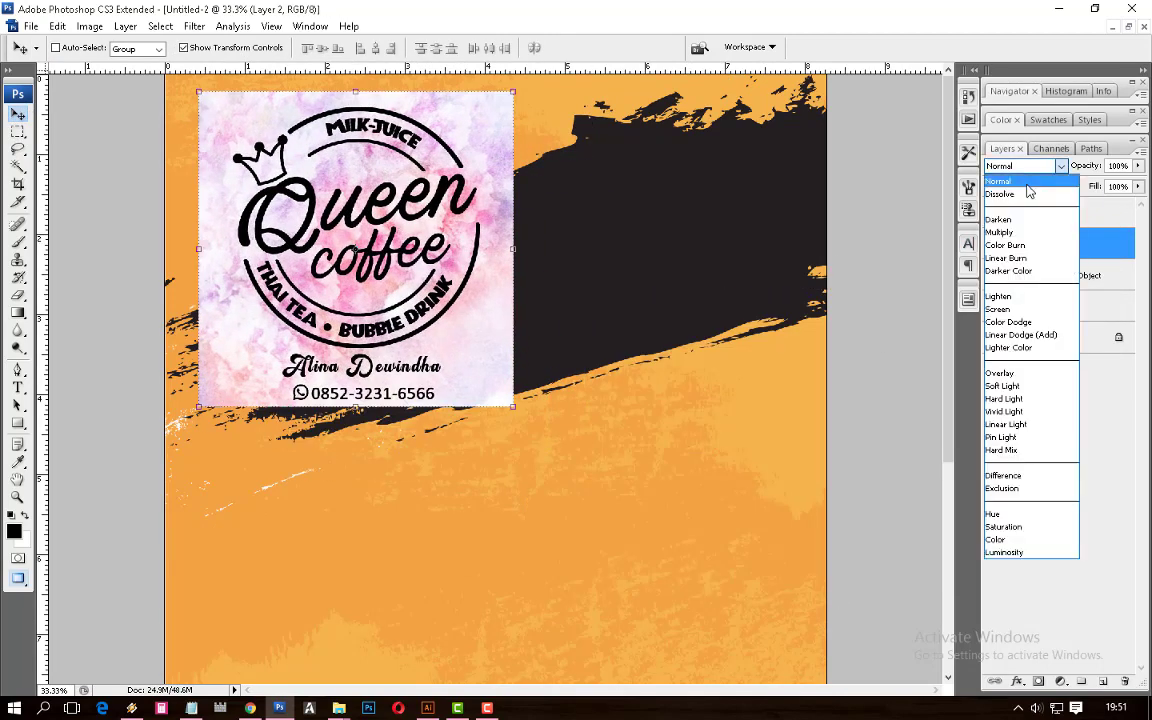
{"action": "left_click", "coordinate": [1003, 219]}
{"action": "left_click_drag", "start_coordinate": [525, 408], "coordinate": [372, 262]}
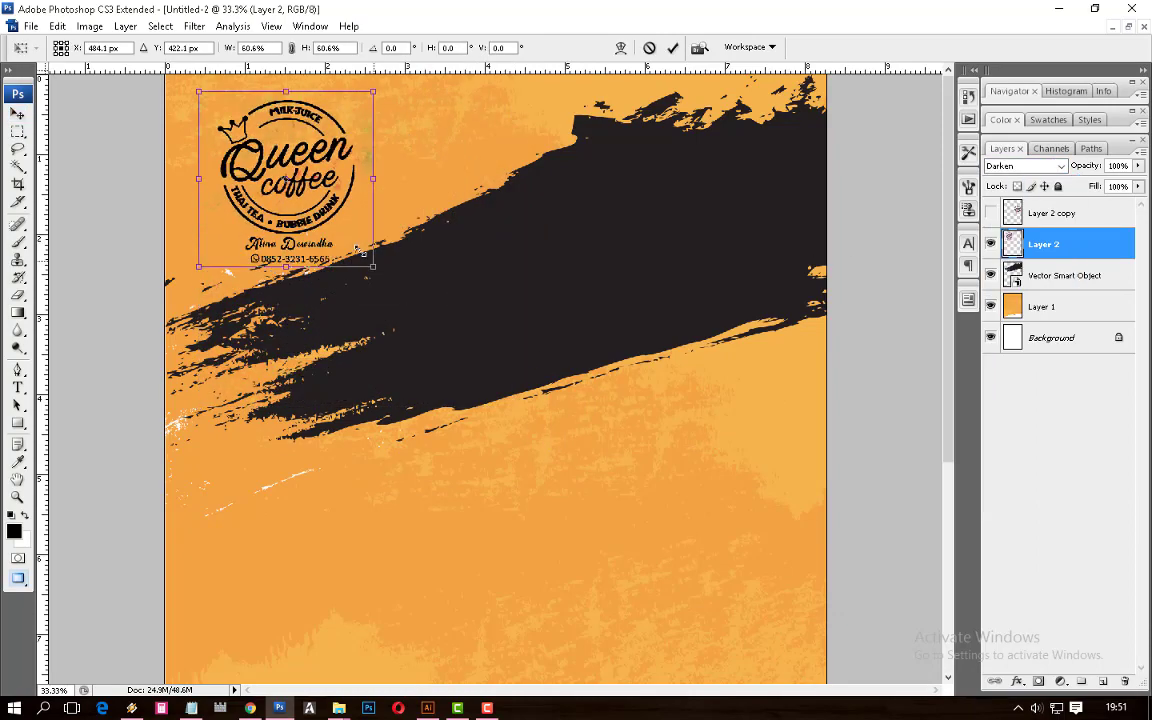
{"action": "key", "text": "Return"}
{"action": "key", "text": "ctrl+plus"}
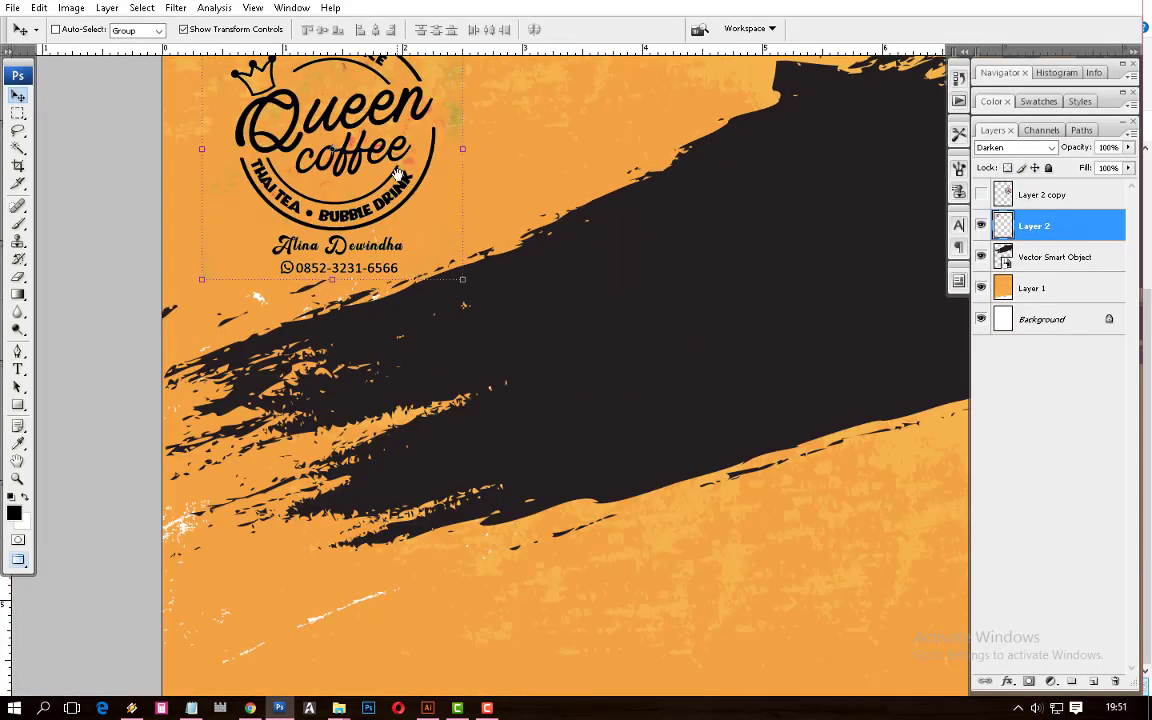
{"action": "key", "text": "ctrl+l"}
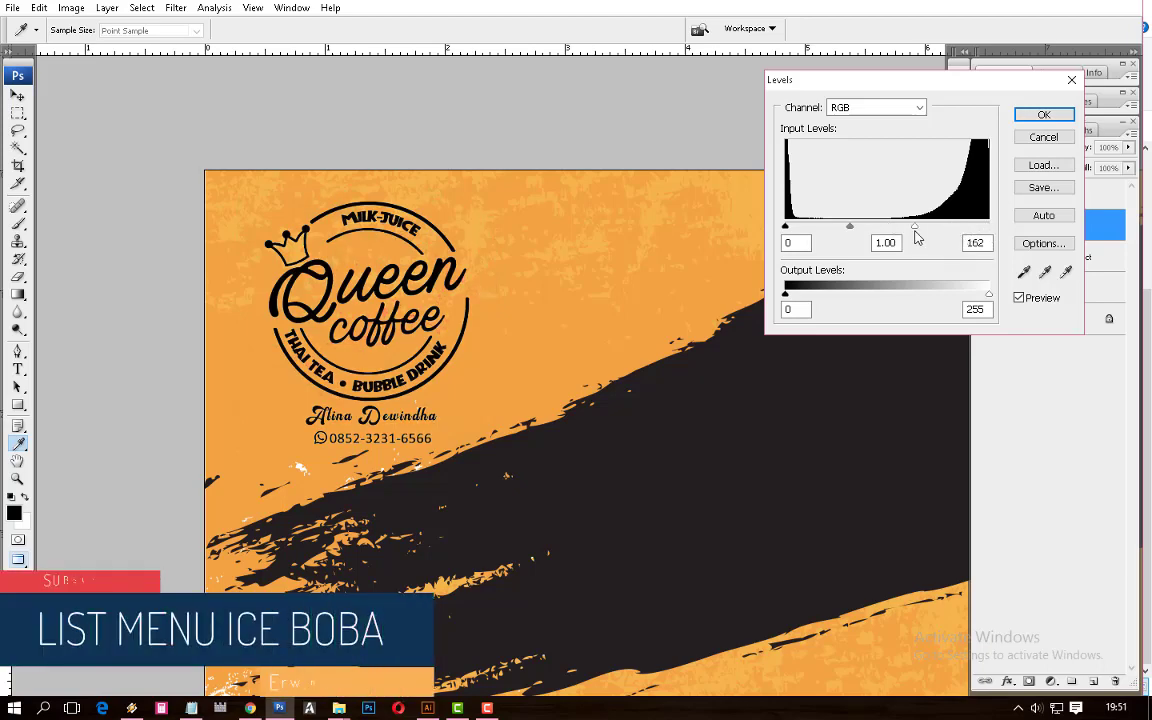
{"action": "key", "text": "Return"}
Fit the logo into the top-left corner and duplicate it to the right
{"action": "left_click_drag", "start_coordinate": [350, 280], "coordinate": [326, 290]}
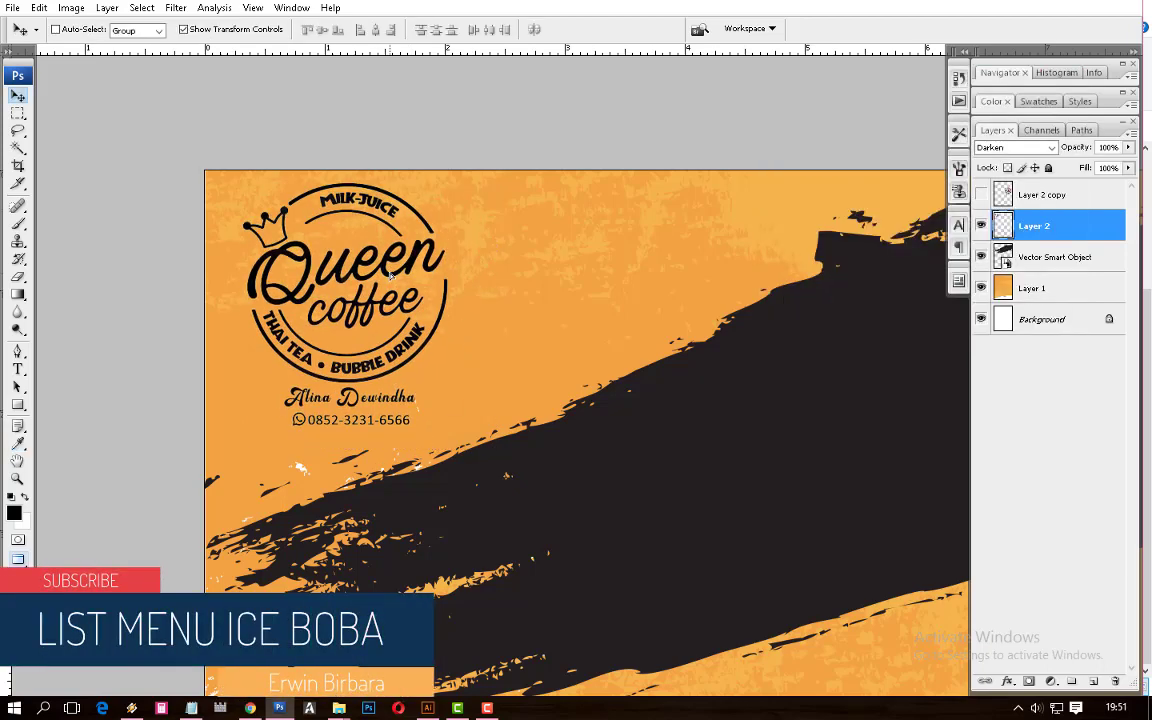
{"action": "key", "text": "ctrl+minus"}
{"action": "left_click_drag", "start_coordinate": [449, 325], "coordinate": [452, 330]}
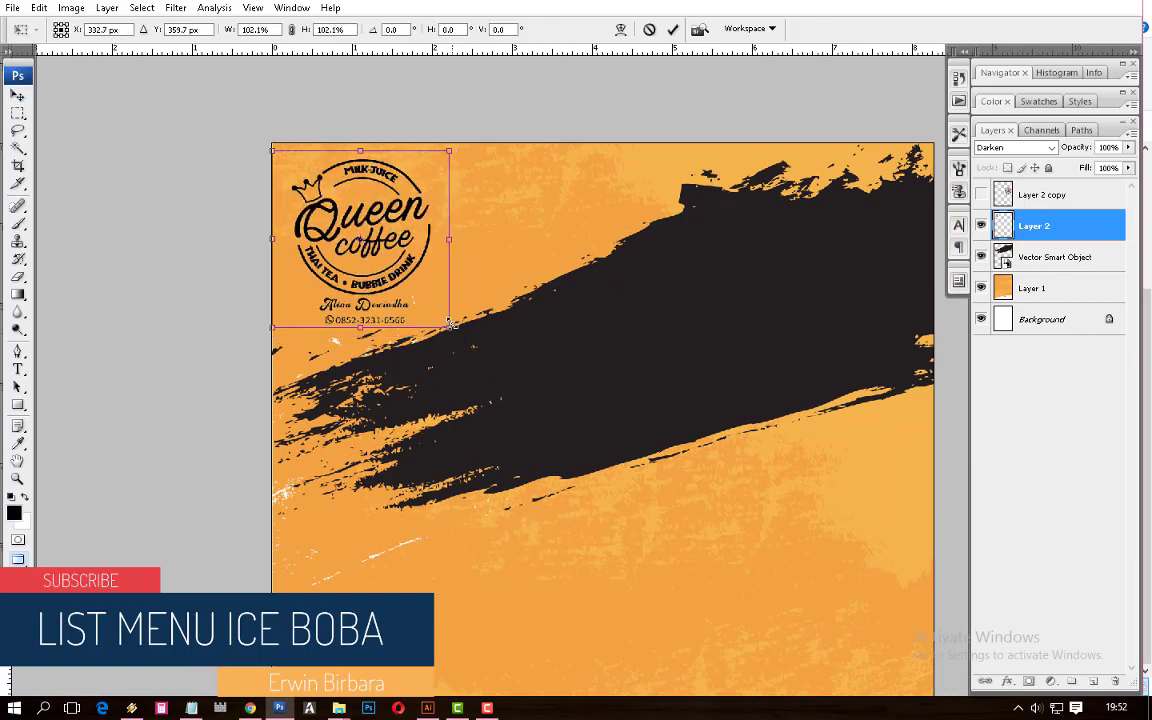
{"action": "key", "text": "Return"}
{"action": "key", "text": "ctrl+plus"}
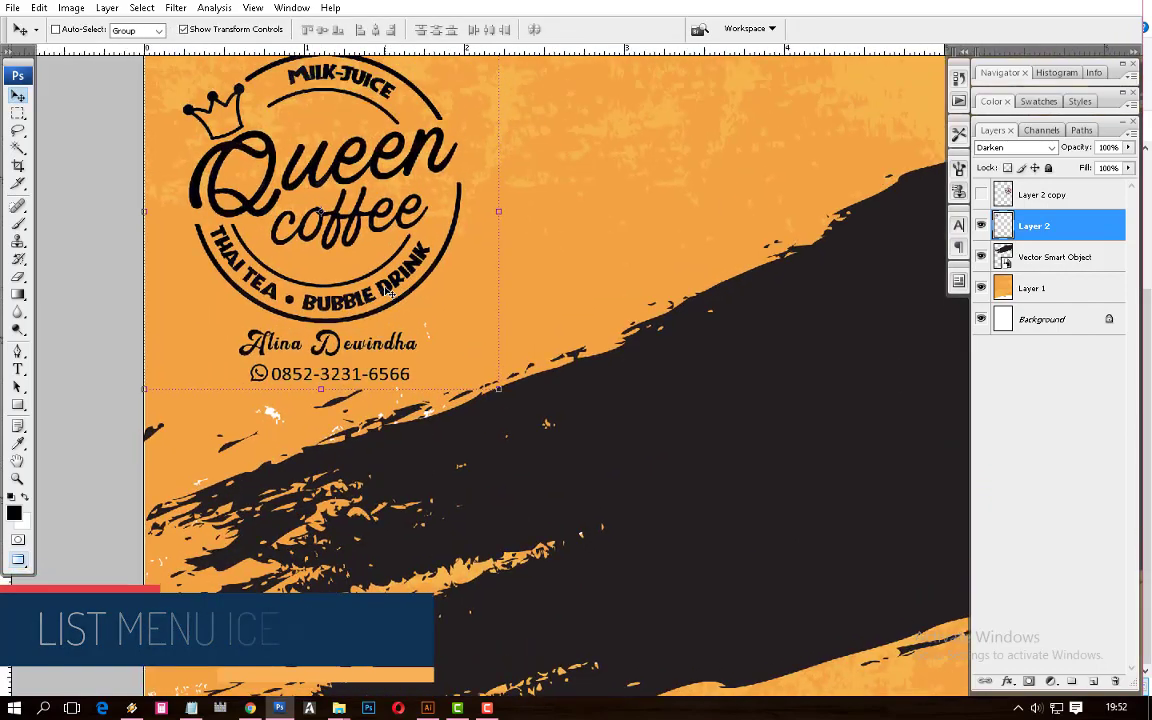
{"action": "left_click_drag", "start_coordinate": [250, 365], "coordinate": [583, 338], "text": "alt"}
Remove the duplicate logo's emblem and move its name and phone text onto the orange area
{"action": "key", "text": "m"}
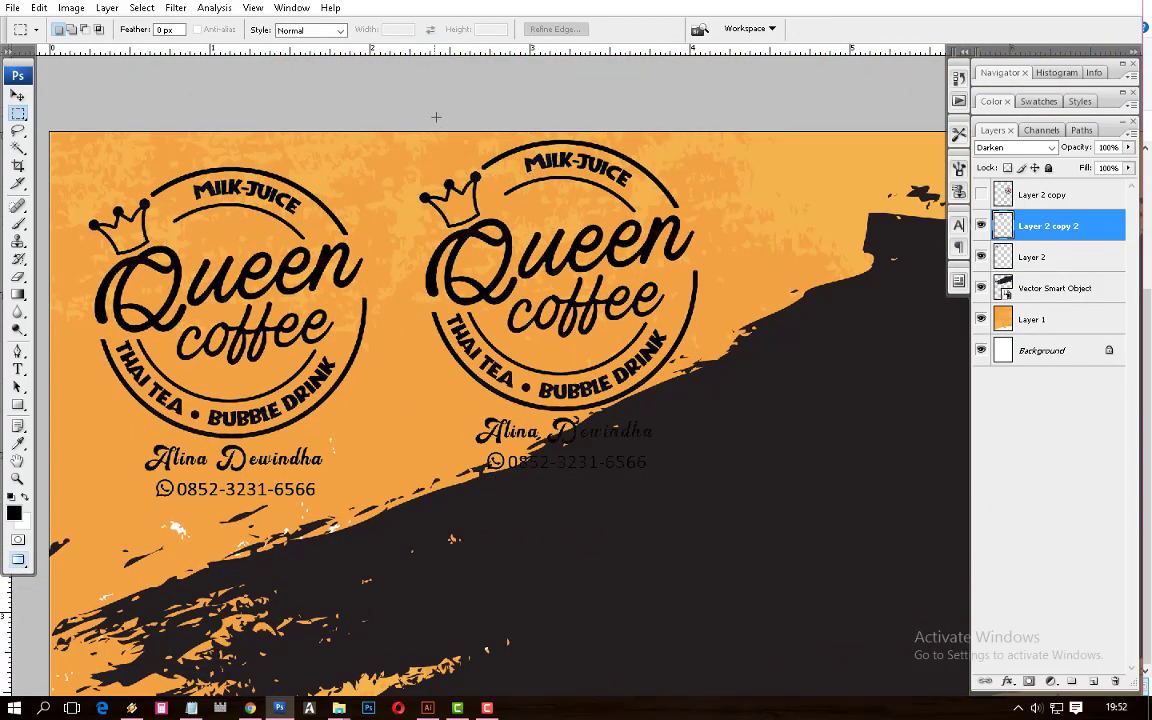
{"action": "left_click_drag", "start_coordinate": [763, 409], "coordinate": [765, 411]}
{"action": "key", "text": "Delete"}
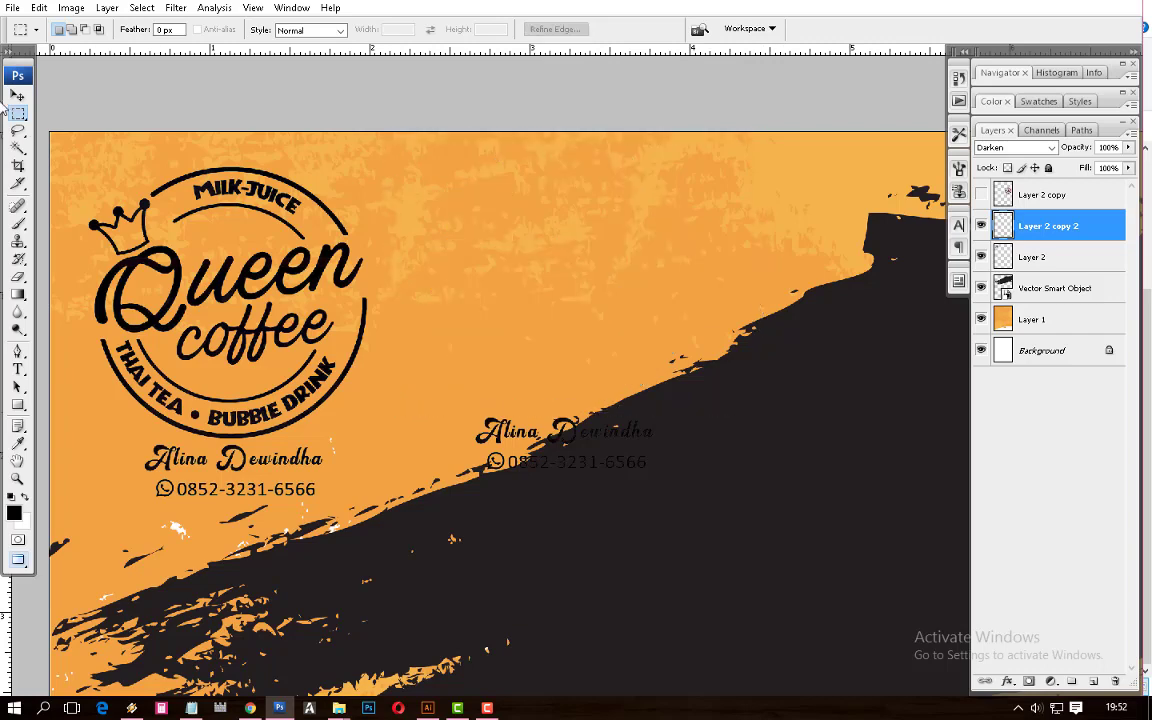
{"action": "left_click", "coordinate": [17, 95]}
{"action": "key", "text": "m"}
{"action": "left_click_drag", "start_coordinate": [320, 132], "coordinate": [679, 292]}
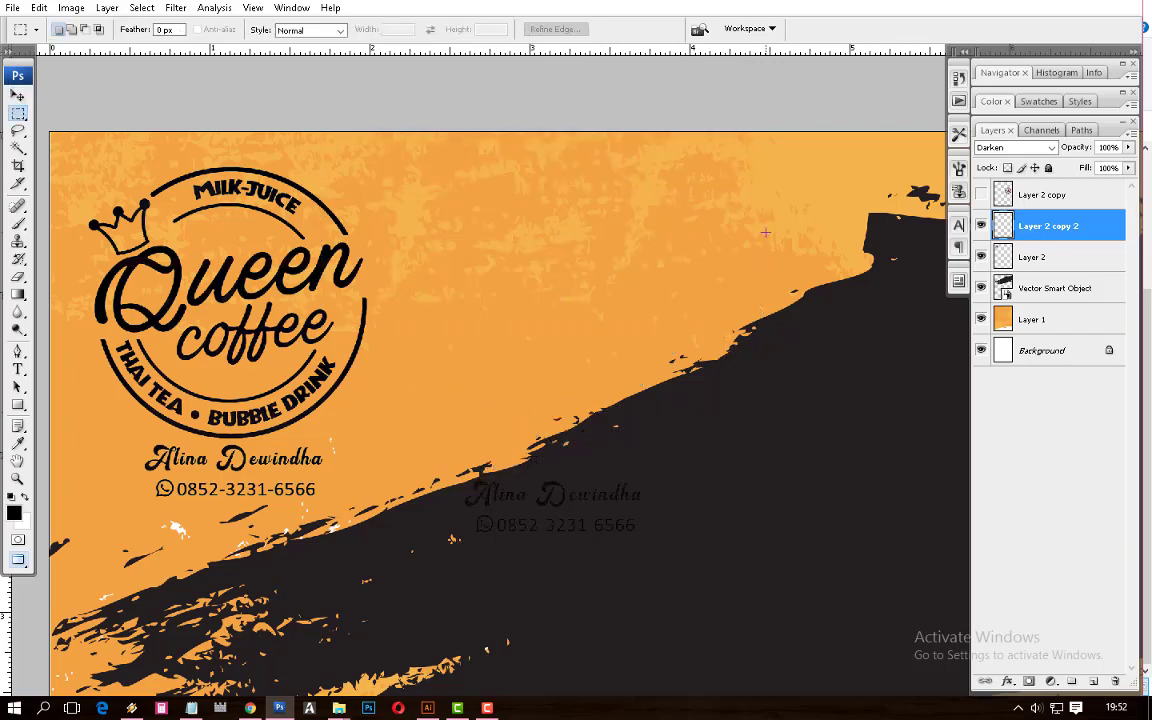
{"action": "key", "text": "v"}
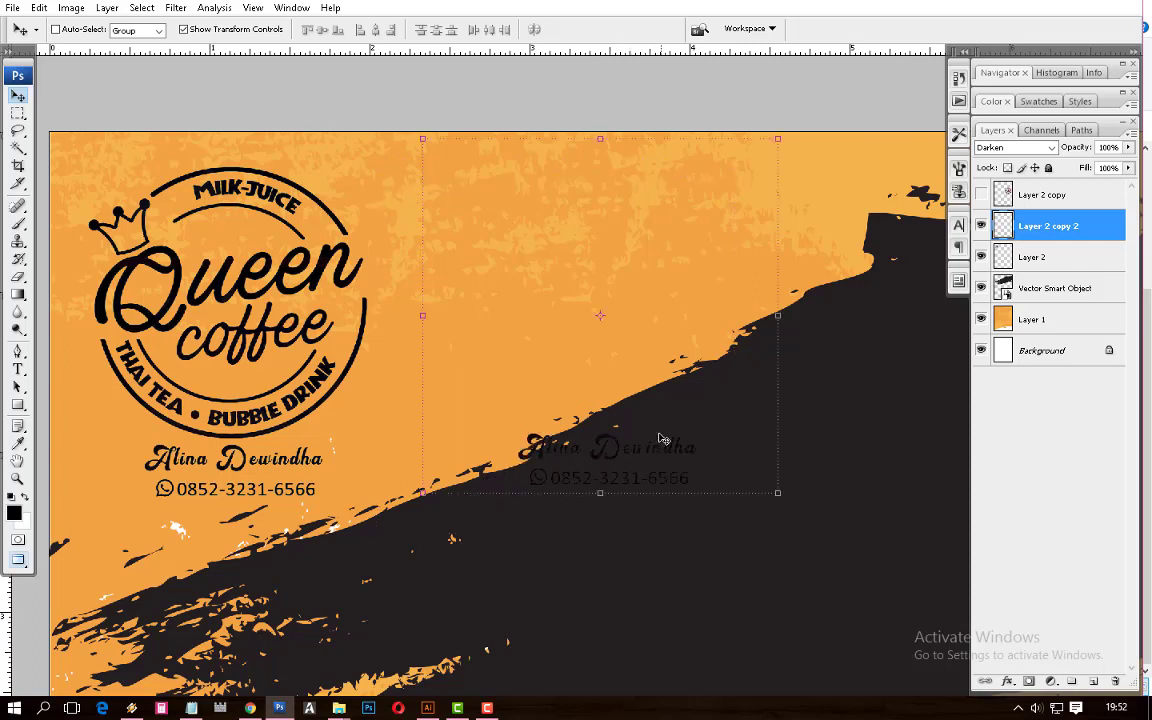
{"action": "key", "text": "b"}
{"action": "key", "text": "m"}
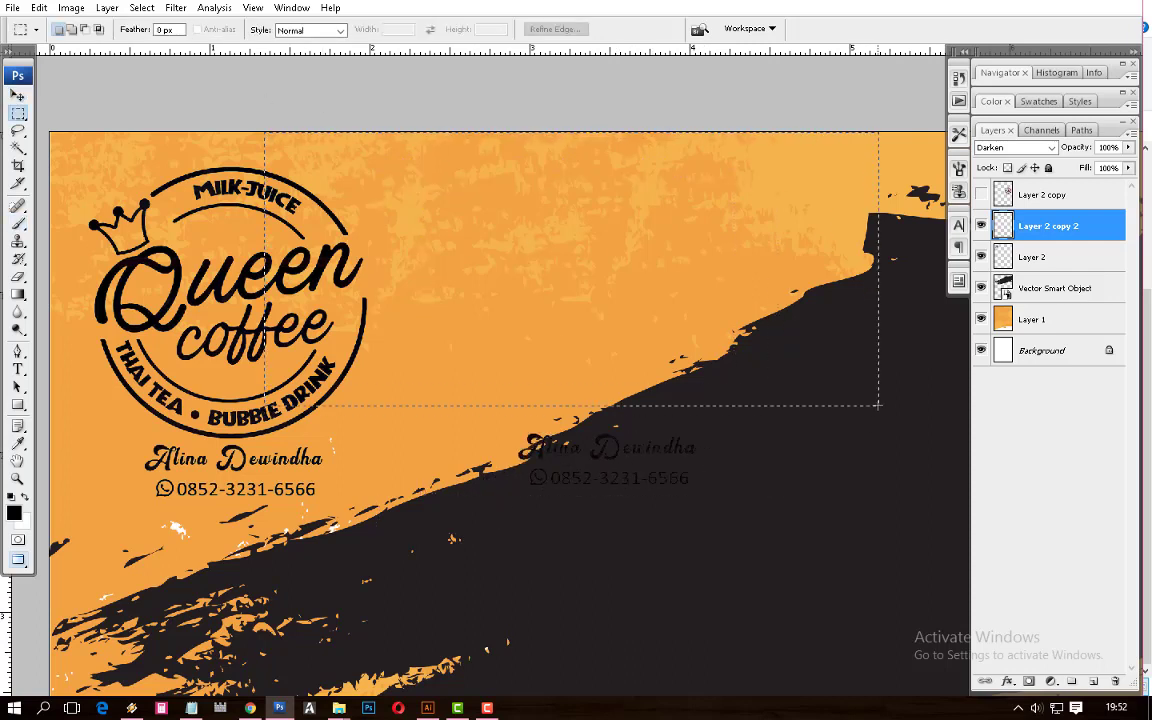
{"action": "left_click_drag", "start_coordinate": [837, 364], "coordinate": [769, 137]}
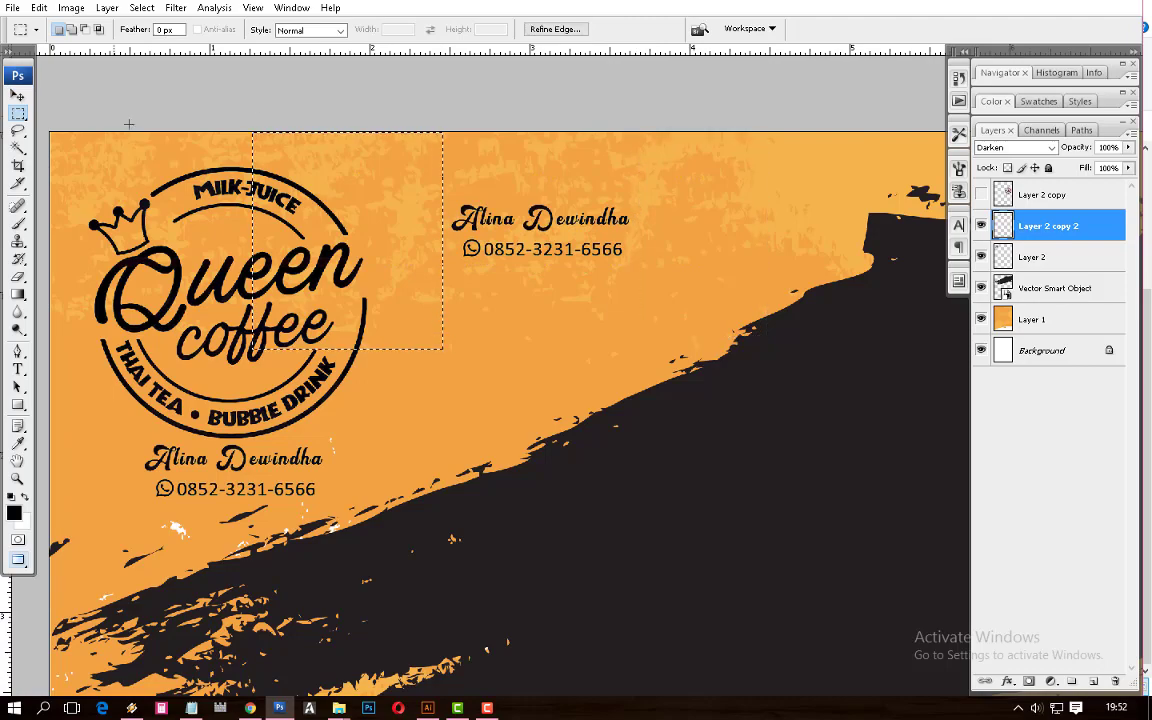
Enlarge the contact text and position it beside the logo
{"action": "left_click", "coordinate": [17, 95]}
{"action": "key", "text": "ctrl+t"}
{"action": "left_click_drag", "start_coordinate": [632, 262], "coordinate": [771, 326]}
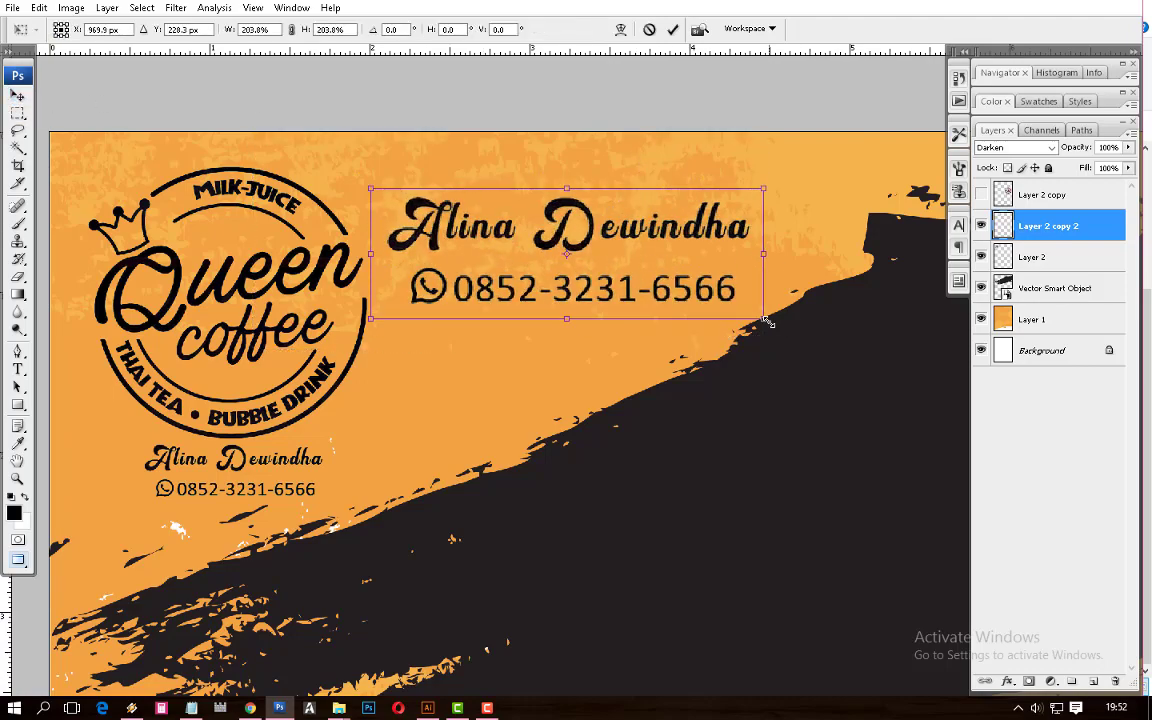
{"action": "left_click_drag", "start_coordinate": [675, 283], "coordinate": [680, 318]}
{"action": "key", "text": "Return"}
{"action": "scroll", "coordinate": [532, 206], "scroll_direction": "down", "scroll_amount": 3}
{"action": "key", "text": "ctrl+minus"}
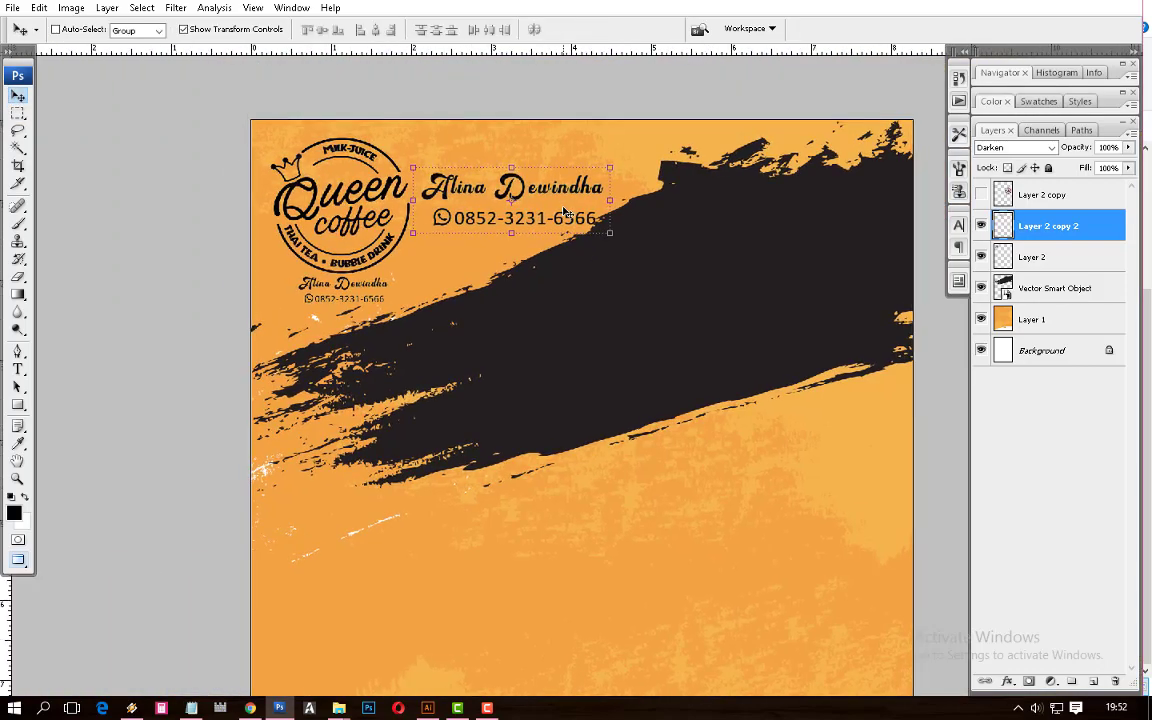
{"action": "mouse_move", "coordinate": [565, 192]}
{"action": "left_mouse_down"}
{"action": "mouse_move", "coordinate": [558, 206]}
{"action": "mouse_move", "coordinate": [591, 231]}
{"action": "left_mouse_up"}
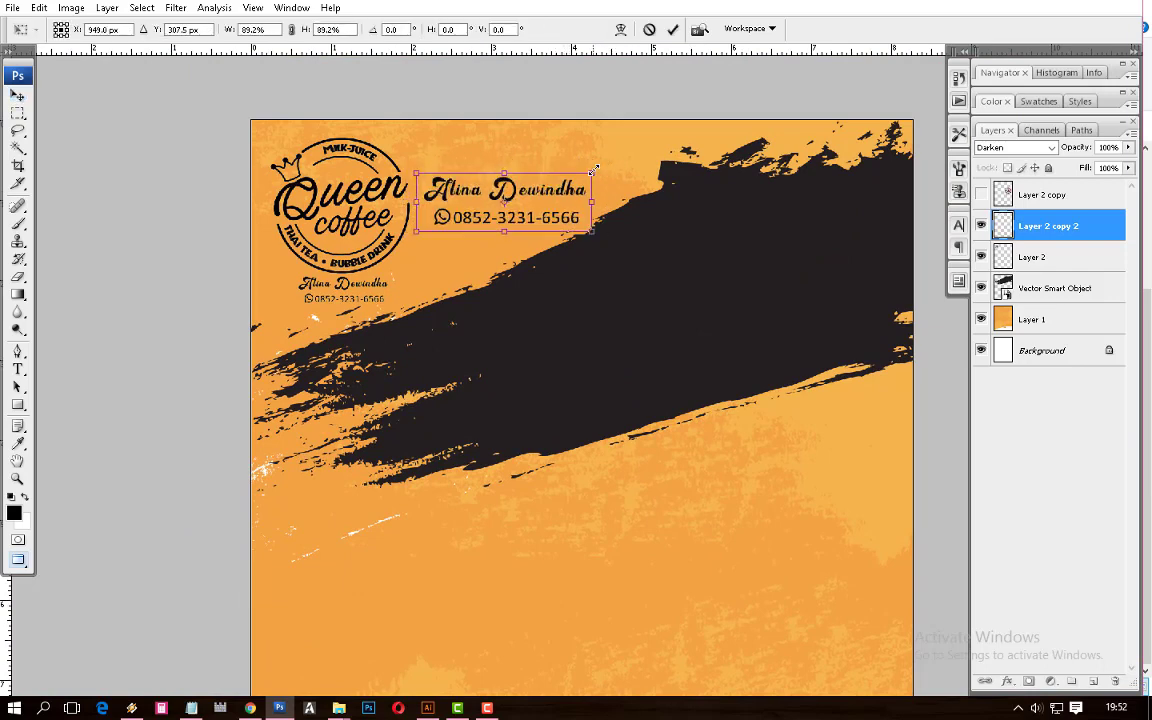
{"action": "key", "text": "Return"}
Select and clear the original contact text beneath the logo
{"action": "scroll", "coordinate": [330, 200], "scroll_direction": "up", "scroll_amount": 1}
{"action": "right_click", "coordinate": [251, 134]}
{"action": "left_click", "coordinate": [285, 170]}
{"action": "key", "text": "m"}
{"action": "left_click_drag", "start_coordinate": [541, 415], "coordinate": [246, 328]}
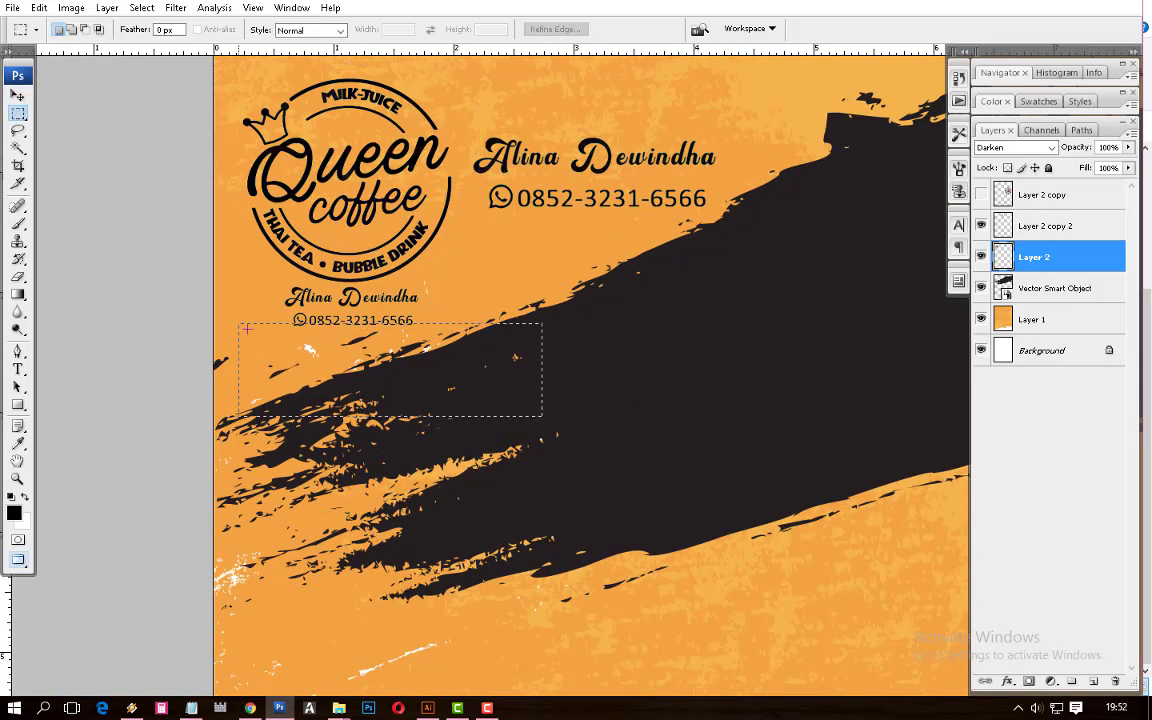
{"action": "key", "text": "v"}
{"action": "key", "text": "ctrl+minus"}
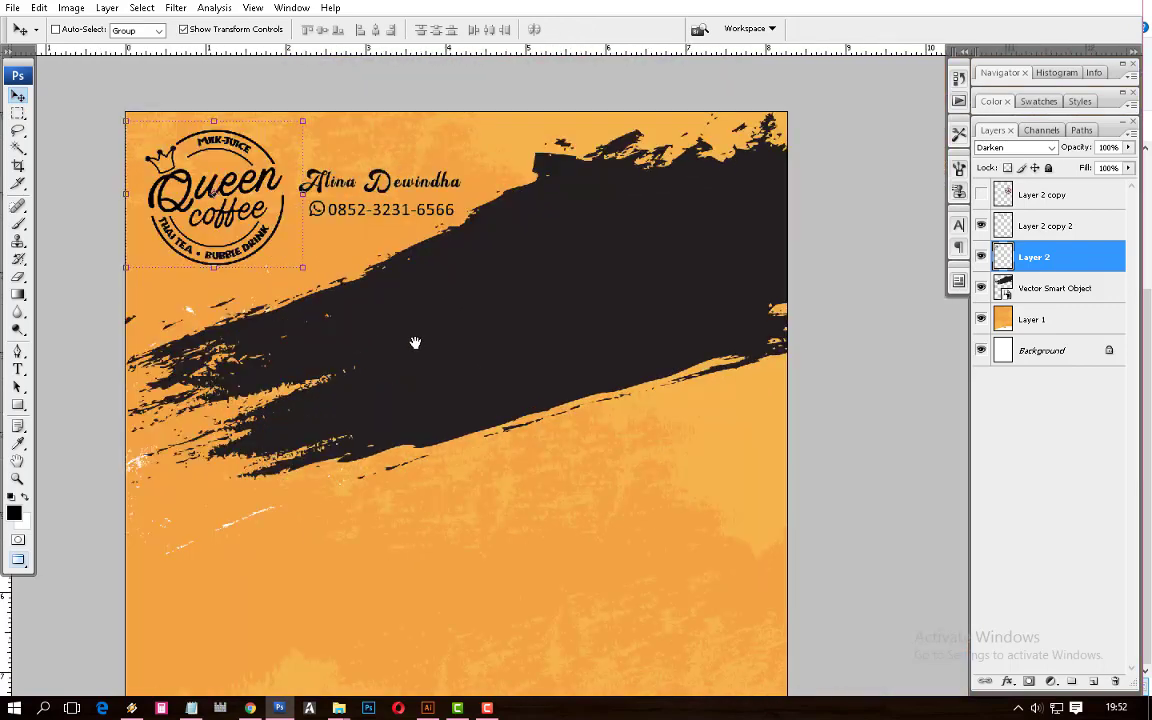
Switch to the browser and return to the Thai Tea image results
{"action": "left_click", "coordinate": [250, 708]}
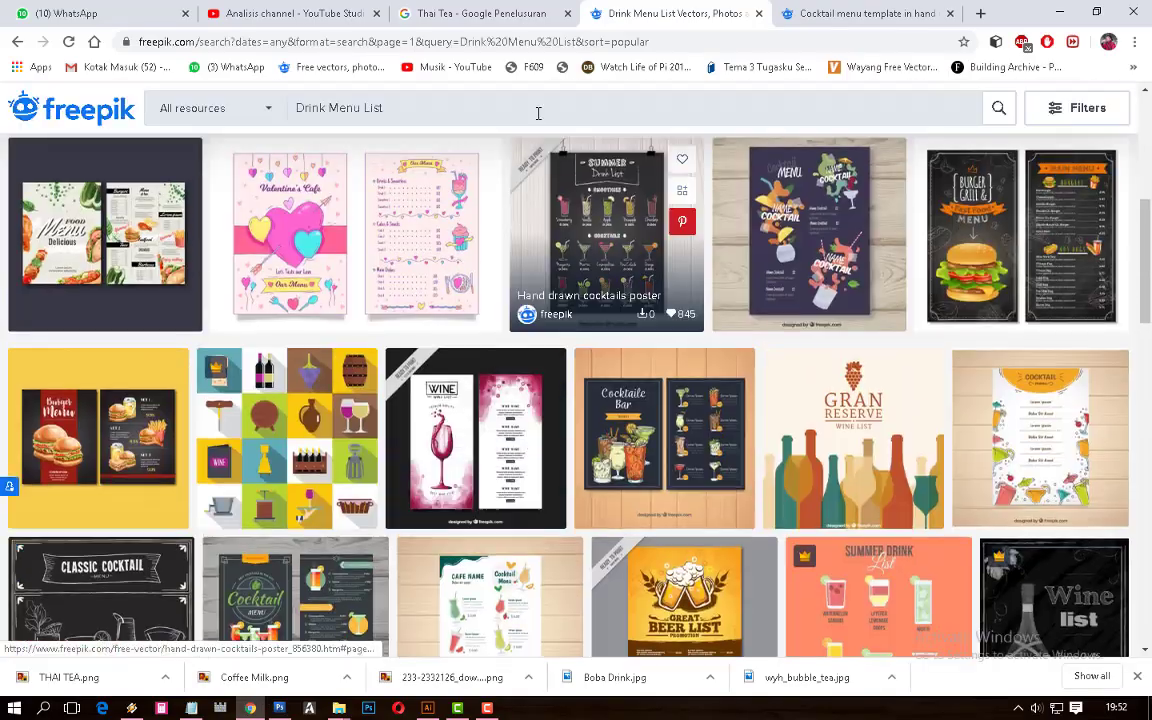
{"action": "left_click", "coordinate": [810, 14]}
{"action": "left_click", "coordinate": [670, 14]}
{"action": "scroll", "coordinate": [604, 262], "scroll_direction": "up", "scroll_amount": 5}
{"action": "left_click", "coordinate": [480, 14]}
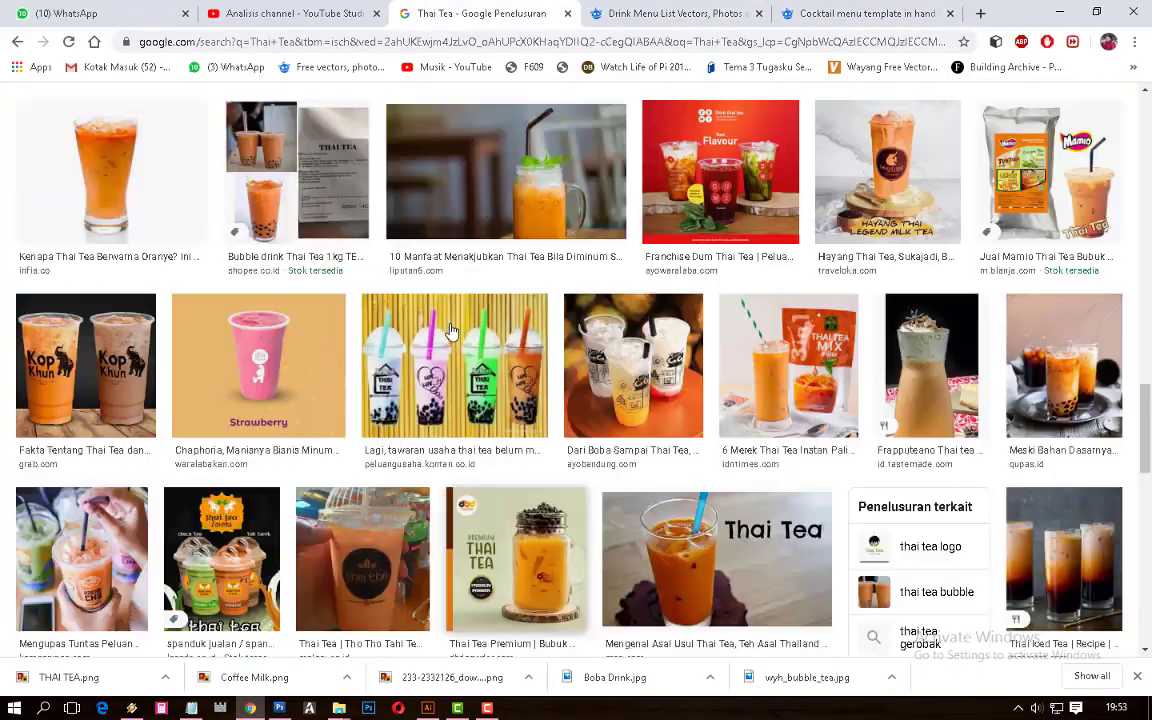
{"action": "scroll", "coordinate": [452, 332], "scroll_direction": "up", "scroll_amount": 5}
{"action": "scroll", "coordinate": [452, 332], "scroll_direction": "up", "scroll_amount": 5}
{"action": "scroll", "coordinate": [452, 332], "scroll_direction": "up", "scroll_amount": 5}
{"action": "scroll", "coordinate": [452, 332], "scroll_direction": "up", "scroll_amount": 6}
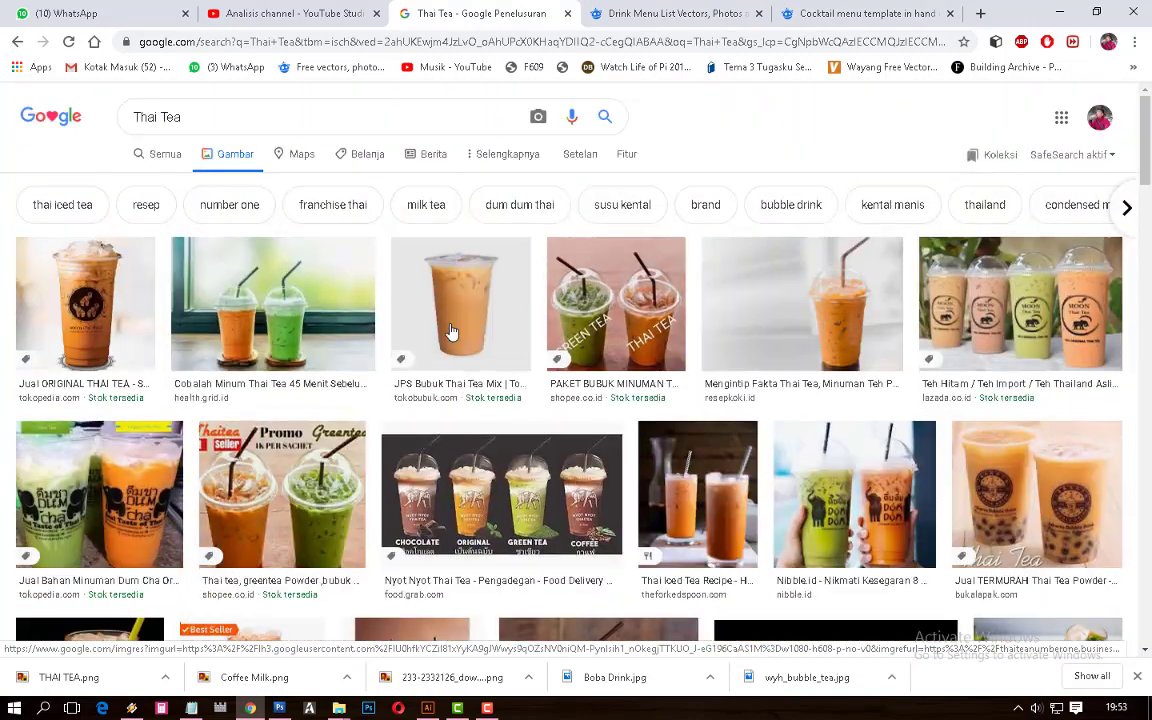
{"action": "scroll", "coordinate": [452, 332], "scroll_direction": "down", "scroll_amount": 2}
{"action": "scroll", "coordinate": [452, 332], "scroll_direction": "up", "scroll_amount": 2}
Search Google Images for bubble tea and scroll through the results
{"action": "triple_click", "coordinate": [248, 118]}
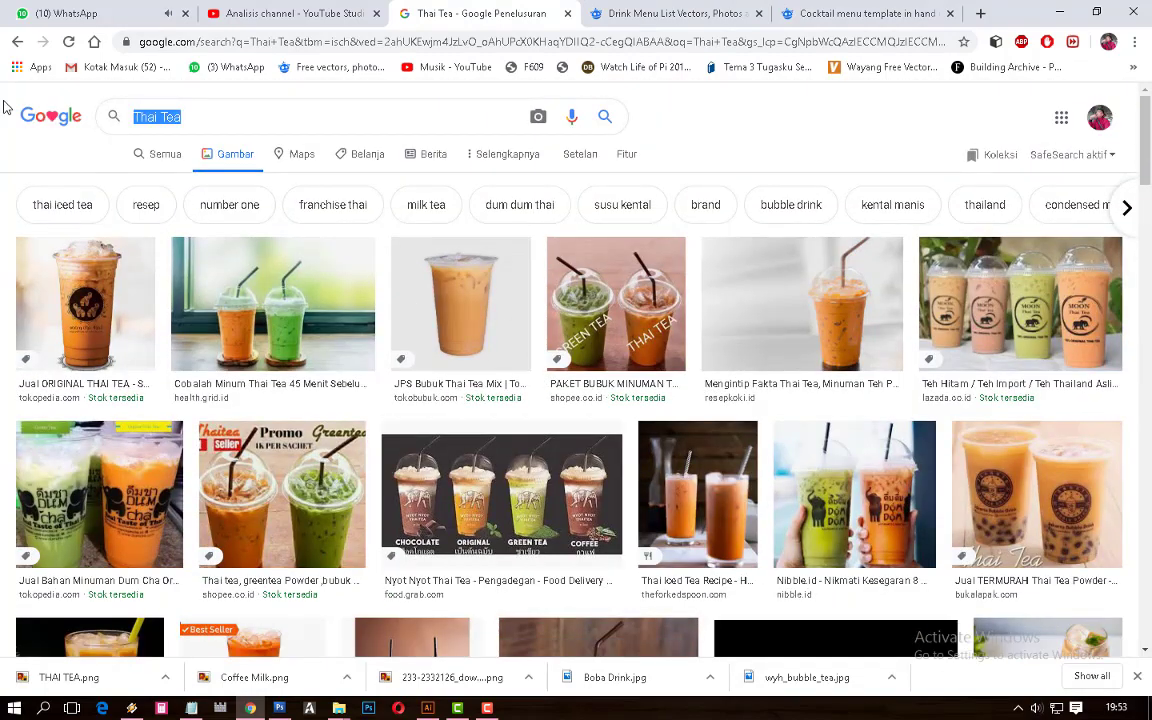
{"action": "type", "text": "Bo"}
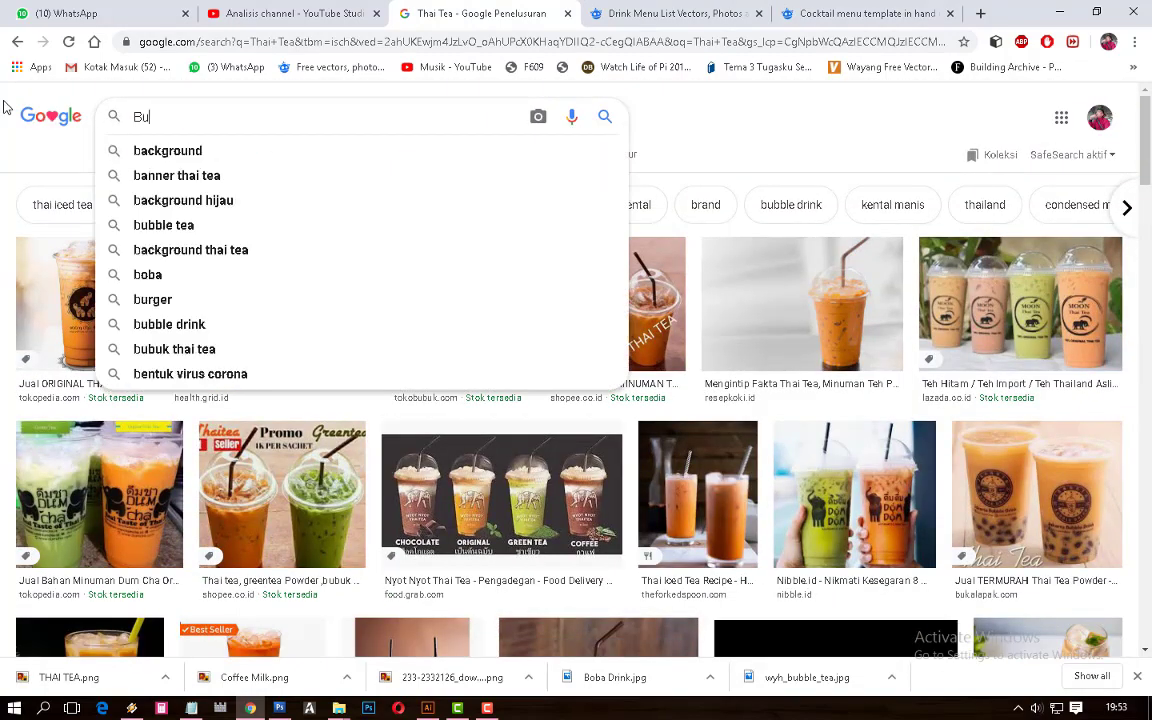
{"action": "key", "text": "Down"}
{"action": "key", "text": "Down"}
{"action": "key", "text": "Return"}
{"action": "scroll", "coordinate": [383, 392], "scroll_direction": "down", "scroll_amount": 3}
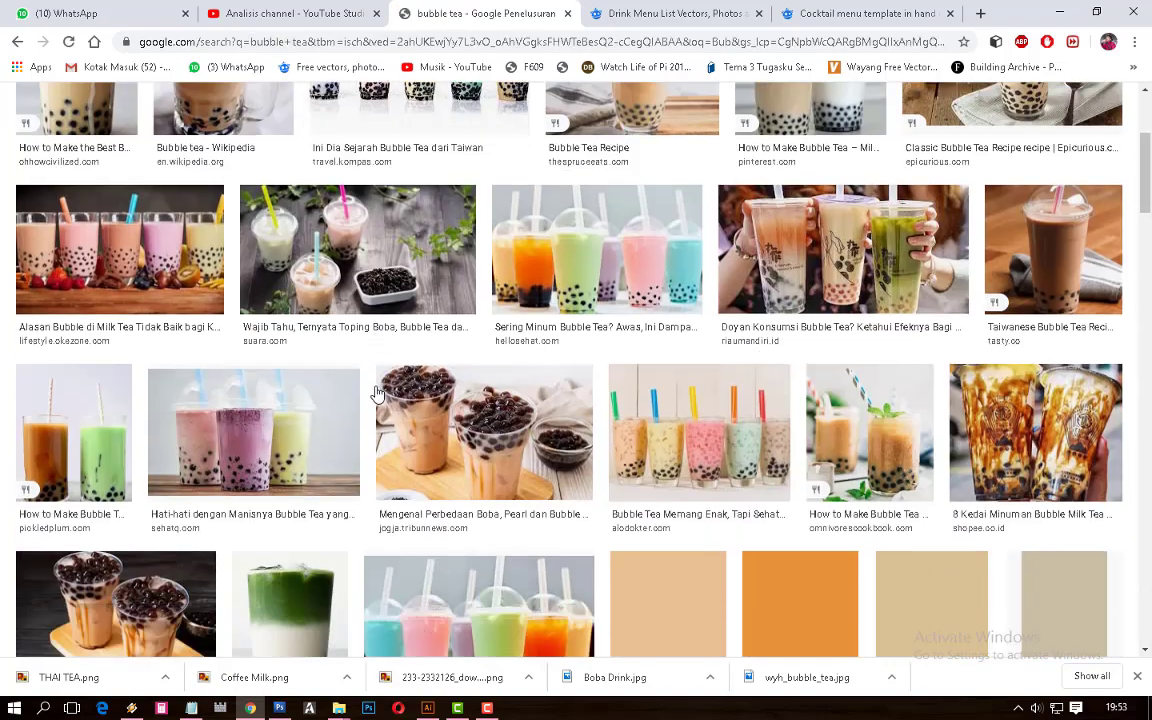
{"action": "scroll", "coordinate": [383, 392], "scroll_direction": "up", "scroll_amount": 2}
{"action": "scroll", "coordinate": [383, 392], "scroll_direction": "down", "scroll_amount": 4}
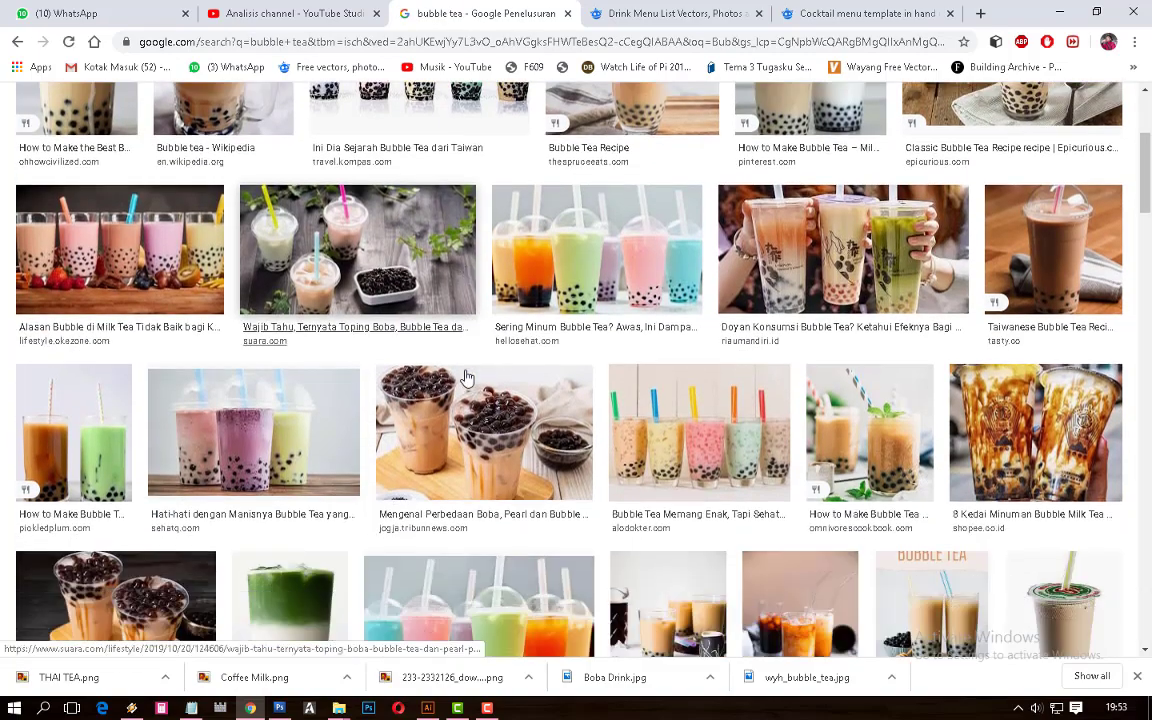
{"action": "scroll", "coordinate": [465, 377], "scroll_direction": "down", "scroll_amount": 3}
{"action": "scroll", "coordinate": [465, 377], "scroll_direction": "down", "scroll_amount": 2}
{"action": "scroll", "coordinate": [465, 377], "scroll_direction": "down", "scroll_amount": 2}
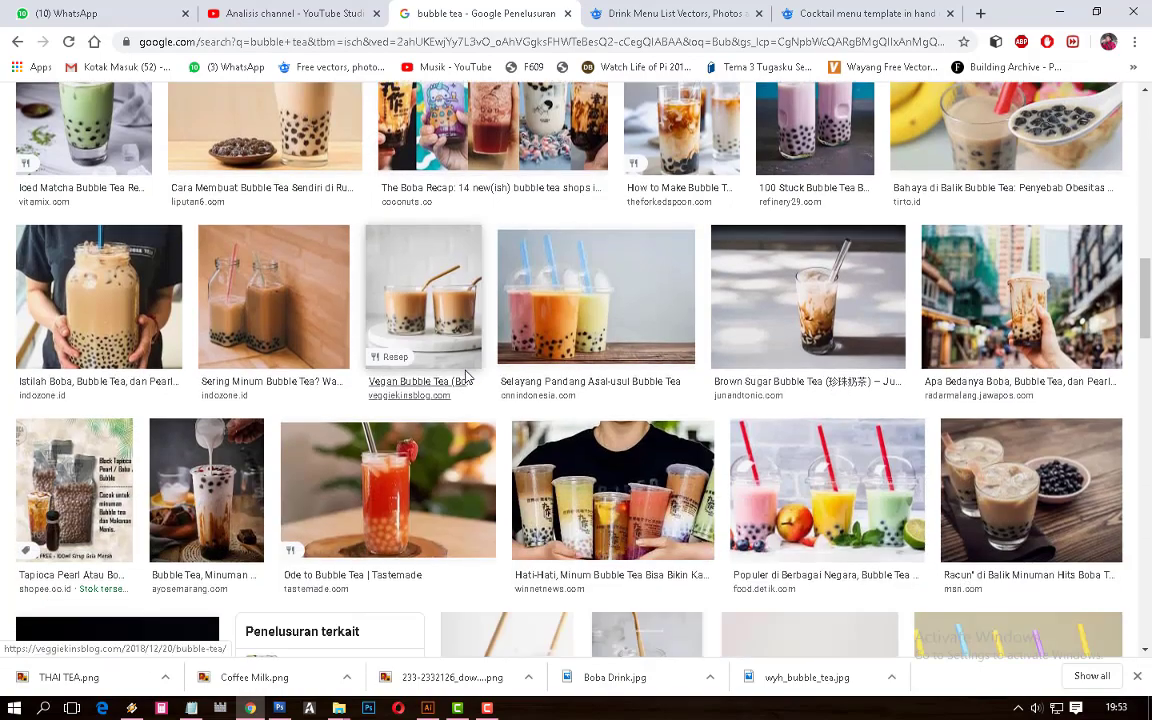
{"action": "scroll", "coordinate": [465, 377], "scroll_direction": "down", "scroll_amount": 2}
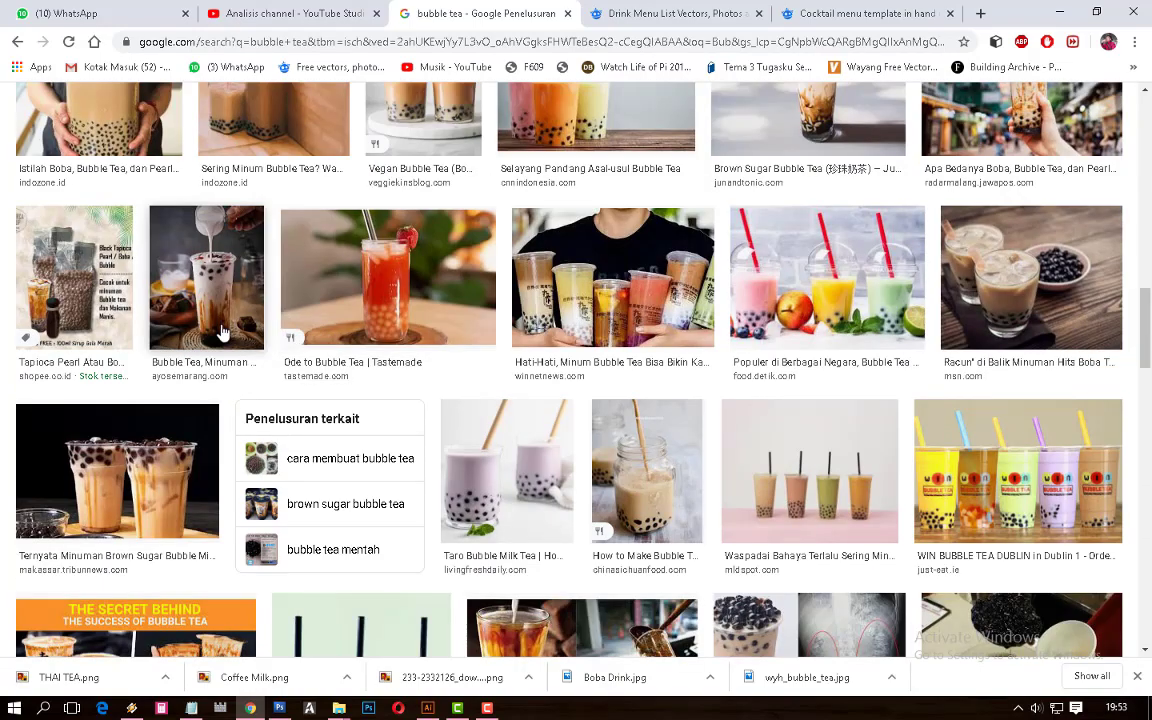
Open the Bubble Tea, Minuman result's boba cups image in a new tab
{"action": "middle_click", "coordinate": [223, 297]}
{"action": "scroll", "coordinate": [280, 310], "scroll_direction": "down", "scroll_amount": 2}
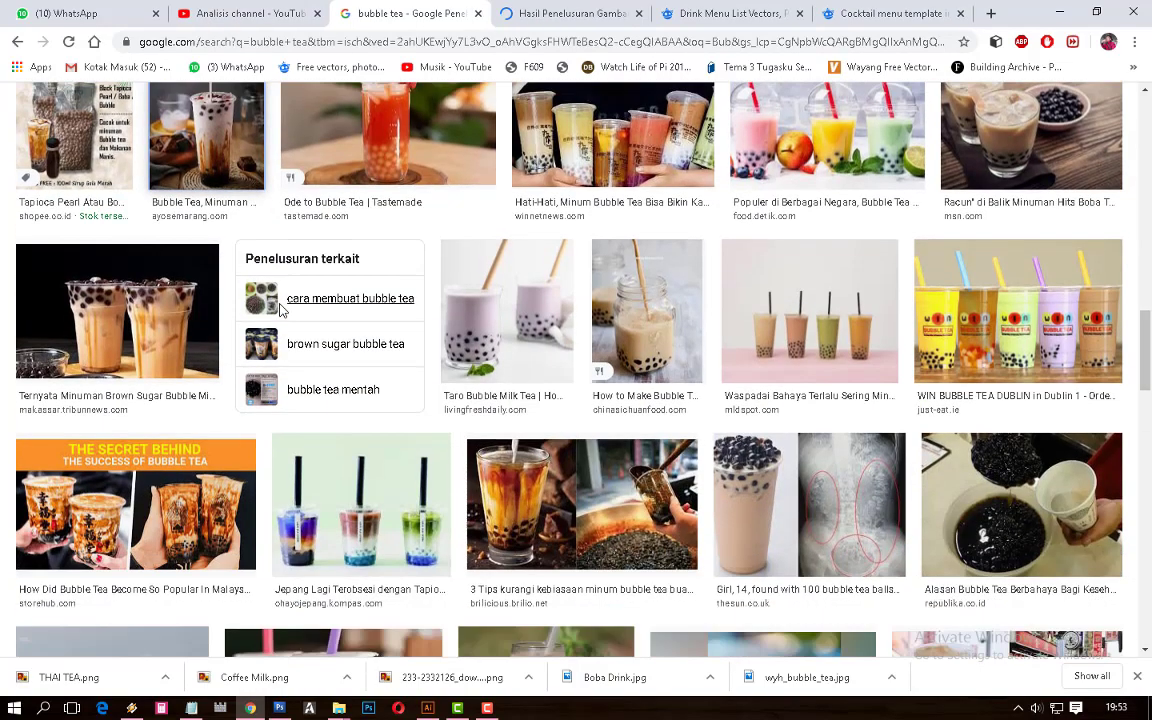
{"action": "scroll", "coordinate": [280, 310], "scroll_direction": "down", "scroll_amount": 2}
{"action": "scroll", "coordinate": [280, 310], "scroll_direction": "down", "scroll_amount": 3}
{"action": "scroll", "coordinate": [280, 310], "scroll_direction": "down", "scroll_amount": 2}
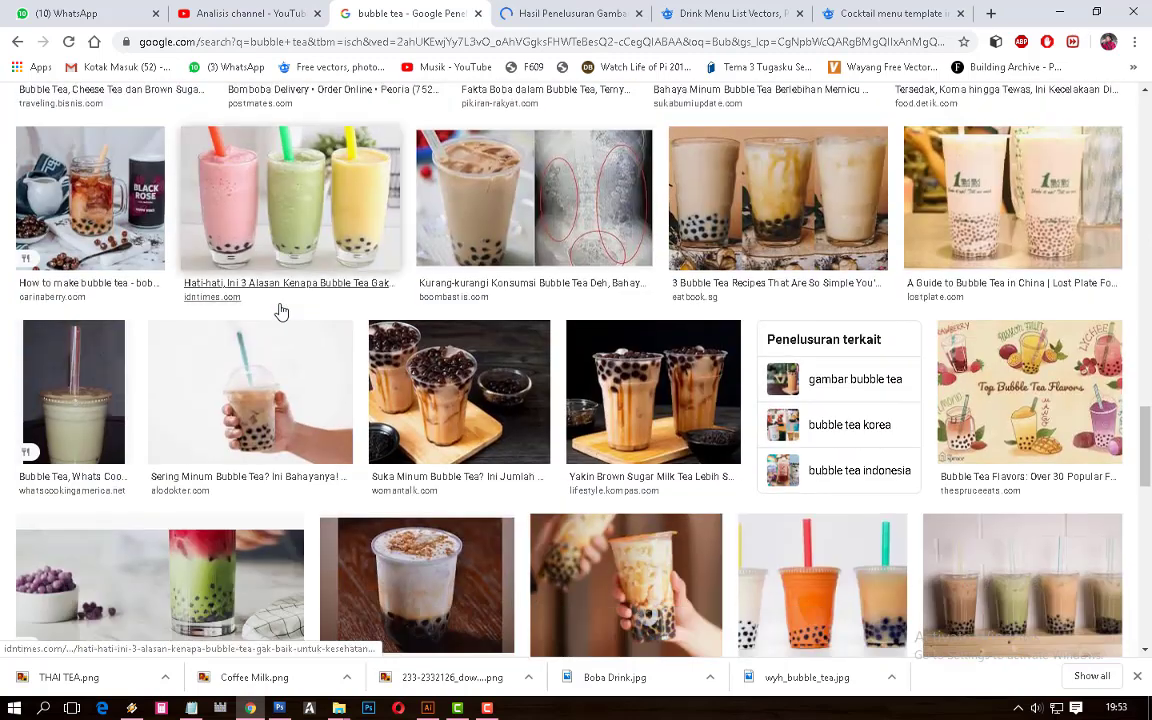
{"action": "scroll", "coordinate": [281, 312], "scroll_direction": "down", "scroll_amount": 1}
{"action": "right_click", "coordinate": [476, 288]}
{"action": "left_click", "coordinate": [496, 300]}
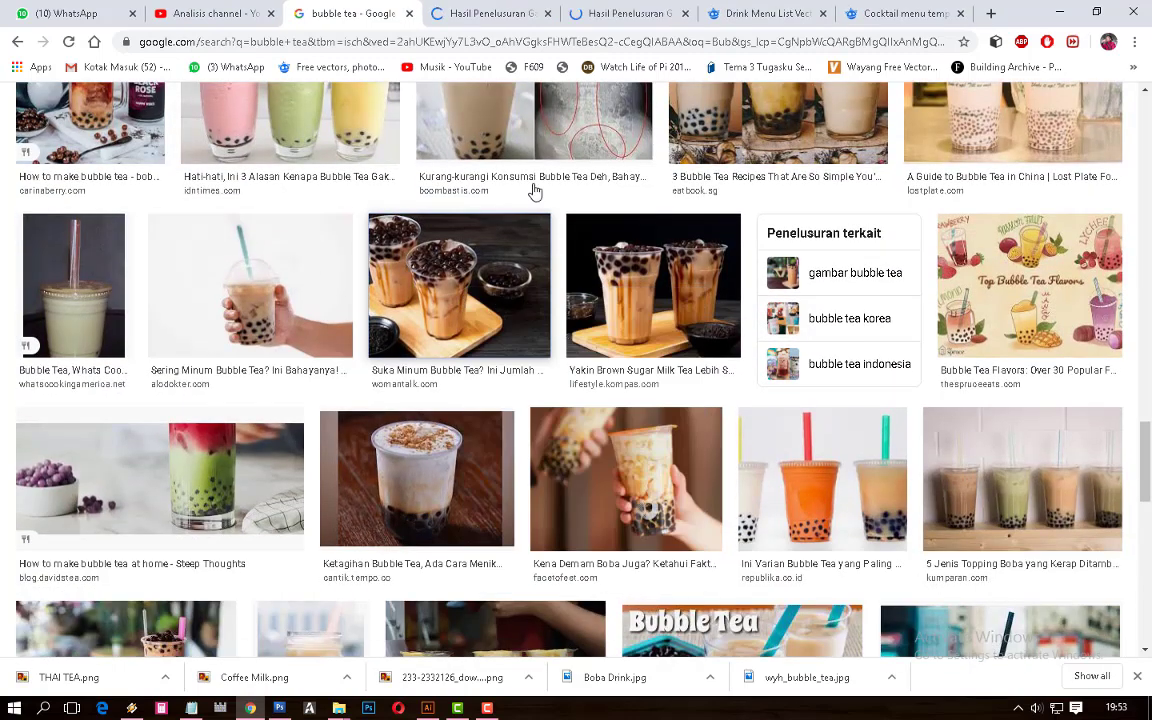
{"action": "left_click", "coordinate": [605, 14]}
Save the full-size boba cups image into Documents and show it in its folder
{"action": "right_click", "coordinate": [586, 295]}
{"action": "left_click", "coordinate": [655, 442]}
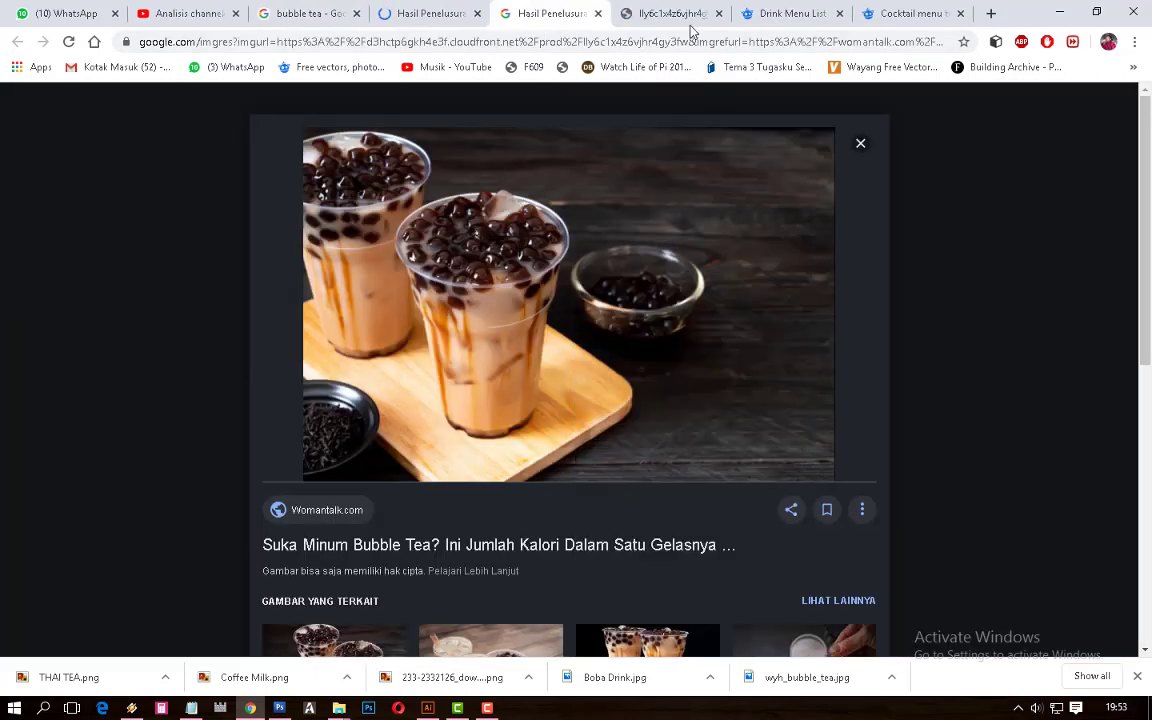
{"action": "left_click", "coordinate": [672, 14]}
{"action": "right_click", "coordinate": [506, 257]}
{"action": "left_click", "coordinate": [580, 291]}
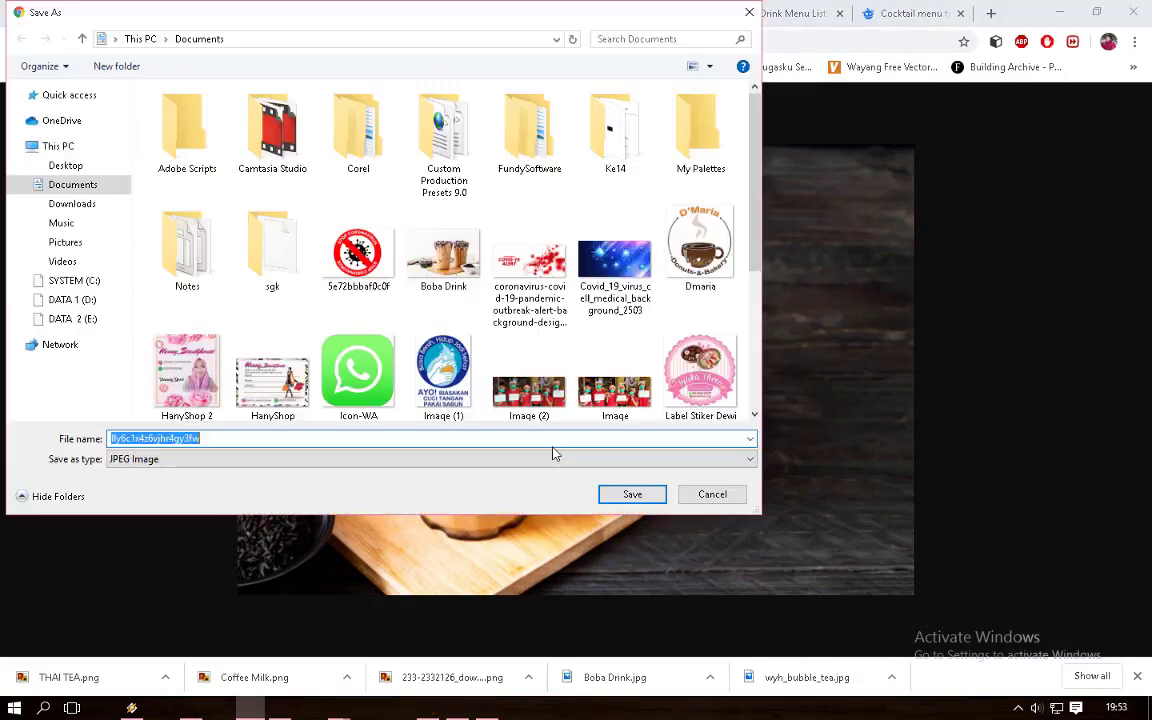
{"action": "left_click", "coordinate": [632, 495]}
{"action": "right_click", "coordinate": [95, 689]}
{"action": "left_click", "coordinate": [154, 645]}
Place the boba milk tea photo in the poster and flip it horizontally
{"action": "mouse_move", "coordinate": [909, 605]}
{"action": "left_mouse_down"}
{"action": "mouse_move", "coordinate": [375, 707]}
{"action": "mouse_move", "coordinate": [673, 332]}
{"action": "left_mouse_up"}
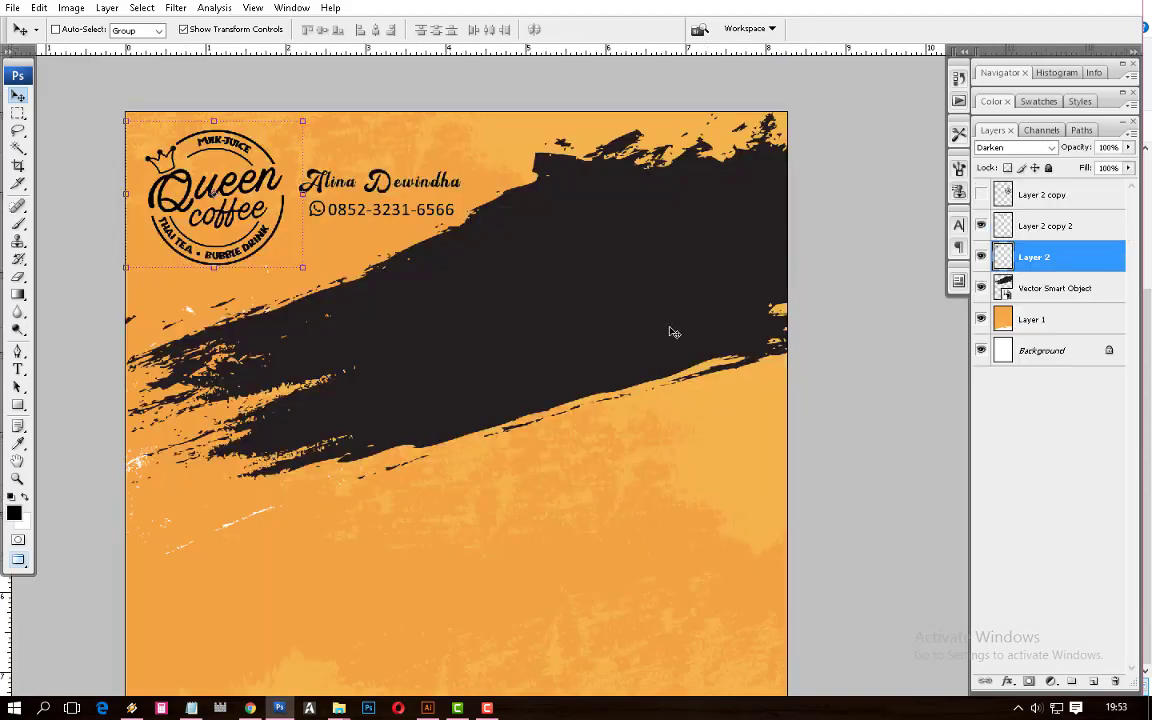
{"action": "right_click", "coordinate": [568, 262]}
{"action": "left_click", "coordinate": [620, 268]}
{"action": "right_click", "coordinate": [1035, 289]}
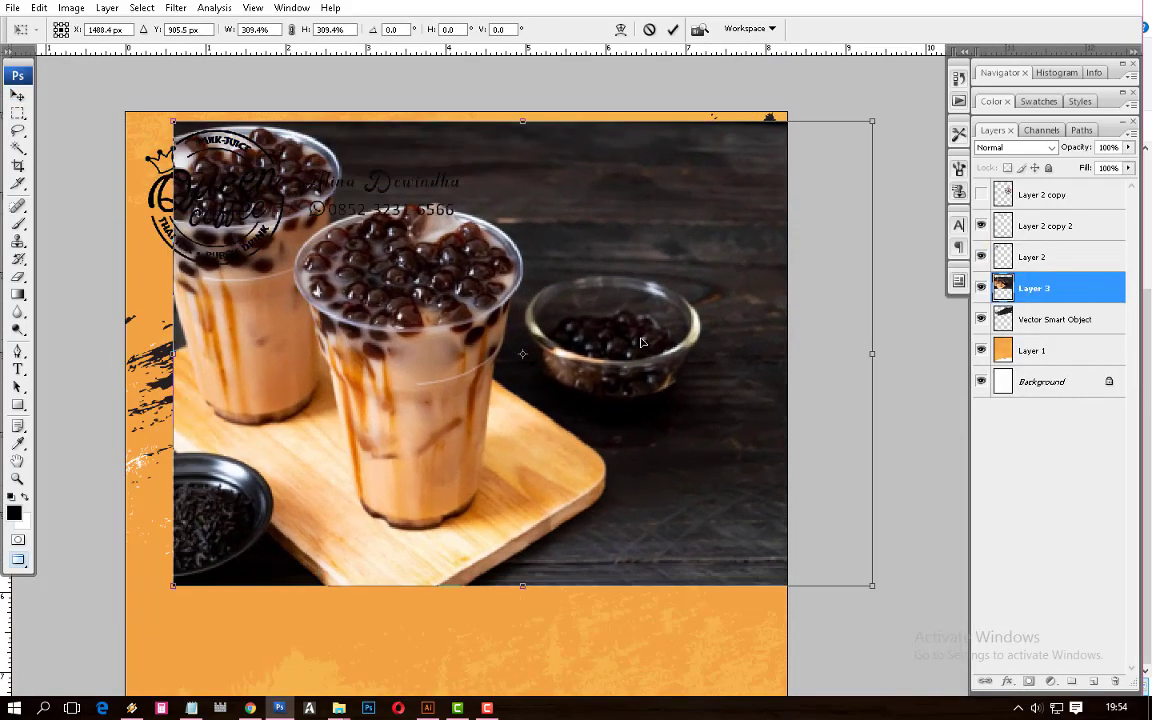
{"action": "key", "text": "Return"}
{"action": "right_click", "coordinate": [506, 246]}
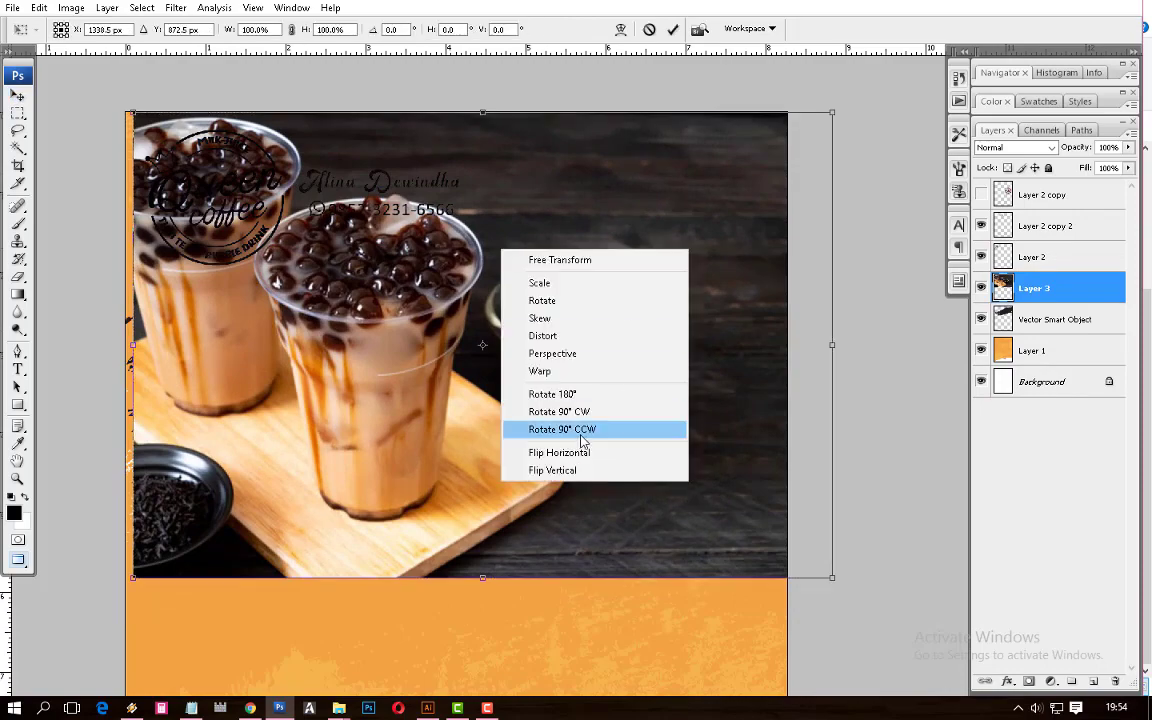
{"action": "left_click", "coordinate": [560, 449]}
{"action": "left_click_drag", "start_coordinate": [718, 375], "coordinate": [673, 375]}
Clip the photo into the black brush stroke and reposition it within the shape
{"action": "right_click", "coordinate": [1035, 288]}
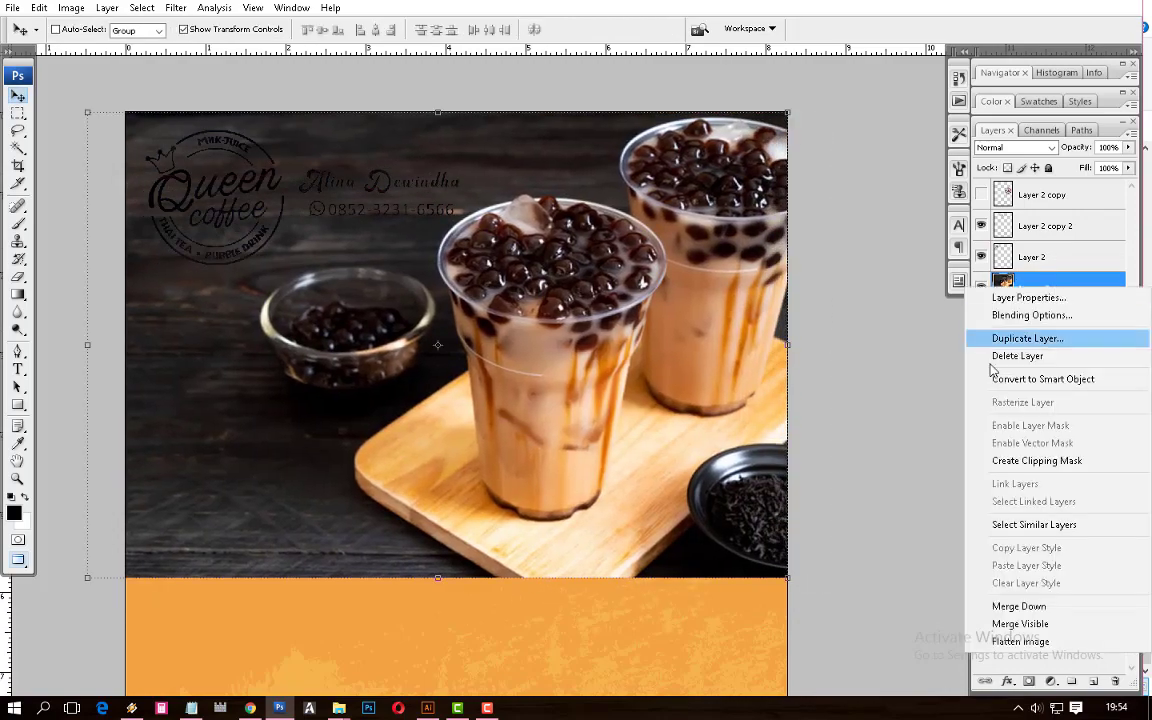
{"action": "left_click", "coordinate": [1027, 462]}
{"action": "key", "text": "ctrl+minus"}
{"action": "mouse_move", "coordinate": [560, 330]}
{"action": "left_mouse_down"}
{"action": "mouse_move", "coordinate": [600, 318]}
{"action": "mouse_move", "coordinate": [609, 279]}
{"action": "left_mouse_up"}
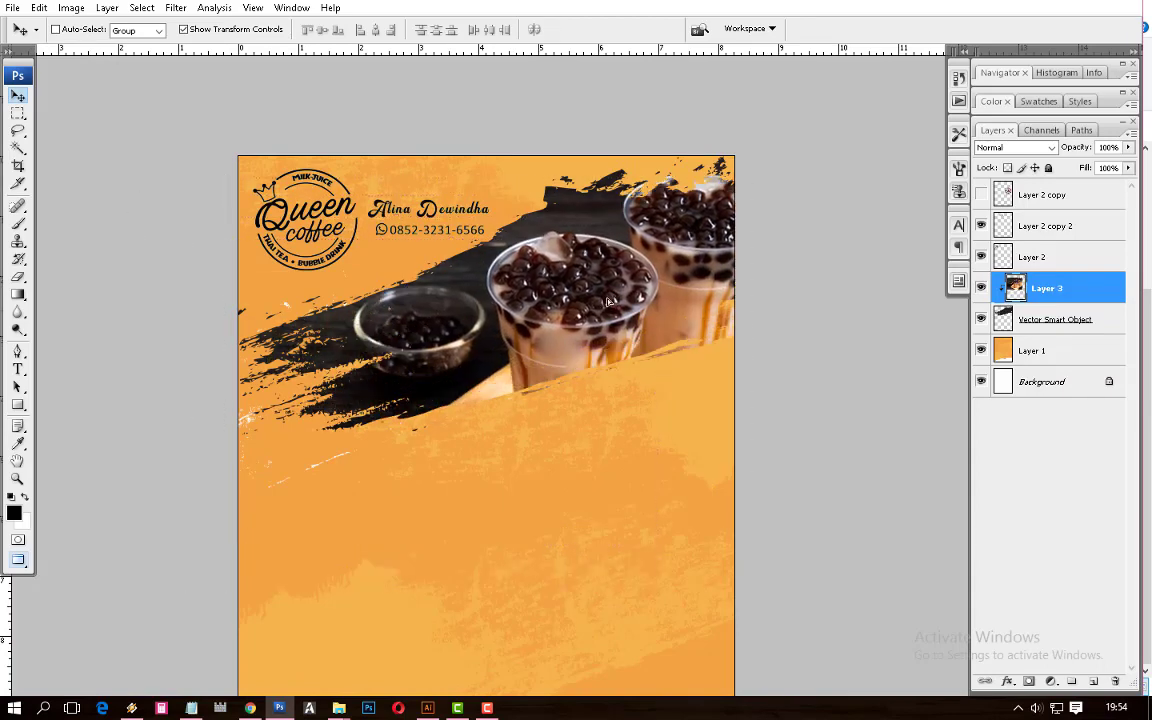
{"action": "scroll", "coordinate": [605, 282], "scroll_direction": "down", "scroll_amount": 3}
{"action": "key", "text": "ctrl+minus"}
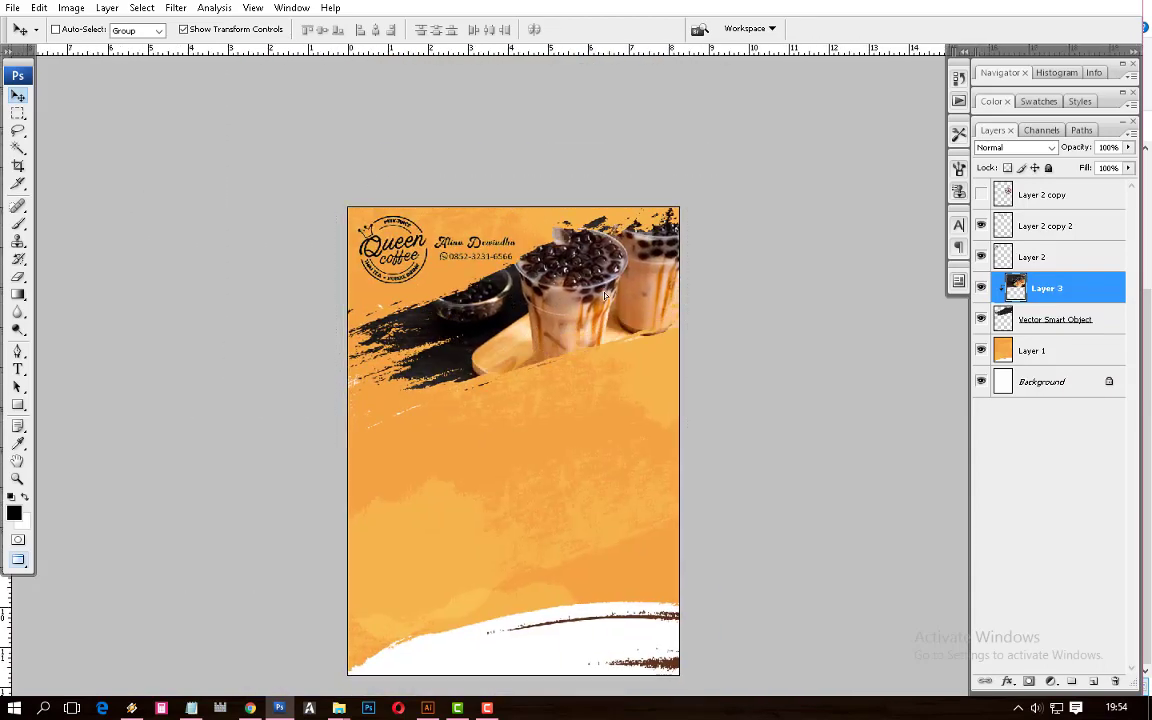
Save the poster as 'Menu' PSD in the DATA 2 (E:) > Data Order folder
{"action": "key", "text": "ctrl+plus"}
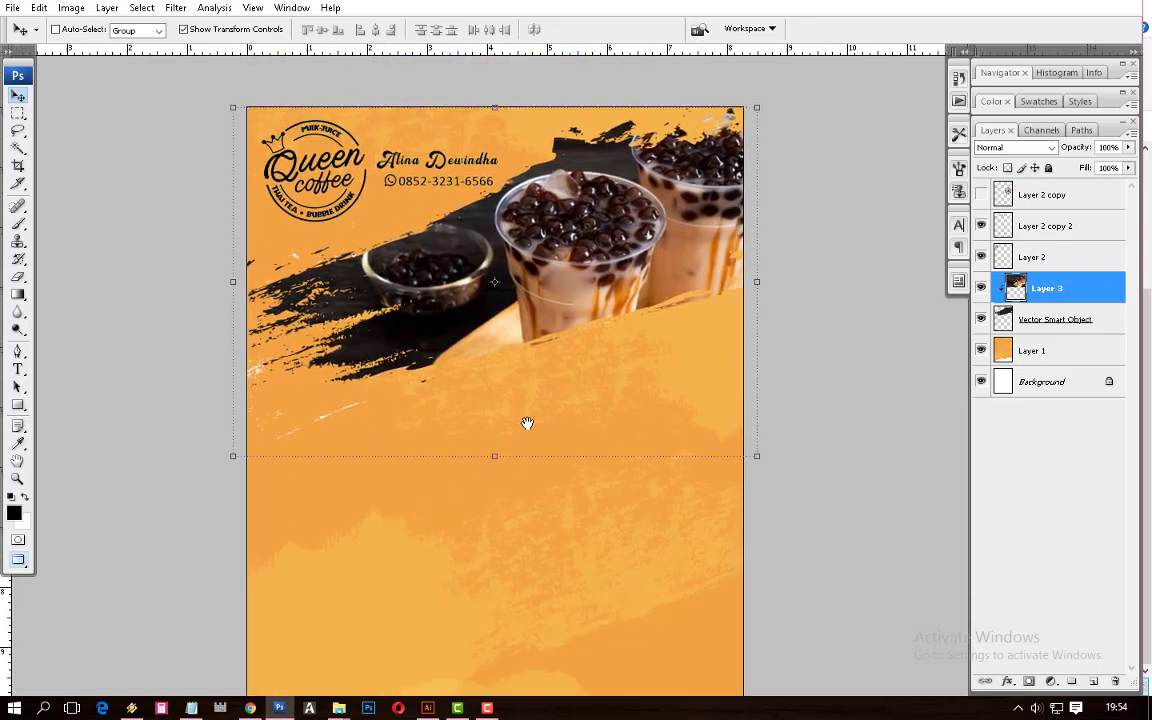
{"action": "key", "text": "ctrl+s"}
{"action": "type", "text": "Menu"}
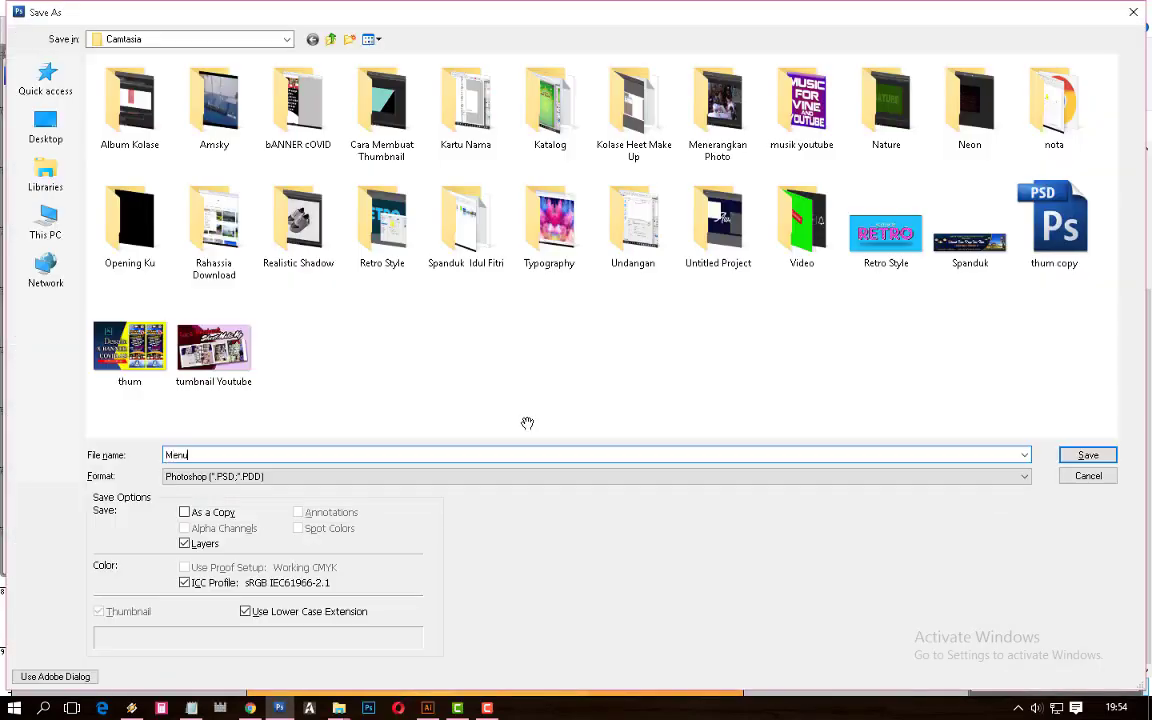
{"action": "key", "text": "Return"}
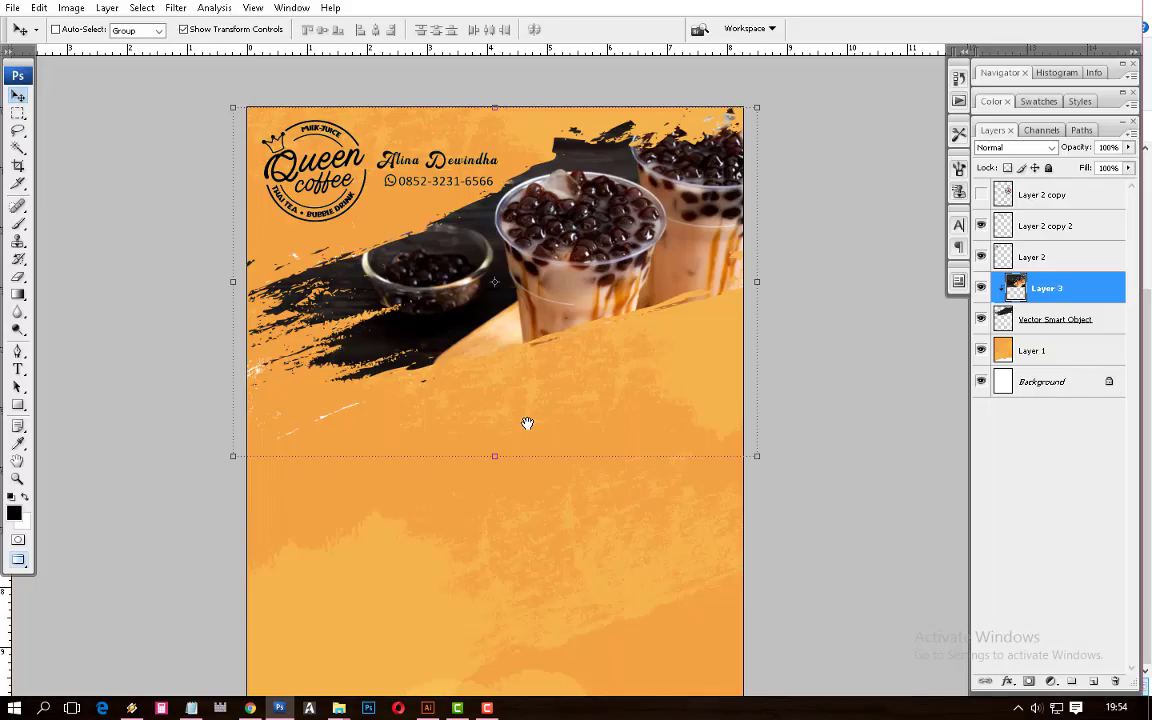
{"action": "key", "text": "ctrl+s"}
{"action": "type", "text": "M"}
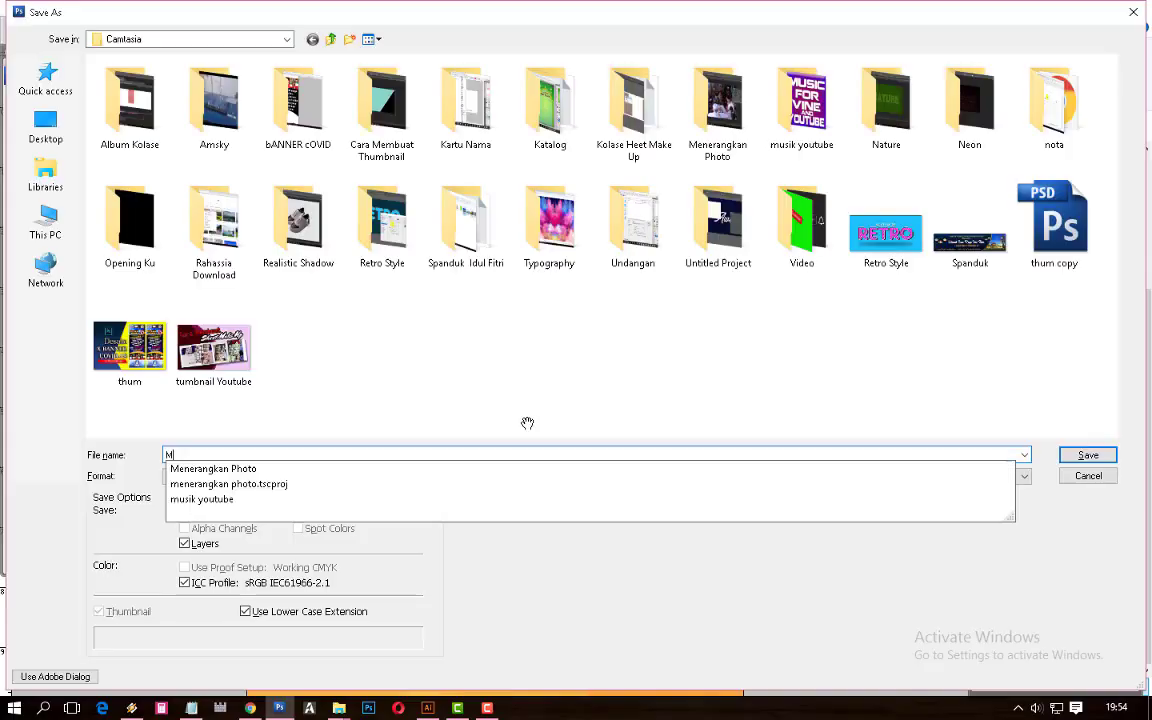
{"action": "type", "text": "enu Queen Dewindha"}
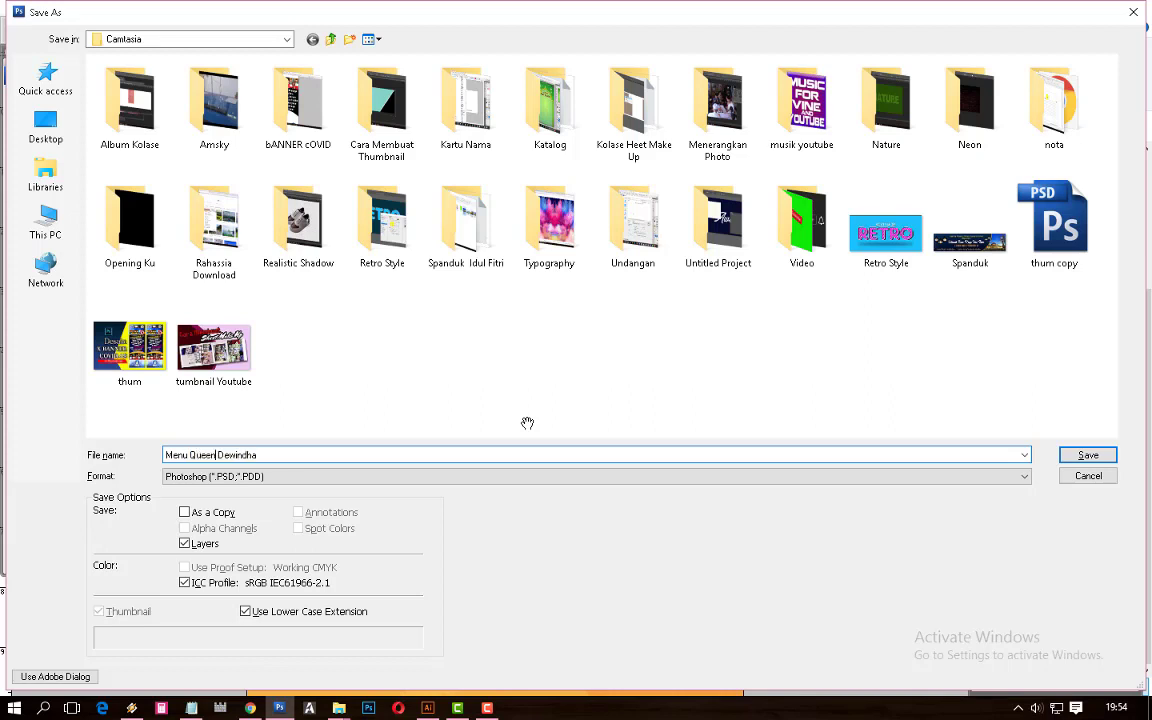
{"action": "left_click", "coordinate": [204, 40]}
{"action": "left_click", "coordinate": [173, 260]}
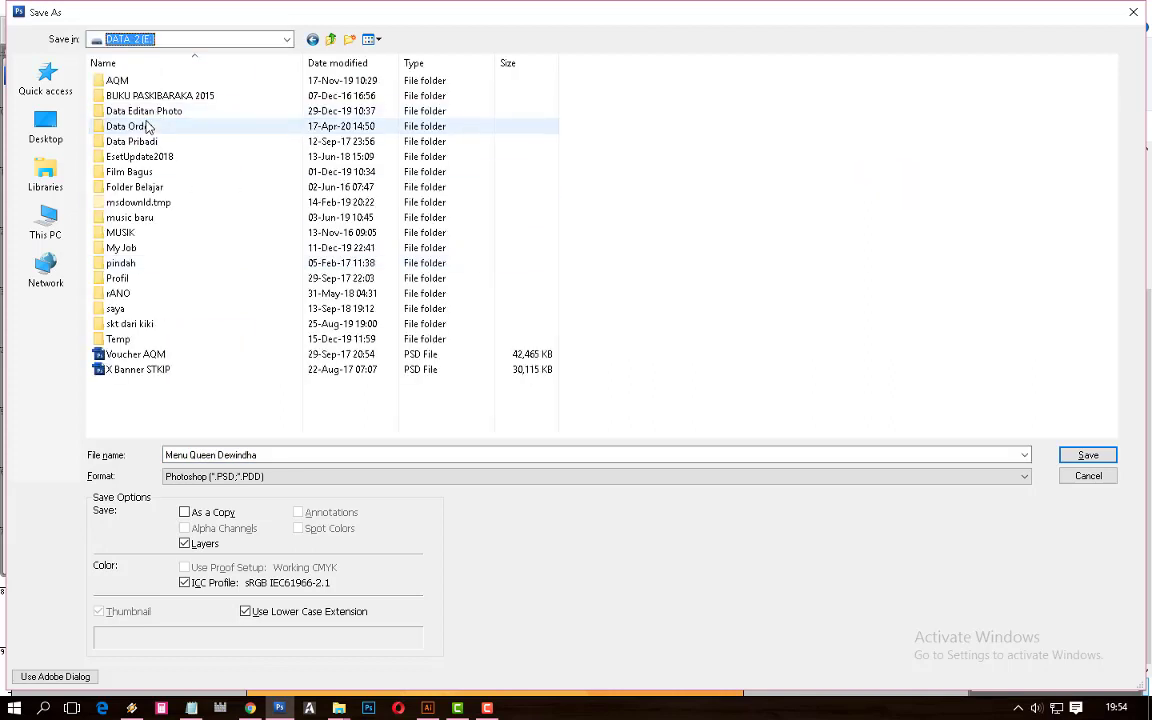
{"action": "double_click", "coordinate": [152, 121]}
{"action": "left_click", "coordinate": [1081, 456]}
{"action": "left_click", "coordinate": [694, 226]}
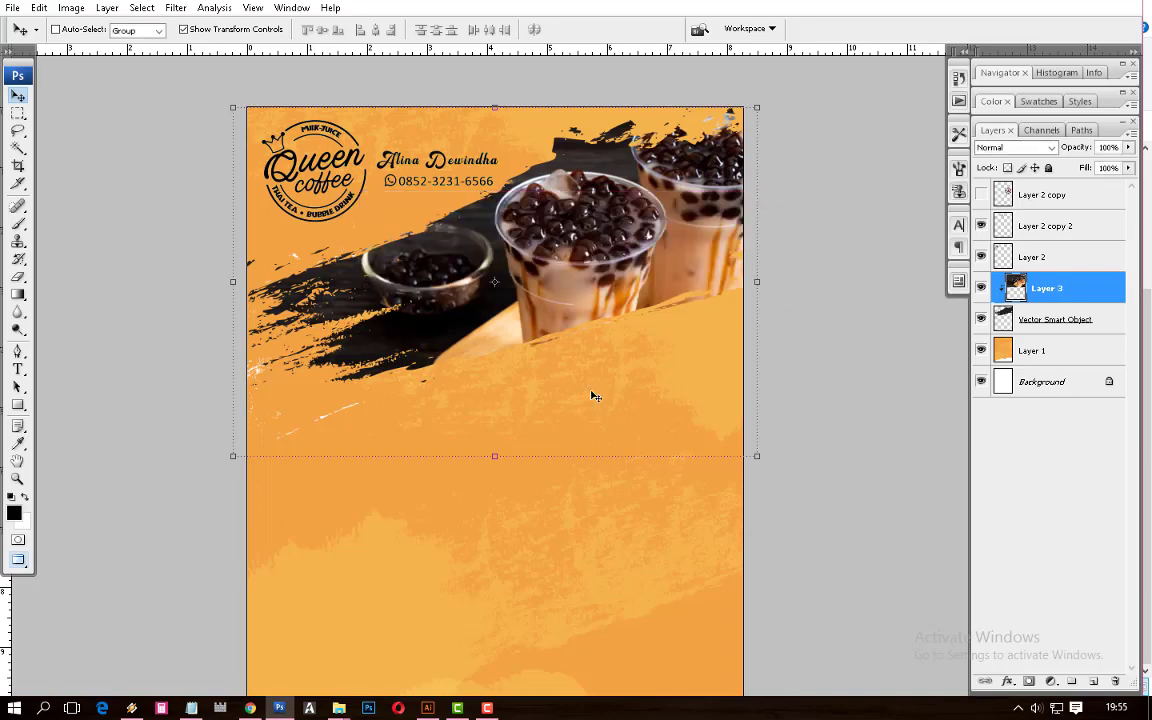
{"action": "scroll", "coordinate": [509, 419], "scroll_direction": "down", "scroll_amount": 1}
{"action": "scroll", "coordinate": [631, 267], "scroll_direction": "up", "scroll_amount": 1}
{"action": "scroll", "coordinate": [631, 267], "scroll_direction": "down", "scroll_amount": 1}
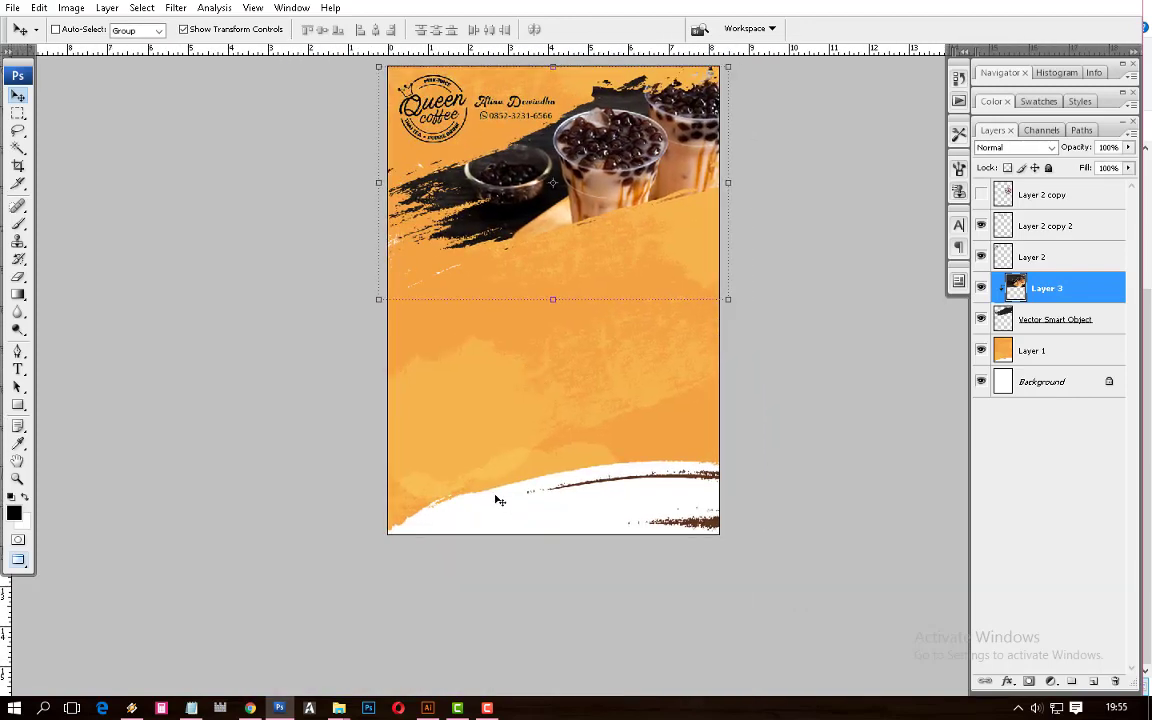
Copy the bubble tea menu lines from the WhatsApp Web chat
{"action": "mouse_move", "coordinate": [339, 708]}
{"action": "left_click", "coordinate": [250, 708]}
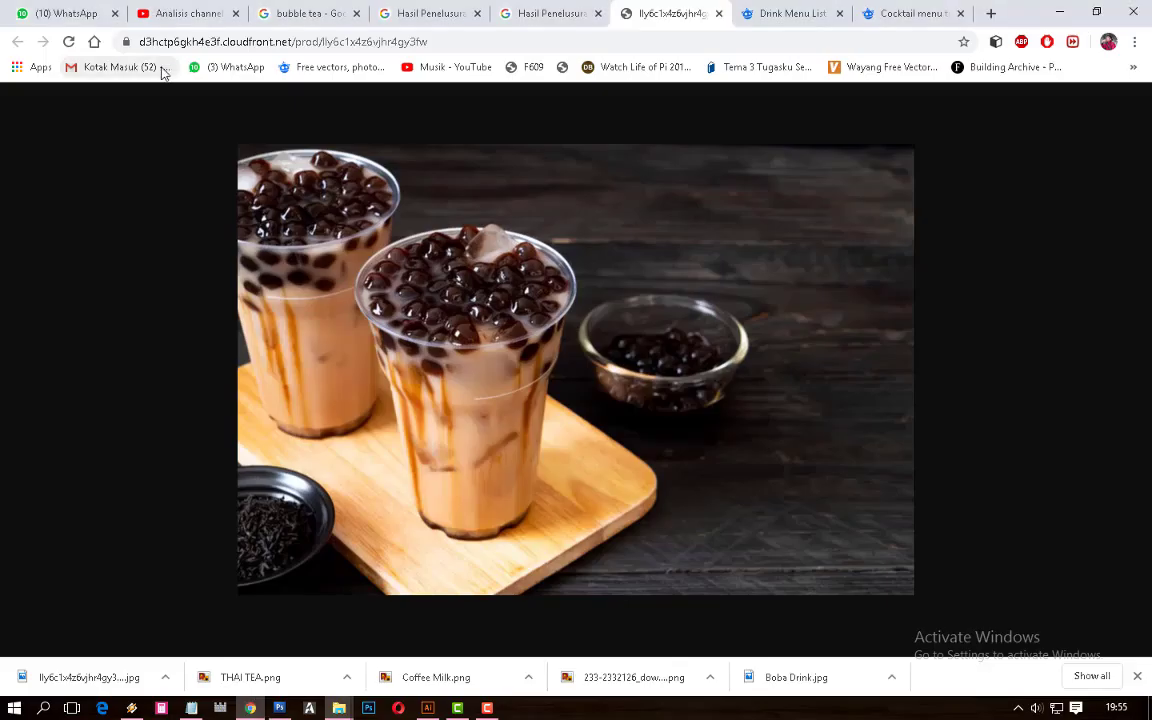
{"action": "left_click", "coordinate": [88, 14]}
{"action": "scroll", "coordinate": [518, 450], "scroll_direction": "down", "scroll_amount": 3}
{"action": "left_click_drag", "start_coordinate": [518, 522], "coordinate": [405, 357]}
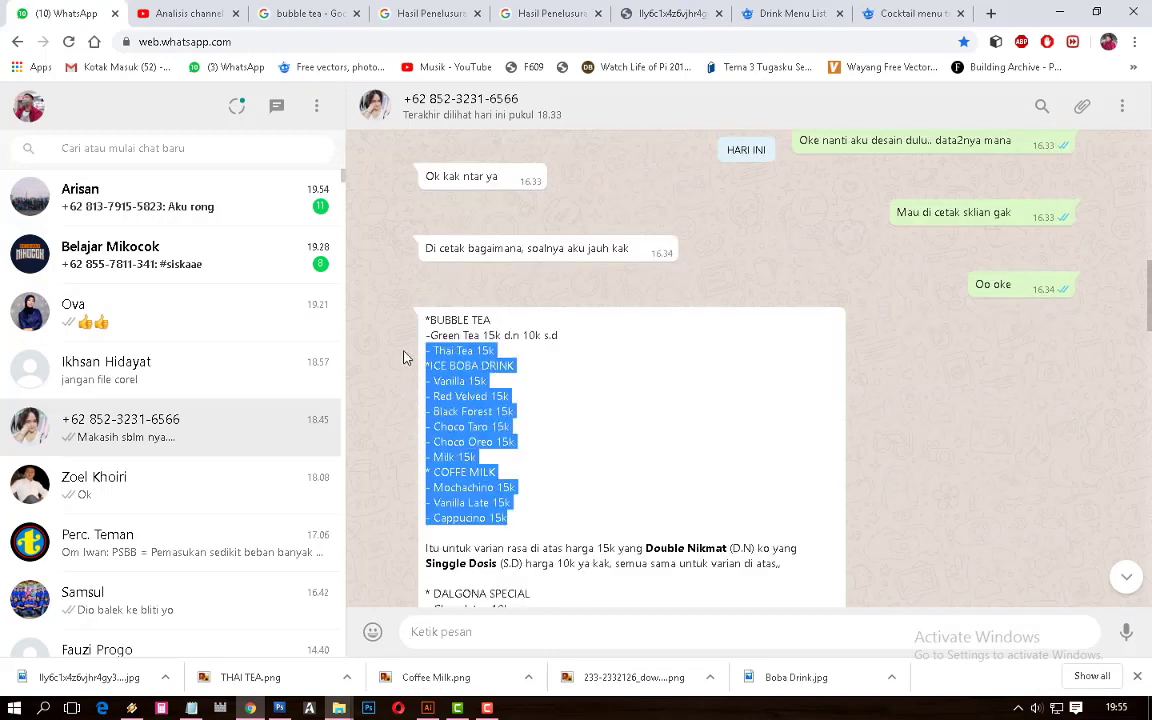
{"action": "left_click", "coordinate": [1060, 13]}
Paste the menu text below the photo in dark red 8b0707
{"action": "scroll", "coordinate": [507, 316], "scroll_direction": "up", "scroll_amount": 1}
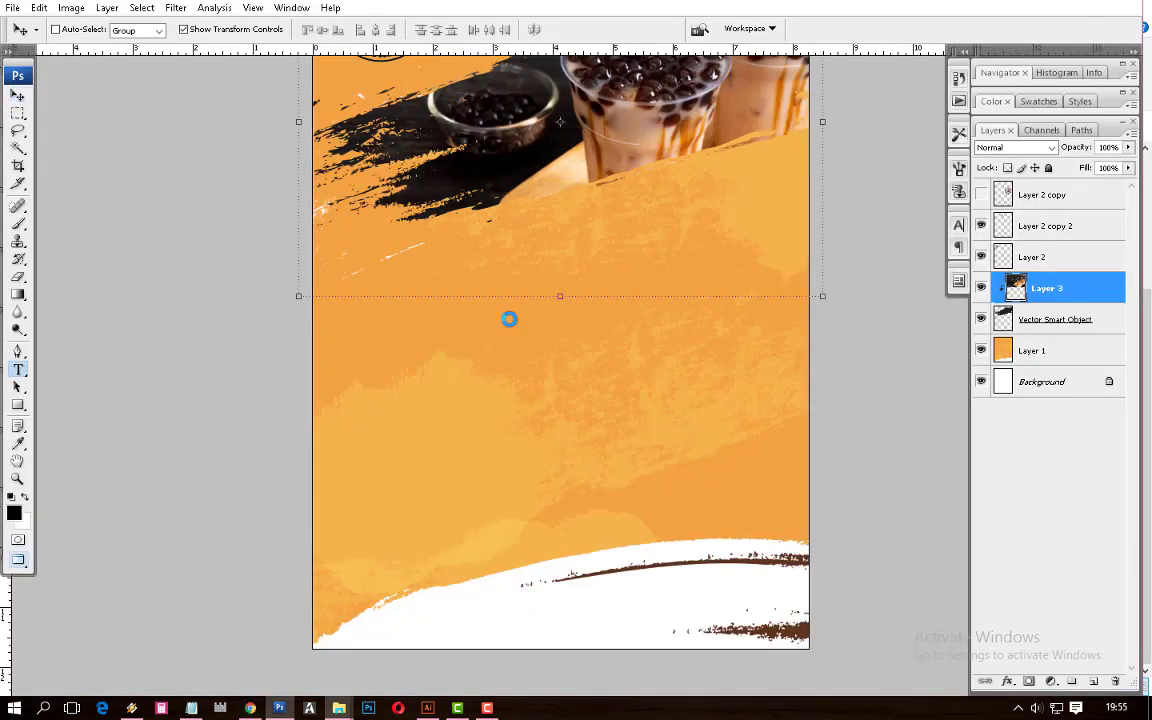
{"action": "key", "text": "t"}
{"action": "left_click", "coordinate": [378, 328]}
{"action": "key", "text": "ctrl+a"}
{"action": "key", "text": "ctrl+shift+l"}
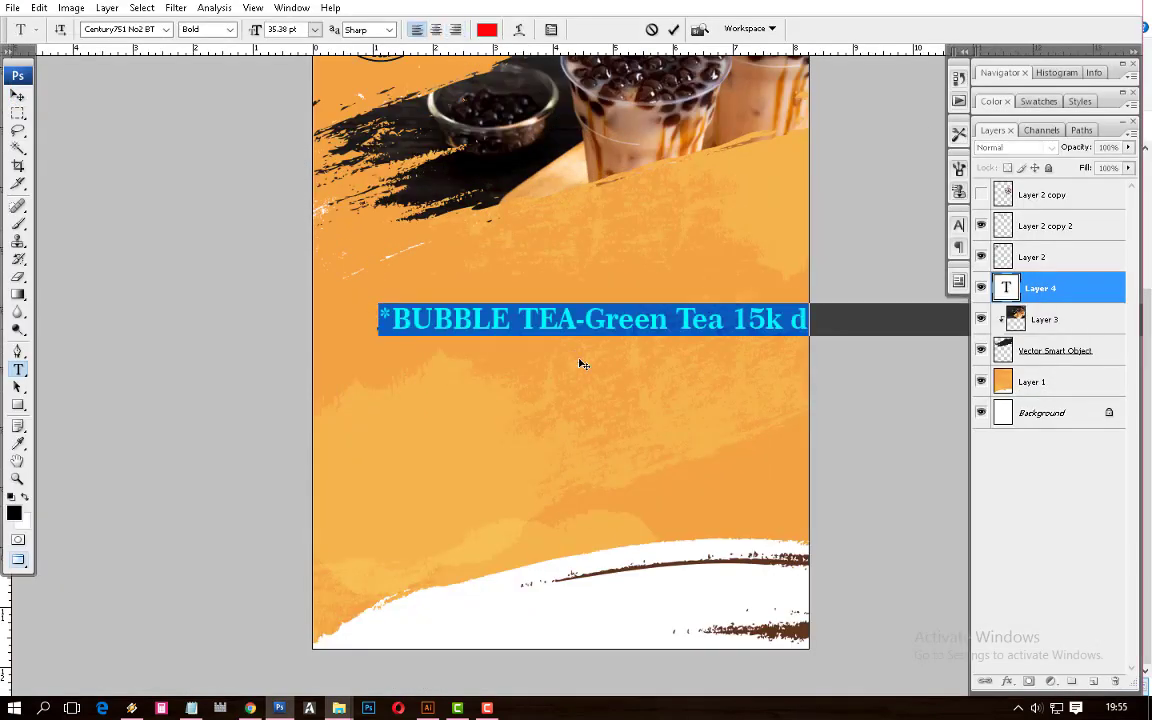
{"action": "left_click", "coordinate": [490, 30]}
{"action": "left_click", "coordinate": [889, 192]}
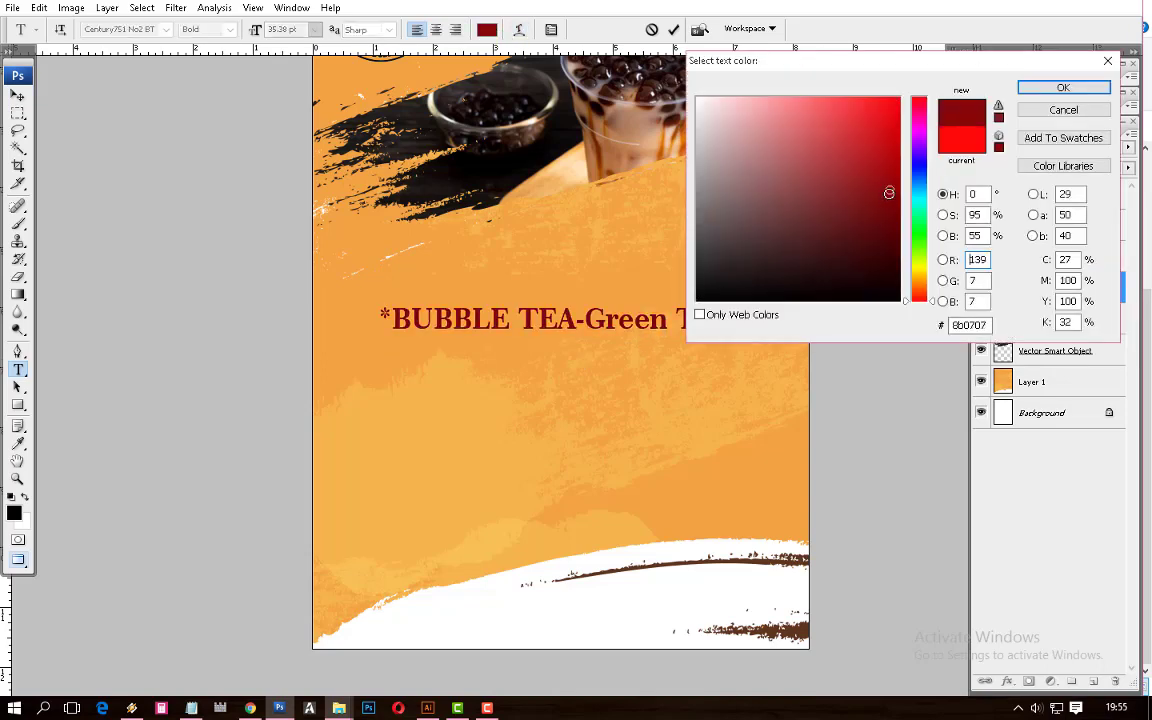
{"action": "key", "text": "Return"}
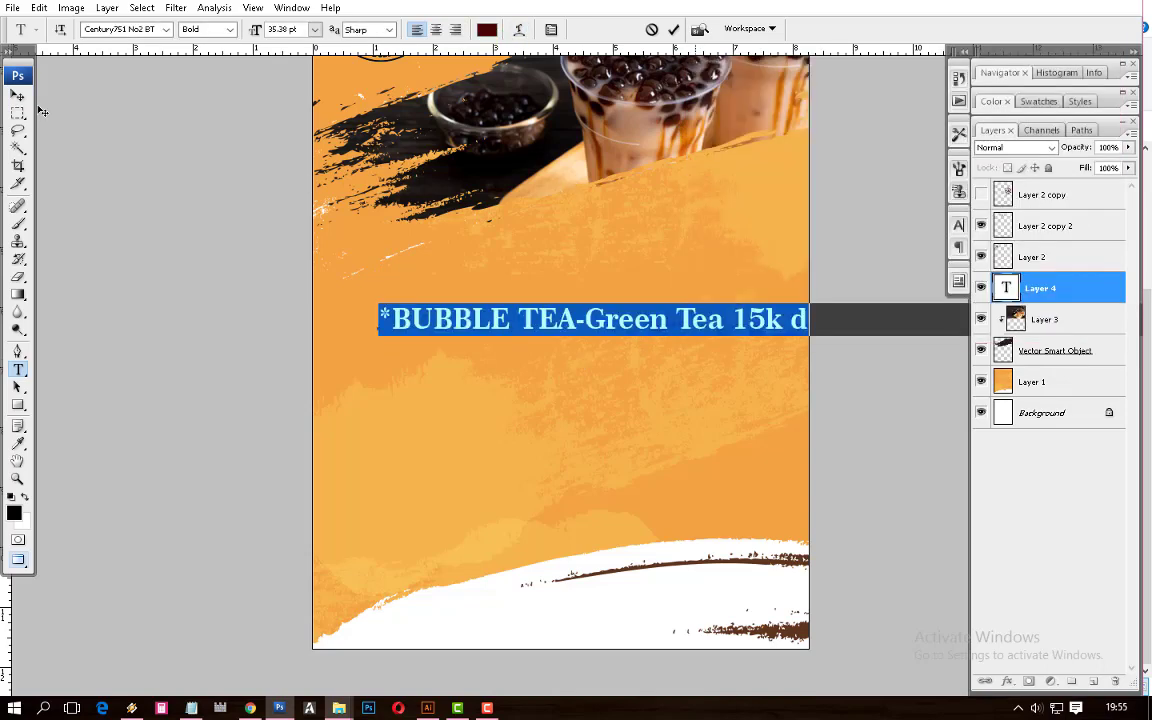
{"action": "left_click", "coordinate": [17, 94]}
{"action": "left_click_drag", "start_coordinate": [381, 319], "coordinate": [323, 285]}
Break the menu into one item per line, from Green Tea through Milk
{"action": "key", "text": "t"}
{"action": "left_click", "coordinate": [530, 288]}
{"action": "key", "text": "Return"}
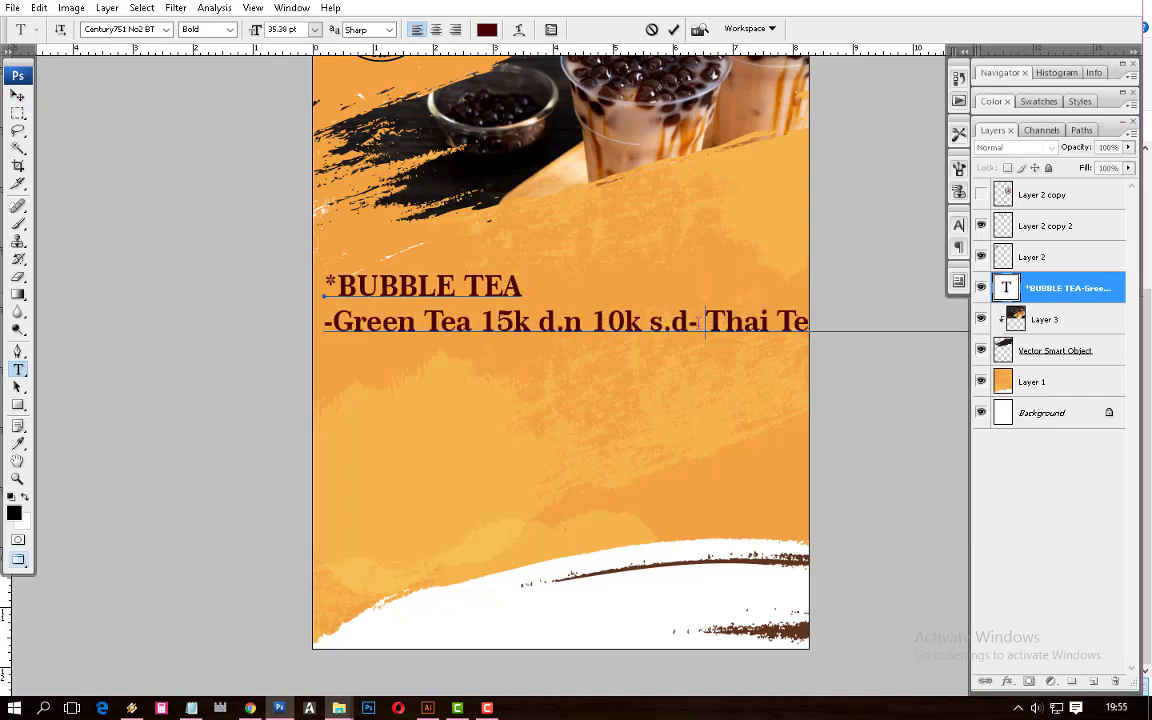
{"action": "key", "text": "Return"}
{"action": "left_click", "coordinate": [521, 356]}
{"action": "key", "text": "Return"}
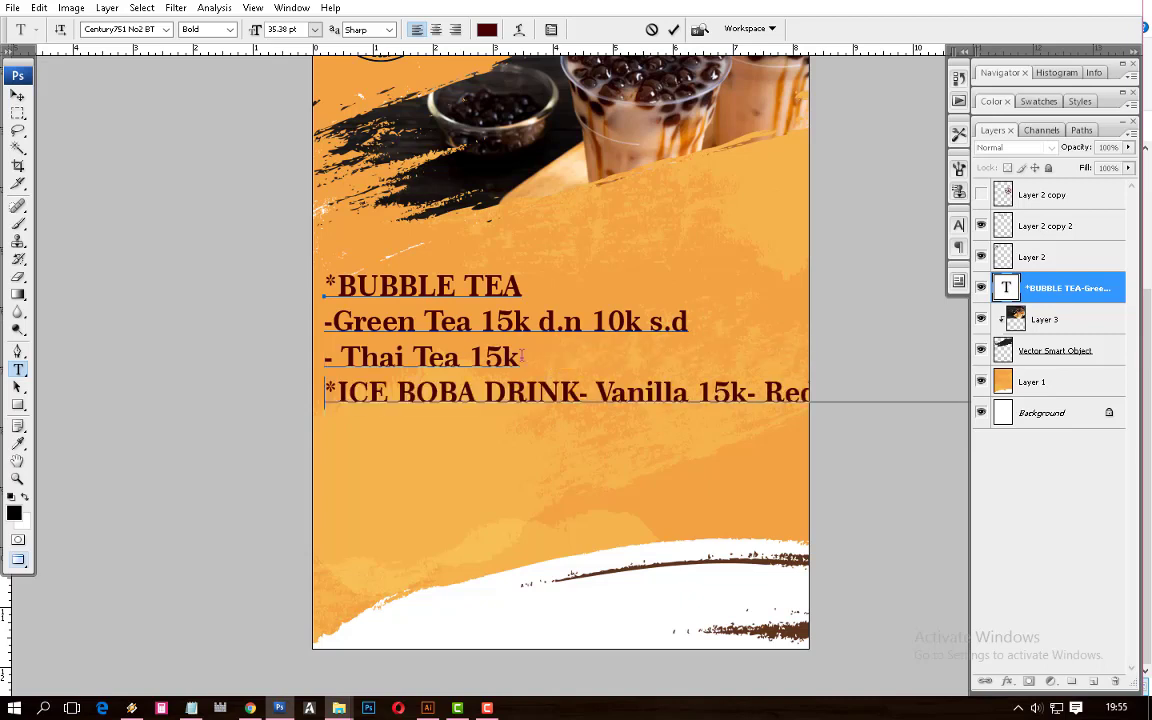
{"action": "left_click", "coordinate": [582, 392]}
{"action": "key", "text": "Return"}
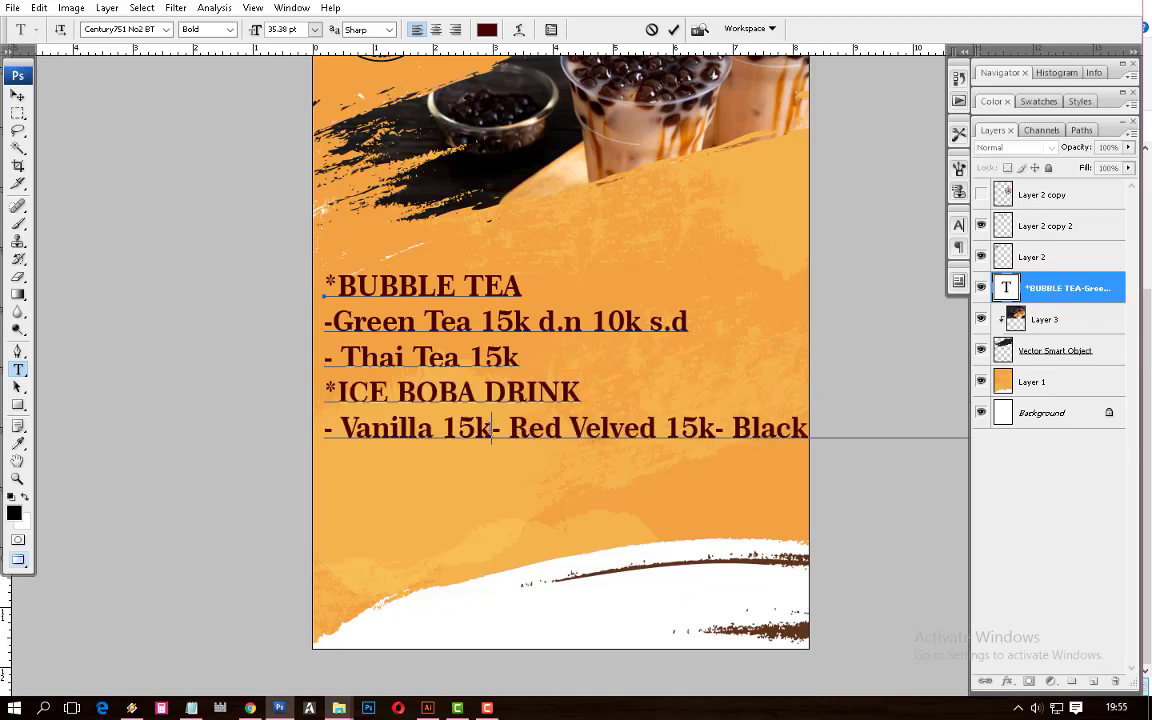
{"action": "key", "text": "Return"}
{"action": "left_click", "coordinate": [548, 463]}
{"action": "key", "text": "Return"}
{"action": "left_click", "coordinate": [568, 498]}
{"action": "key", "text": "Return"}
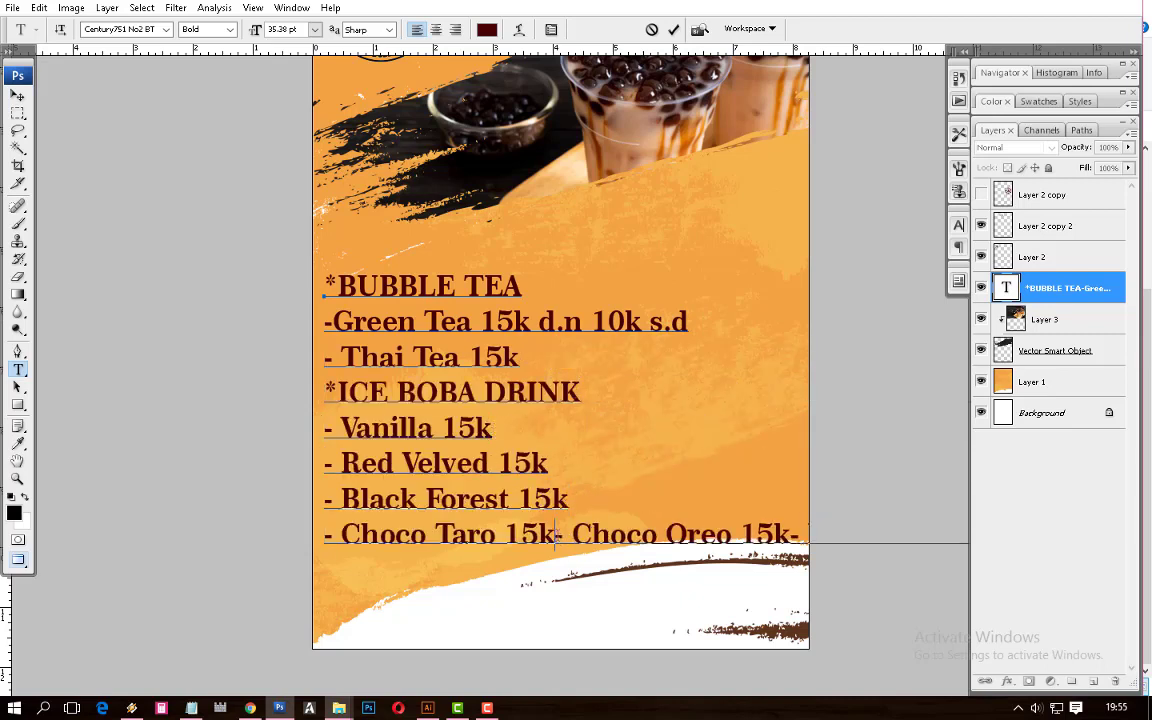
{"action": "left_click", "coordinate": [555, 535]}
{"action": "key", "text": "Return"}
{"action": "left_click", "coordinate": [577, 568]}
{"action": "key", "text": "Return"}
Shrink the menu to 21.38 pt and give COFFE MILK, Mochachino, Vanilla Late own lines
{"action": "key", "text": "ctrl+a"}
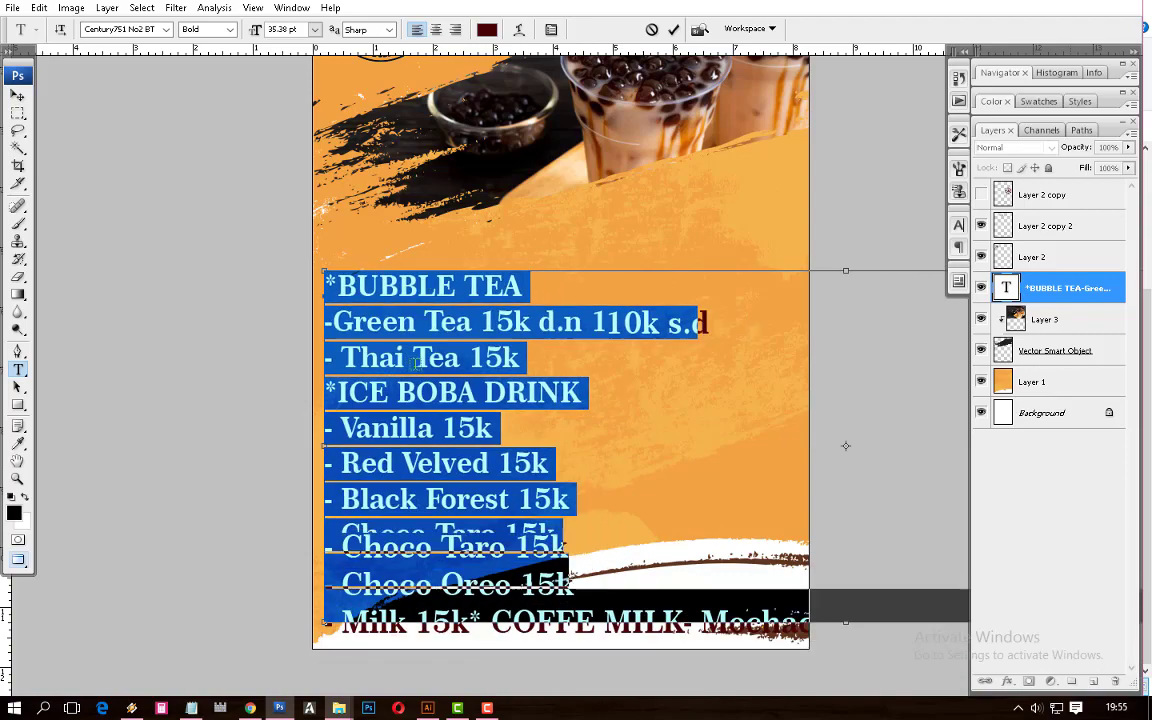
{"action": "key", "text": "ctrl+shift+comma"}
{"action": "key", "text": "ctrl+shift+comma"}
{"action": "key", "text": "ctrl+shift+comma"}
{"action": "key", "text": "ctrl+shift+comma"}
{"action": "key", "text": "ctrl+shift+comma"}
{"action": "left_click", "coordinate": [516, 480]}
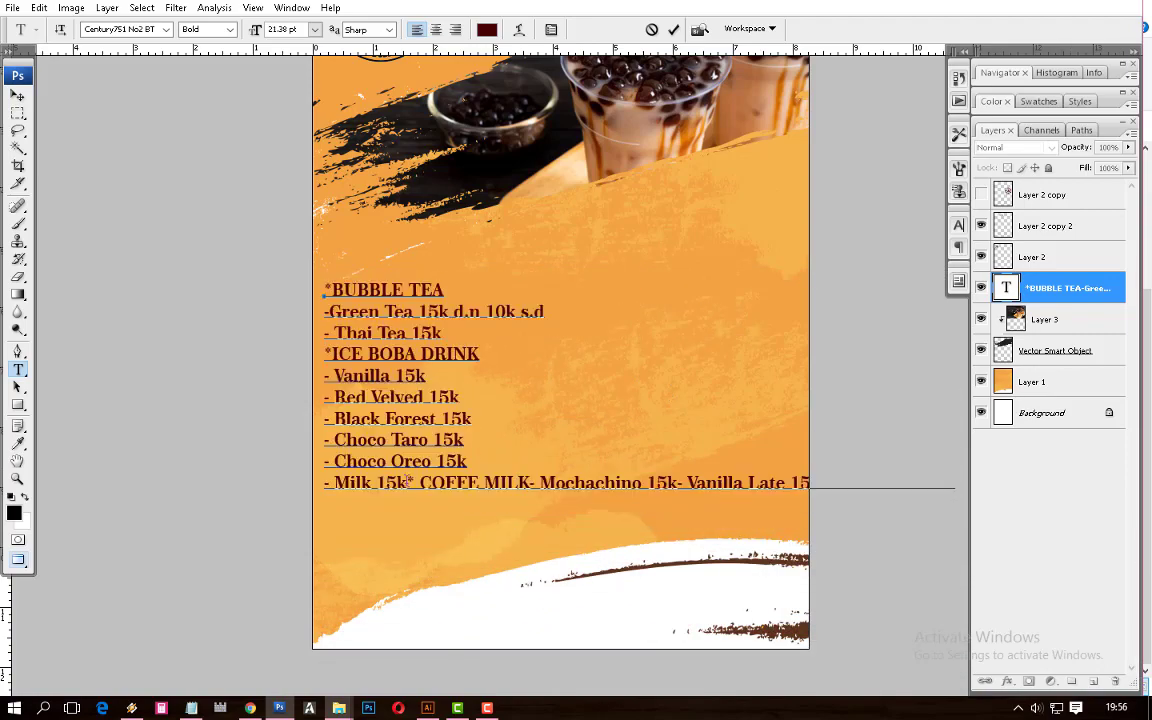
{"action": "left_click", "coordinate": [407, 482]}
{"action": "key", "text": "Return"}
{"action": "left_click", "coordinate": [449, 504]}
{"action": "key", "text": "Return"}
{"action": "left_click", "coordinate": [474, 525]}
{"action": "key", "text": "Return"}
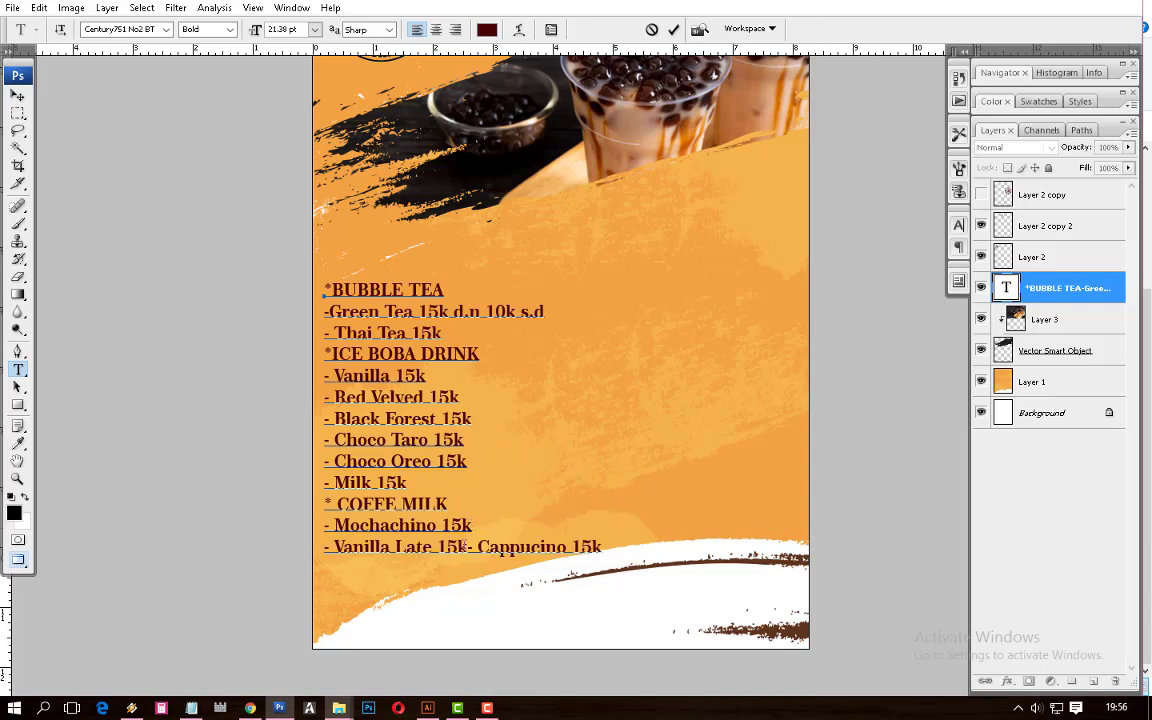
{"action": "left_click", "coordinate": [17, 95]}
{"action": "scroll", "coordinate": [405, 443], "scroll_direction": "up", "scroll_amount": 1}
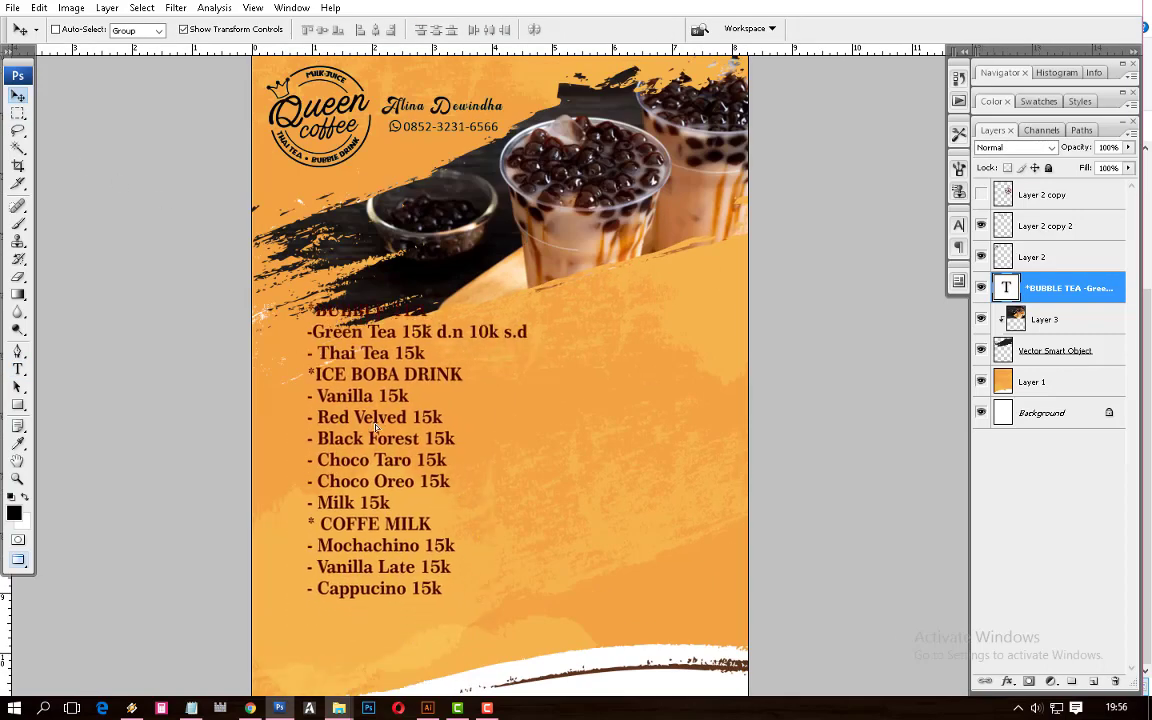
{"action": "scroll", "coordinate": [405, 443], "scroll_direction": "up", "scroll_amount": 1}
{"action": "left_click_drag", "start_coordinate": [405, 443], "coordinate": [395, 450]}
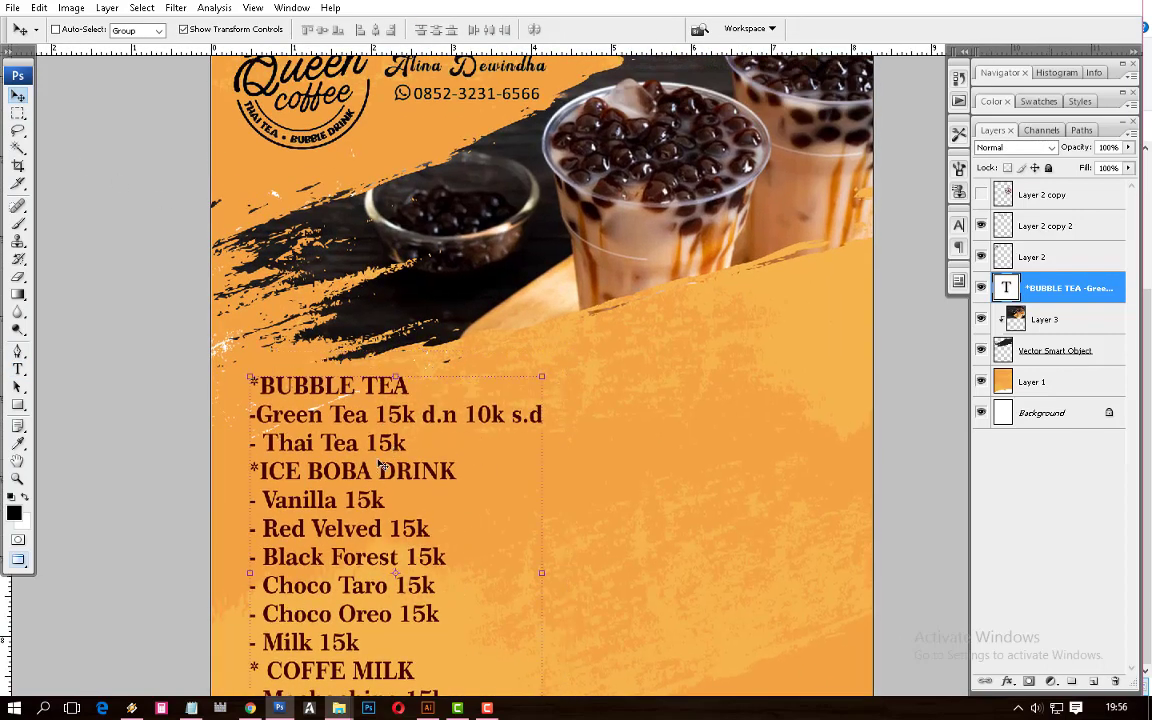
{"action": "scroll", "coordinate": [379, 464], "scroll_direction": "up", "scroll_amount": 1}
Draw a rectangle bar above the BUBBLE TEA heading and duplicate it offset up-left
{"action": "left_click", "coordinate": [18, 404]}
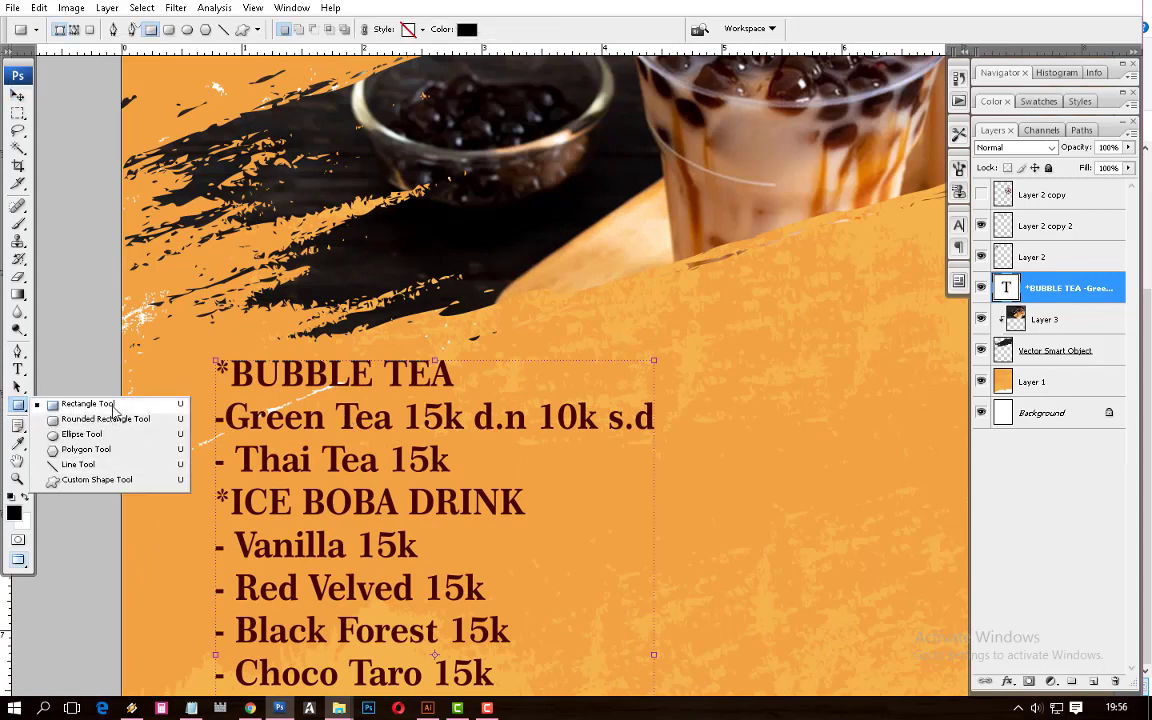
{"action": "left_click", "coordinate": [88, 404]}
{"action": "left_click_drag", "start_coordinate": [519, 368], "coordinate": [530, 368]}
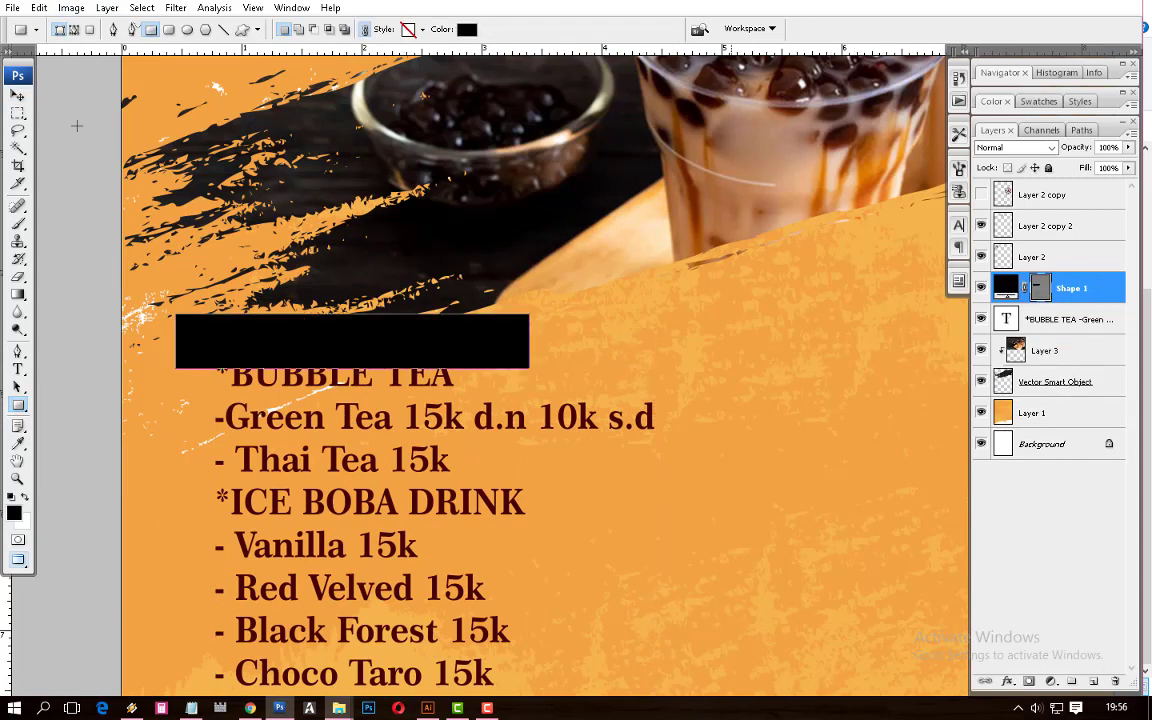
{"action": "key", "text": "v"}
{"action": "left_click_drag", "start_coordinate": [456, 355], "coordinate": [436, 335]}
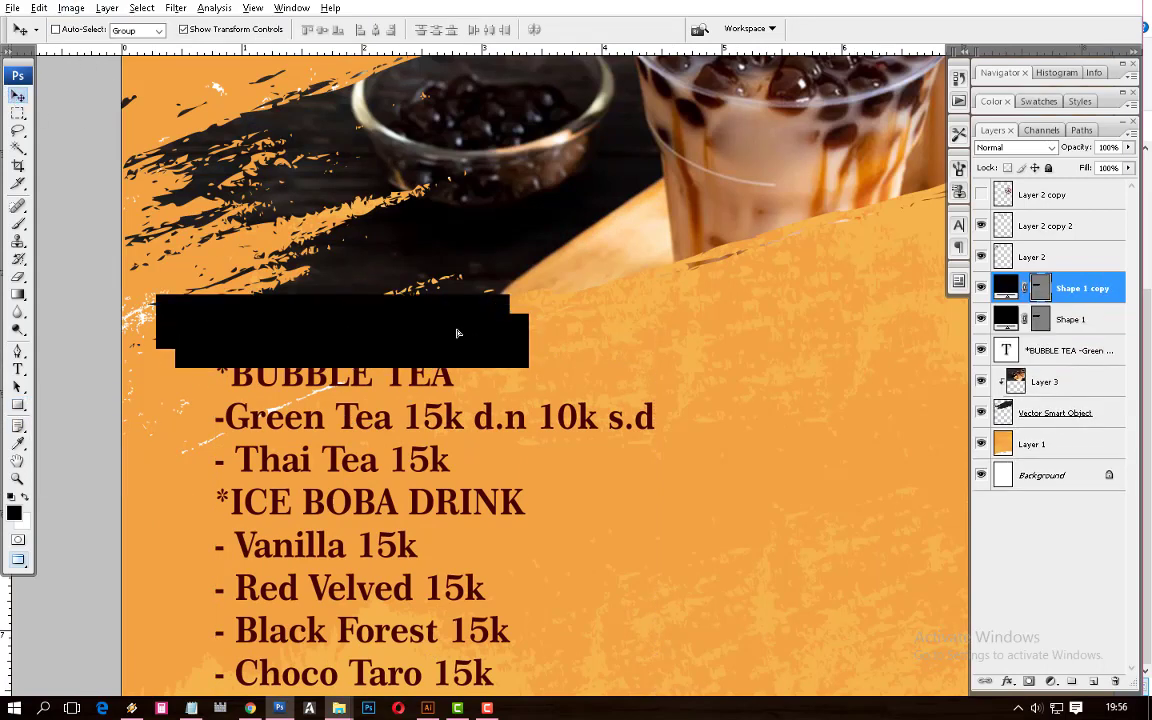
{"action": "key", "text": "ctrl+j"}
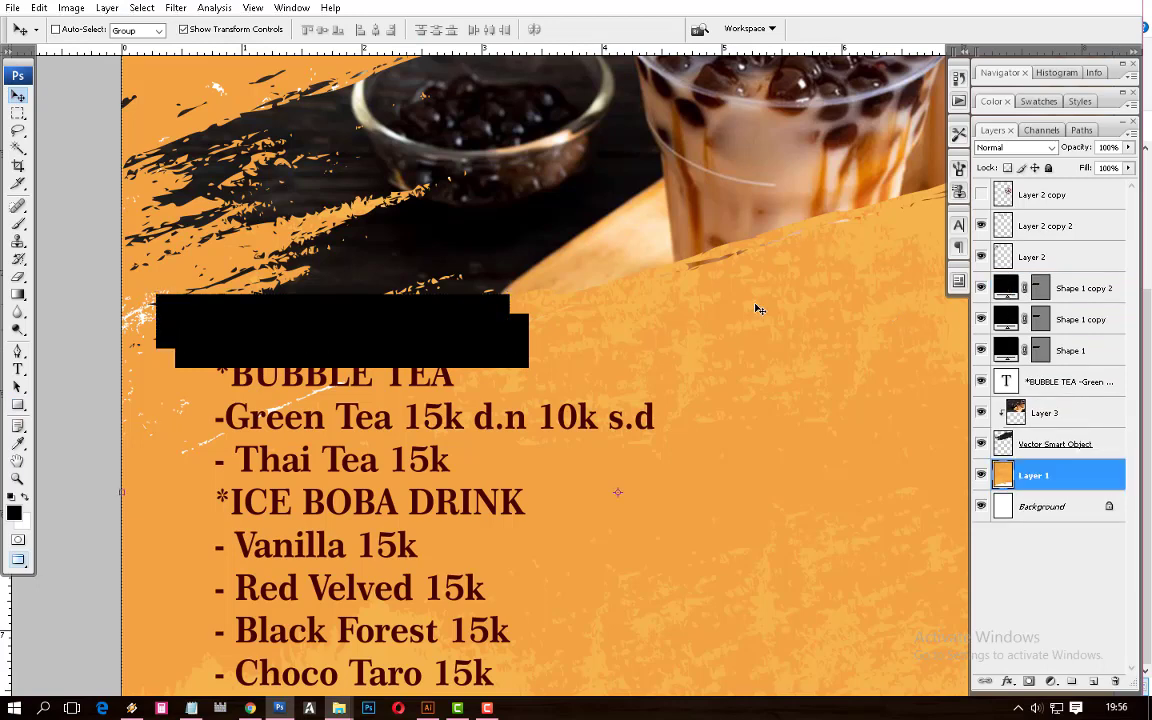
{"action": "key", "text": "Delete"}
{"action": "left_click_drag", "start_coordinate": [486, 334], "coordinate": [473, 322]}
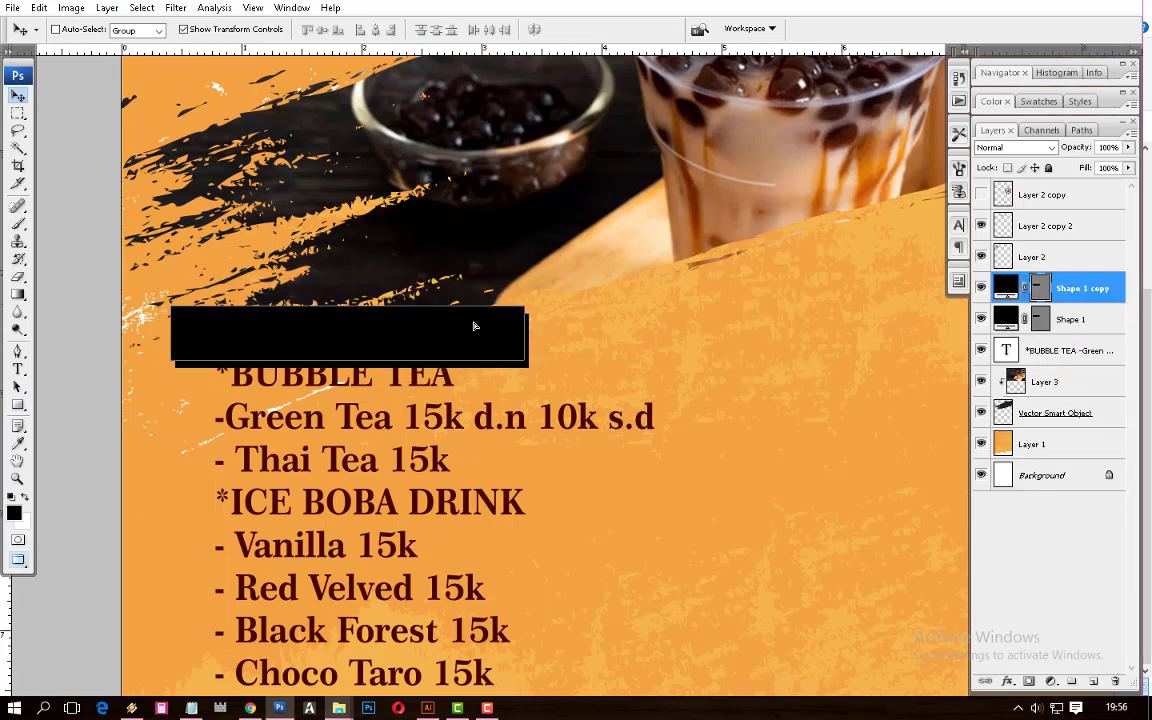
Fill the top rectangle copy with dark red 9b101d
{"action": "key", "text": "alt+bracketleft"}
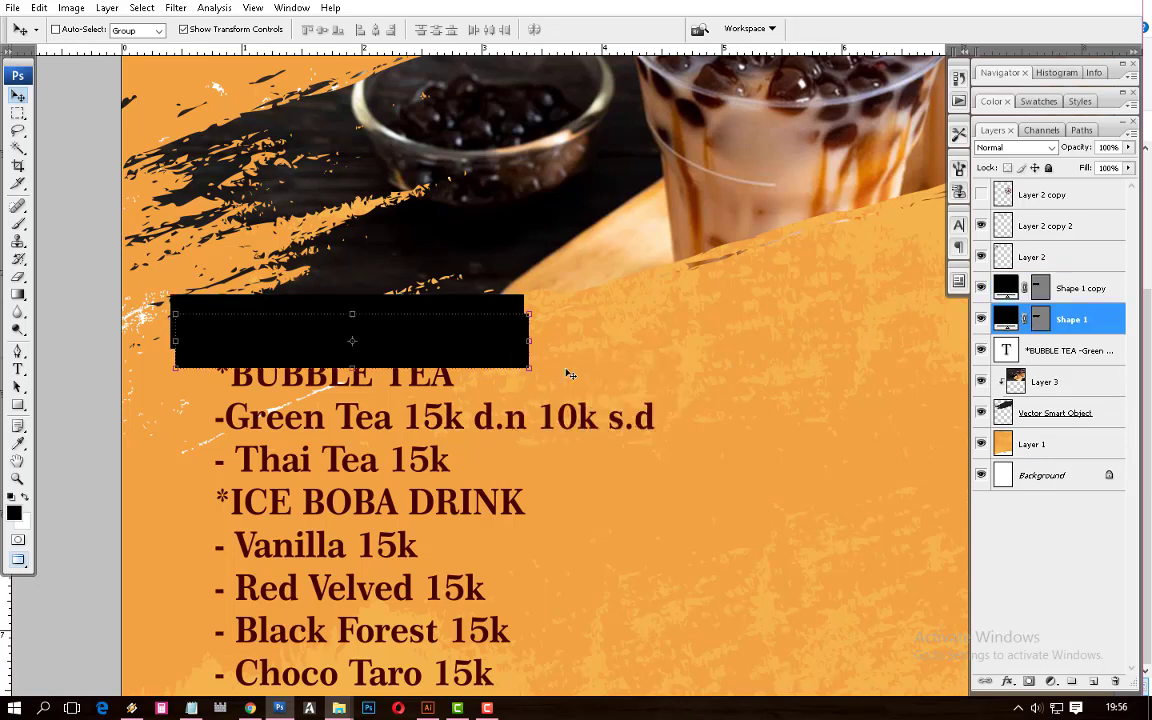
{"action": "double_click", "coordinate": [1000, 320]}
{"action": "left_click_drag", "start_coordinate": [860, 182], "coordinate": [885, 292]}
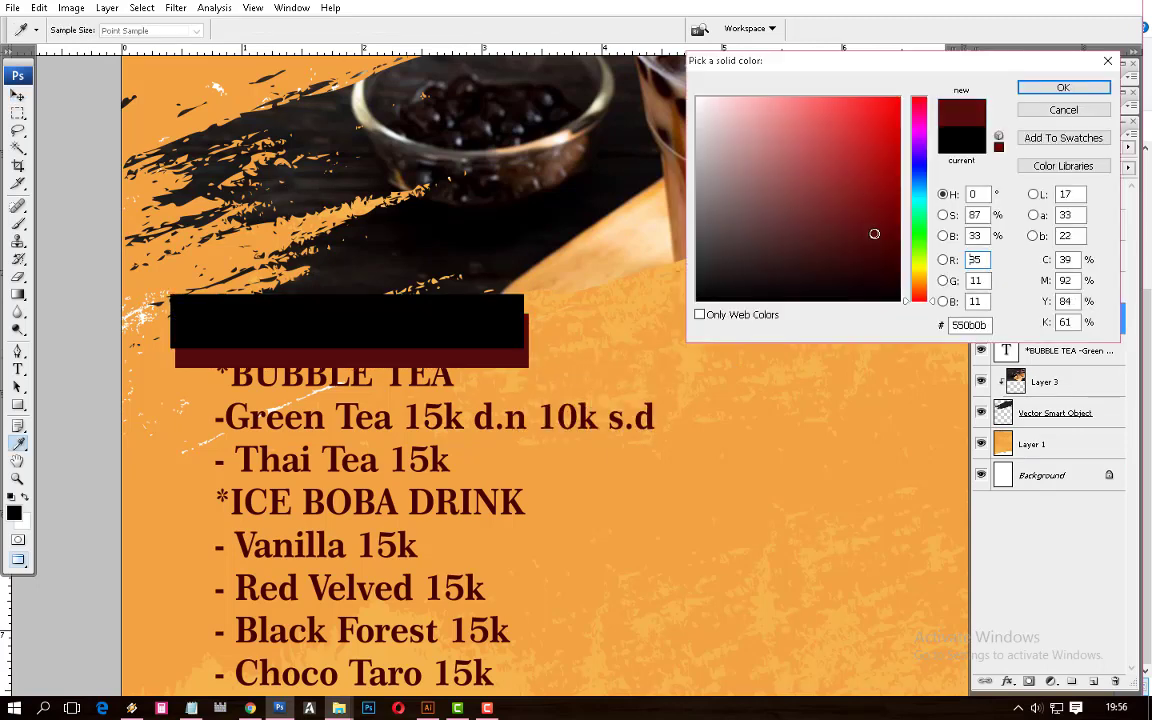
{"action": "key", "text": "Escape"}
{"action": "double_click", "coordinate": [1000, 288]}
{"action": "left_click", "coordinate": [823, 175]}
{"action": "left_click_drag", "start_coordinate": [823, 175], "coordinate": [878, 177]}
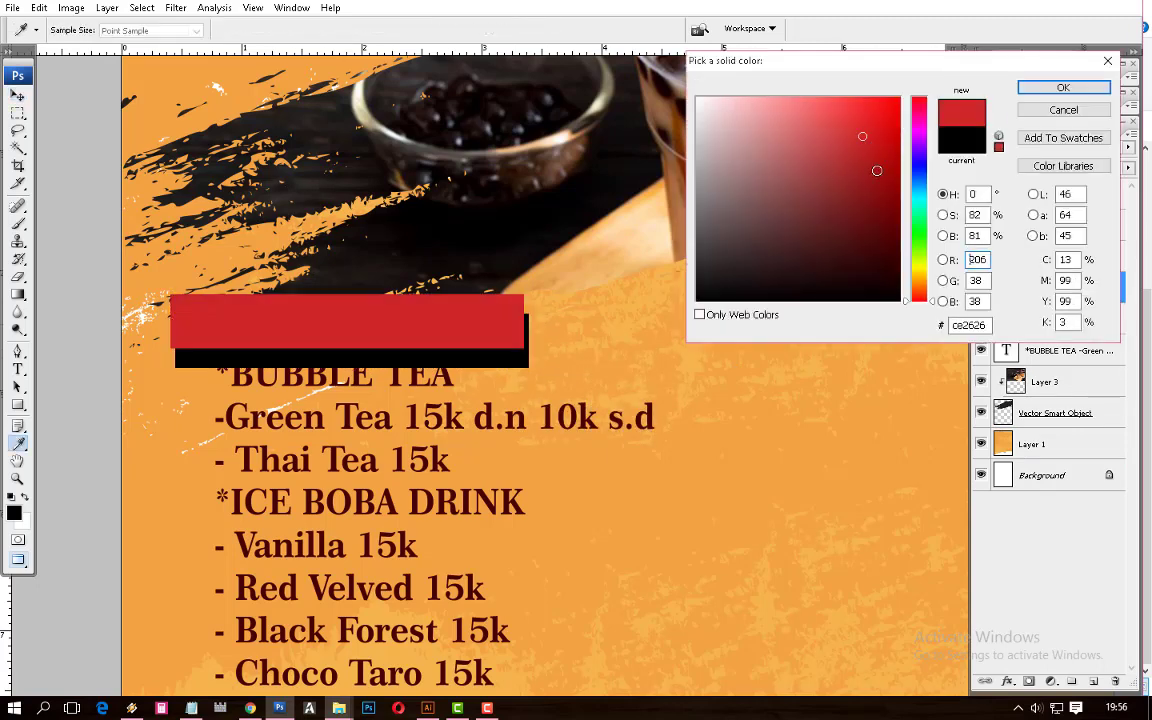
{"action": "left_click", "coordinate": [920, 118]}
{"action": "mouse_move", "coordinate": [920, 110]}
{"action": "left_mouse_down"}
{"action": "mouse_move", "coordinate": [920, 125]}
{"action": "mouse_move", "coordinate": [920, 106]}
{"action": "left_mouse_up"}
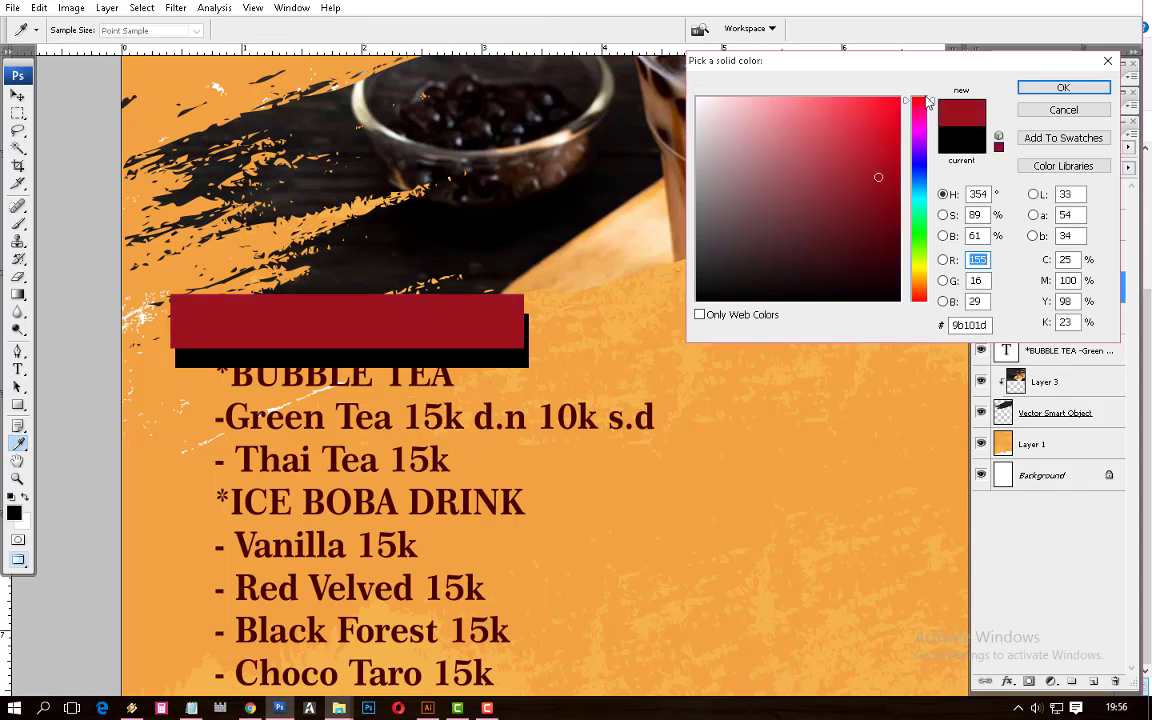
{"action": "key", "text": "Return"}
Slant the red rectangle into a parallelogram banner
{"action": "key", "text": "ctrl+t"}
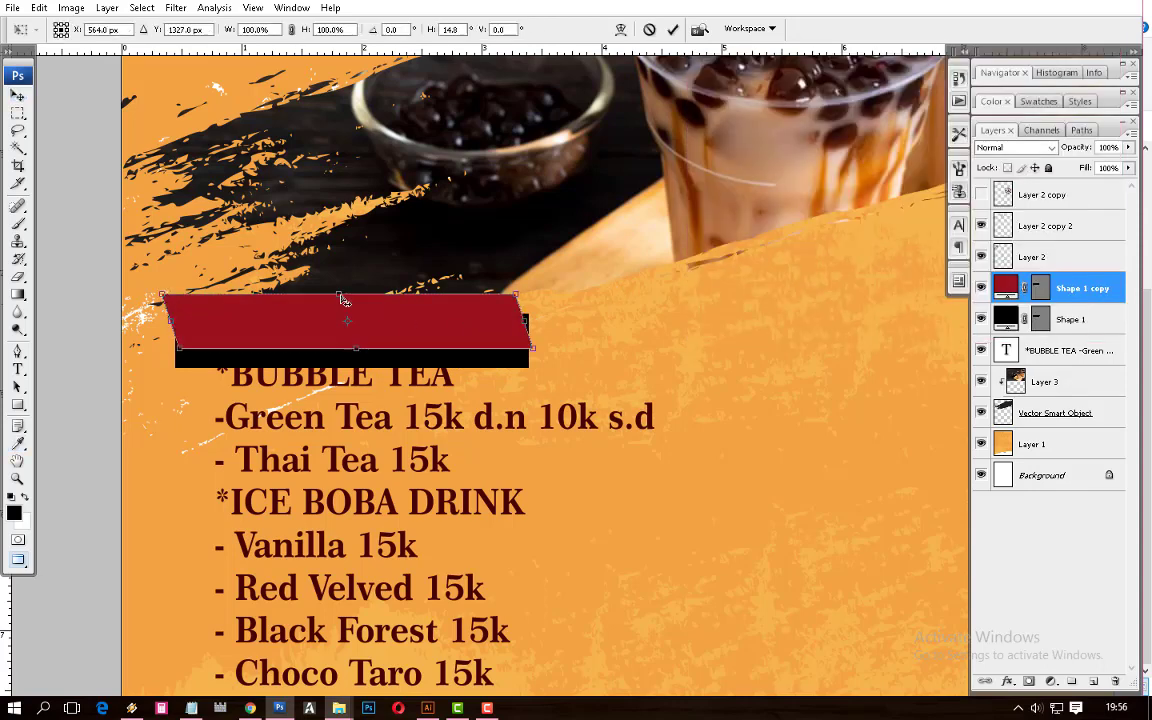
{"action": "left_click_drag", "start_coordinate": [411, 329], "coordinate": [605, 249]}
{"action": "key", "text": "Return"}
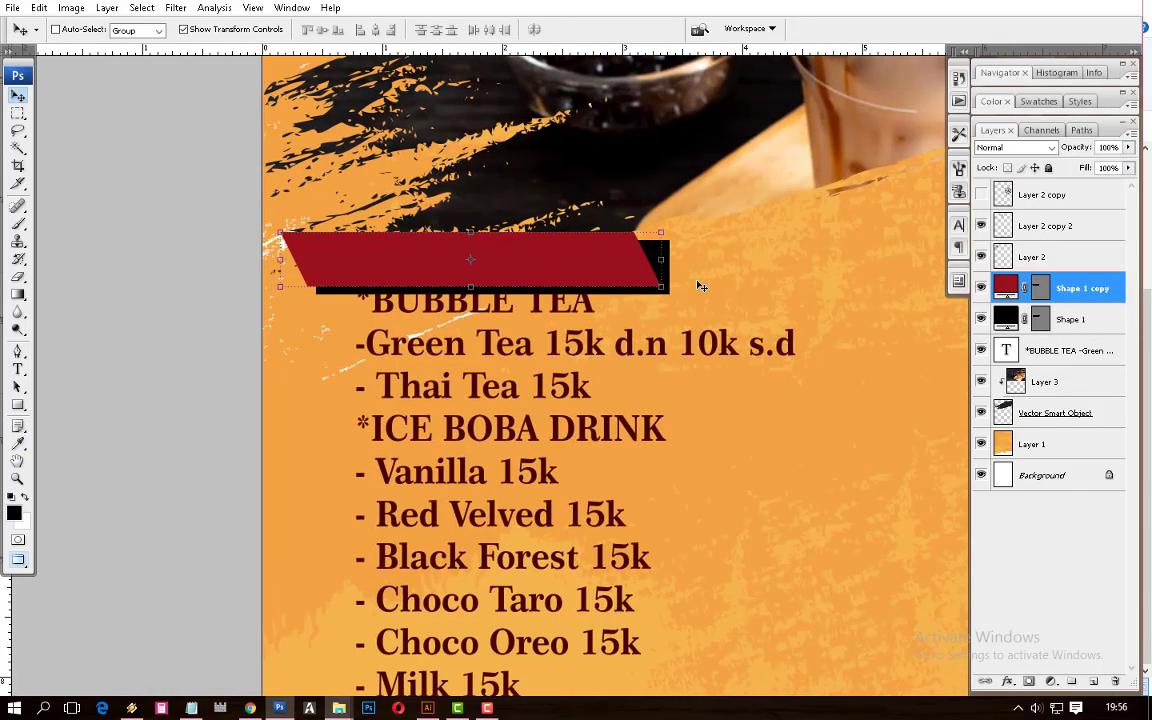
{"action": "right_click", "coordinate": [593, 235]}
{"action": "left_click", "coordinate": [612, 241], "text": "shift"}
Add white BUBBLE TEA text on the red banner and bring it to the top
{"action": "left_click", "coordinate": [597, 305], "text": "alt"}
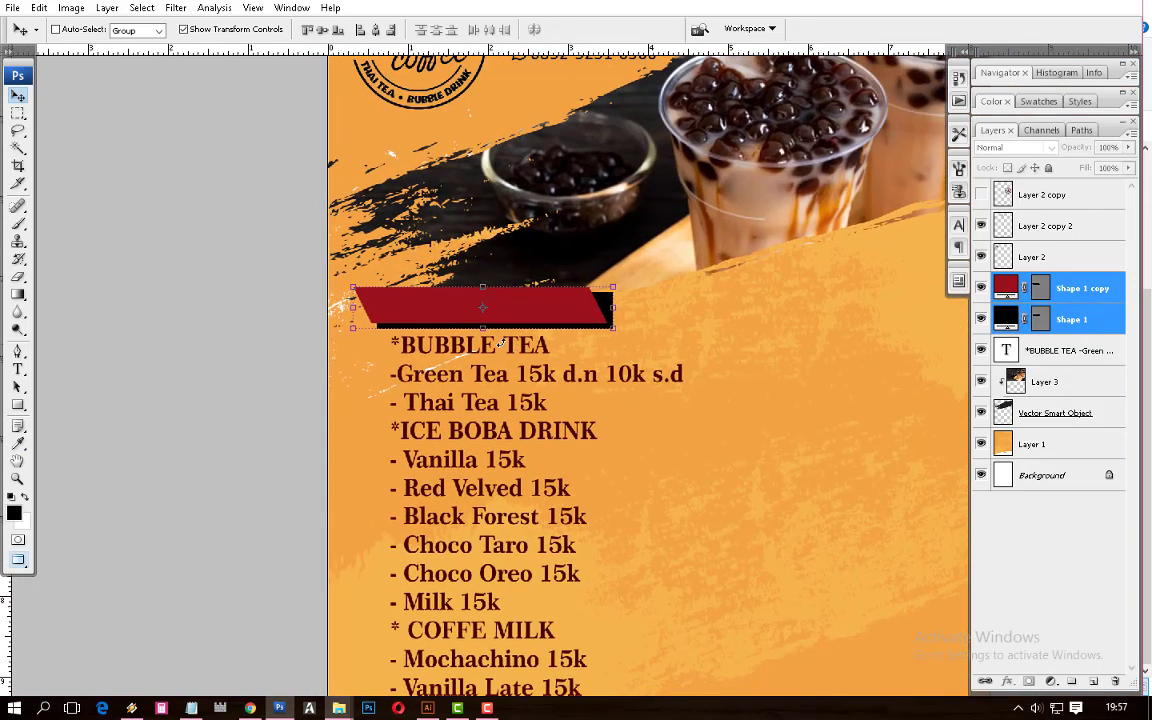
{"action": "key", "text": "t"}
{"action": "left_click", "coordinate": [392, 345]}
{"action": "key", "text": "Delete"}
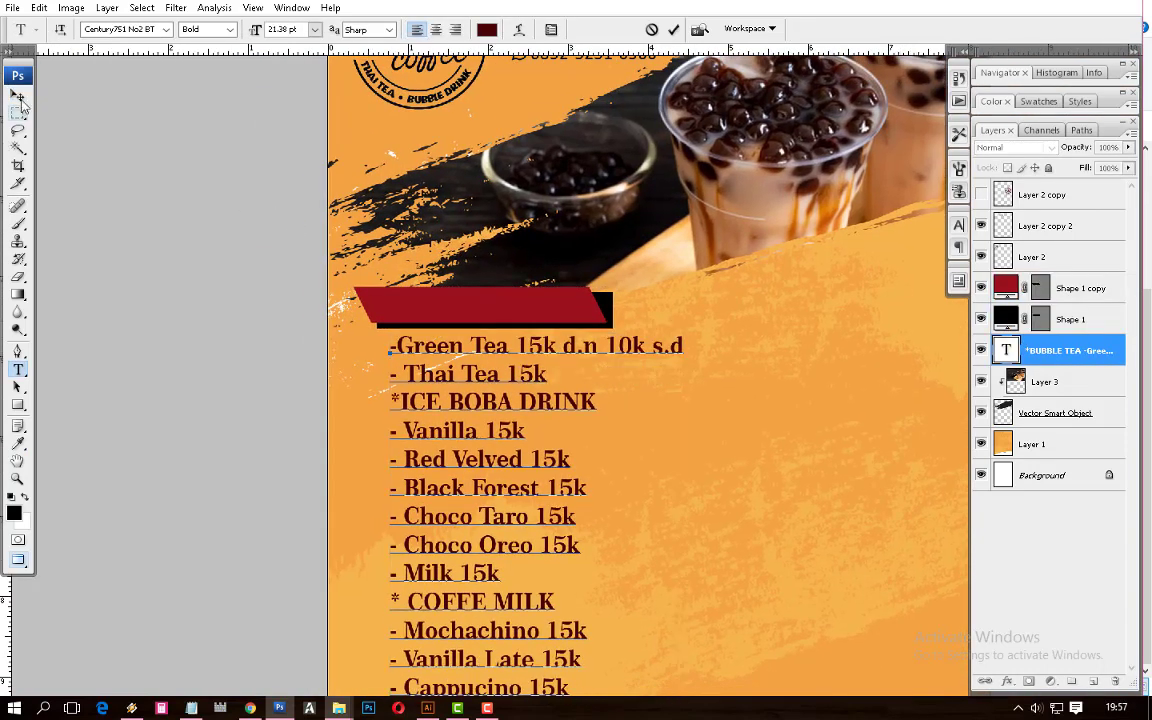
{"action": "key", "text": "ctrl+Return"}
{"action": "left_click", "coordinate": [402, 290]}
{"action": "left_click", "coordinate": [487, 29]}
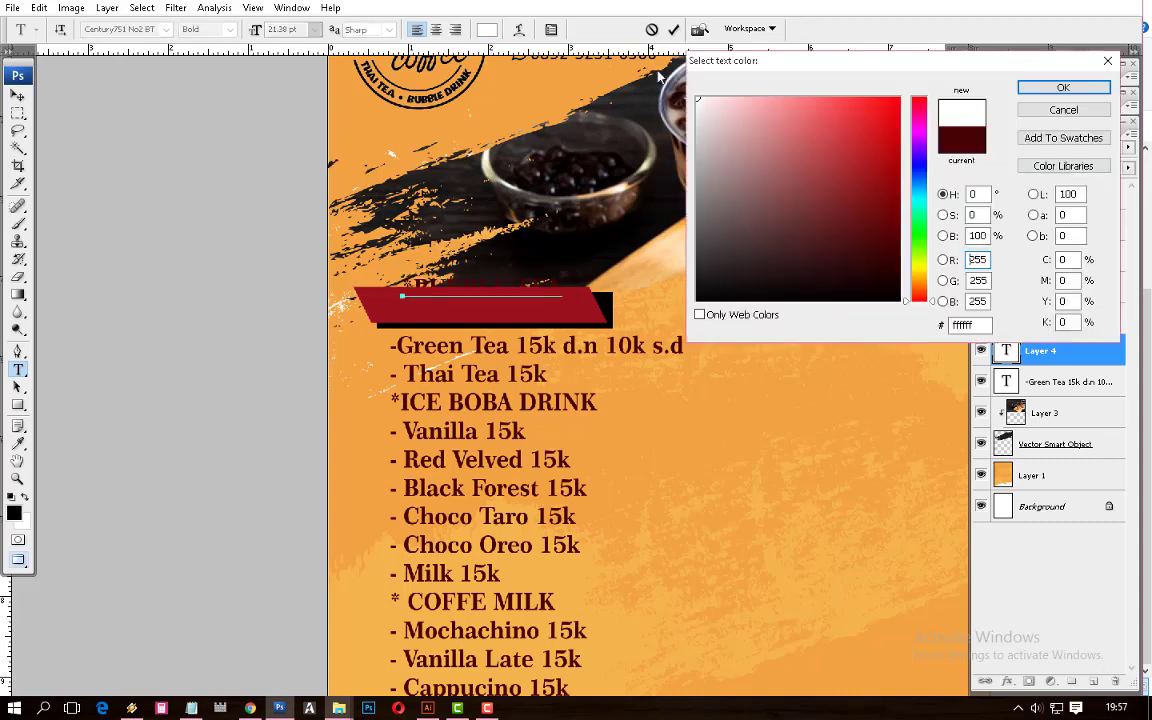
{"action": "left_click_drag", "start_coordinate": [760, 110], "coordinate": [53, 97]}
{"action": "key", "text": "Return"}
{"action": "left_click", "coordinate": [18, 95]}
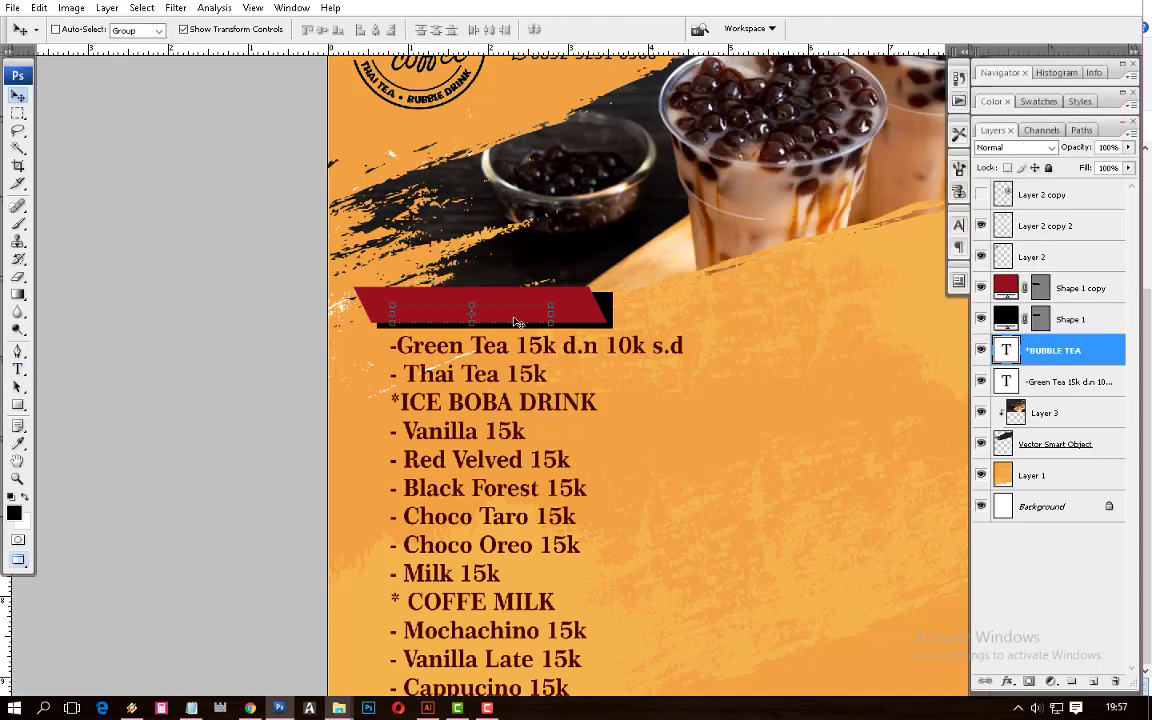
{"action": "key", "text": "ctrl+shift+bracketright"}
Remove the asterisk and enlarge the BUBBLE TEA heading inside the banner
{"action": "scroll", "coordinate": [517, 322], "scroll_direction": "up", "scroll_amount": 1}
{"action": "key", "text": "t"}
{"action": "left_click", "coordinate": [331, 313]}
{"action": "key", "text": "Delete"}
{"action": "left_click", "coordinate": [18, 95]}
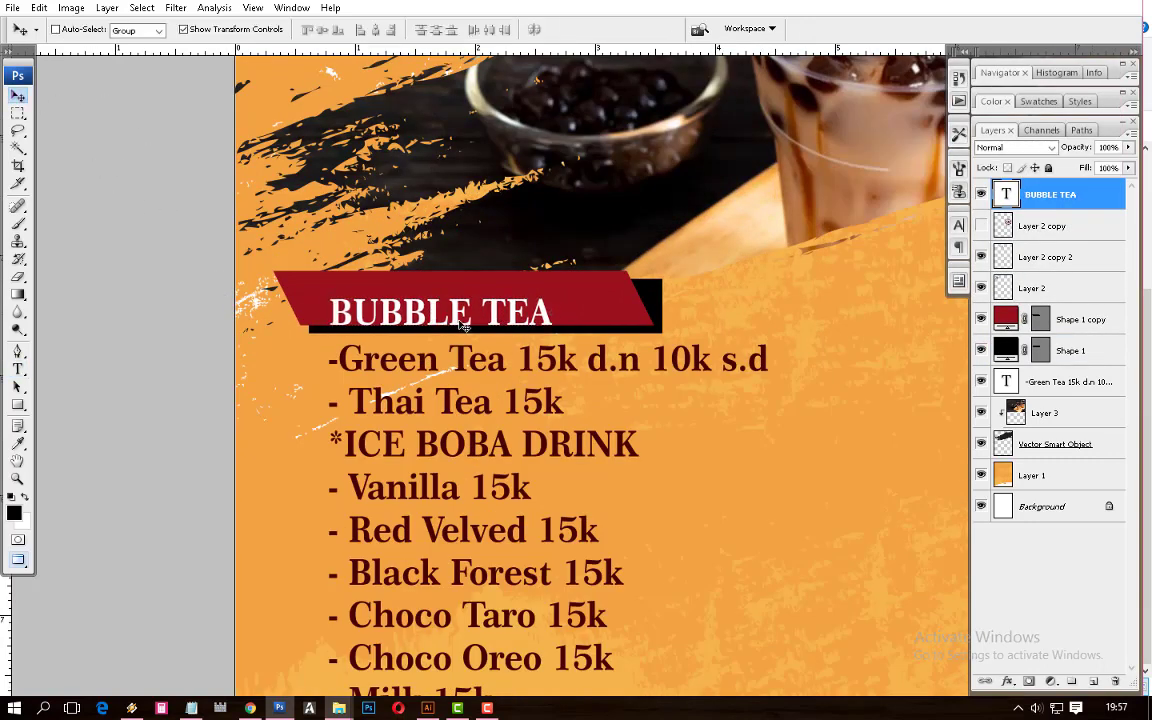
{"action": "left_click_drag", "start_coordinate": [462, 325], "coordinate": [540, 305]}
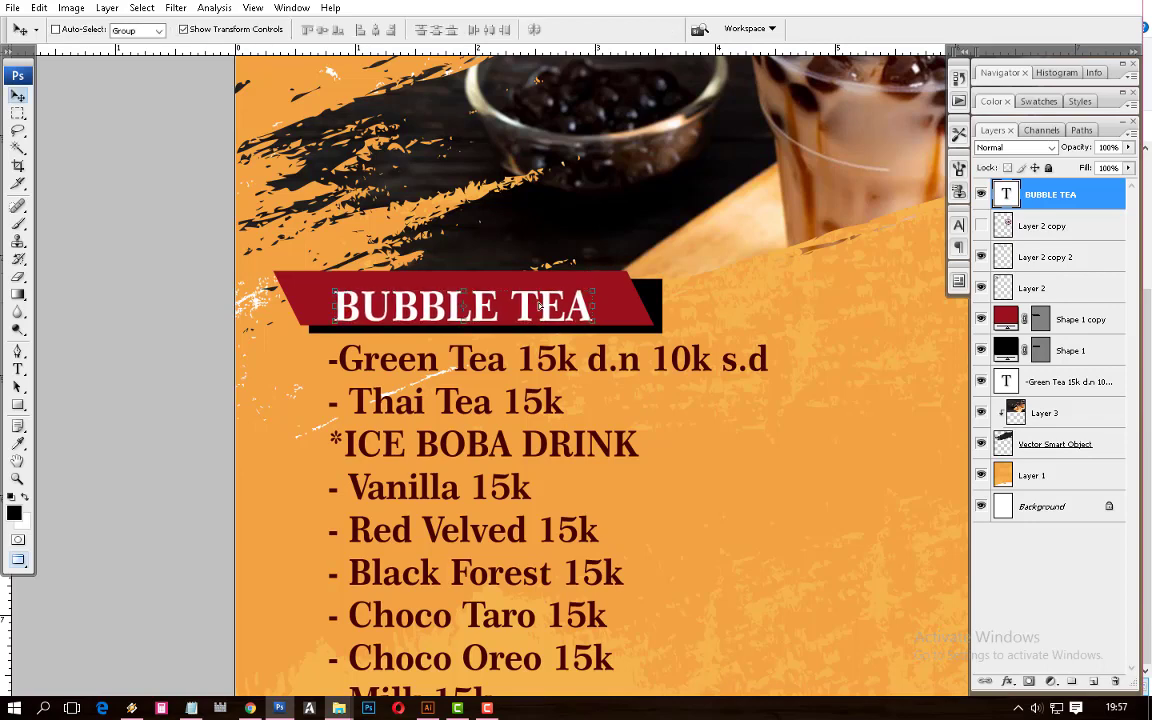
{"action": "key", "text": "Up"}
{"action": "key", "text": "Up"}
{"action": "key", "text": "Up"}
Flip the red and black banner shapes horizontally
{"action": "left_click", "coordinate": [620, 302], "text": "ctrl"}
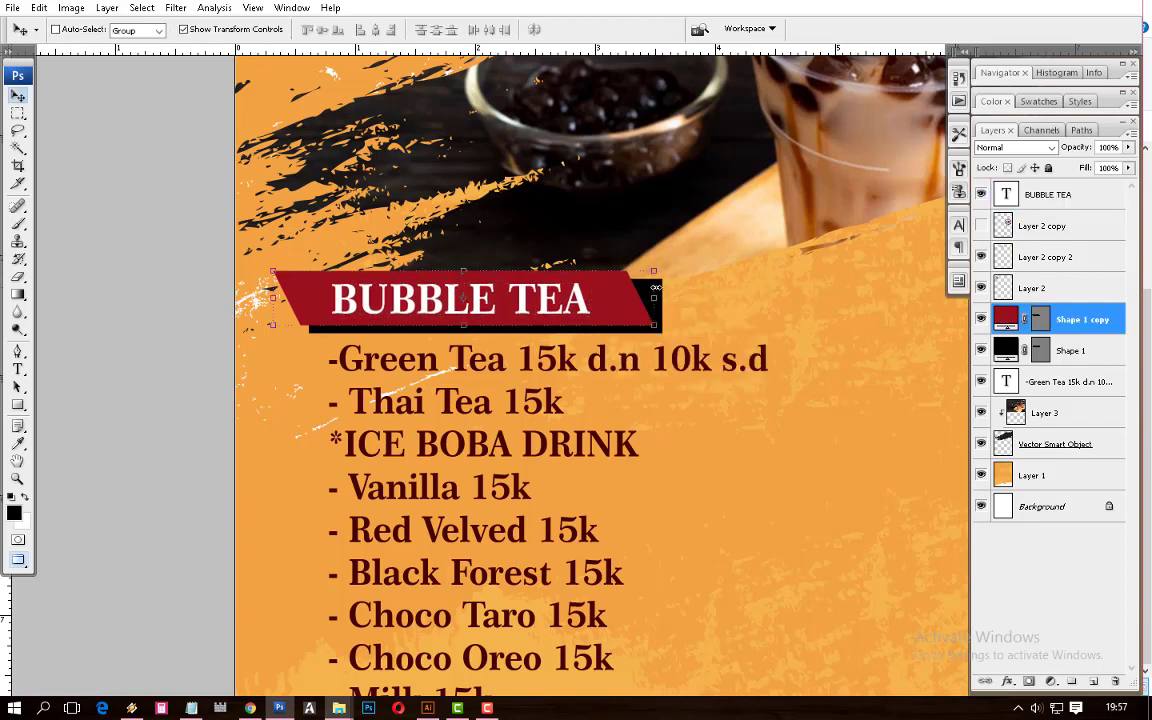
{"action": "left_click", "coordinate": [656, 292], "text": "ctrl+shift"}
{"action": "right_click", "coordinate": [458, 282]}
{"action": "left_click", "coordinate": [512, 484]}
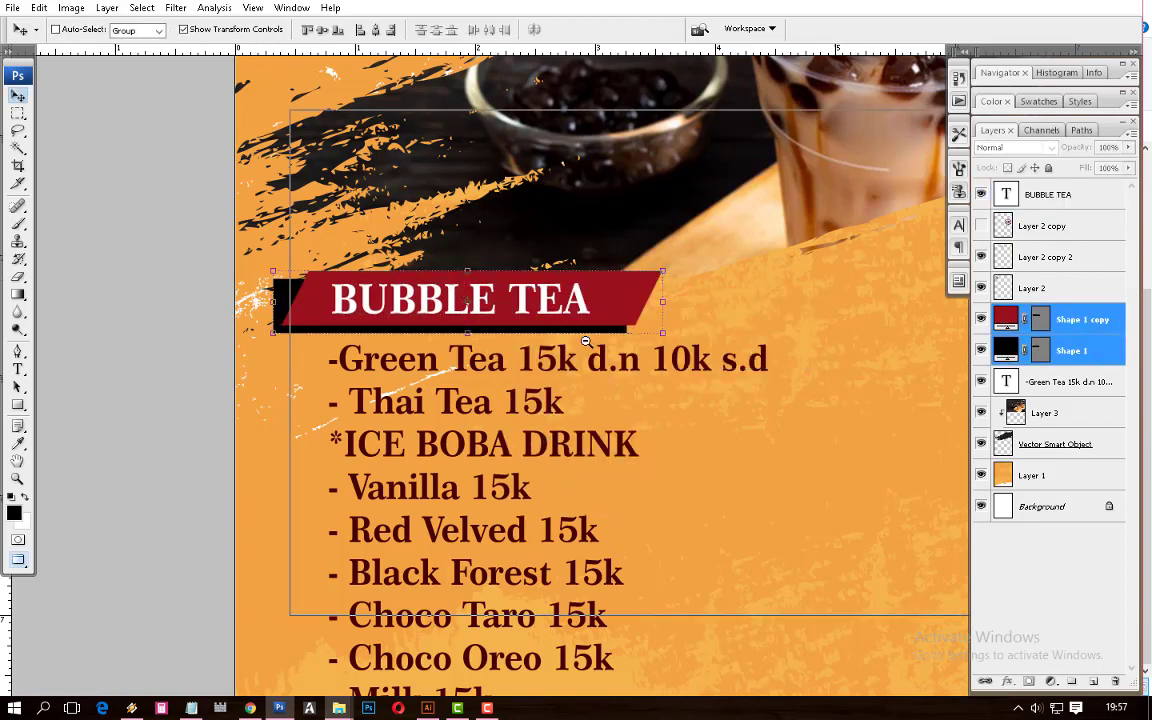
{"action": "key", "text": "ctrl+minus"}
{"action": "left_click_drag", "start_coordinate": [463, 293], "coordinate": [427, 326]}
Add a space after the dash on the Green Tea line of the drink list
{"action": "right_click", "coordinate": [362, 258]}
{"action": "left_click", "coordinate": [420, 266]}
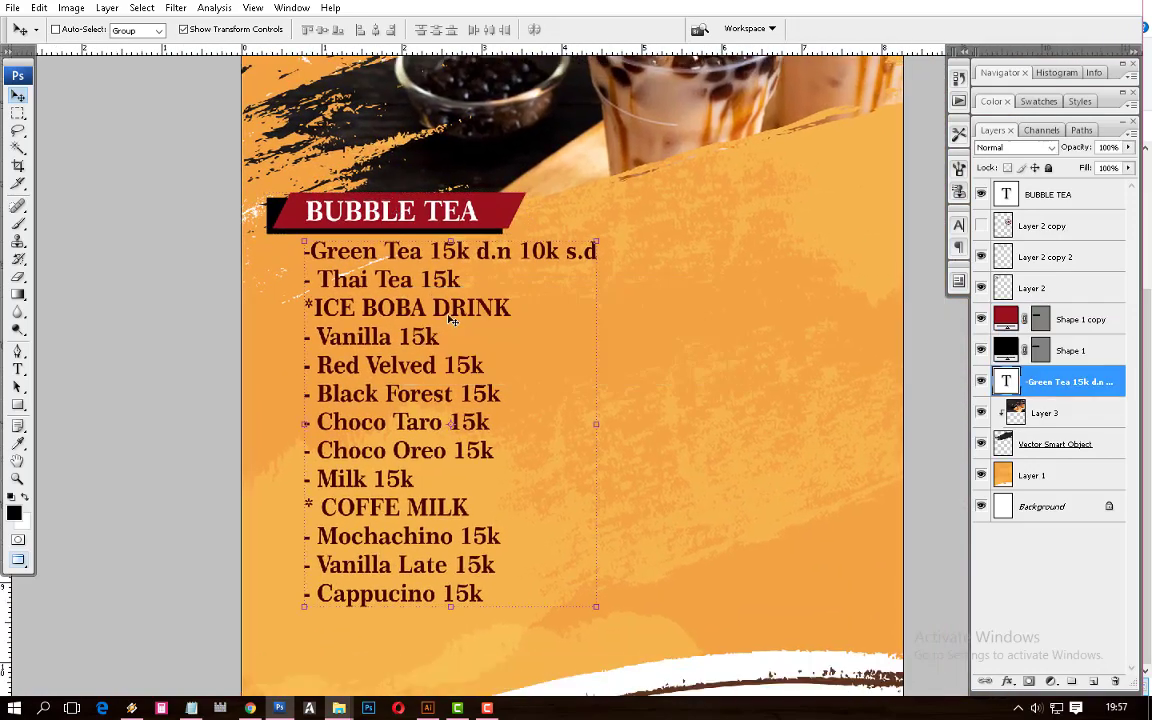
{"action": "key", "text": "t"}
{"action": "left_click", "coordinate": [470, 393]}
{"action": "key", "text": "ctrl+a"}
{"action": "left_click", "coordinate": [486, 29]}
{"action": "key", "text": "Return"}
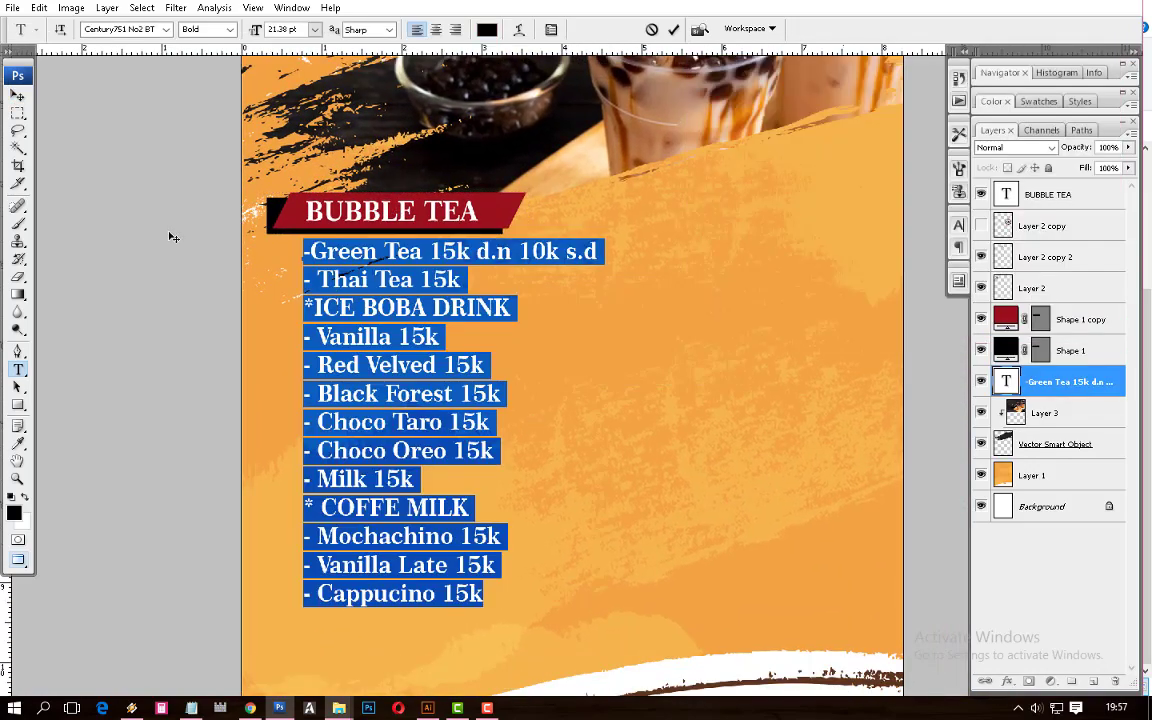
{"action": "key", "text": "ctrl+Return"}
{"action": "key", "text": "ctrl+plus"}
{"action": "left_click", "coordinate": [269, 228]}
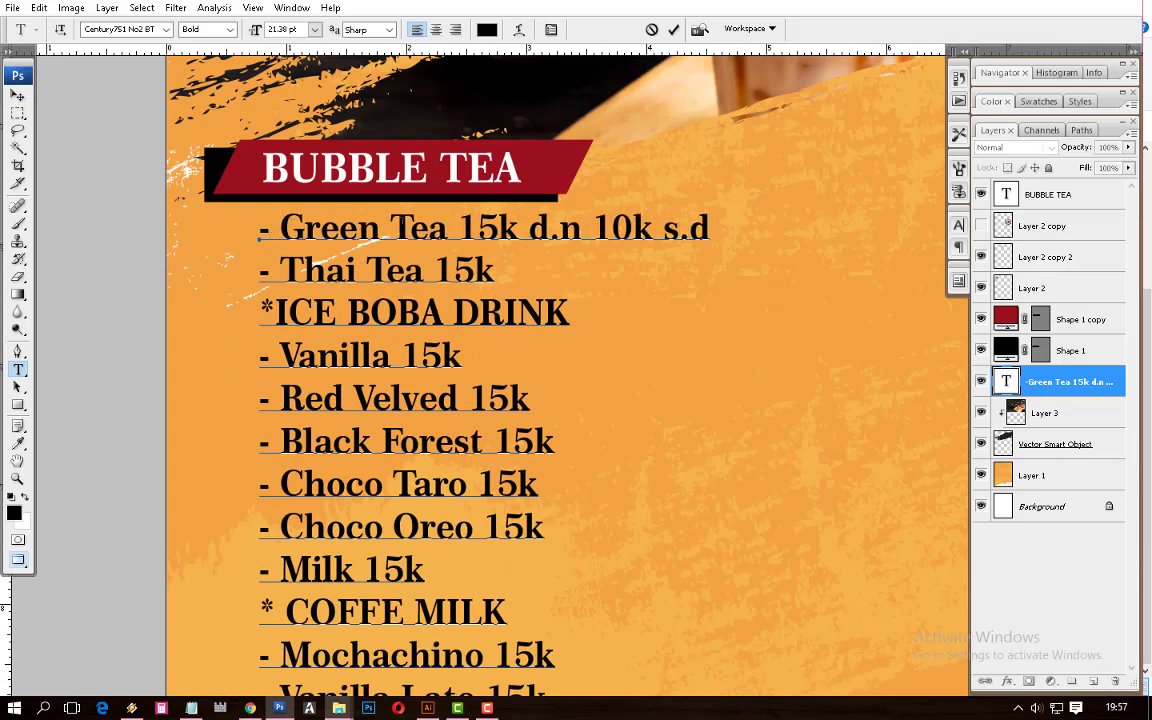
{"action": "left_click", "coordinate": [18, 96]}
Break the line after Green Tea 15k so d.n 10k s.d sits on its own line
{"action": "key", "text": "t"}
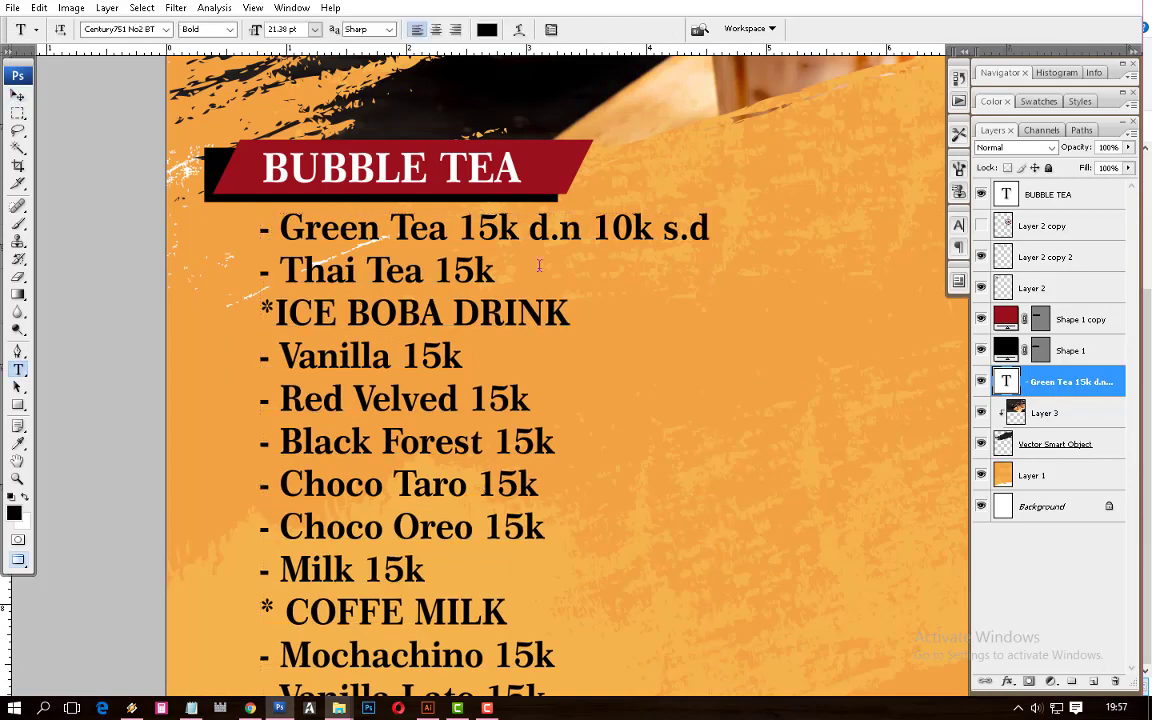
{"action": "left_click", "coordinate": [528, 228]}
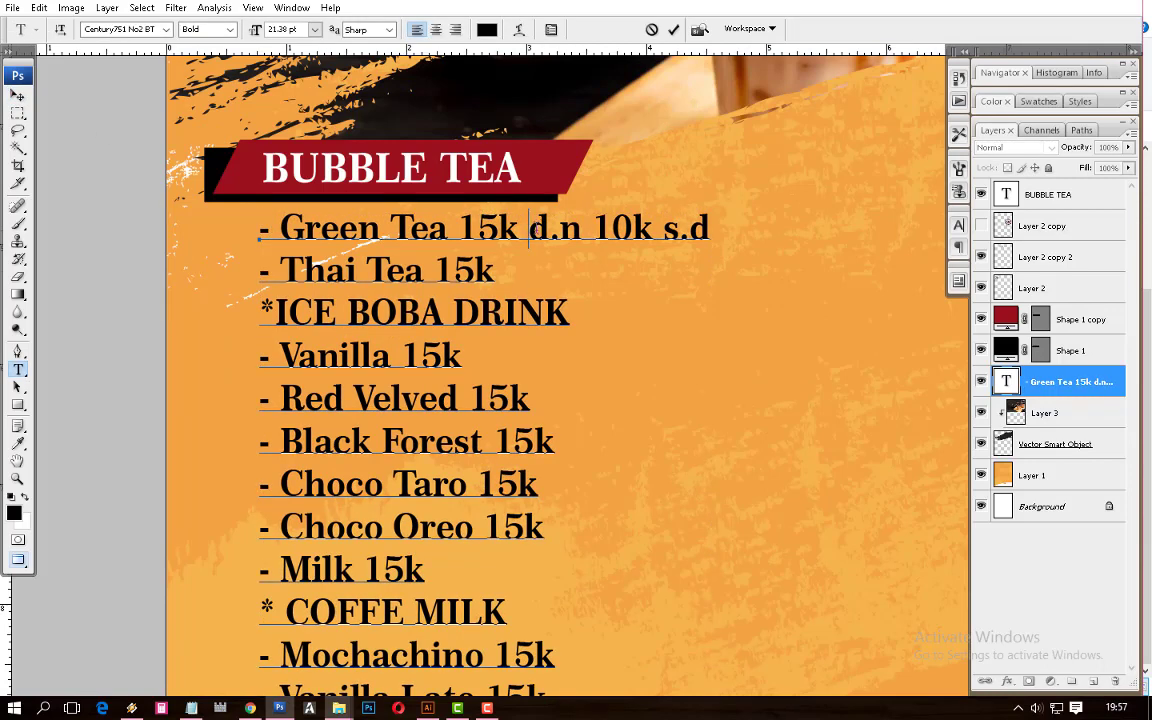
{"action": "key", "text": "Return"}
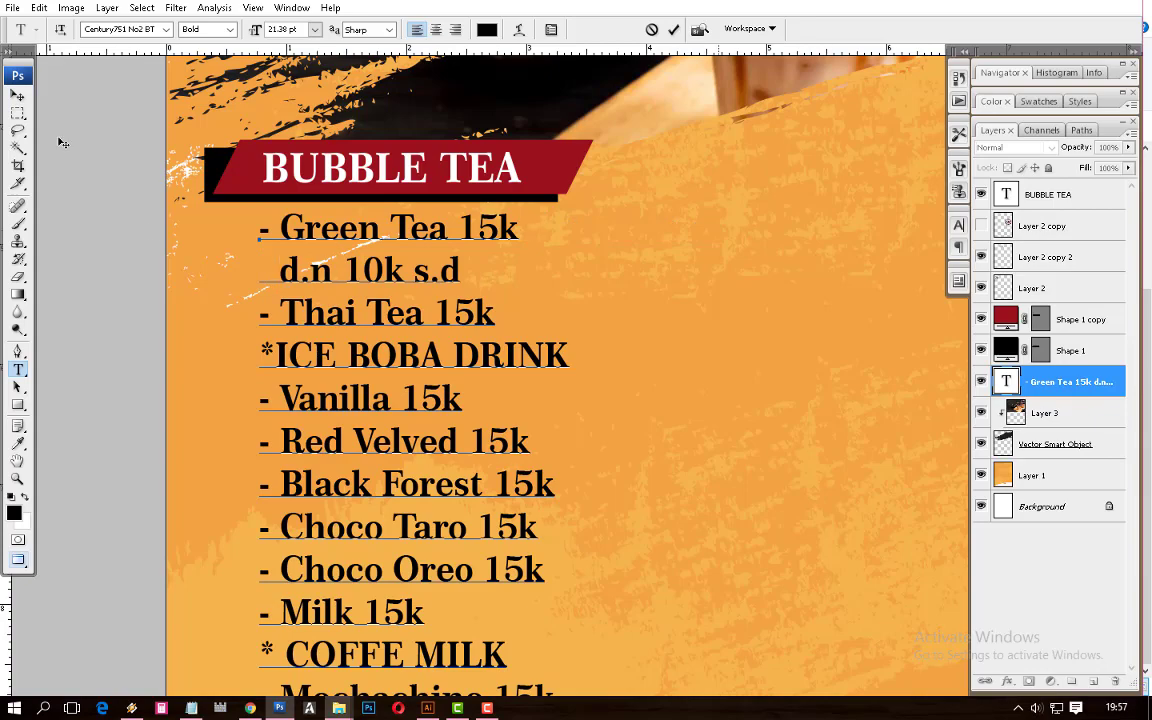
{"action": "left_click", "coordinate": [18, 96]}
Set the whole drink list in the Geometr415 Blk BT font
{"action": "key", "text": "ctrl+minus"}
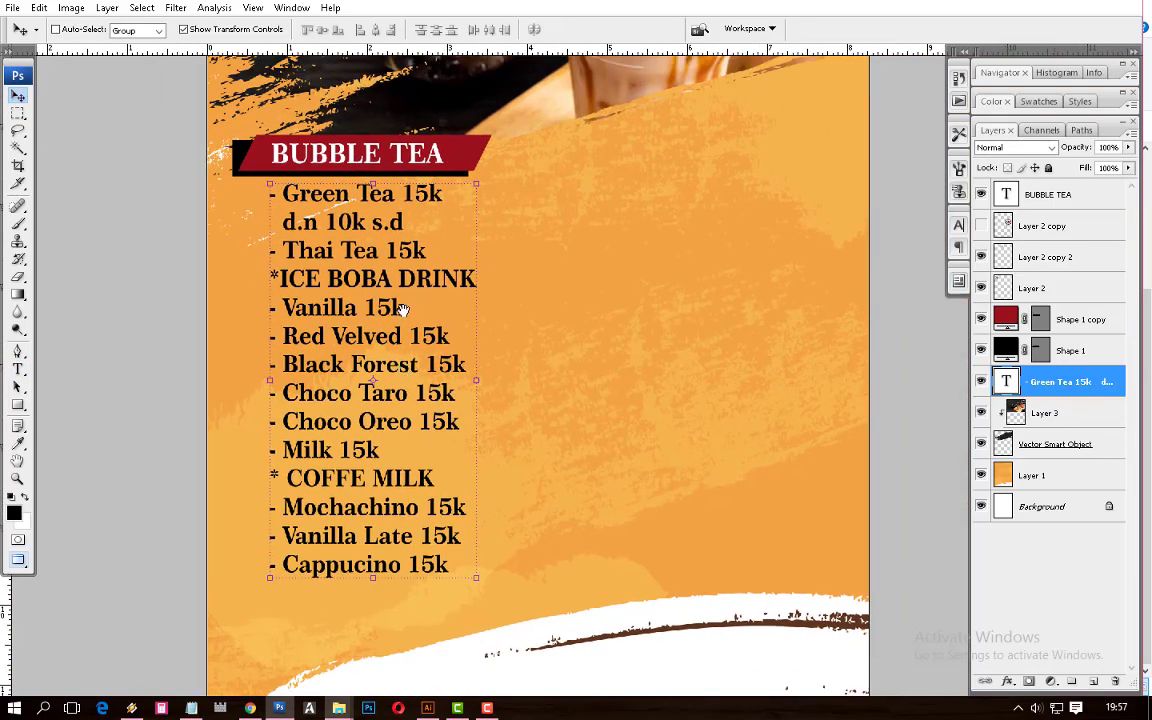
{"action": "key", "text": "ctrl+plus"}
{"action": "key", "text": "t"}
{"action": "left_click", "coordinate": [166, 29]}
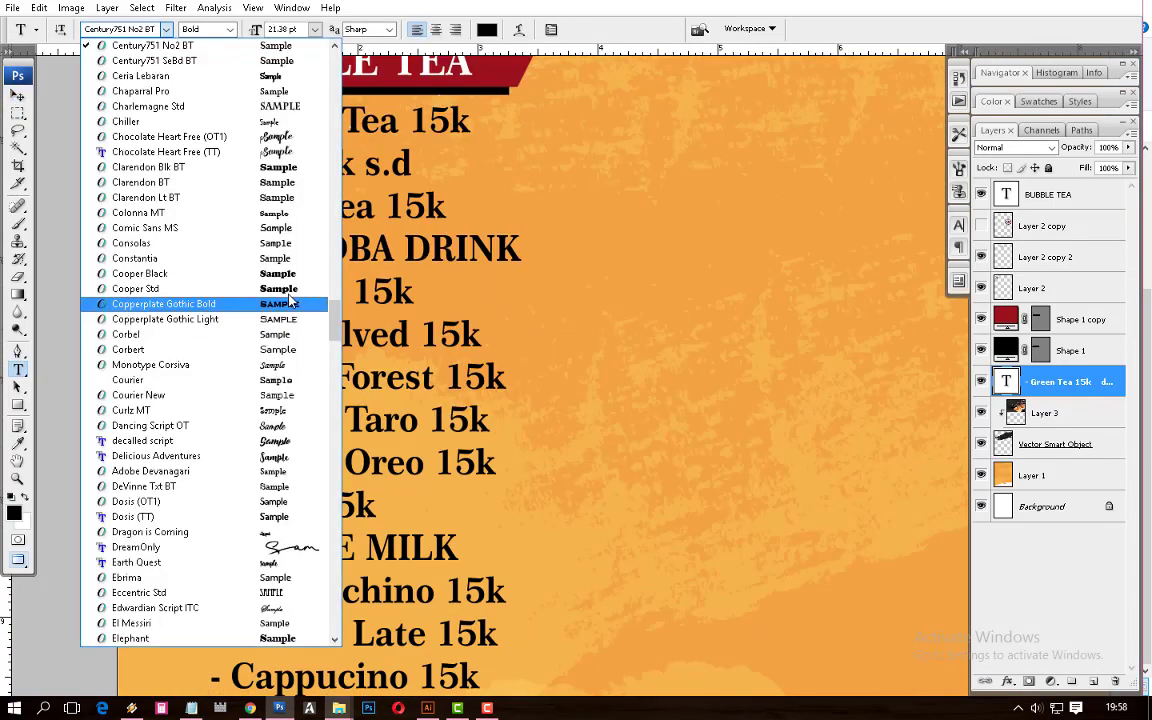
{"action": "scroll", "coordinate": [300, 527], "scroll_direction": "down", "scroll_amount": 5}
{"action": "scroll", "coordinate": [300, 527], "scroll_direction": "down", "scroll_amount": 1}
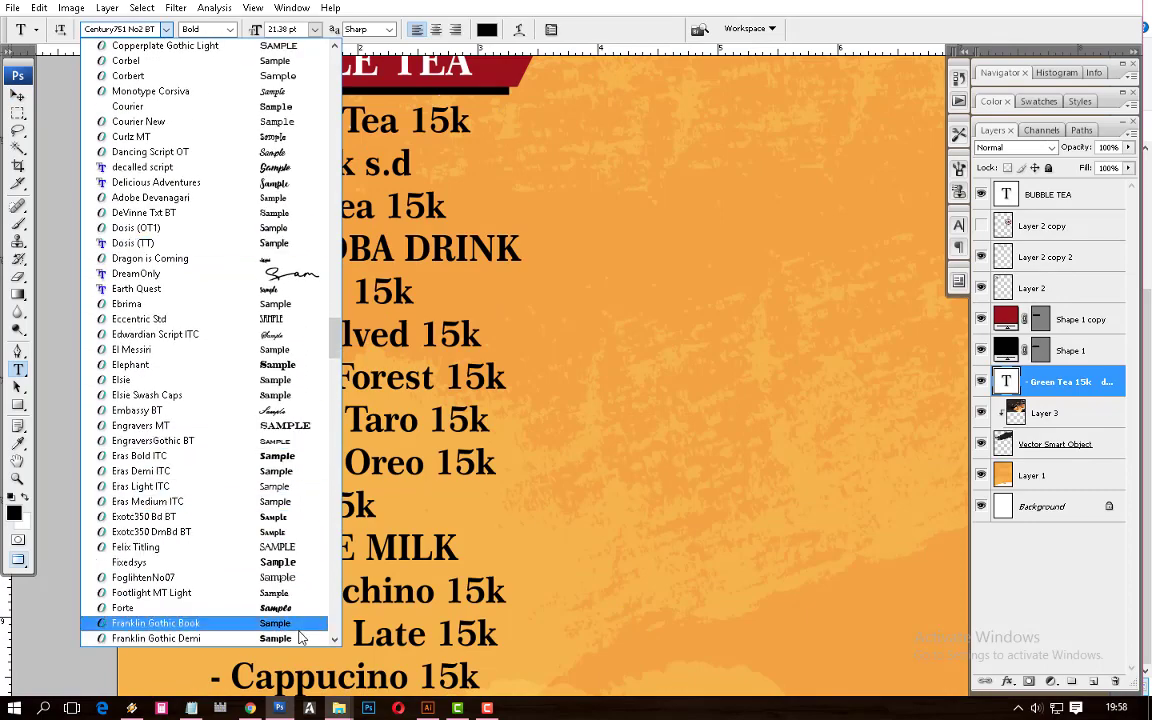
{"action": "scroll", "coordinate": [288, 505], "scroll_direction": "down", "scroll_amount": 1}
{"action": "scroll", "coordinate": [288, 505], "scroll_direction": "down", "scroll_amount": 3}
{"action": "scroll", "coordinate": [288, 505], "scroll_direction": "down", "scroll_amount": 3}
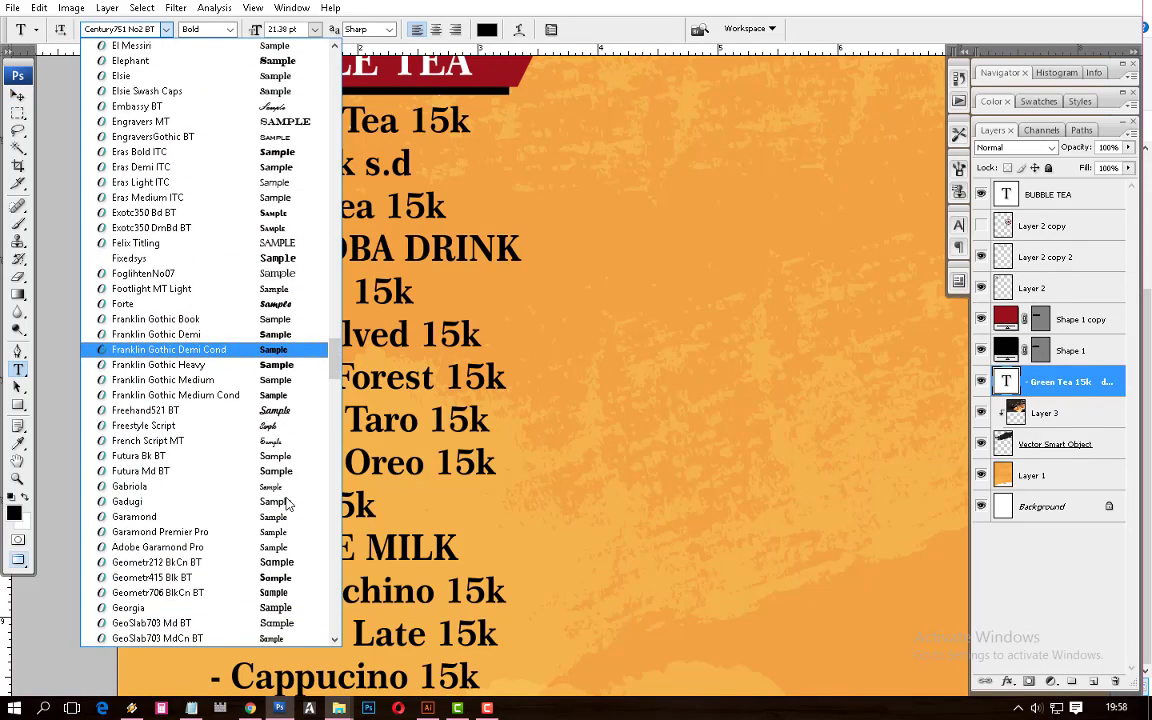
{"action": "scroll", "coordinate": [288, 505], "scroll_direction": "down", "scroll_amount": 3}
{"action": "left_click", "coordinate": [280, 426]}
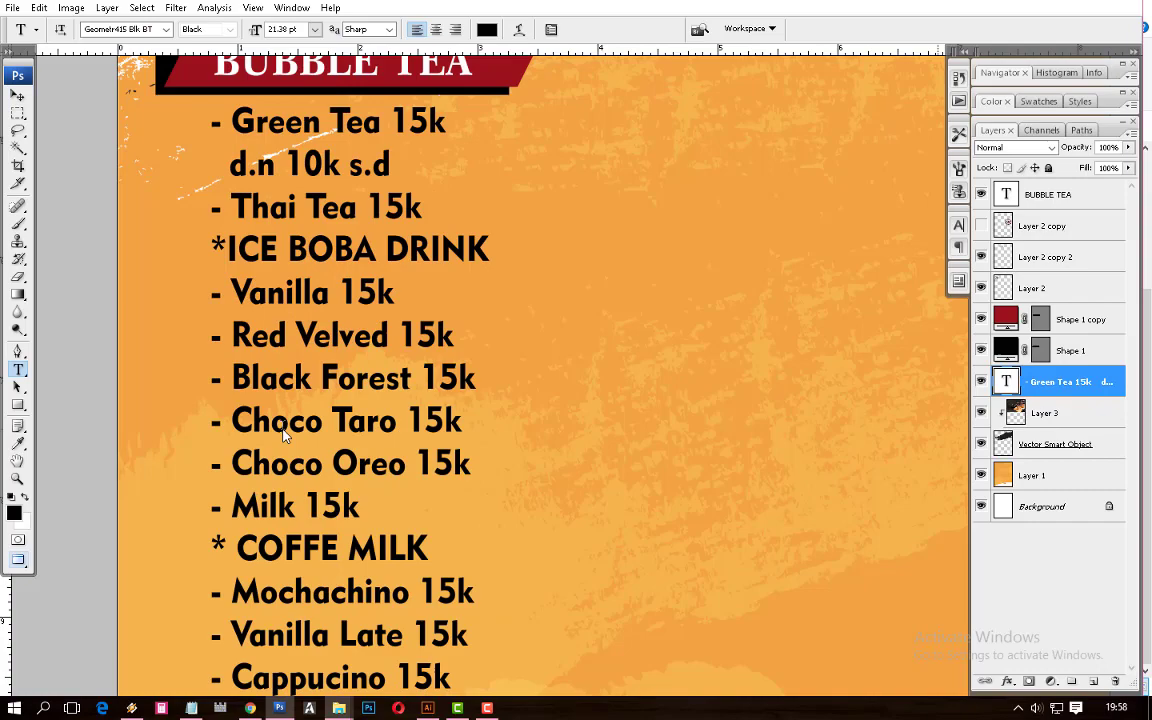
{"action": "left_click", "coordinate": [347, 293]}
{"action": "key", "text": "ctrl+minus"}
{"action": "key", "text": "ctrl+a"}
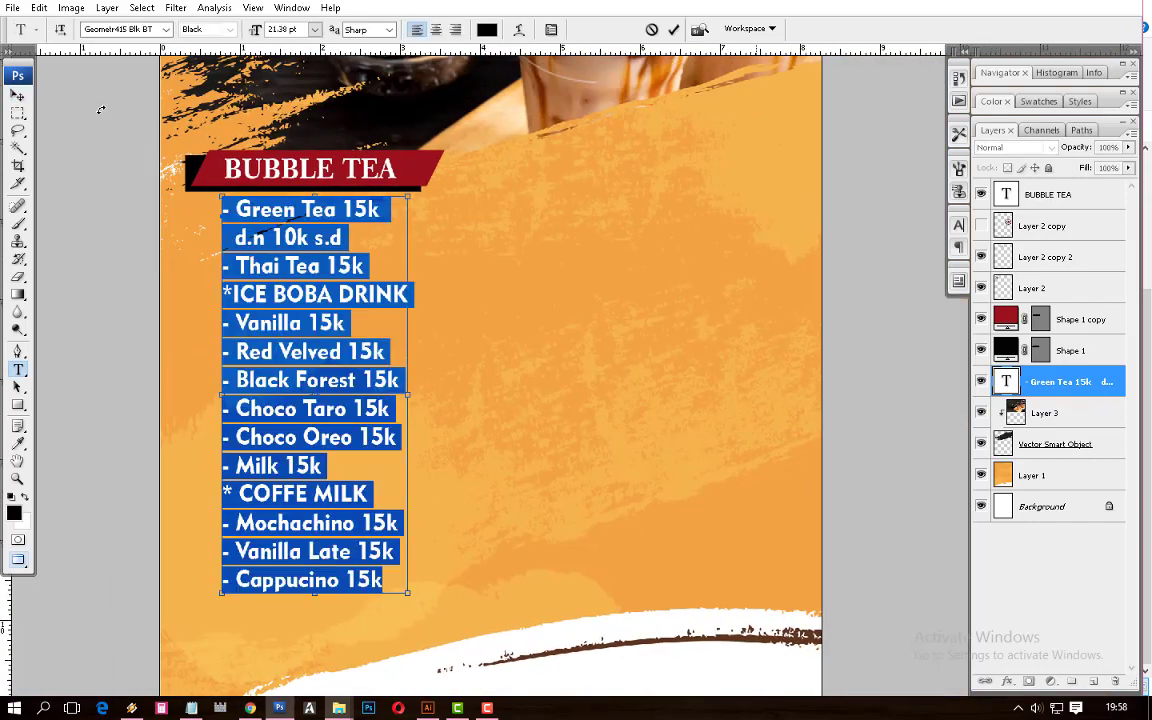
{"action": "left_click", "coordinate": [17, 95]}
Duplicate the drink list as a second column to the right, slightly lower
{"action": "scroll", "coordinate": [322, 310], "scroll_direction": "up", "scroll_amount": 1}
{"action": "scroll", "coordinate": [322, 310], "scroll_direction": "down", "scroll_amount": 3}
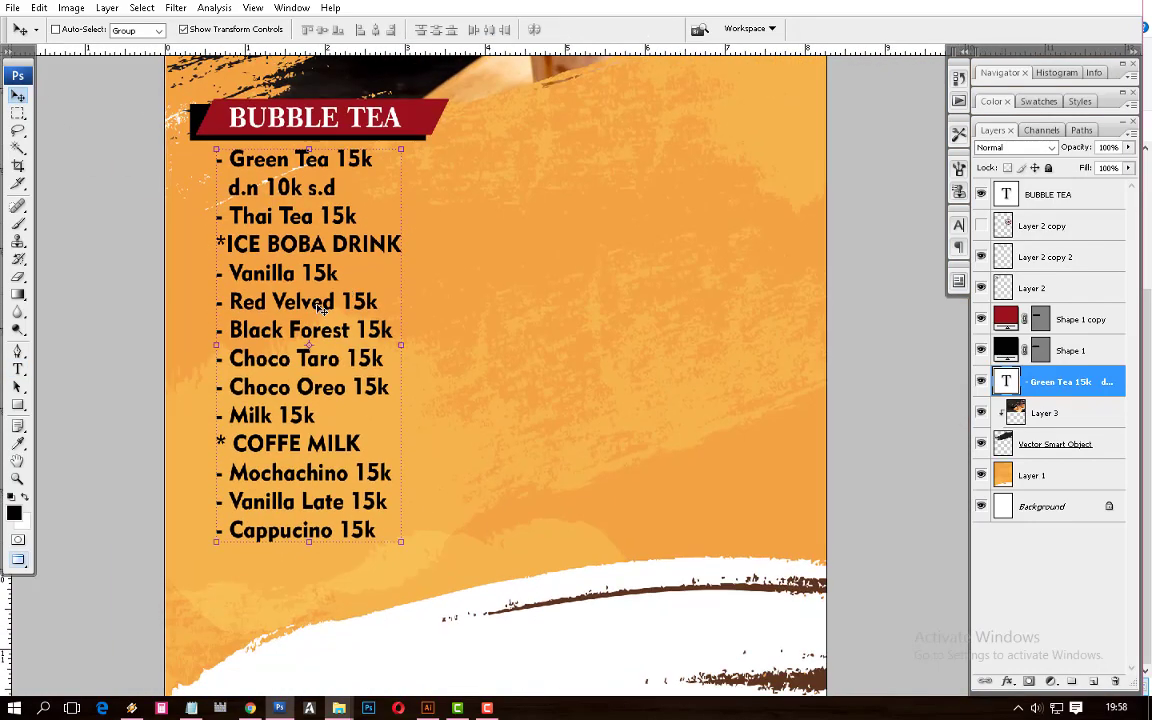
{"action": "left_click_drag", "start_coordinate": [322, 310], "coordinate": [619, 353]}
Delete the first three lines from the right-hand copy of the list
{"action": "key", "text": "t"}
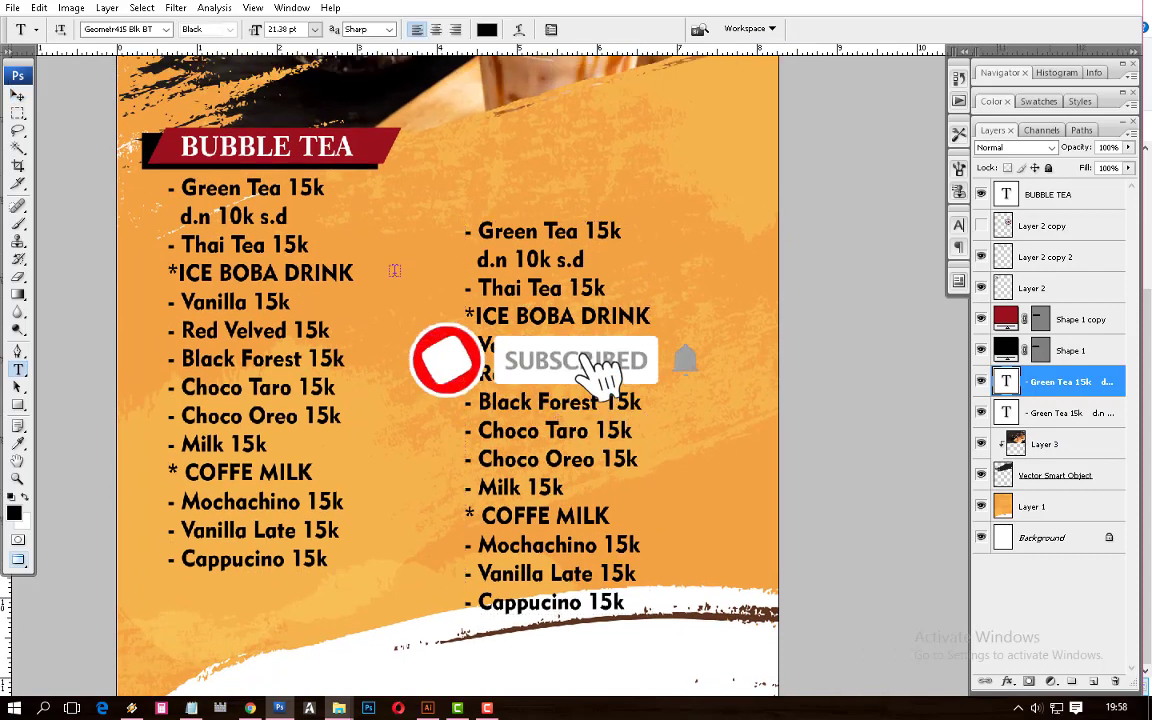
{"action": "mouse_move", "coordinate": [465, 222]}
{"action": "left_mouse_down"}
{"action": "mouse_move", "coordinate": [607, 290]}
{"action": "mouse_move", "coordinate": [587, 211]}
{"action": "left_mouse_up"}
{"action": "key", "text": "BackSpace"}
{"action": "left_click", "coordinate": [17, 95]}
Add another copy lower-left and cut the ICE BOBA through Cappucino lines from the tea list
{"action": "left_click_drag", "start_coordinate": [587, 300], "coordinate": [455, 561]}
{"action": "key", "text": "t"}
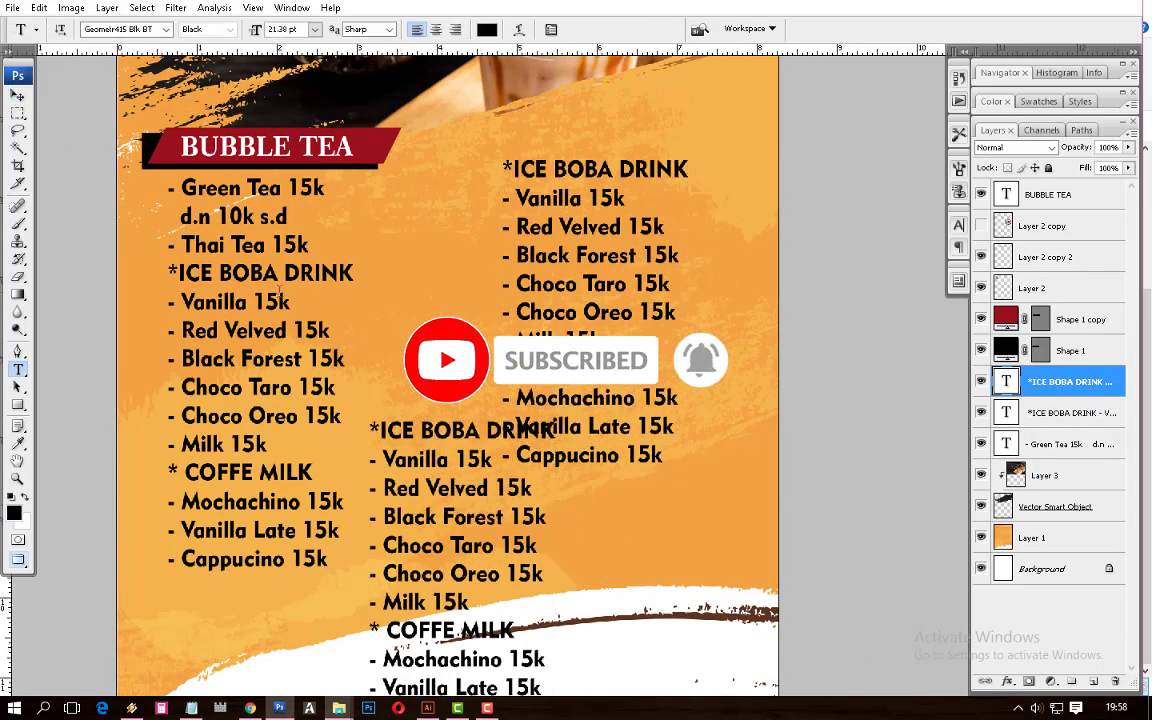
{"action": "left_click_drag", "start_coordinate": [330, 560], "coordinate": [313, 245]}
{"action": "key", "text": "BackSpace"}
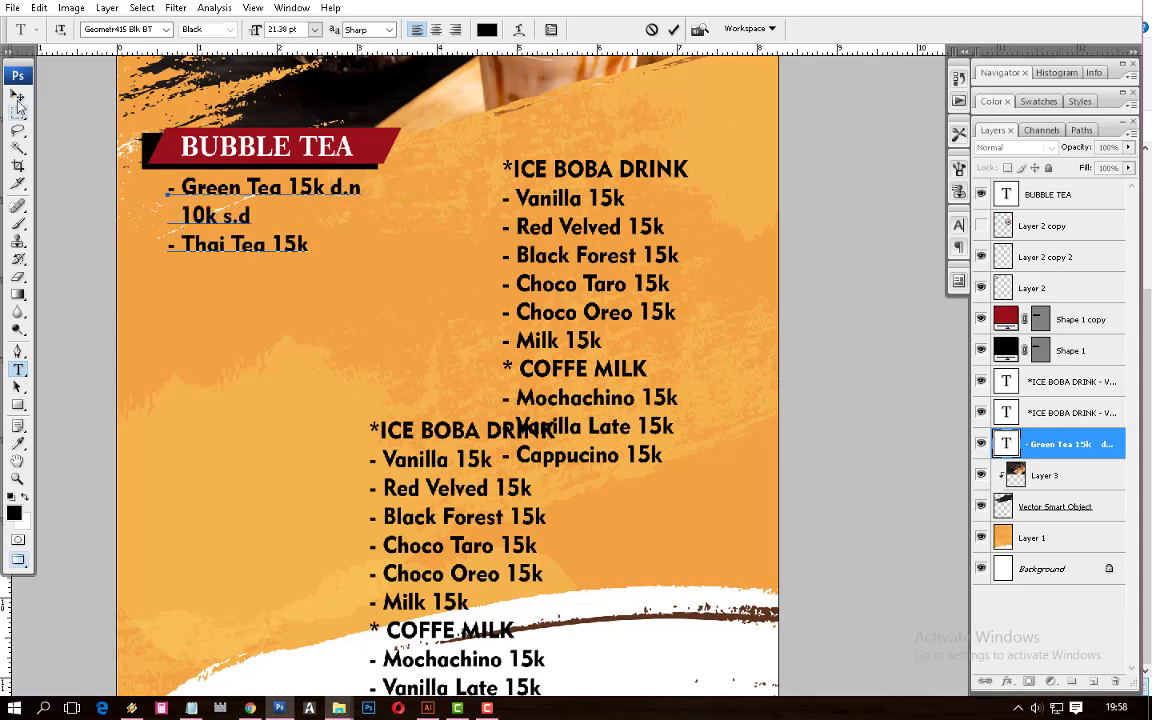
{"action": "left_click", "coordinate": [18, 95]}
Move a copy into the left column and trim the right block to COFFE MILK items only
{"action": "scroll", "coordinate": [450, 350], "scroll_direction": "down", "scroll_amount": 1}
{"action": "left_click_drag", "start_coordinate": [600, 230], "coordinate": [274, 374]}
{"action": "right_click", "coordinate": [482, 431]}
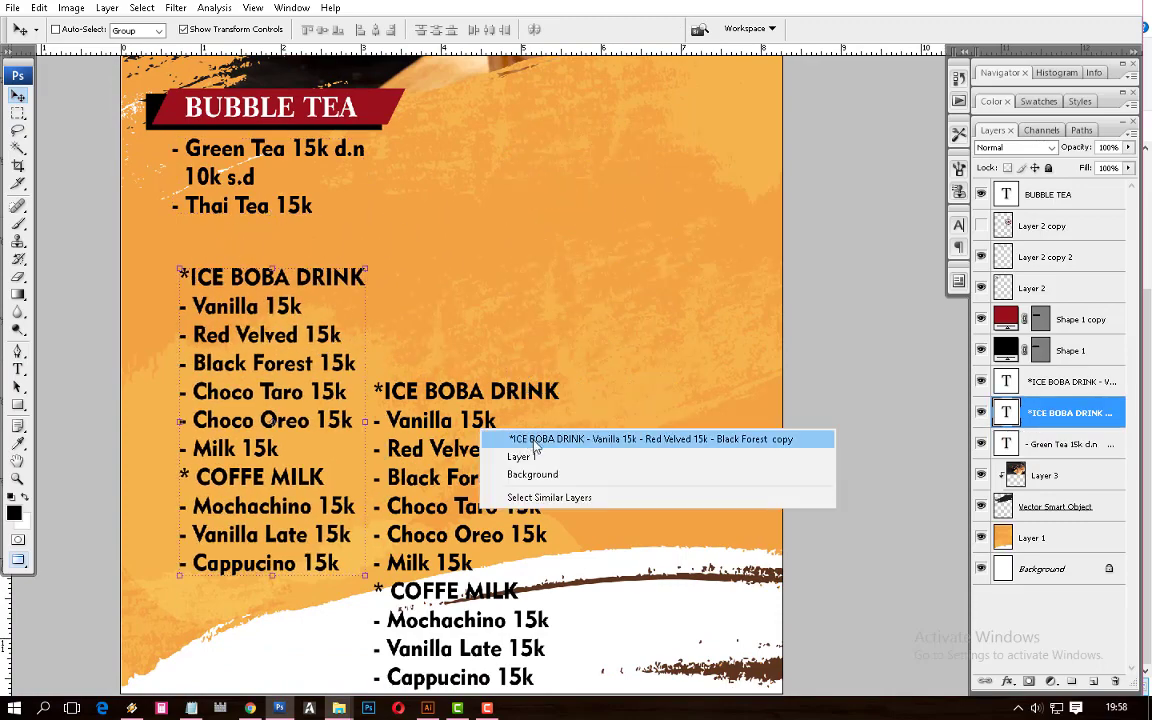
{"action": "left_click", "coordinate": [535, 440]}
{"action": "key", "text": "t"}
{"action": "left_click_drag", "start_coordinate": [570, 393], "coordinate": [432, 211]}
{"action": "key", "text": "BackSpace"}
{"action": "key", "text": "Delete"}
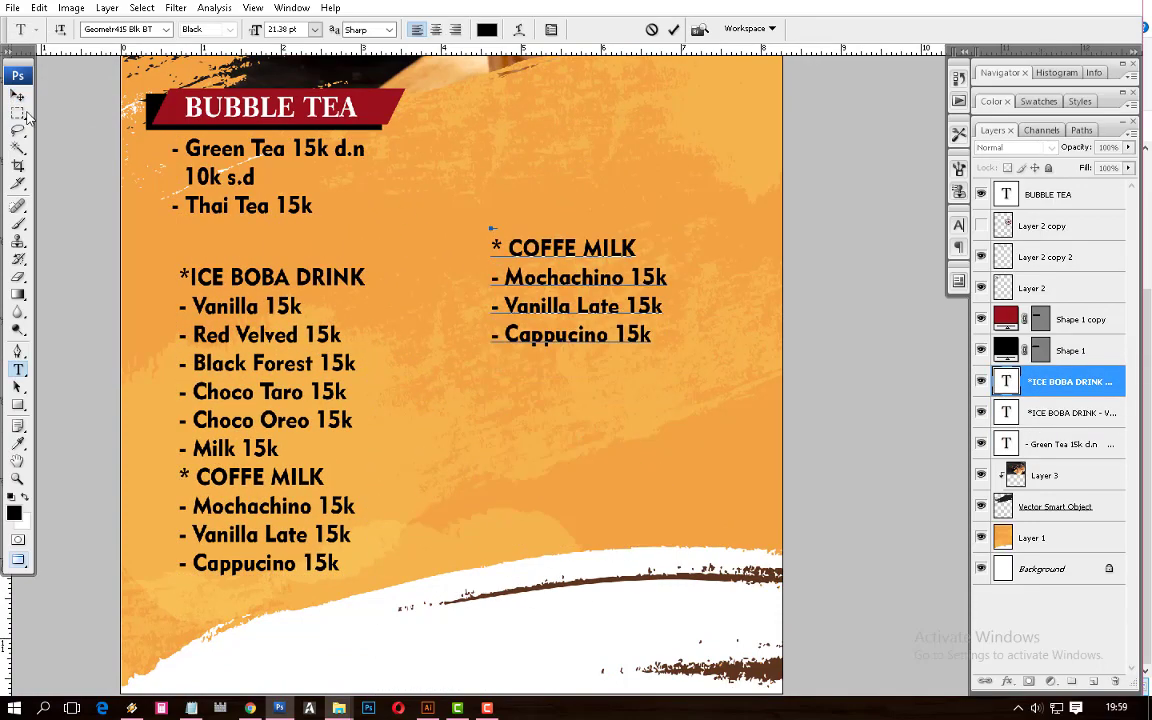
{"action": "left_click", "coordinate": [18, 95]}
Delete the COFFE MILK lines from the left block, leaving only the ICE BOBA DRINK items
{"action": "scroll", "coordinate": [430, 249], "scroll_direction": "down", "scroll_amount": 1}
{"action": "right_click", "coordinate": [276, 410]}
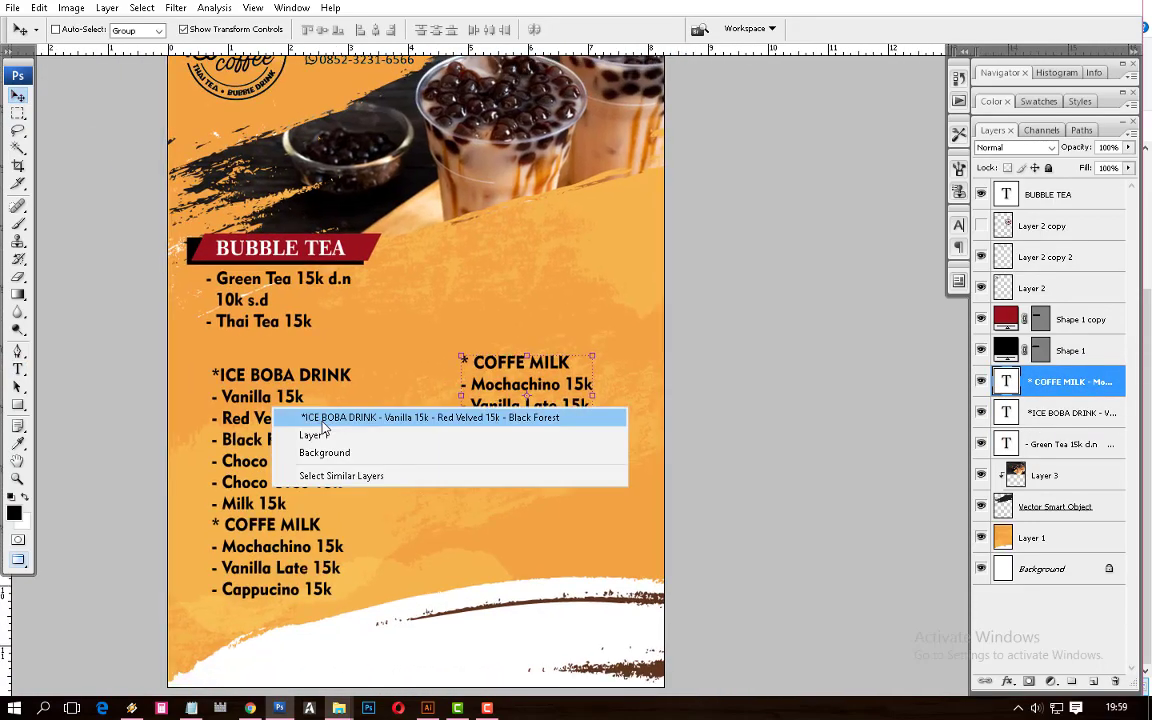
{"action": "left_click", "coordinate": [322, 420]}
{"action": "key", "text": "t"}
{"action": "left_click_drag", "start_coordinate": [333, 589], "coordinate": [288, 503]}
{"action": "key", "text": "BackSpace"}
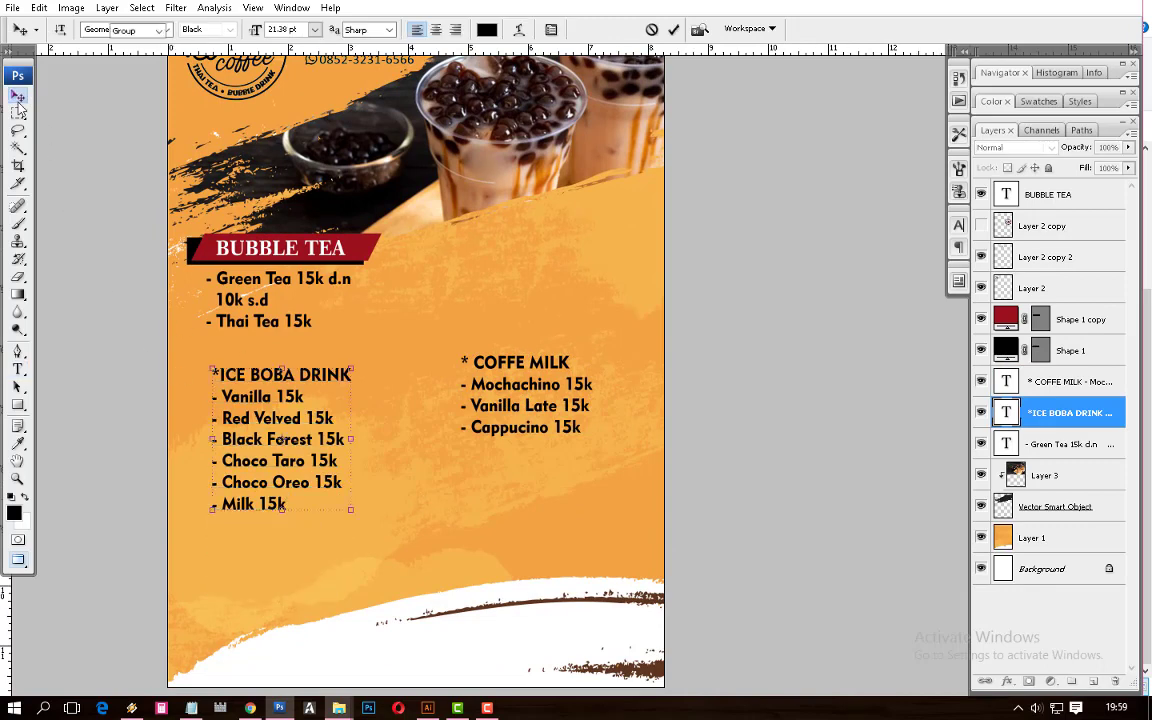
{"action": "left_click", "coordinate": [18, 95]}
Nudge the COFFE MILK block into place and move the ICE BOBA block lower-left
{"action": "scroll", "coordinate": [334, 368], "scroll_direction": "down", "scroll_amount": 1}
{"action": "scroll", "coordinate": [334, 368], "scroll_direction": "up", "scroll_amount": 2}
{"action": "scroll", "coordinate": [334, 400], "scroll_direction": "down", "scroll_amount": 2}
{"action": "right_click", "coordinate": [334, 386]}
{"action": "left_click", "coordinate": [345, 391]}
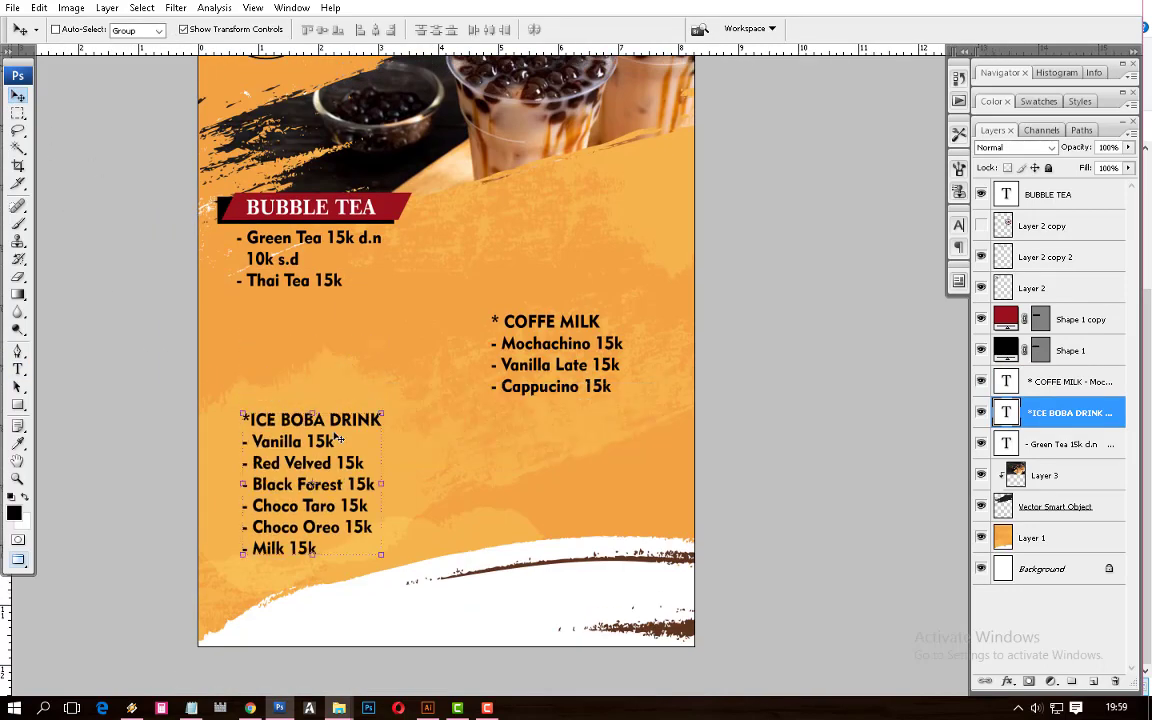
{"action": "scroll", "coordinate": [350, 283], "scroll_direction": "up", "scroll_amount": 1}
{"action": "right_click", "coordinate": [537, 373]}
{"action": "left_click", "coordinate": [560, 384]}
{"action": "left_click_drag", "start_coordinate": [554, 348], "coordinate": [565, 357]}
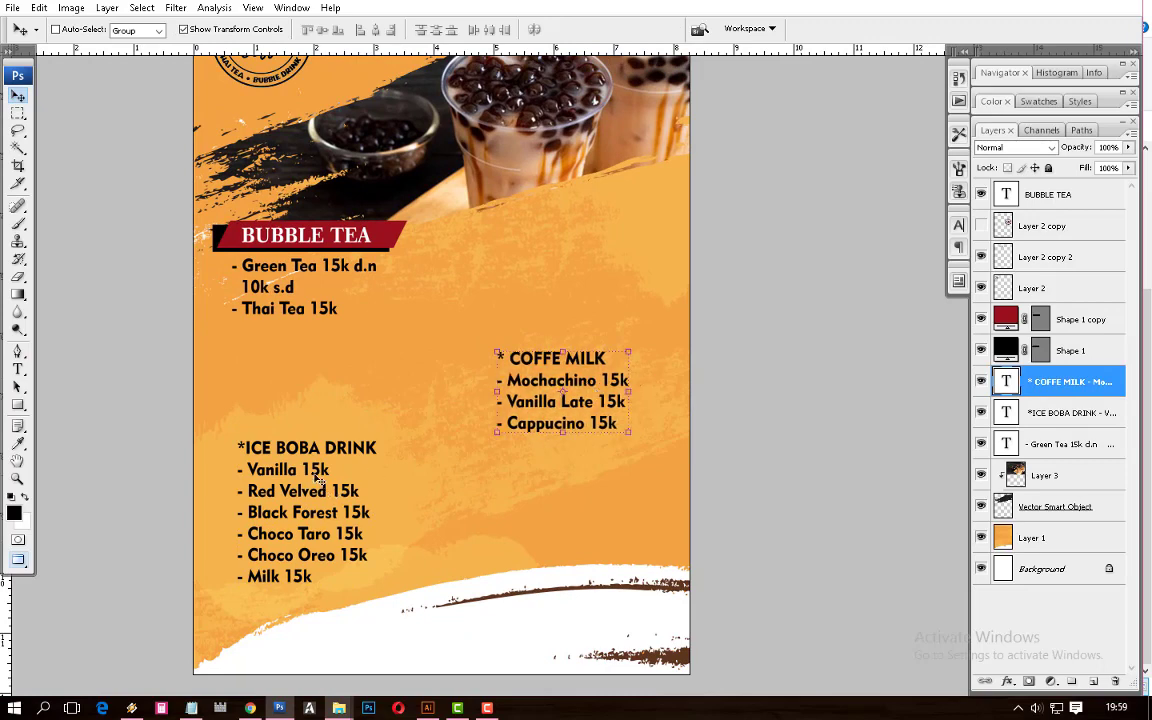
{"action": "left_click_drag", "start_coordinate": [334, 490], "coordinate": [316, 545]}
{"action": "scroll", "coordinate": [316, 546], "scroll_direction": "down", "scroll_amount": 1}
{"action": "left_click_drag", "start_coordinate": [342, 422], "coordinate": [362, 432]}
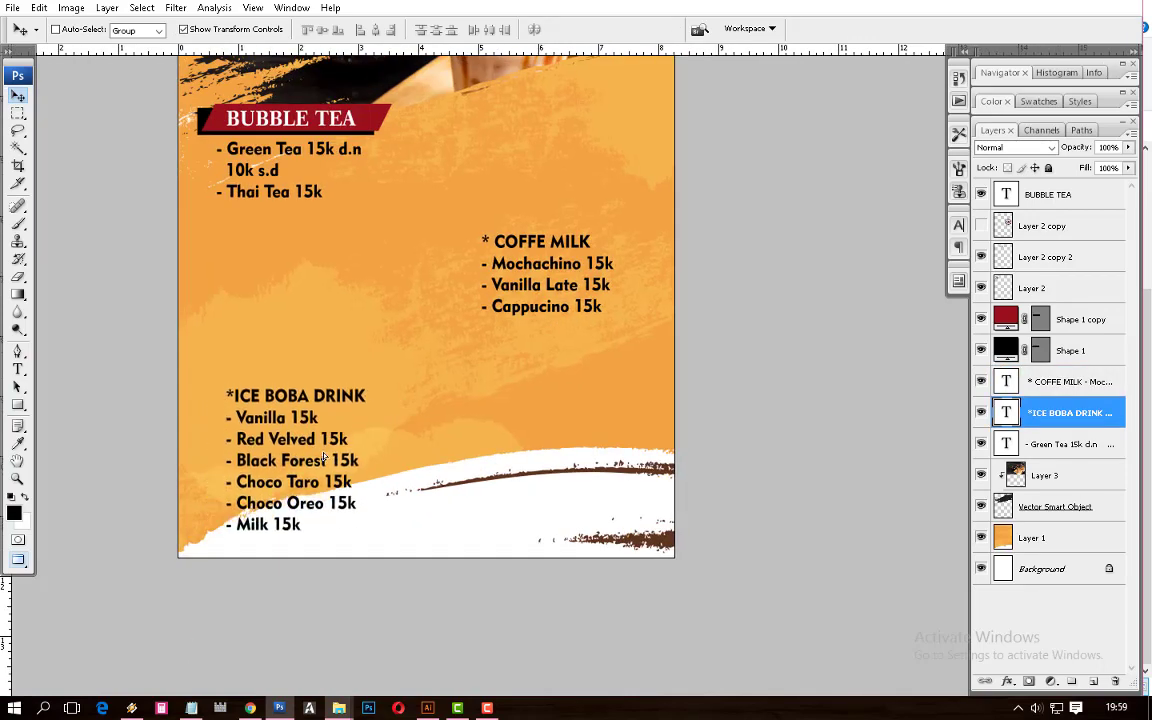
{"action": "scroll", "coordinate": [327, 218], "scroll_direction": "up", "scroll_amount": 1}
Group the BUBBLE TEA heading with its red and black banner shapes and copy it above ICE BOBA
{"action": "right_click", "coordinate": [318, 218]}
{"action": "left_click", "coordinate": [347, 221]}
{"action": "right_click", "coordinate": [318, 215]}
{"action": "left_click", "coordinate": [345, 221], "text": "shift"}
{"action": "right_click", "coordinate": [312, 197]}
{"action": "left_click", "coordinate": [340, 231], "text": "shift"}
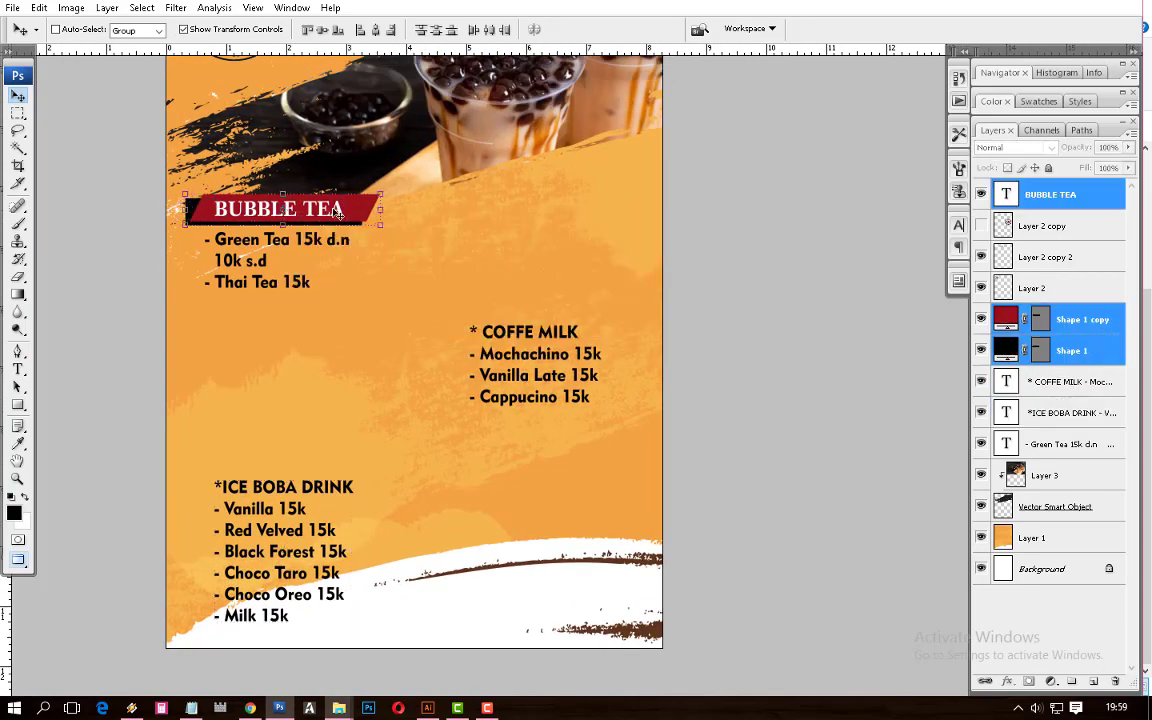
{"action": "key", "text": "ctrl+g"}
{"action": "left_click_drag", "start_coordinate": [310, 209], "coordinate": [310, 437]}
{"action": "double_click", "coordinate": [1018, 212]}
{"action": "type", "text": "ICE BOBA DRINK"}
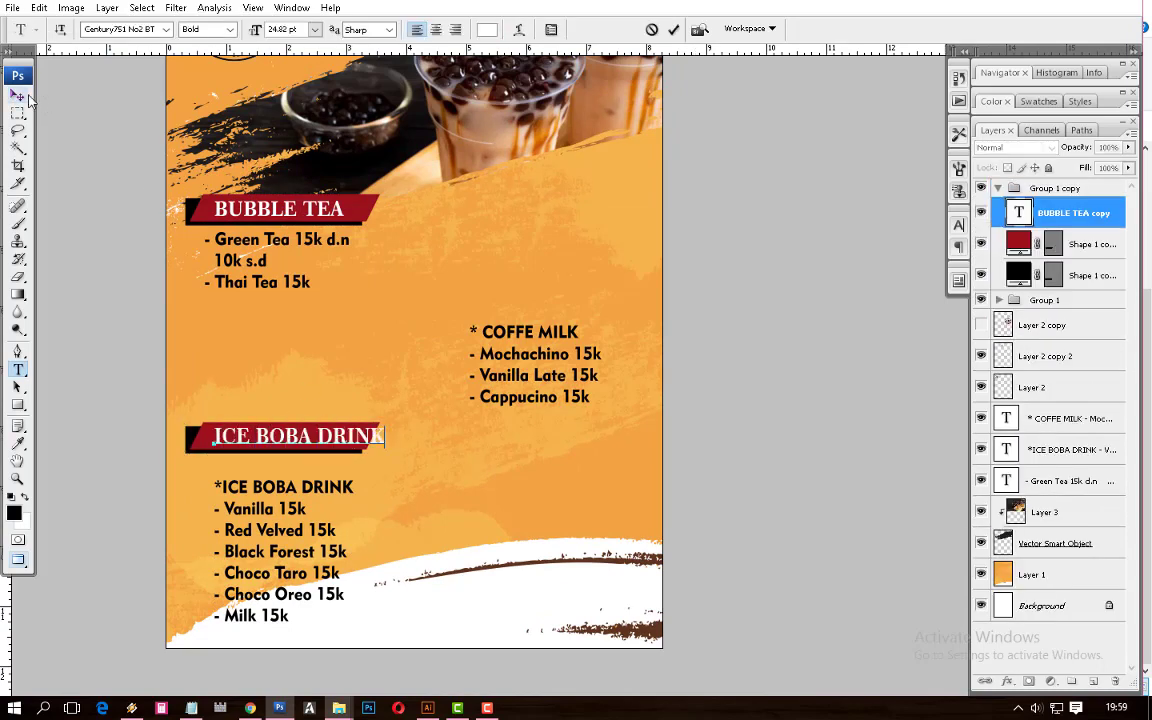
Commit the ICE BOBA DRINK banner heading and resize the copied banner
{"action": "left_click", "coordinate": [20, 95]}
{"action": "scroll", "coordinate": [300, 430], "scroll_direction": "up", "scroll_amount": 1}
{"action": "key", "text": "ctrl+t"}
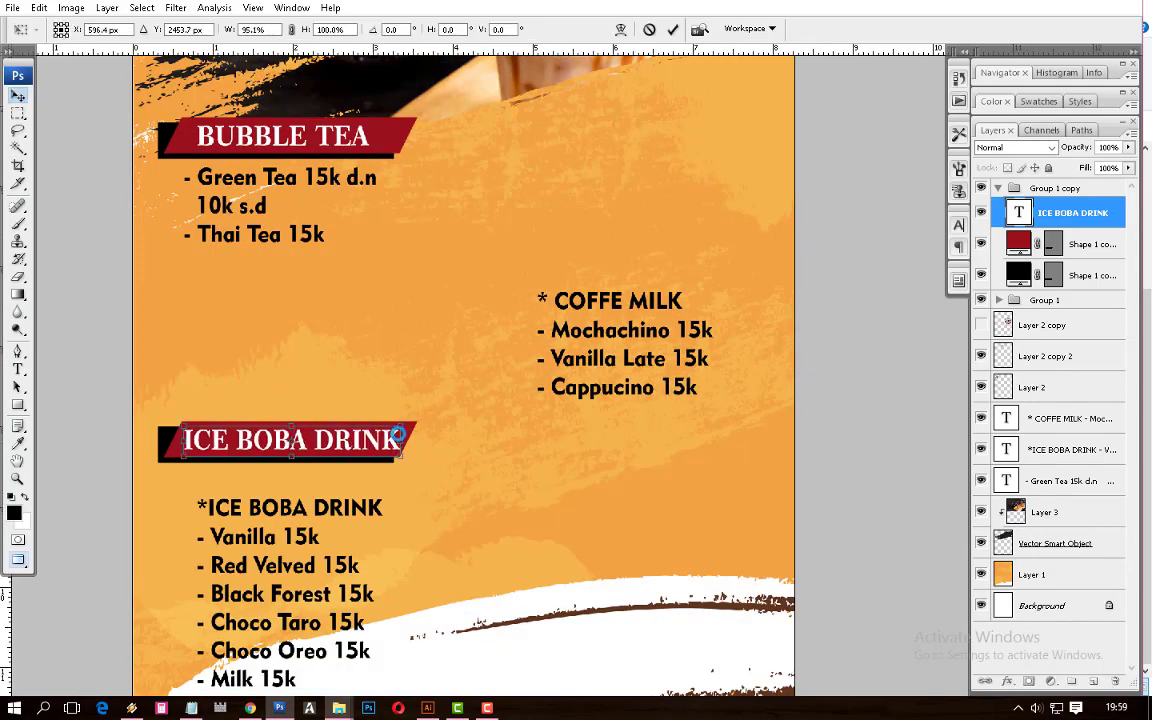
{"action": "key", "text": "Return"}
Delete the *ICE BOBA DRINK title and blank line so the list starts at - Vanilla 15k
{"action": "key", "text": "t"}
{"action": "left_click", "coordinate": [399, 410]}
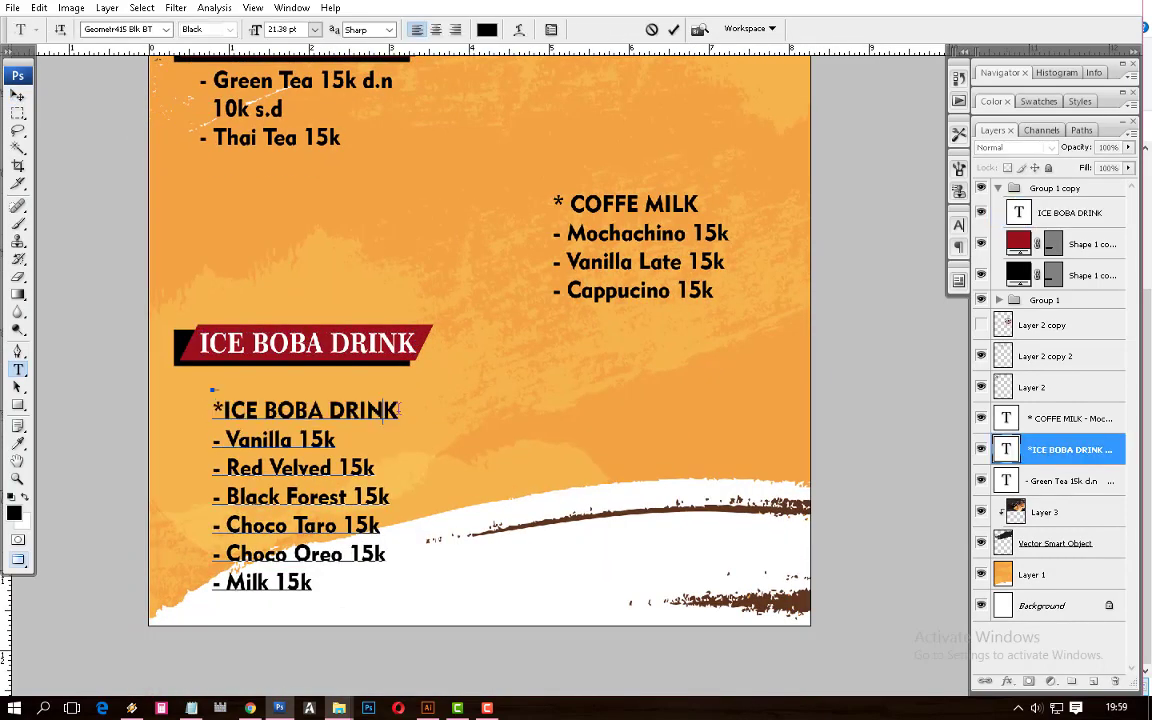
{"action": "key", "text": "BackSpace"}
{"action": "key", "text": "BackSpace"}
{"action": "key", "text": "BackSpace"}
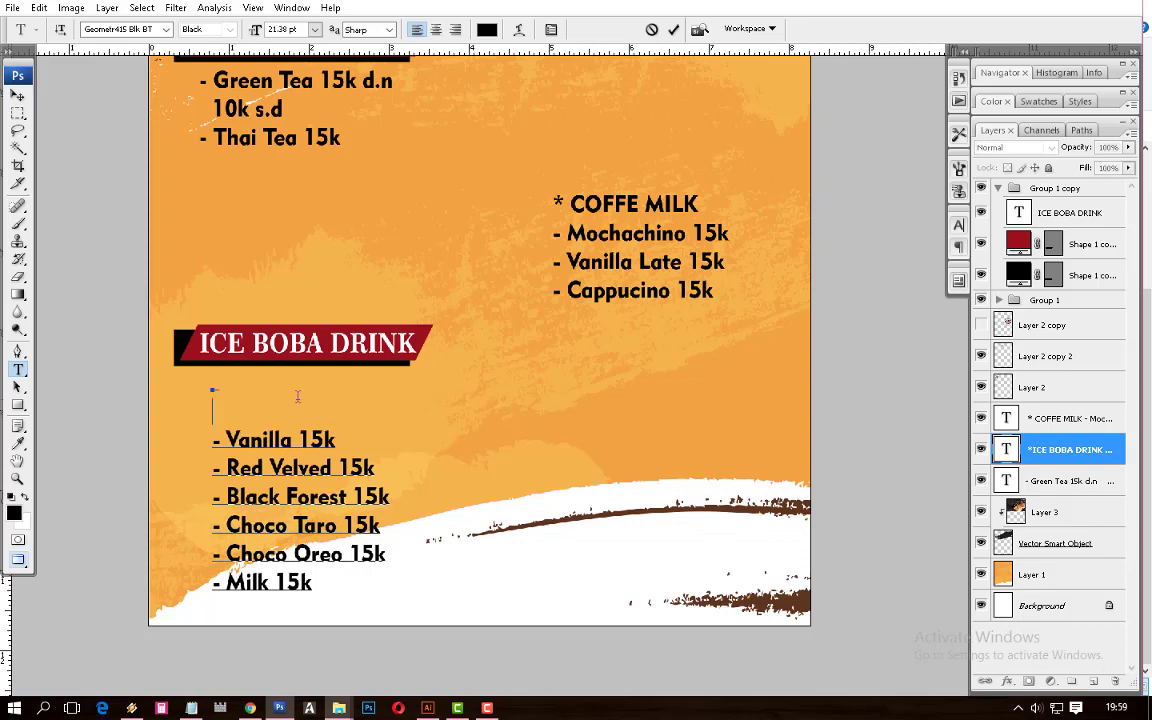
{"action": "key", "text": "BackSpace"}
{"action": "key", "text": "BackSpace"}
{"action": "left_click", "coordinate": [18, 95]}
{"action": "scroll", "coordinate": [321, 359], "scroll_direction": "down", "scroll_amount": 1}
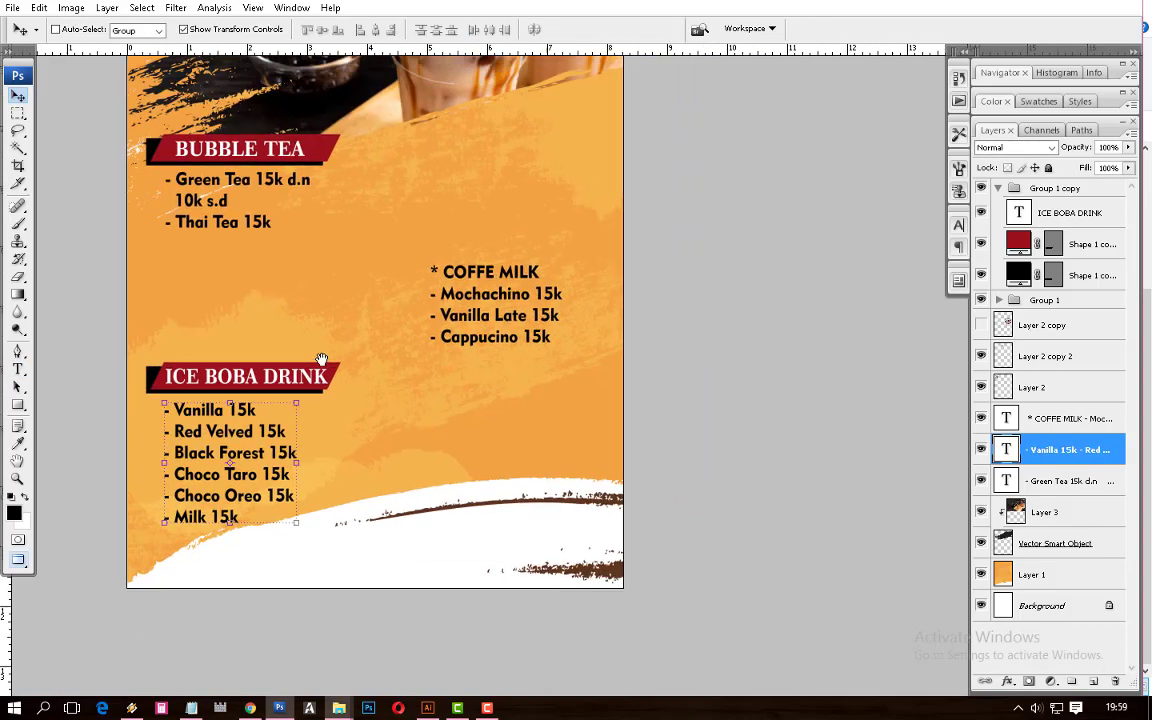
{"action": "scroll", "coordinate": [321, 359], "scroll_direction": "up", "scroll_amount": 1}
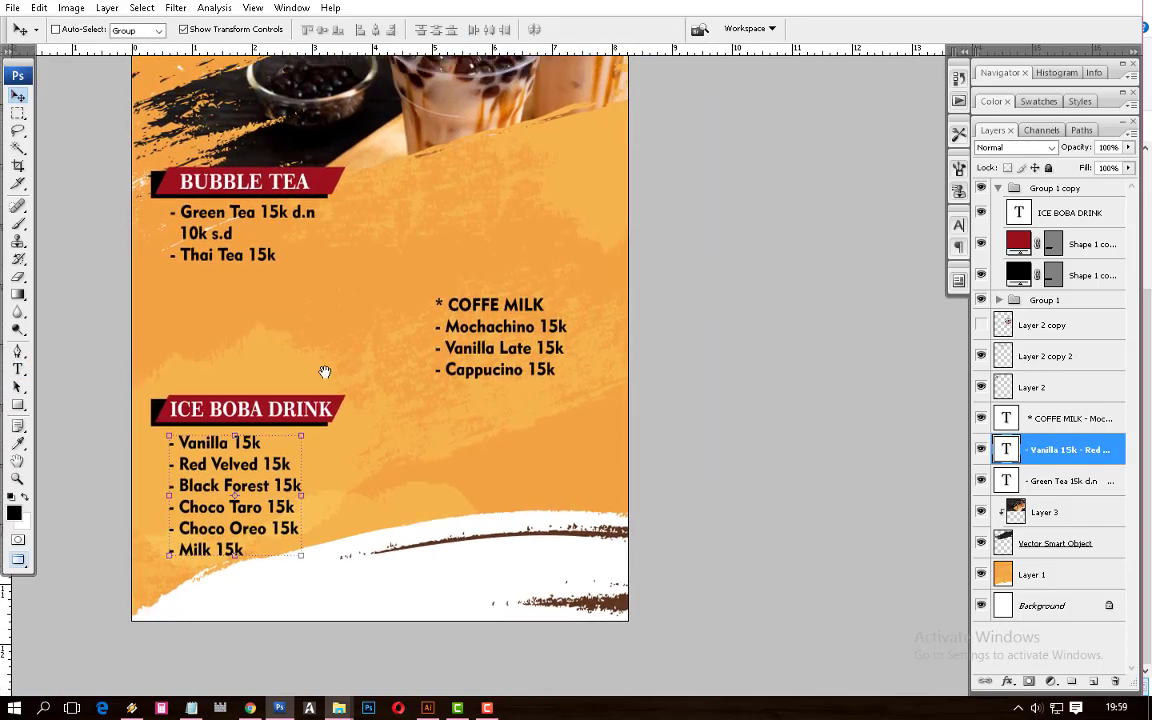
{"action": "scroll", "coordinate": [322, 340], "scroll_direction": "up", "scroll_amount": 2}
{"action": "scroll", "coordinate": [338, 320], "scroll_direction": "up", "scroll_amount": 1}
{"action": "scroll", "coordinate": [376, 313], "scroll_direction": "up", "scroll_amount": 3}
{"action": "scroll", "coordinate": [397, 298], "scroll_direction": "down", "scroll_amount": 1}
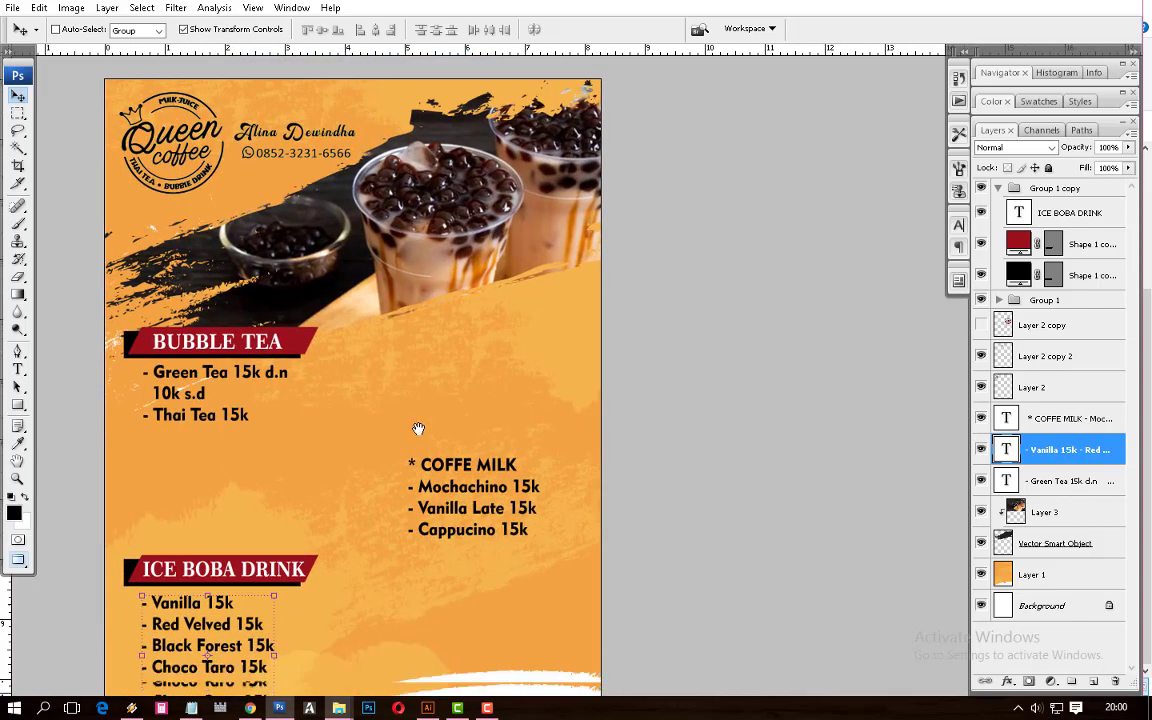
{"action": "scroll", "coordinate": [419, 429], "scroll_direction": "down", "scroll_amount": 3}
Select the Ice Boba and BUBBLE TEA banner groups through the right-click layer menu
{"action": "right_click", "coordinate": [200, 274]}
{"action": "left_click", "coordinate": [252, 281]}
{"action": "right_click", "coordinate": [198, 272]}
{"action": "left_click", "coordinate": [265, 315]}
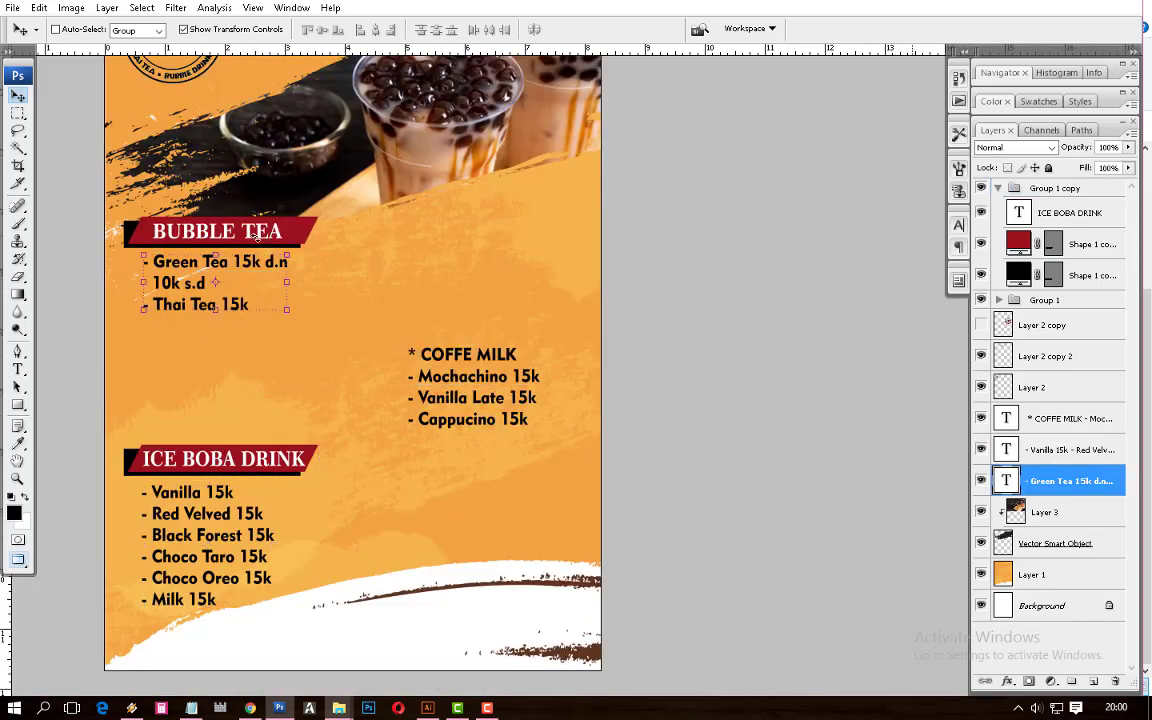
{"action": "right_click", "coordinate": [228, 212]}
{"action": "left_click", "coordinate": [252, 220]}
{"action": "right_click", "coordinate": [272, 232]}
{"action": "left_click", "coordinate": [300, 260]}
{"action": "right_click", "coordinate": [213, 266]}
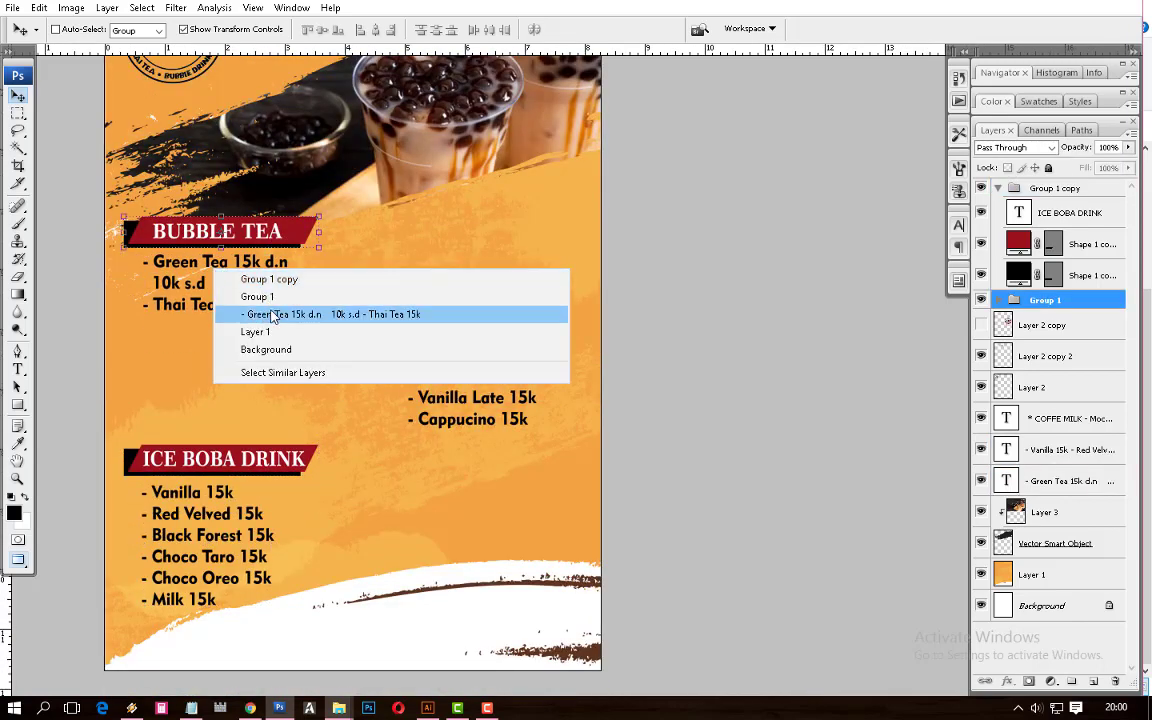
{"action": "left_click", "coordinate": [250, 313]}
{"action": "left_click", "coordinate": [576, 272]}
Select the Green Tea and Bubble Tea price list layers and nudge them
{"action": "right_click", "coordinate": [195, 244]}
{"action": "left_click", "coordinate": [253, 268]}
{"action": "right_click", "coordinate": [200, 282]}
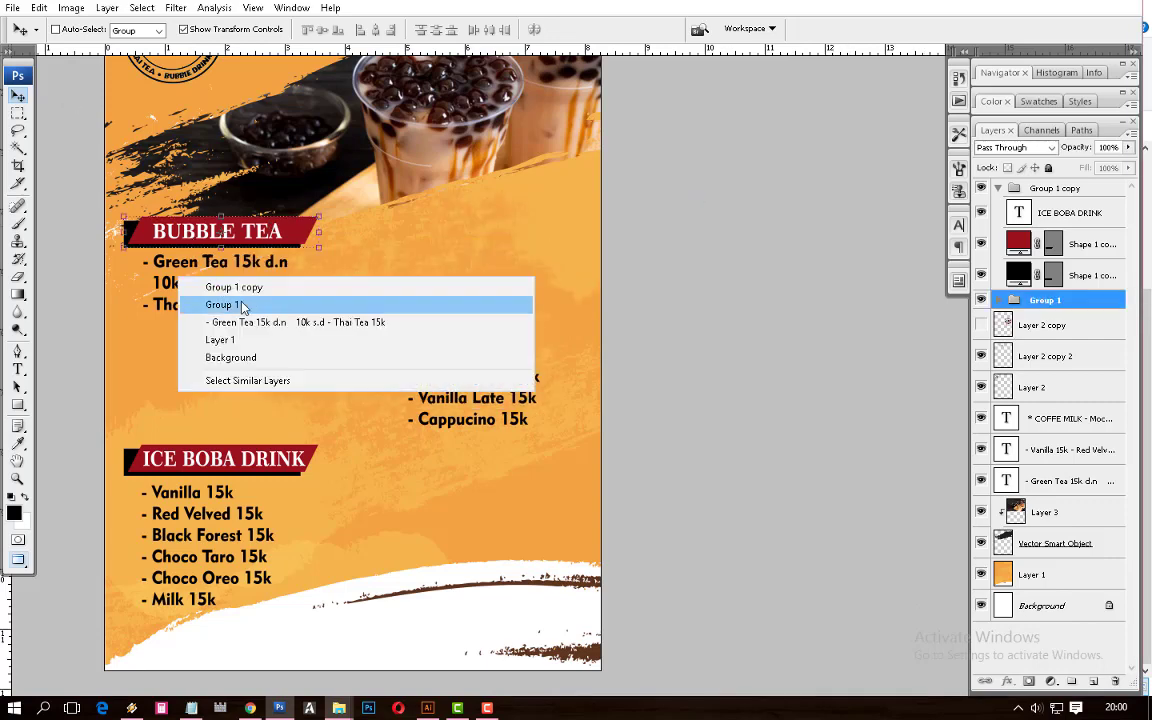
{"action": "left_click", "coordinate": [245, 321]}
{"action": "left_click_drag", "start_coordinate": [208, 262], "coordinate": [221, 286]}
{"action": "scroll", "coordinate": [440, 368], "scroll_direction": "down", "scroll_amount": 1}
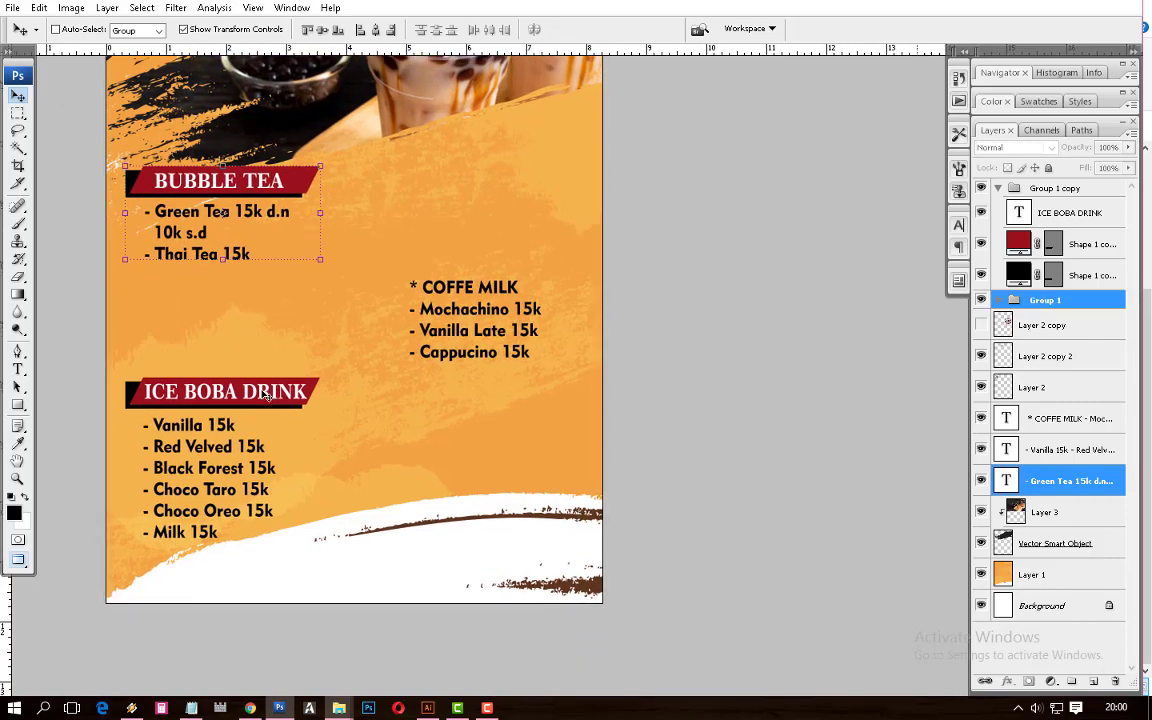
Duplicate the ICE BOBA DRINK banner above the coffee list and retitle it COFFEE MILK
{"action": "key", "text": "ctrl+j"}
{"action": "left_click_drag", "start_coordinate": [259, 407], "coordinate": [517, 255]}
{"action": "key", "text": "t"}
{"action": "triple_click", "coordinate": [517, 255]}
{"action": "type", "text": "COFFEE MILK"}
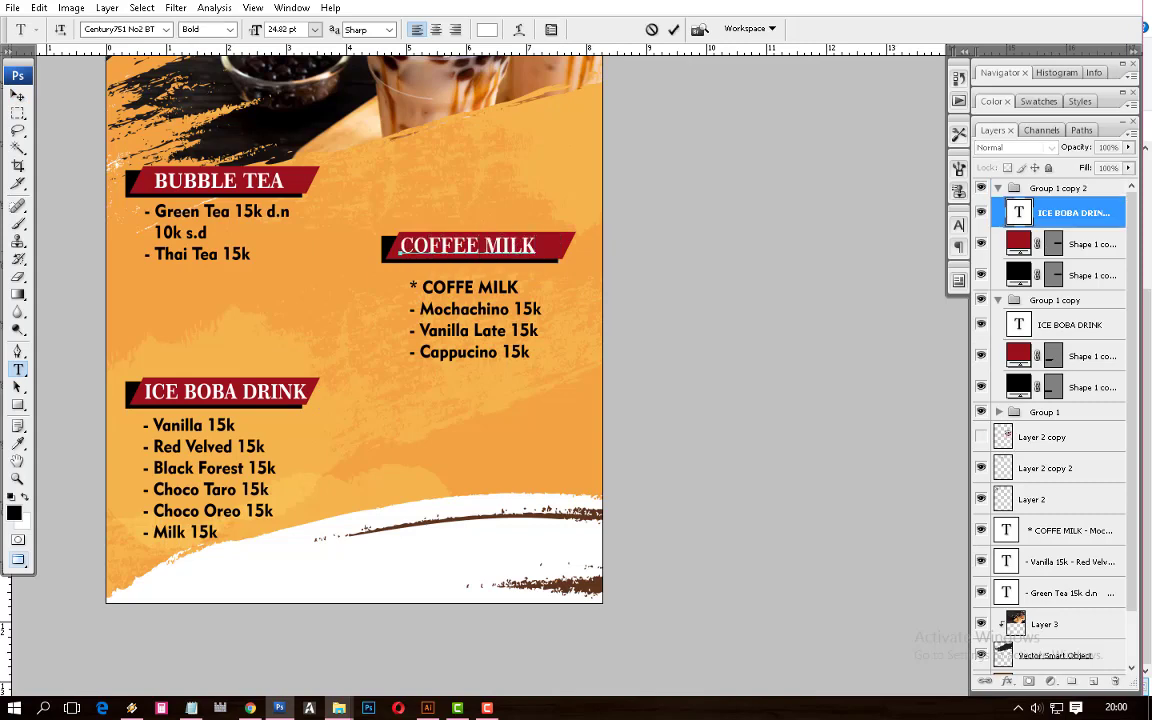
{"action": "type", "text": "MILK"}
{"action": "key", "text": "ctrl+Return"}
{"action": "key", "text": "ctrl+plus"}
{"action": "key", "text": "ctrl+t"}
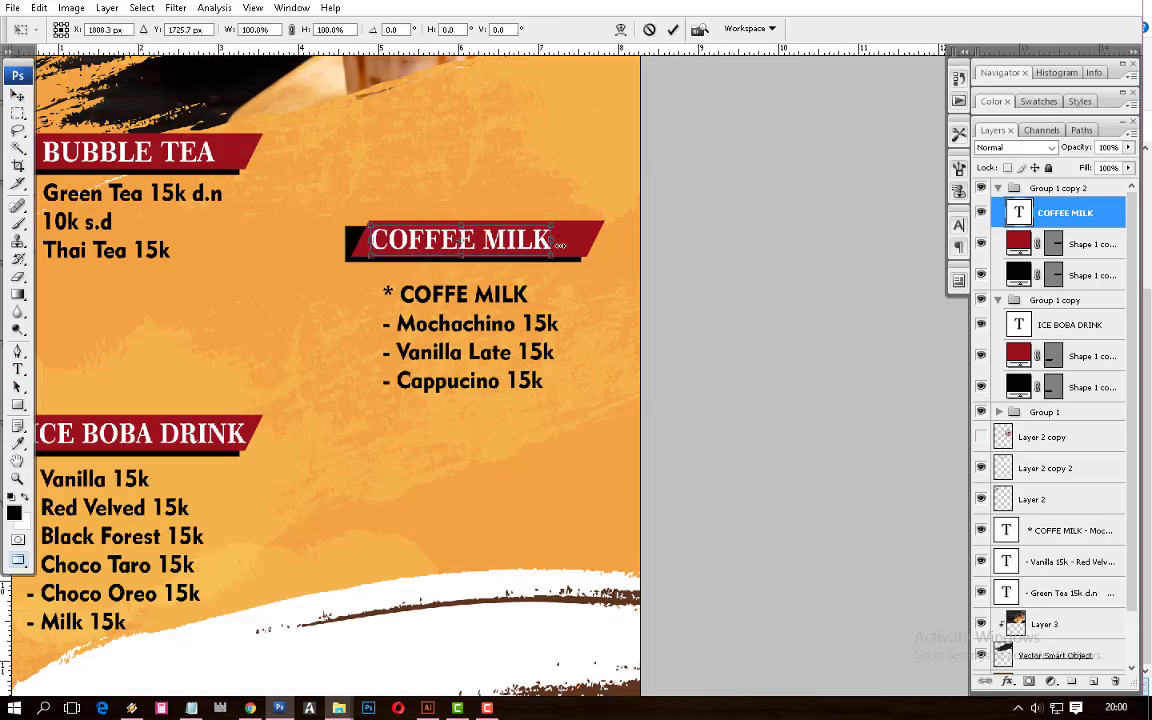
{"action": "key", "text": "Return"}
Remove the * COFFE MILK line from the coffee list and position the list under its banner
{"action": "key", "text": "ctrl+minus"}
{"action": "key", "text": "t"}
{"action": "left_click_drag", "start_coordinate": [429, 305], "coordinate": [484, 305]}
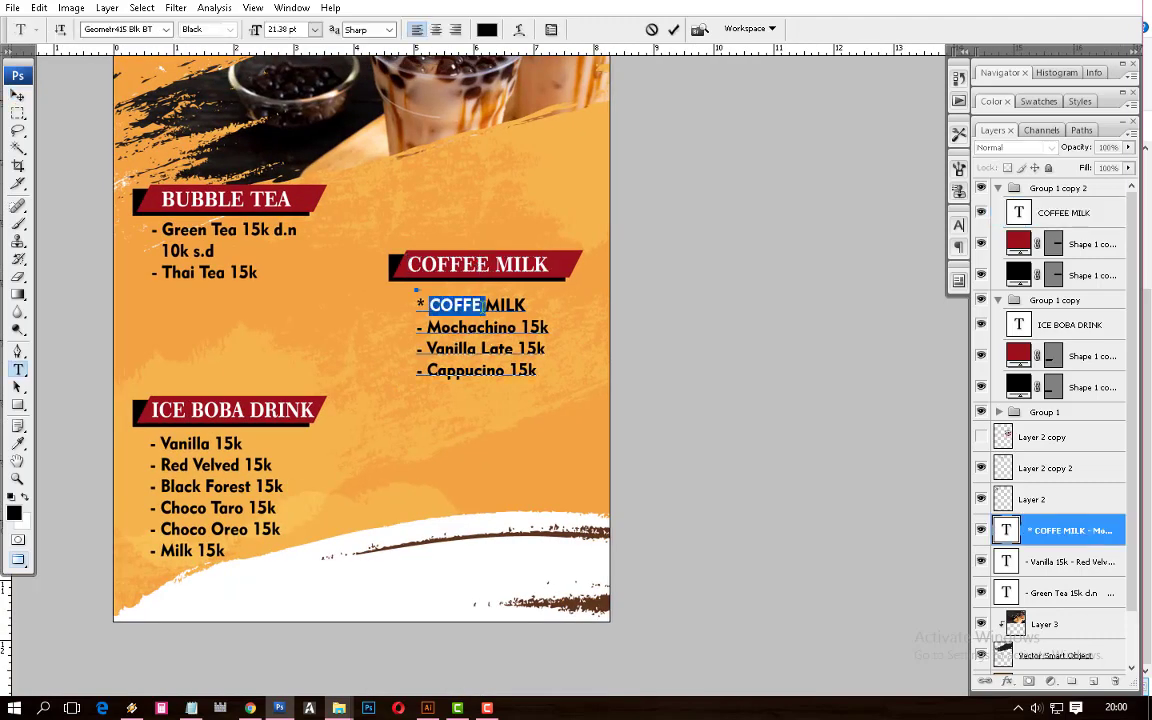
{"action": "key", "text": "Delete"}
{"action": "key", "text": "Delete"}
{"action": "key", "text": "ctrl+Return"}
{"action": "key", "text": "v"}
{"action": "key", "text": "shift+Down"}
{"action": "key", "text": "shift+Down"}
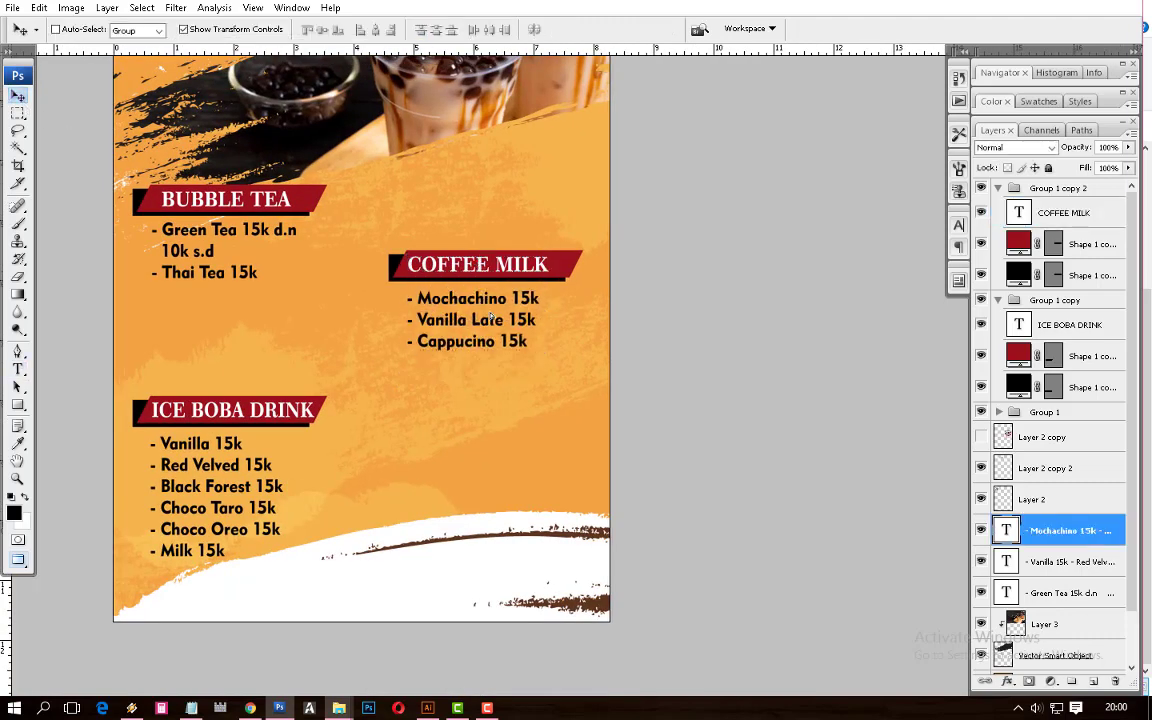
{"action": "mouse_move", "coordinate": [362, 323]}
{"action": "left_mouse_down"}
{"action": "mouse_move", "coordinate": [510, 357]}
{"action": "mouse_move", "coordinate": [441, 281]}
{"action": "left_mouse_up"}
{"action": "key", "text": "t"}
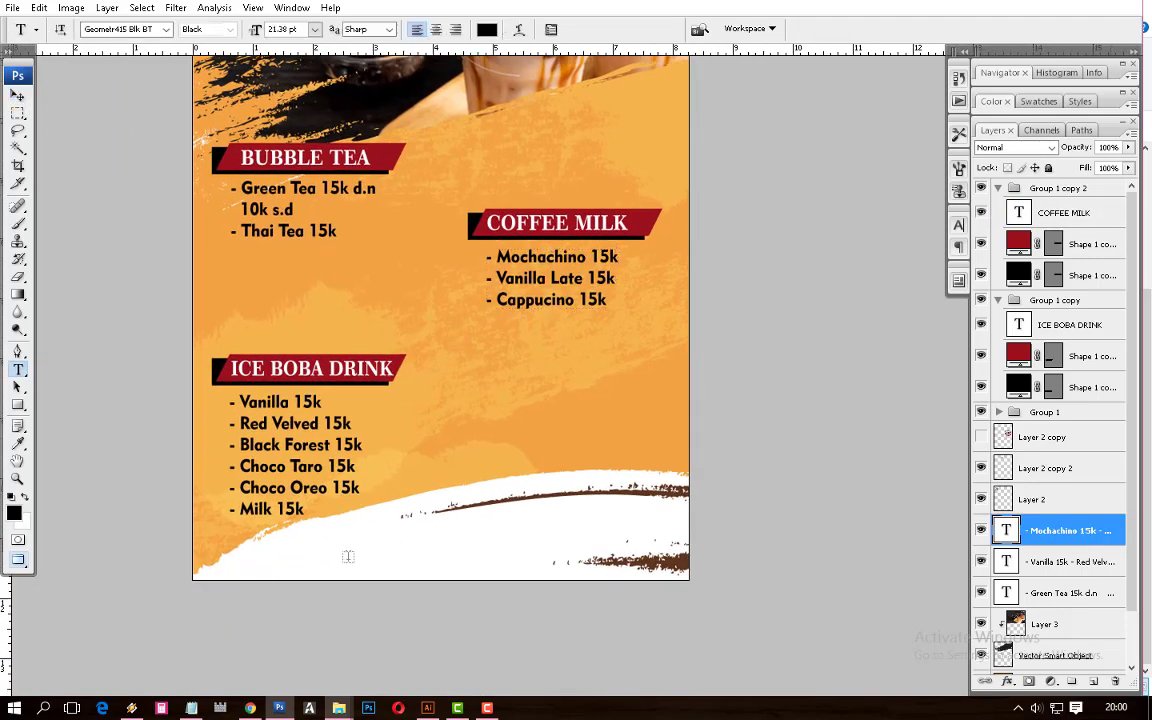
{"action": "left_click", "coordinate": [350, 555]}
{"action": "type", "text": "Selamat Menikmati"}
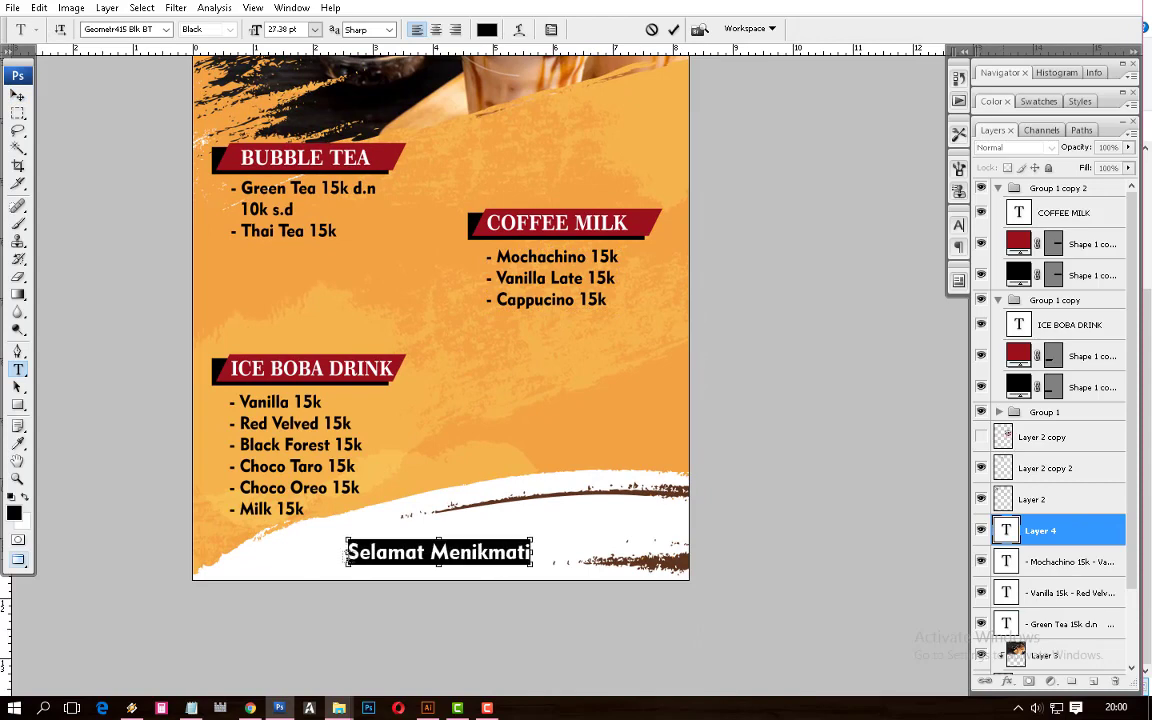
Set the footer Selamat Menikmati text to 37.38 pt Harlow Solid Italic
{"action": "key", "text": "ctrl+shift+period"}
{"action": "key", "text": "ctrl+shift+period"}
{"action": "key", "text": "ctrl+shift+period"}
{"action": "left_click", "coordinate": [166, 29]}
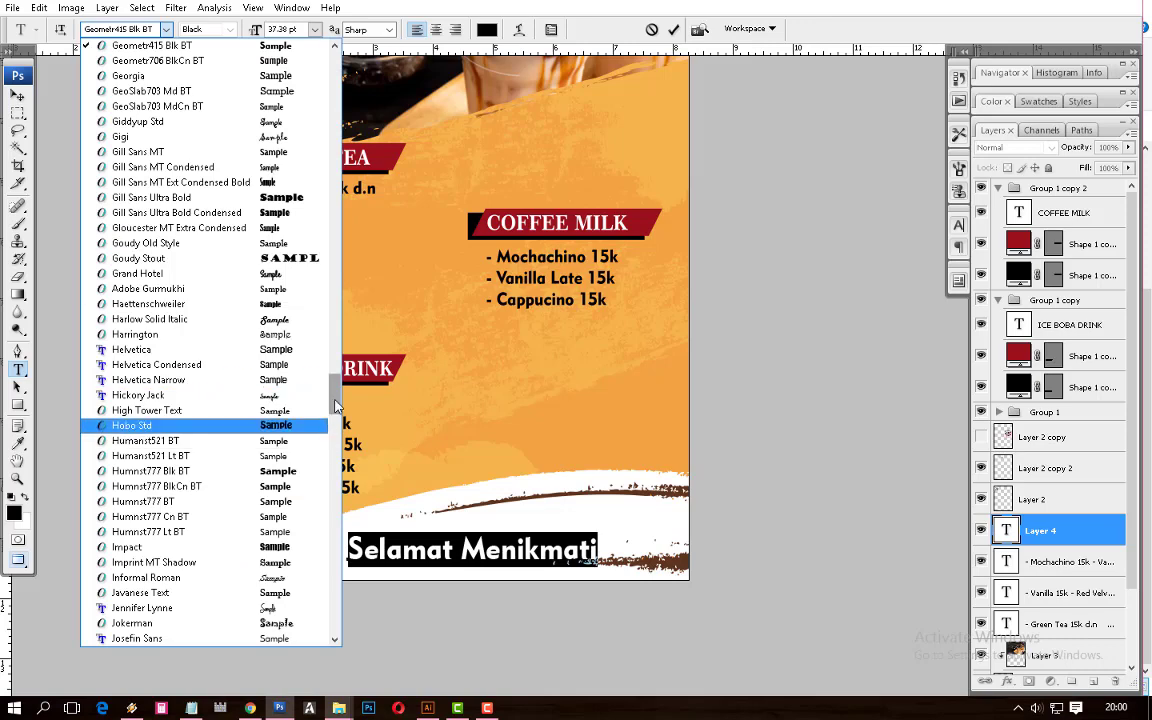
{"action": "left_click", "coordinate": [287, 322]}
{"action": "left_click", "coordinate": [17, 95]}
Centre and enlarge the footer text in the white band, then bring the Documents folder forward
{"action": "mouse_move", "coordinate": [532, 550]}
{"action": "left_mouse_down"}
{"action": "mouse_move", "coordinate": [515, 541]}
{"action": "mouse_move", "coordinate": [570, 527]}
{"action": "left_mouse_up"}
{"action": "key", "text": "ctrl+t"}
{"action": "key", "text": "Return"}
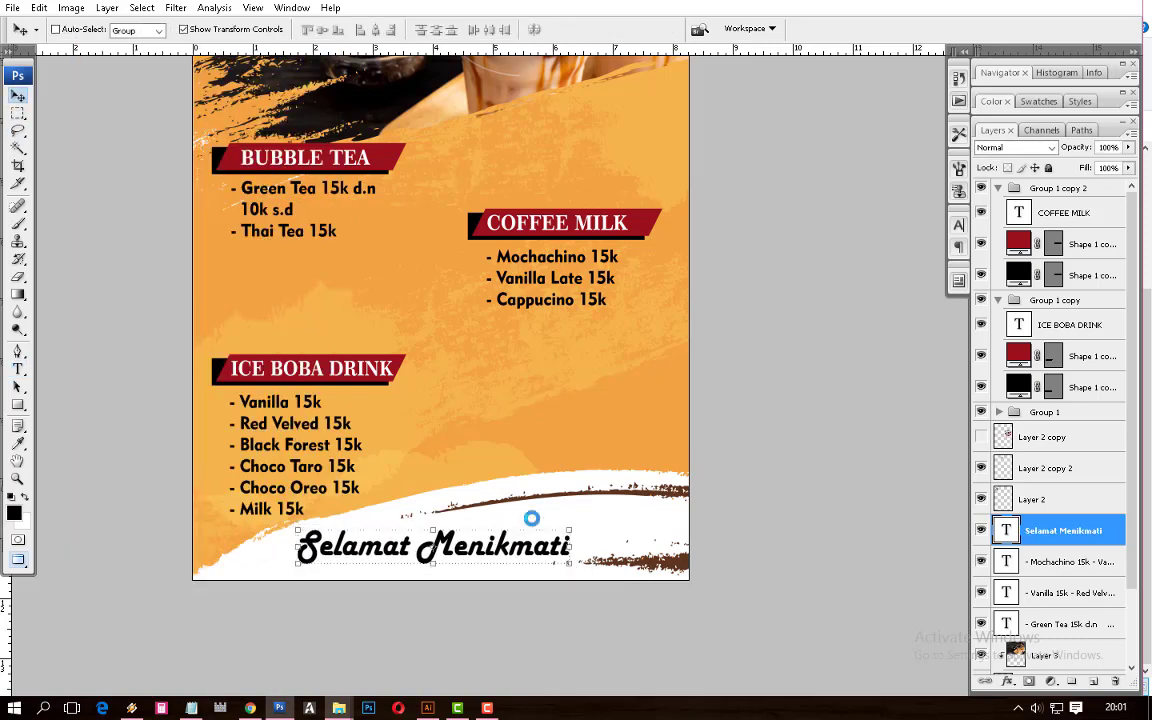
{"action": "left_click", "coordinate": [338, 709]}
Try dropping the Coffee Milk picture onto Photoshop and dismiss the cannot-parse error
{"action": "scroll", "coordinate": [690, 360], "scroll_direction": "up", "scroll_amount": 3}
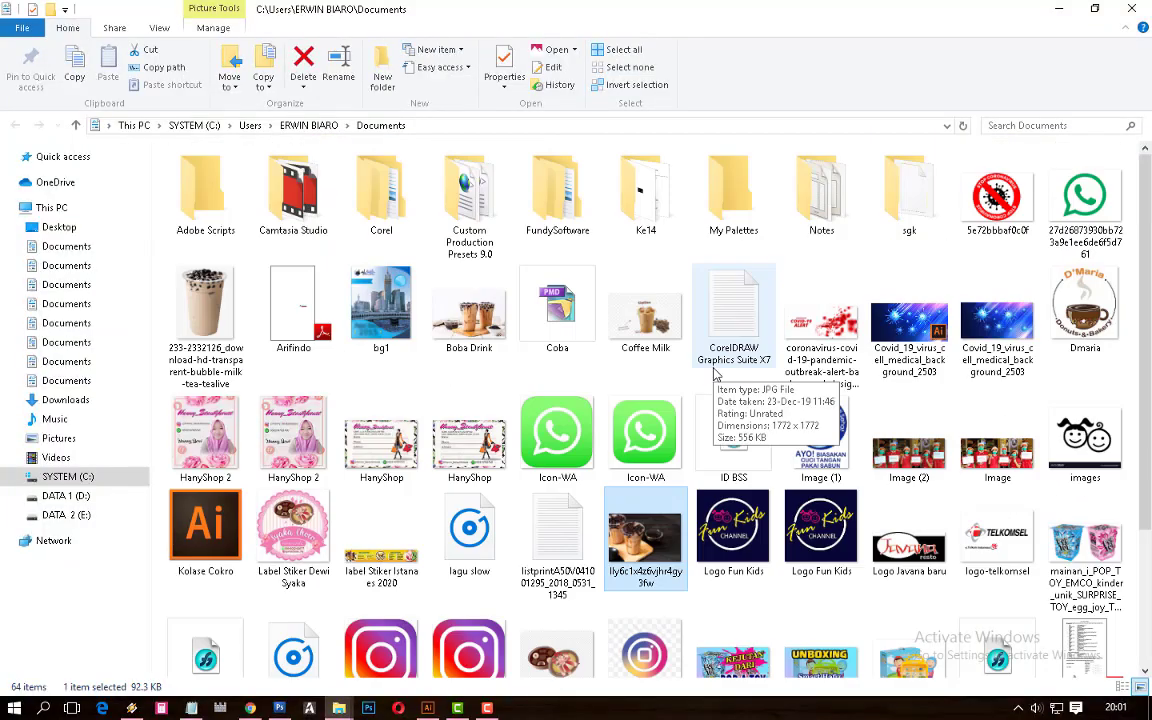
{"action": "left_click_drag", "start_coordinate": [645, 315], "coordinate": [492, 495]}
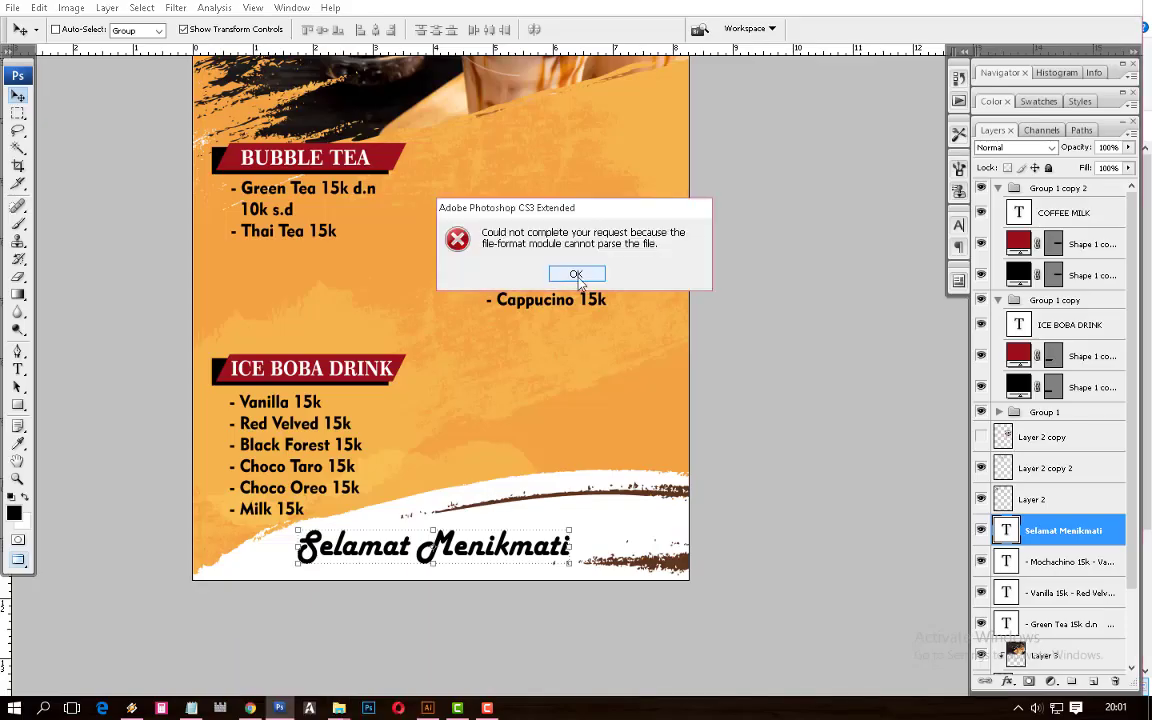
{"action": "left_click", "coordinate": [573, 272]}
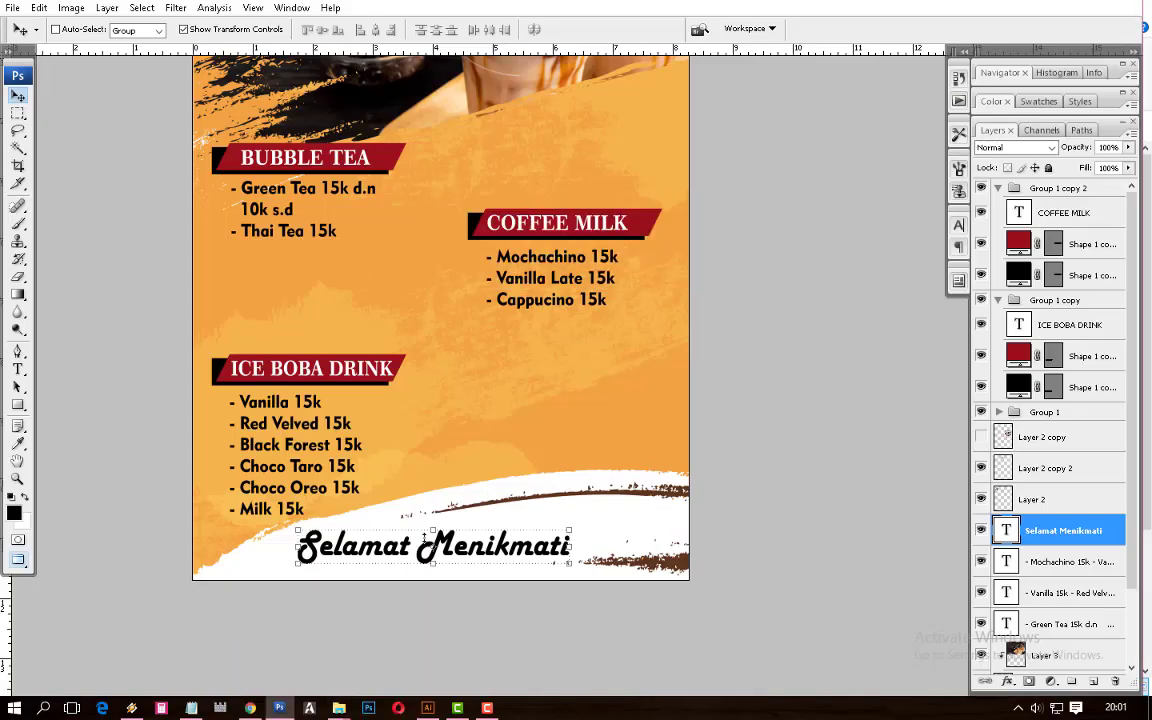
{"action": "left_click", "coordinate": [488, 630]}
Re-save the Coffee Milk picture through Paint, then close Paint
{"action": "right_click", "coordinate": [678, 338]}
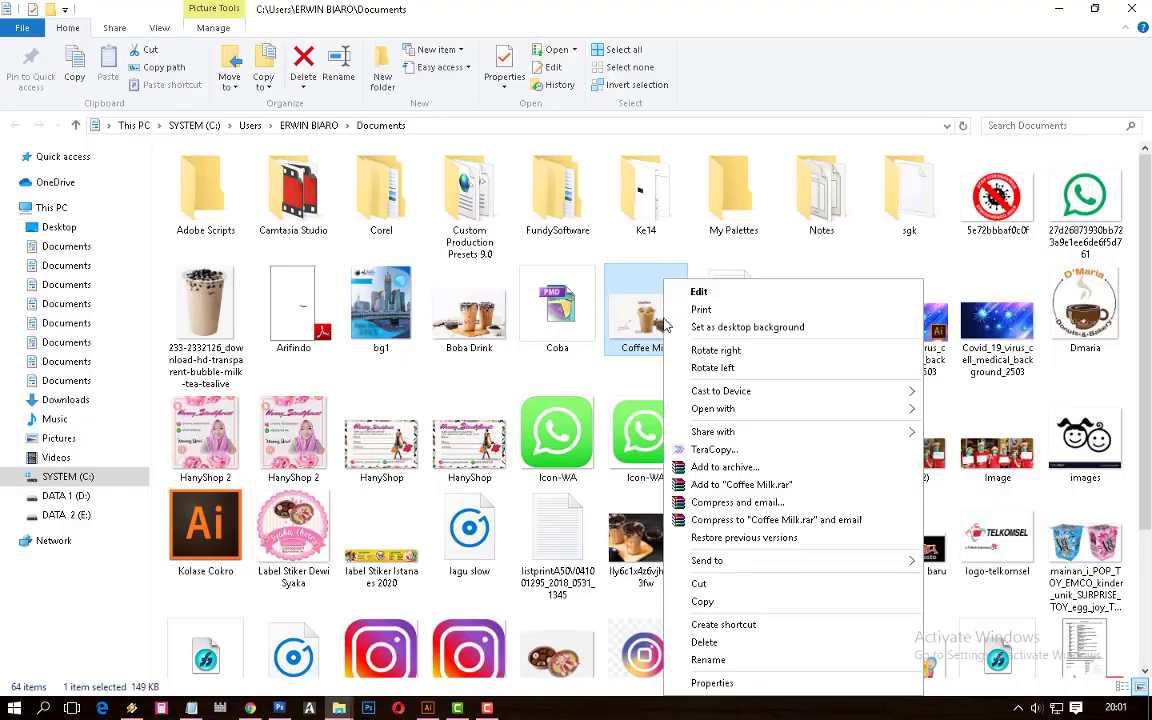
{"action": "left_click", "coordinate": [728, 290]}
{"action": "left_click", "coordinate": [143, 105]}
{"action": "left_click", "coordinate": [182, 214]}
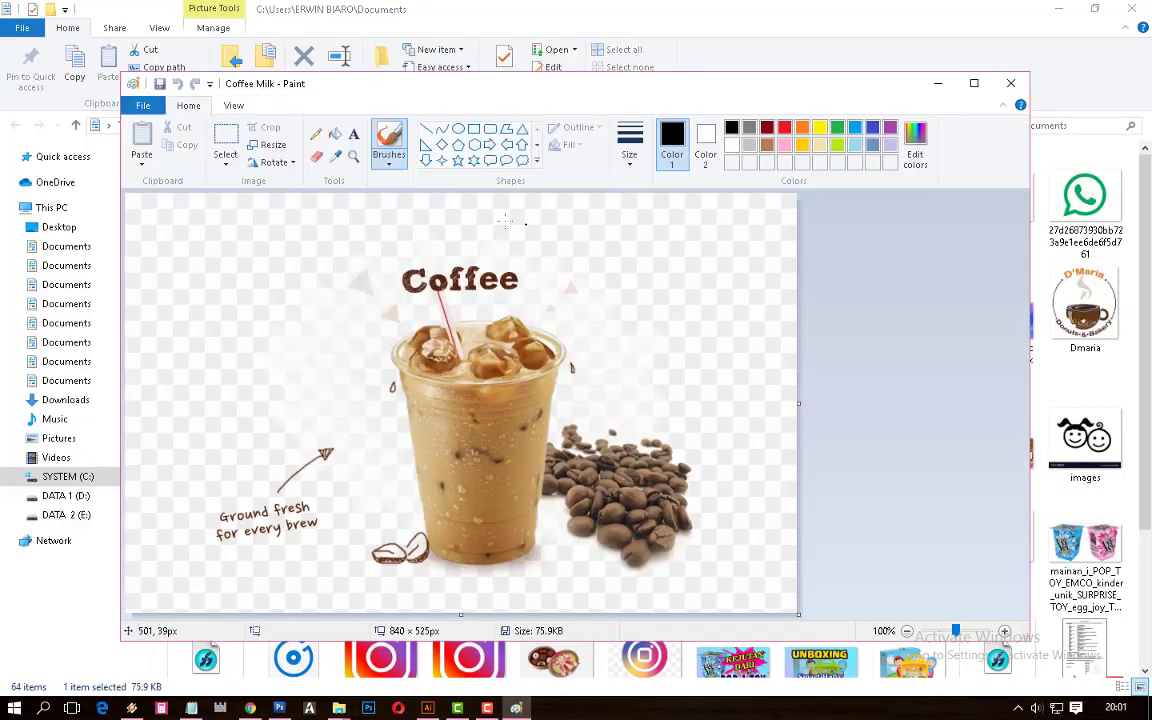
{"action": "left_click", "coordinate": [1010, 83]}
Open wyh_bubble_tea.jpg in Photoshop and place its window beside the poster
{"action": "left_click", "coordinate": [368, 708]}
{"action": "left_click", "coordinate": [576, 272]}
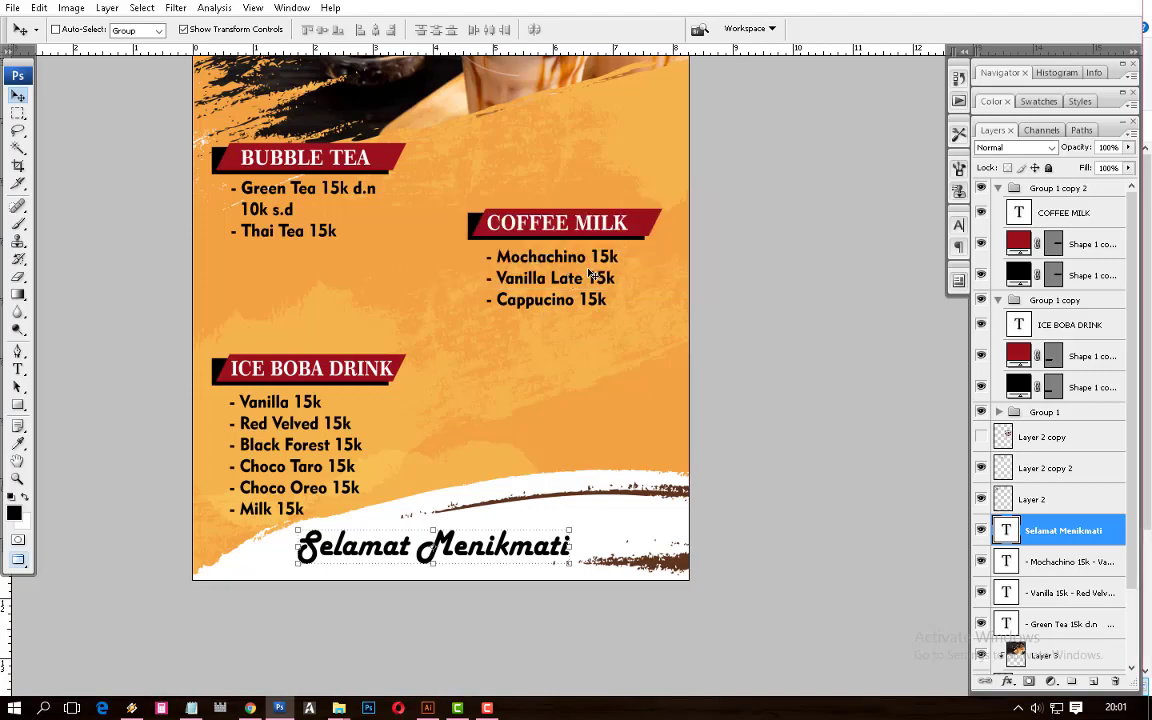
{"action": "key", "text": "alt+Tab"}
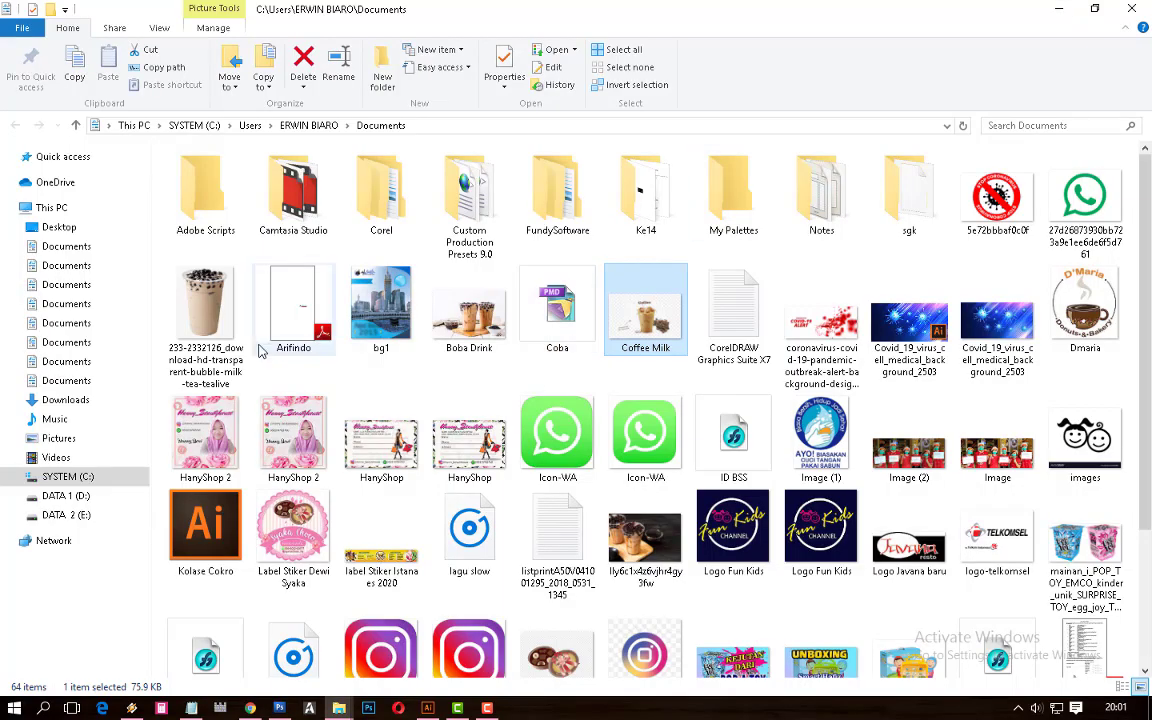
{"action": "scroll", "coordinate": [424, 400], "scroll_direction": "down", "scroll_amount": 3}
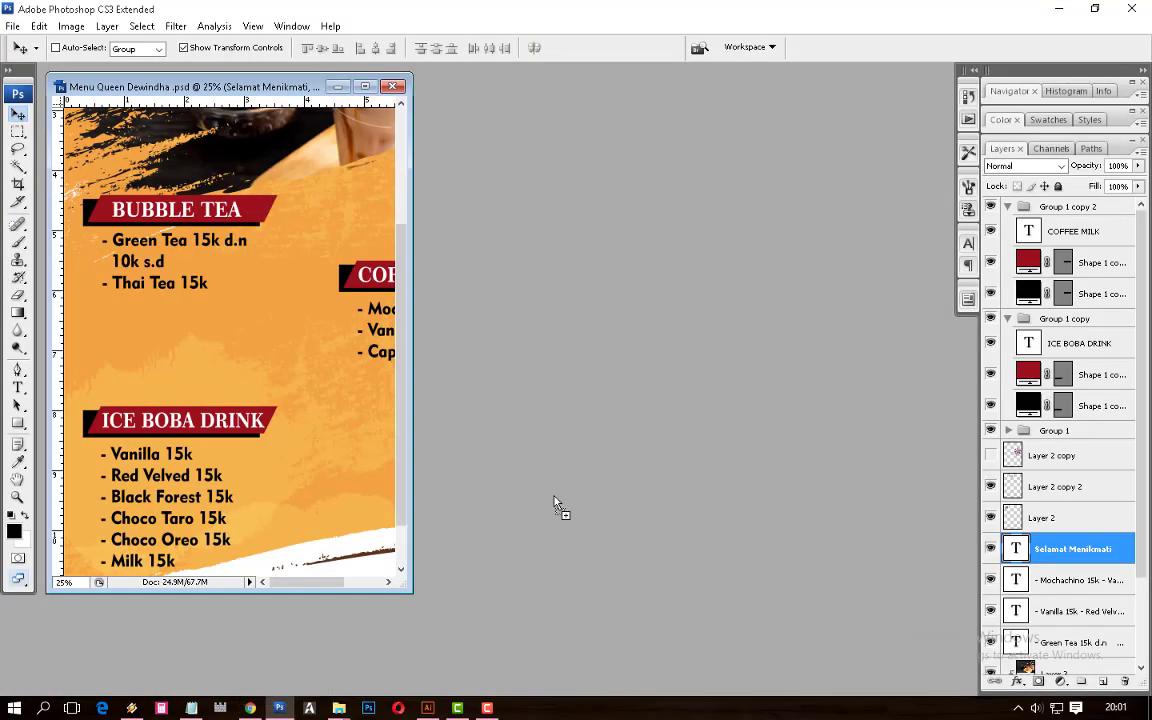
{"action": "left_click_drag", "start_coordinate": [922, 605], "coordinate": [558, 506]}
{"action": "key", "text": "Return"}
{"action": "mouse_move", "coordinate": [207, 117]}
{"action": "left_mouse_down"}
{"action": "mouse_move", "coordinate": [566, 165]}
{"action": "mouse_move", "coordinate": [625, 189]}
{"action": "left_mouse_up"}
Reopen the menu poster from recent files and paste the cups photo into it
{"action": "key", "text": "w"}
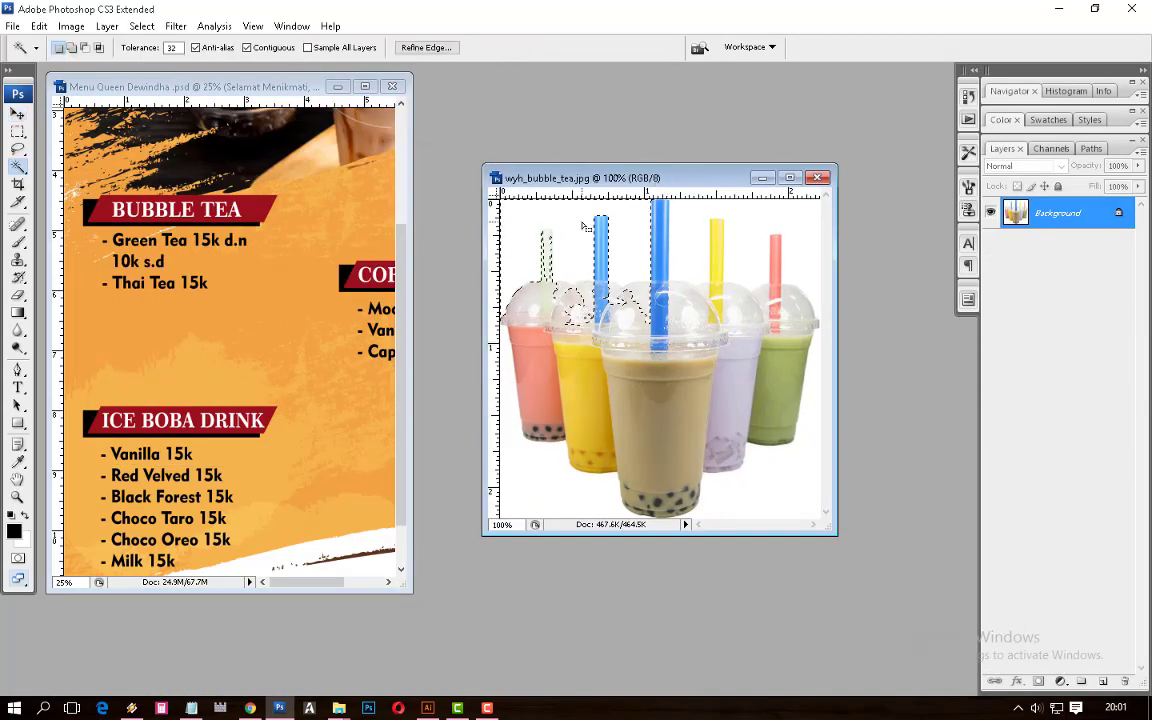
{"action": "key", "text": "ctrl+w"}
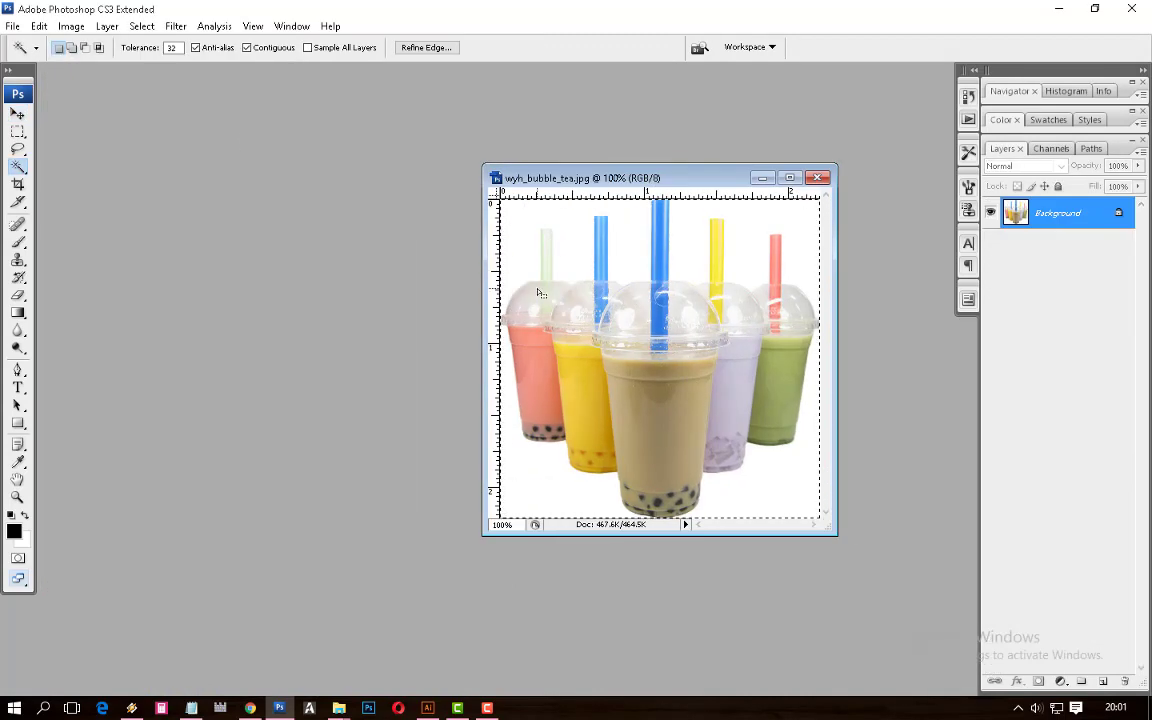
{"action": "left_click", "coordinate": [12, 26]}
{"action": "left_click", "coordinate": [305, 148]}
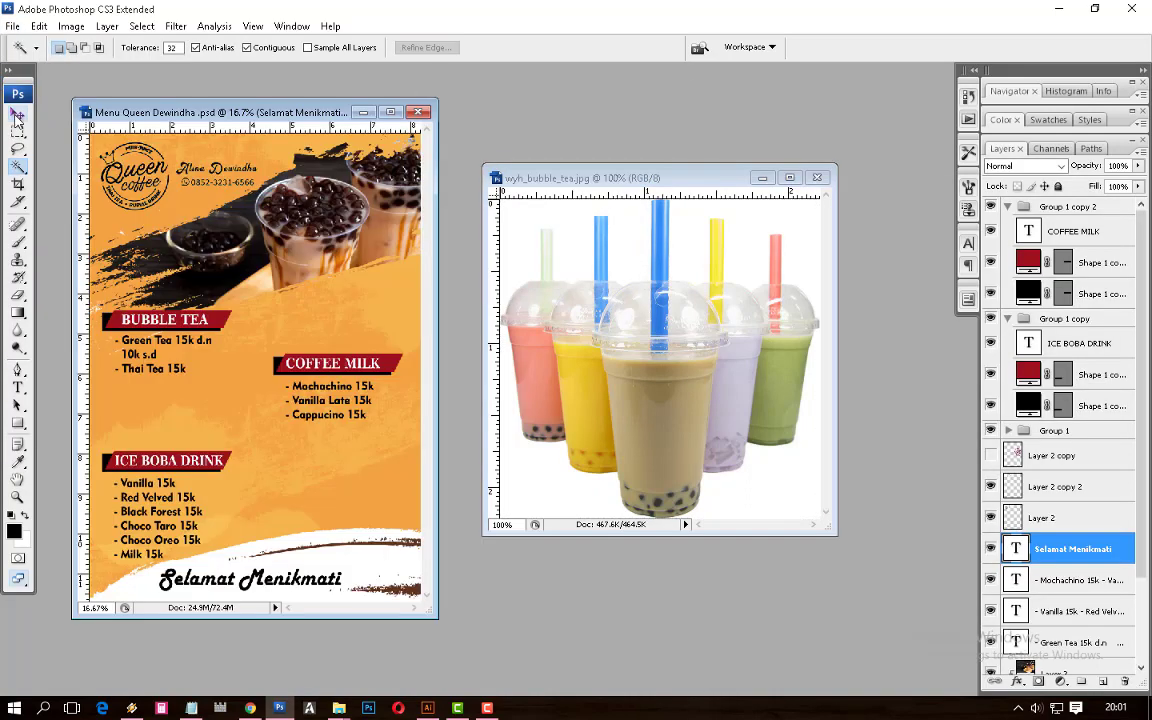
{"action": "left_click", "coordinate": [16, 117]}
{"action": "key", "text": "ctrl+v"}
{"action": "left_click", "coordinate": [390, 112]}
Enlarge the pasted cups photo, move it below the coffee list, and blend it with Color Dodge
{"action": "key", "text": "ctrl+plus"}
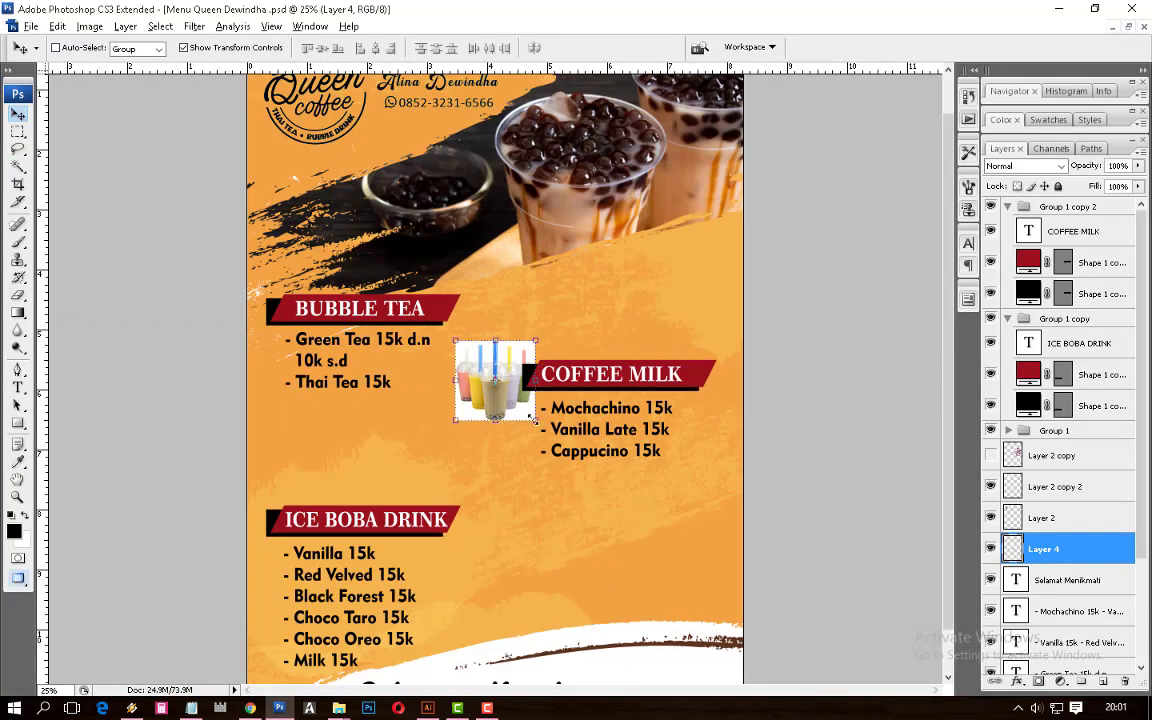
{"action": "left_click_drag", "start_coordinate": [506, 411], "coordinate": [527, 437]}
{"action": "left_click_drag", "start_coordinate": [476, 383], "coordinate": [545, 528]}
{"action": "left_click", "coordinate": [1026, 165]}
{"action": "left_click", "coordinate": [1000, 229]}
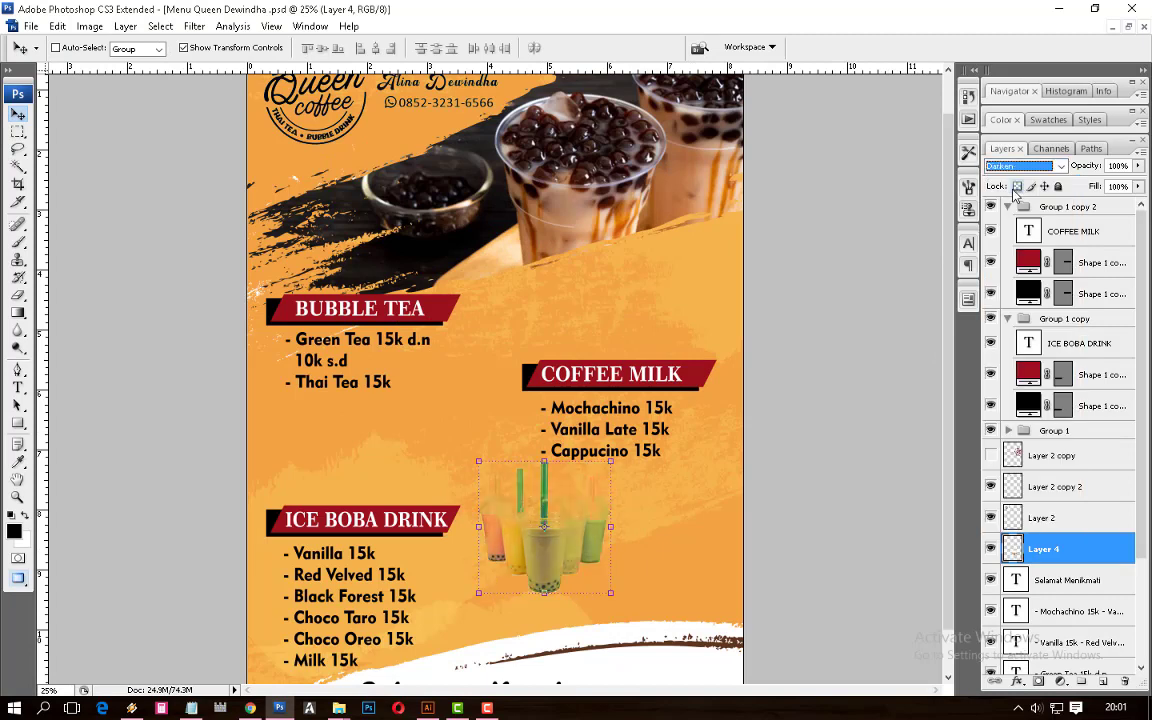
Delete the washed-out pasted cups image from the poster
{"action": "scroll", "coordinate": [1015, 193], "scroll_direction": "down", "scroll_amount": 2}
{"action": "scroll", "coordinate": [1015, 193], "scroll_direction": "down", "scroll_amount": 2}
{"action": "scroll", "coordinate": [1015, 193], "scroll_direction": "down", "scroll_amount": 2}
{"action": "scroll", "coordinate": [1015, 193], "scroll_direction": "down", "scroll_amount": 8}
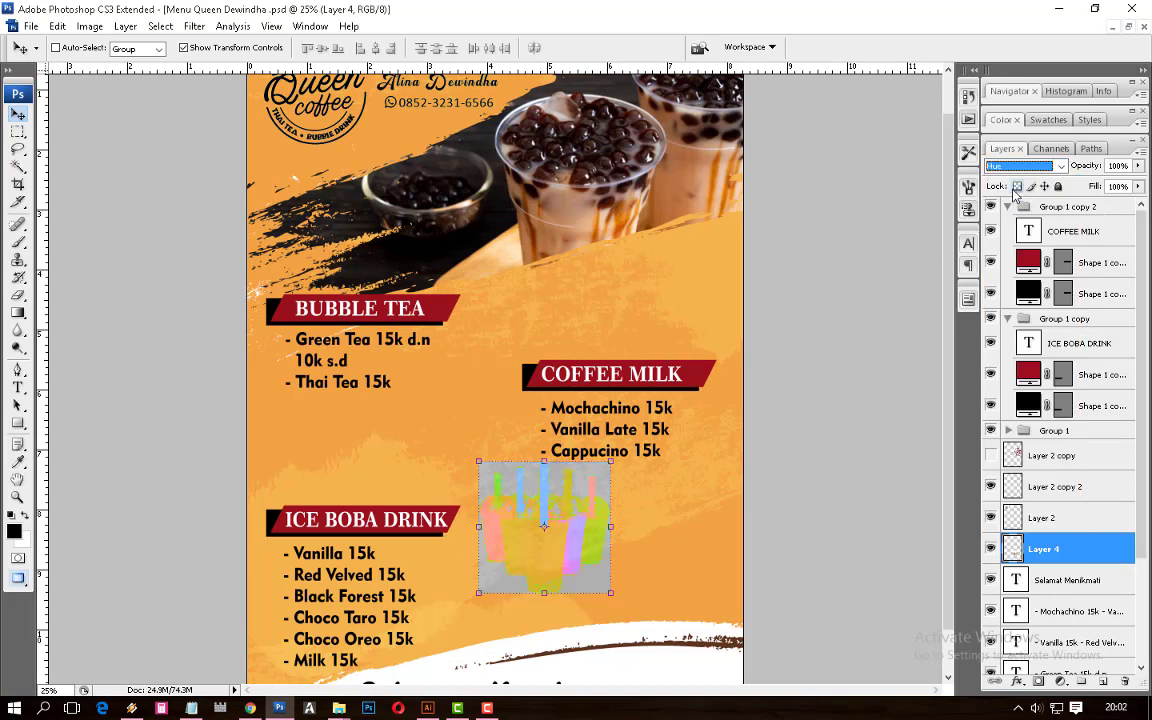
{"action": "scroll", "coordinate": [1015, 193], "scroll_direction": "down", "scroll_amount": 5}
{"action": "key", "text": "Delete"}
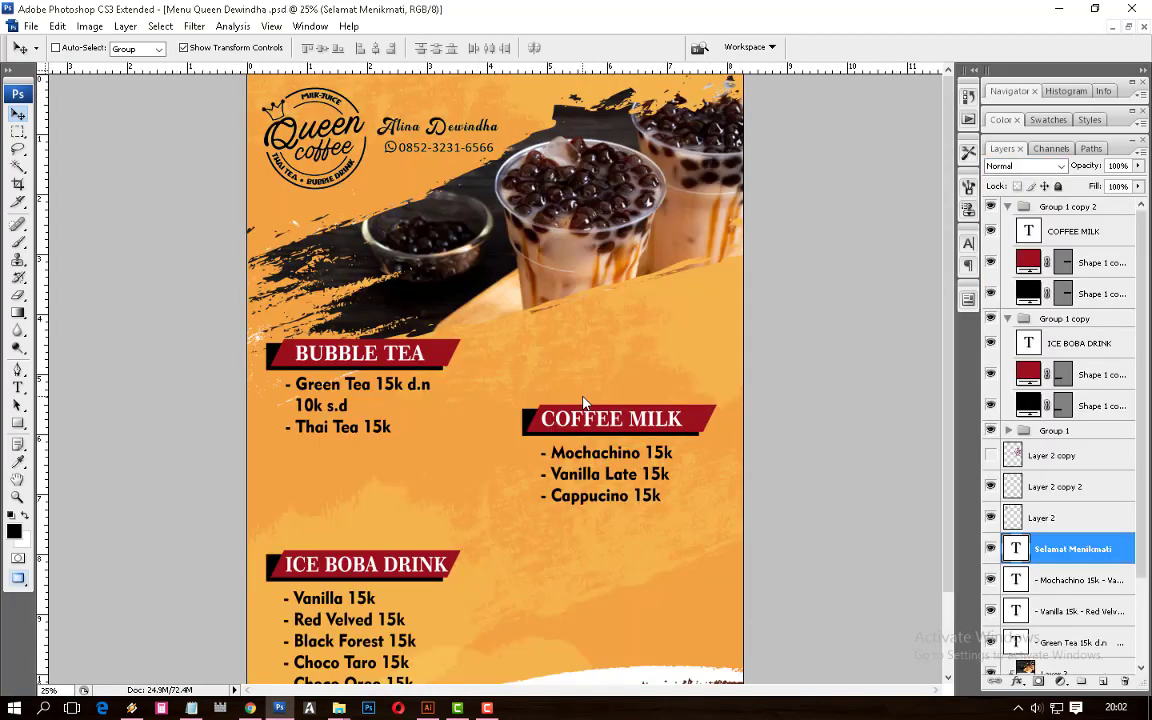
Duplicate the cups photo layer and darken its midtones with Levels
{"action": "key", "text": "ctrl+Tab"}
{"action": "left_click", "coordinate": [18, 148]}
{"action": "key", "text": "v"}
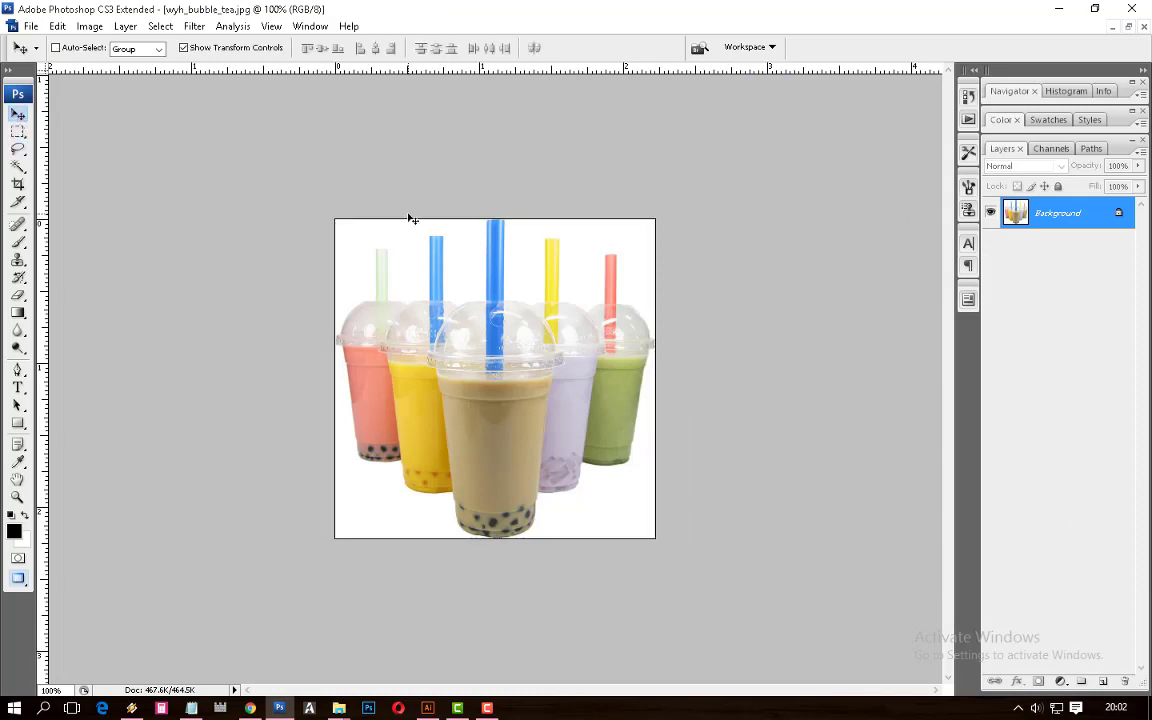
{"action": "key", "text": "ctrl+j"}
{"action": "key", "text": "ctrl+l"}
{"action": "left_click_drag", "start_coordinate": [882, 237], "coordinate": [925, 233]}
{"action": "key", "text": "Return"}
Magic Wand select the cups and expand the selection around them
{"action": "key", "text": "w"}
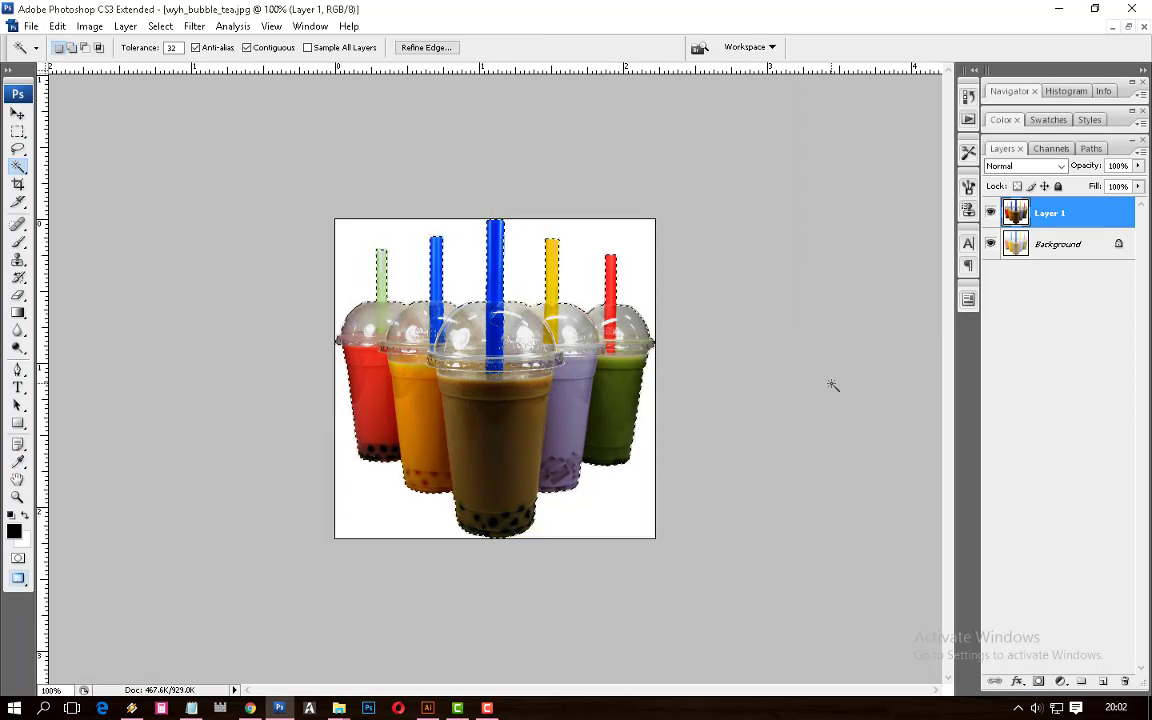
{"action": "left_click", "coordinate": [194, 26]}
{"action": "mouse_move", "coordinate": [174, 203]}
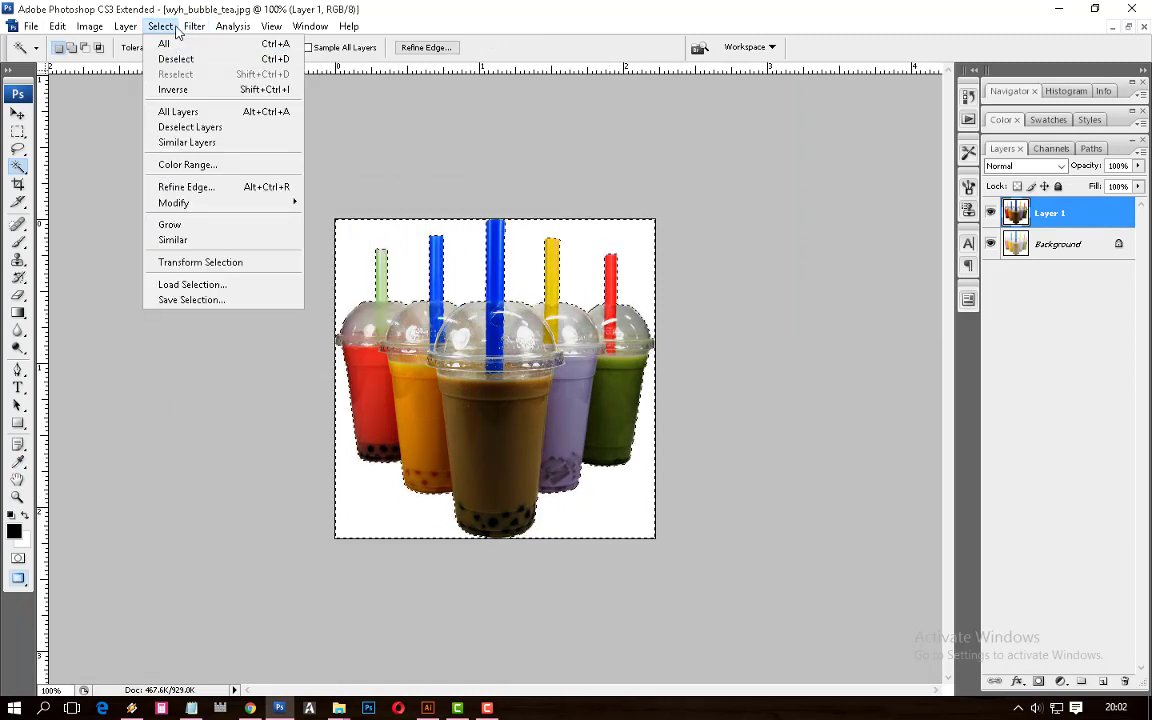
{"action": "left_click", "coordinate": [345, 238]}
{"action": "key", "text": "Return"}
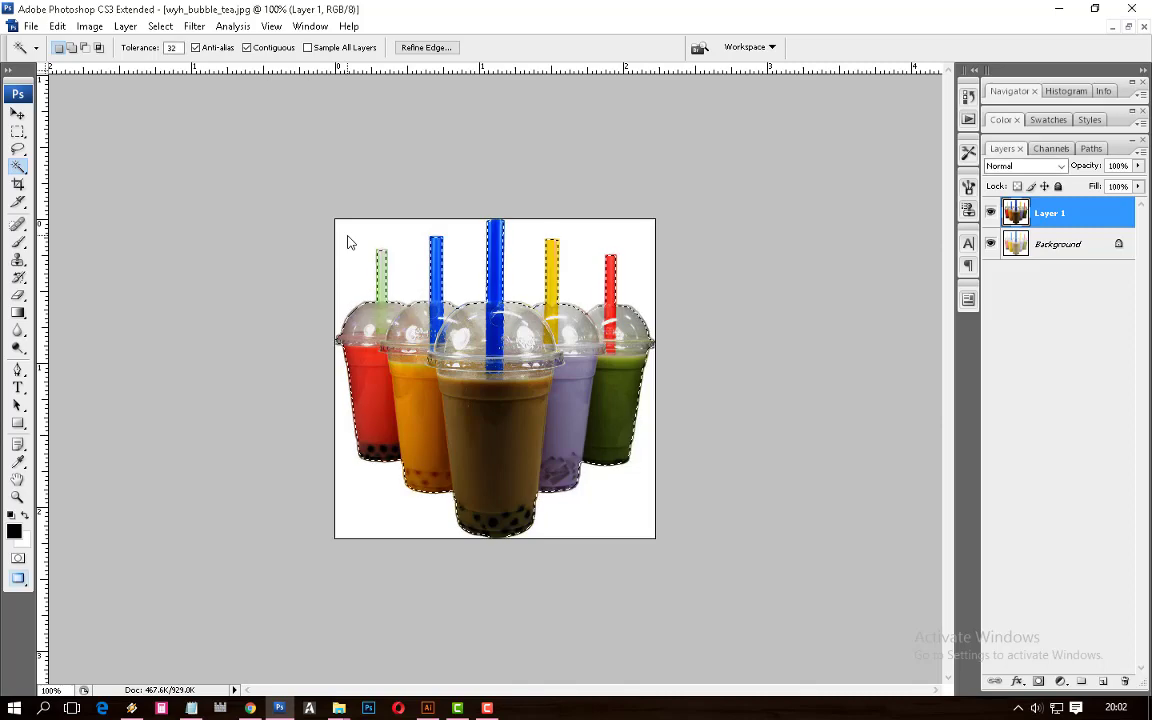
{"action": "left_click", "coordinate": [160, 26]}
{"action": "left_click", "coordinate": [367, 239]}
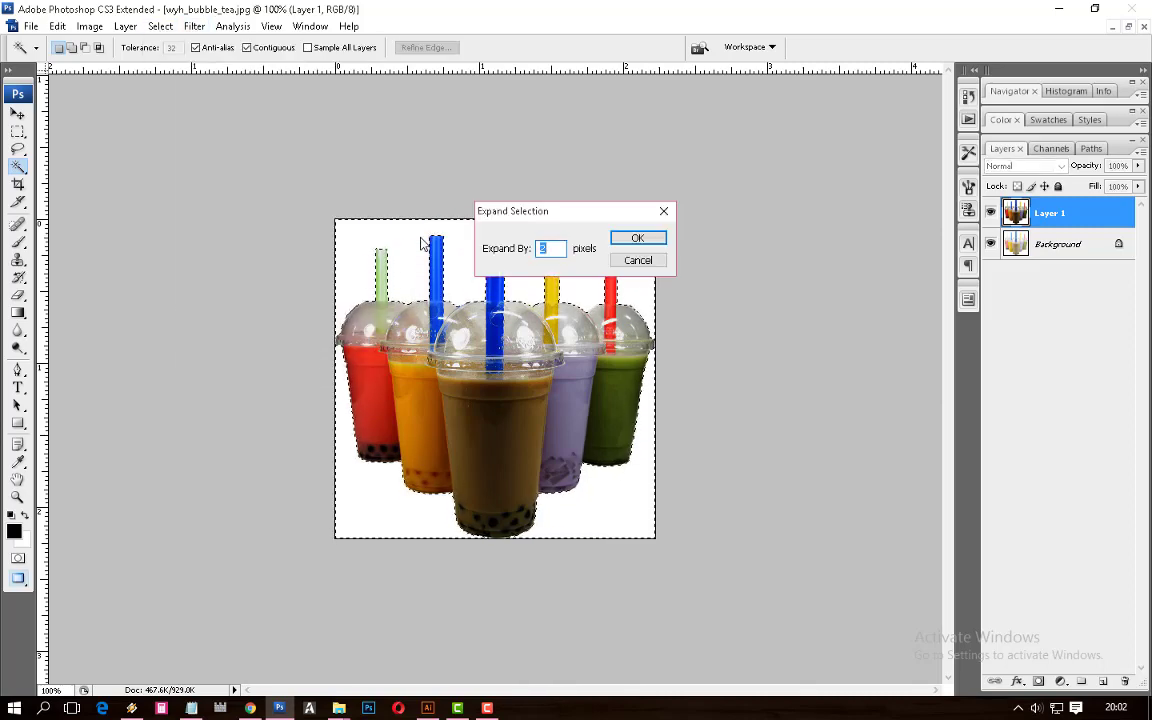
{"action": "key", "text": "Return"}
Copy the selected cups from the original layer and paste them into the poster
{"action": "left_click", "coordinate": [1077, 255]}
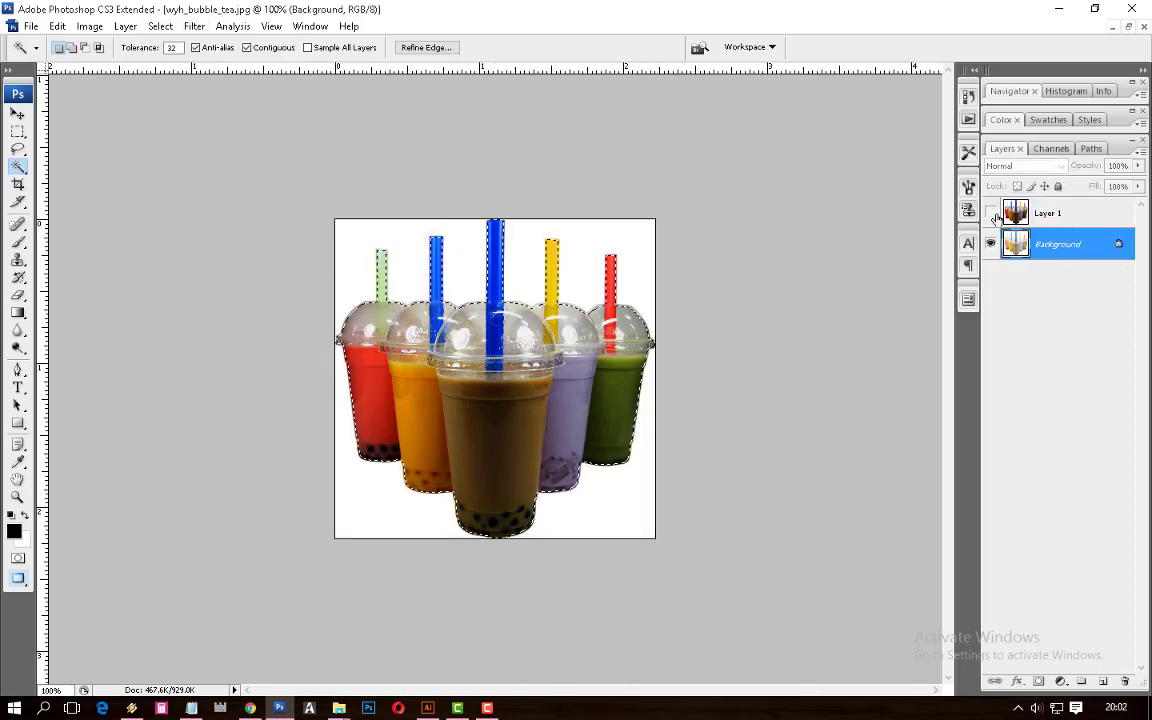
{"action": "key", "text": "ctrl+v"}
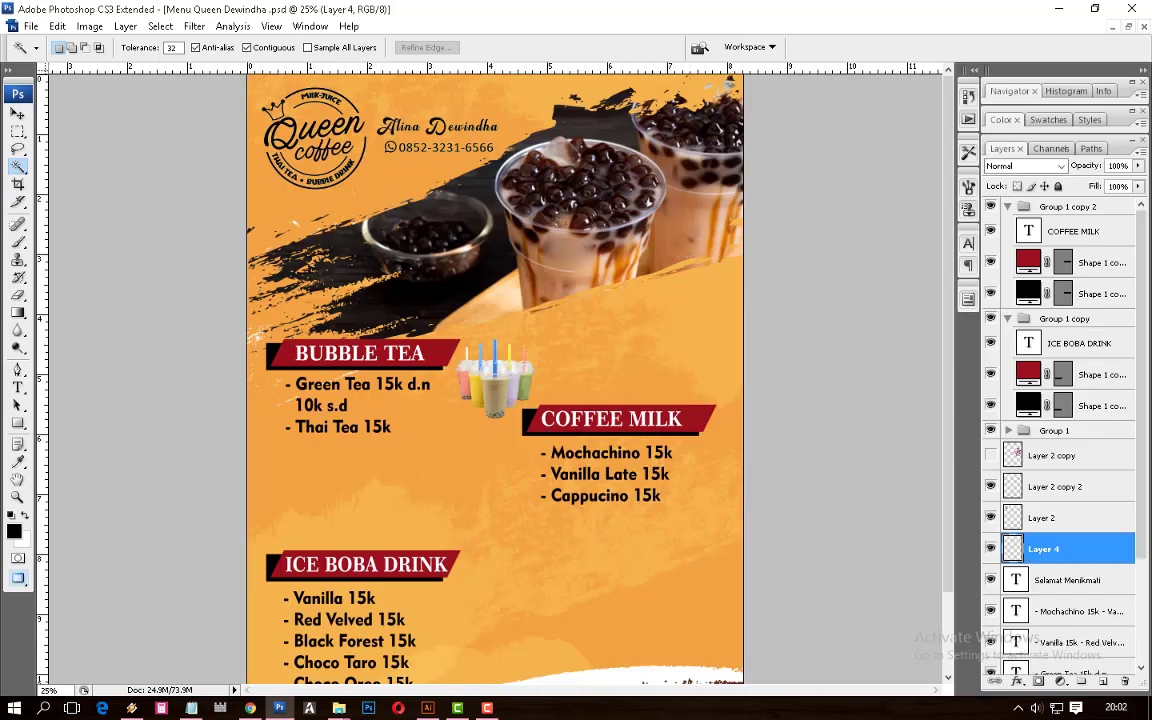
{"action": "key", "text": "ctrl+plus"}
{"action": "key", "text": "ctrl+plus"}
{"action": "key", "text": "ctrl+plus"}
{"action": "left_click_drag", "start_coordinate": [330, 250], "coordinate": [412, 357]}
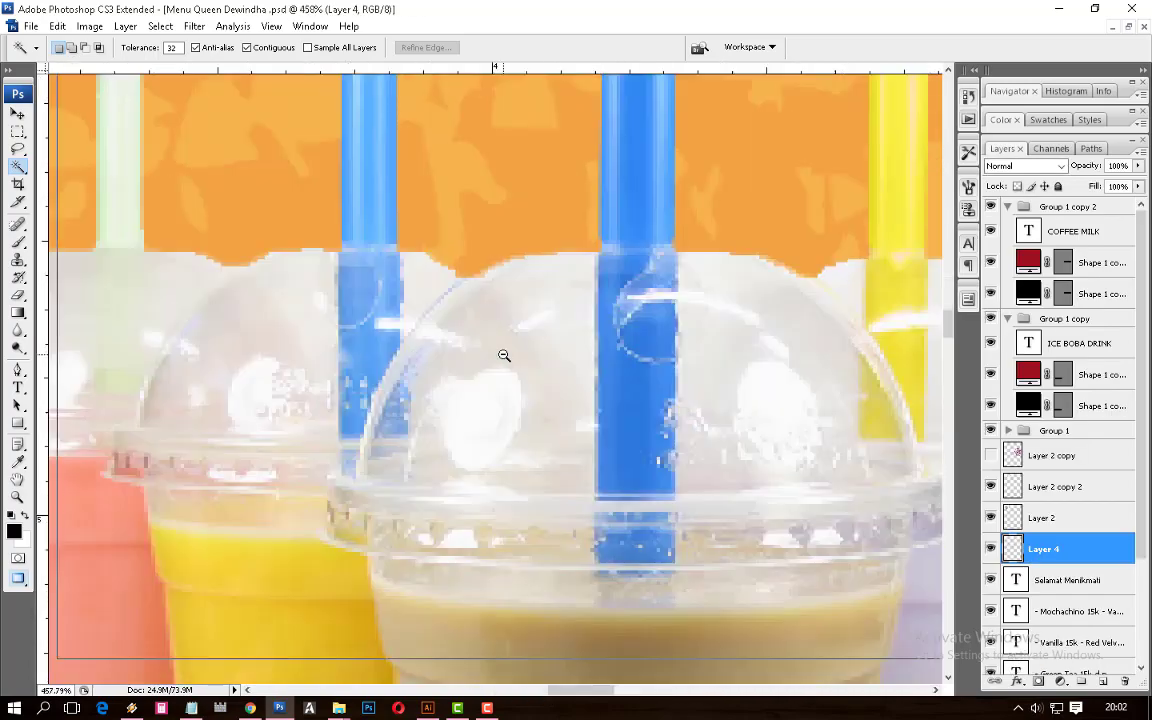
{"action": "key", "text": "ctrl+minus"}
{"action": "key", "text": "ctrl+minus"}
{"action": "key", "text": "ctrl+minus"}
{"action": "key", "text": "ctrl+minus"}
{"action": "key", "text": "ctrl+minus"}
{"action": "key", "text": "ctrl+minus"}
{"action": "key", "text": "ctrl+minus"}
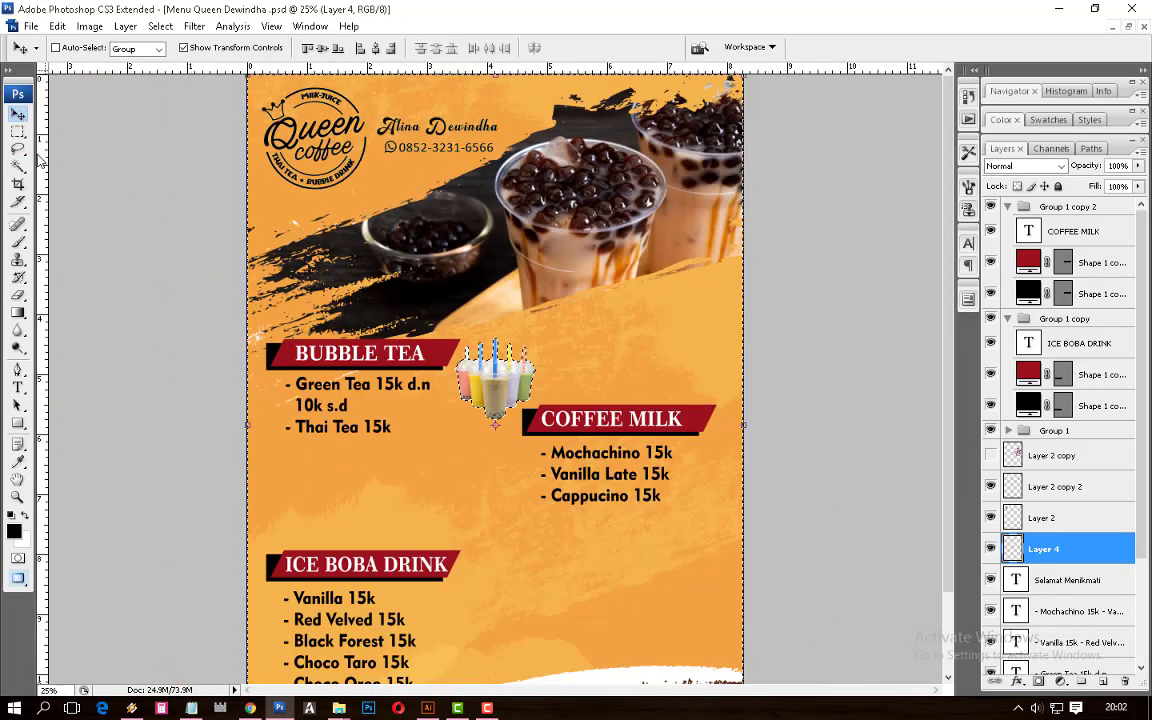
{"action": "scroll", "coordinate": [537, 330], "scroll_direction": "down", "scroll_amount": 3}
Enlarge the cups with Free Transform and place them beside the ICE BOBA DRINK list
{"action": "key", "text": "ctrl+t"}
{"action": "left_click_drag", "start_coordinate": [537, 328], "coordinate": [578, 370]}
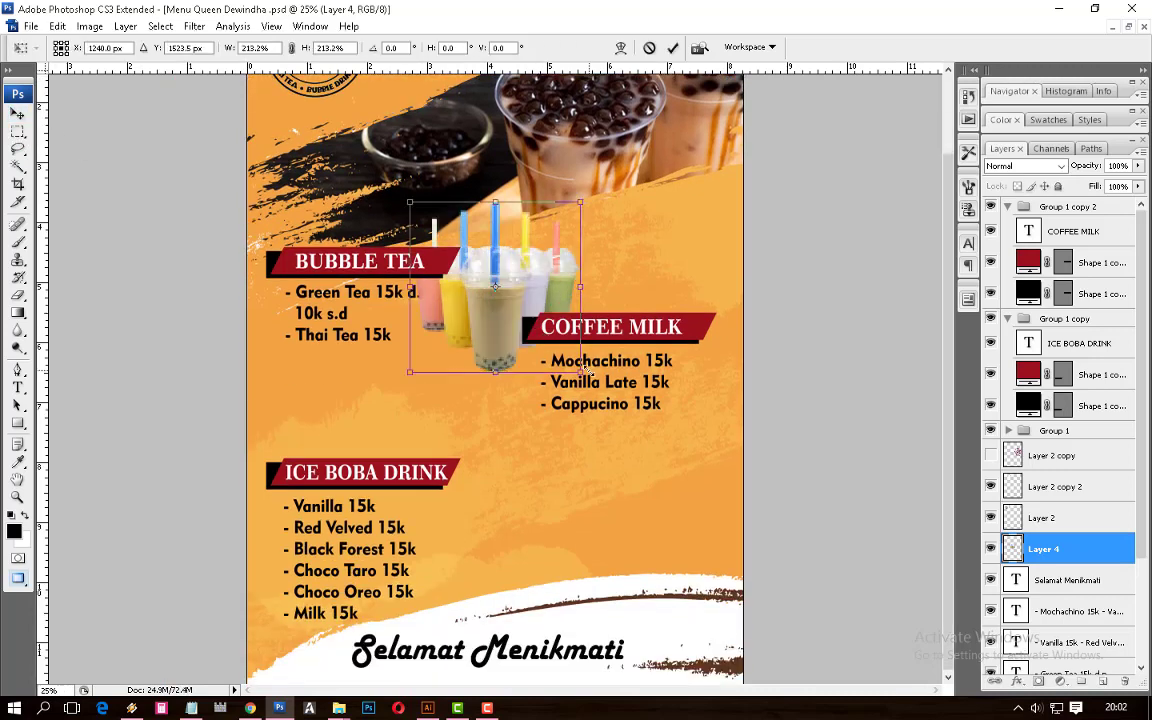
{"action": "key", "text": "Return"}
{"action": "mouse_move", "coordinate": [554, 269]}
{"action": "left_mouse_down"}
{"action": "mouse_move", "coordinate": [599, 514]}
{"action": "mouse_move", "coordinate": [659, 527]}
{"action": "left_mouse_up"}
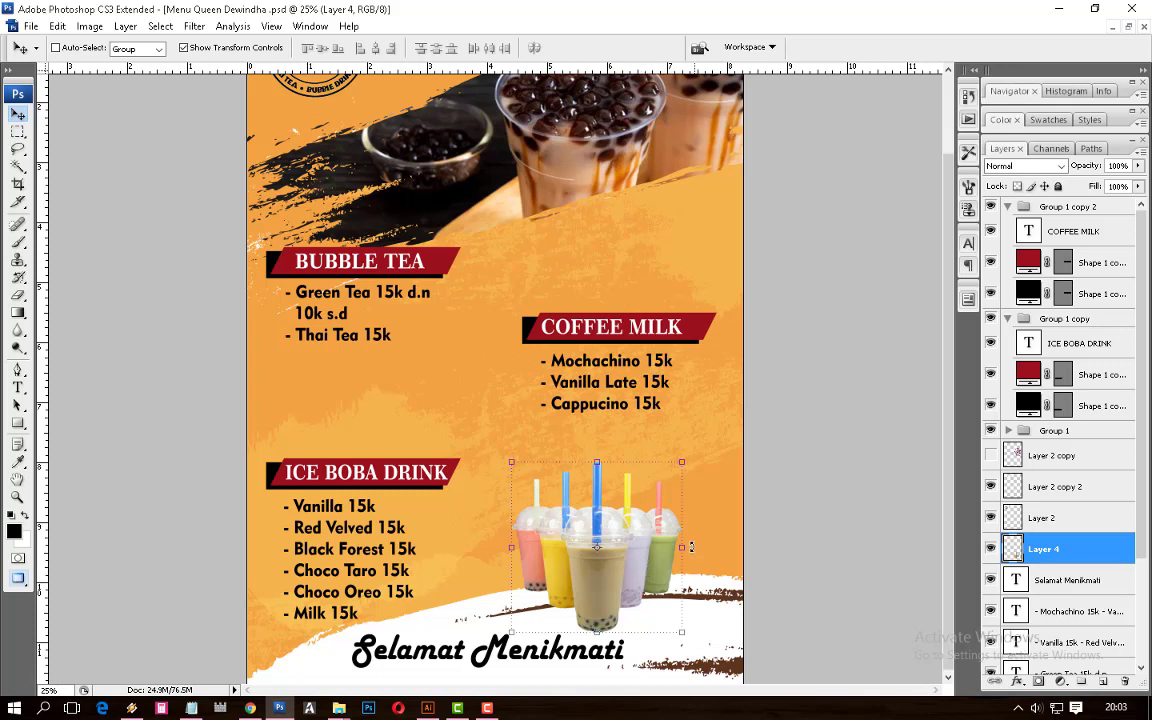
{"action": "left_click_drag", "start_coordinate": [643, 580], "coordinate": [570, 577]}
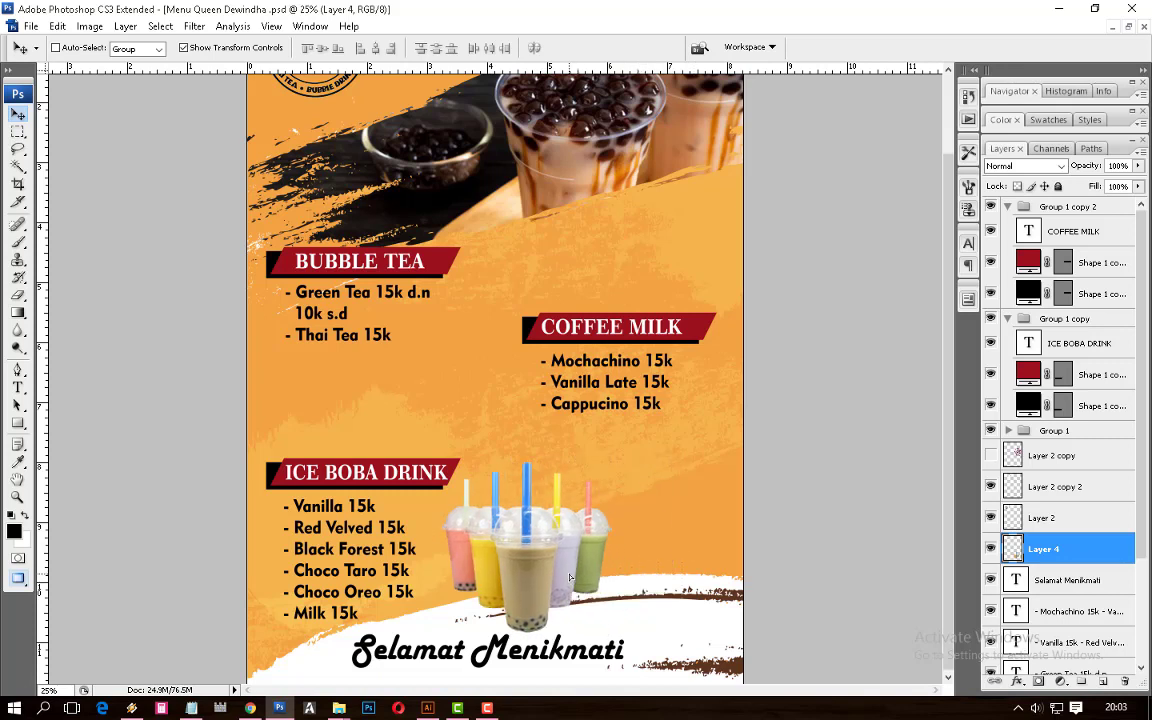
{"action": "left_click", "coordinate": [345, 712]}
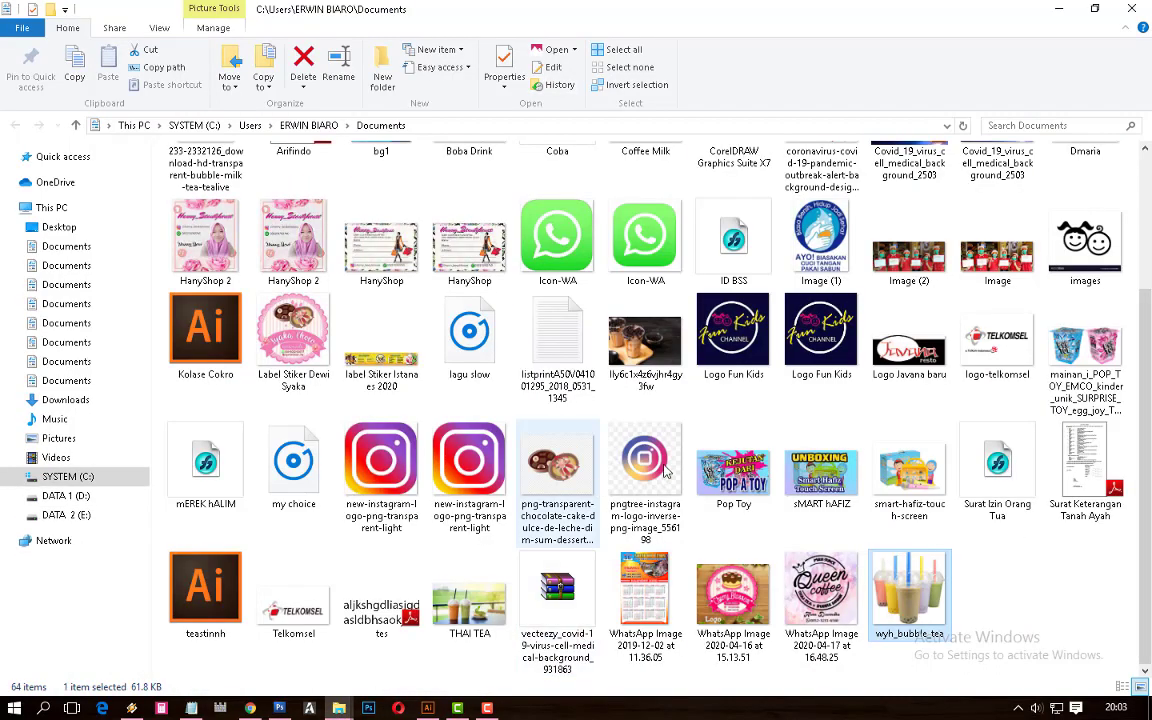
Open the milk-tea cup photo in Photoshop and Magic Wand its white background
{"action": "left_click", "coordinate": [427, 568]}
{"action": "scroll", "coordinate": [570, 420], "scroll_direction": "up", "scroll_amount": 2}
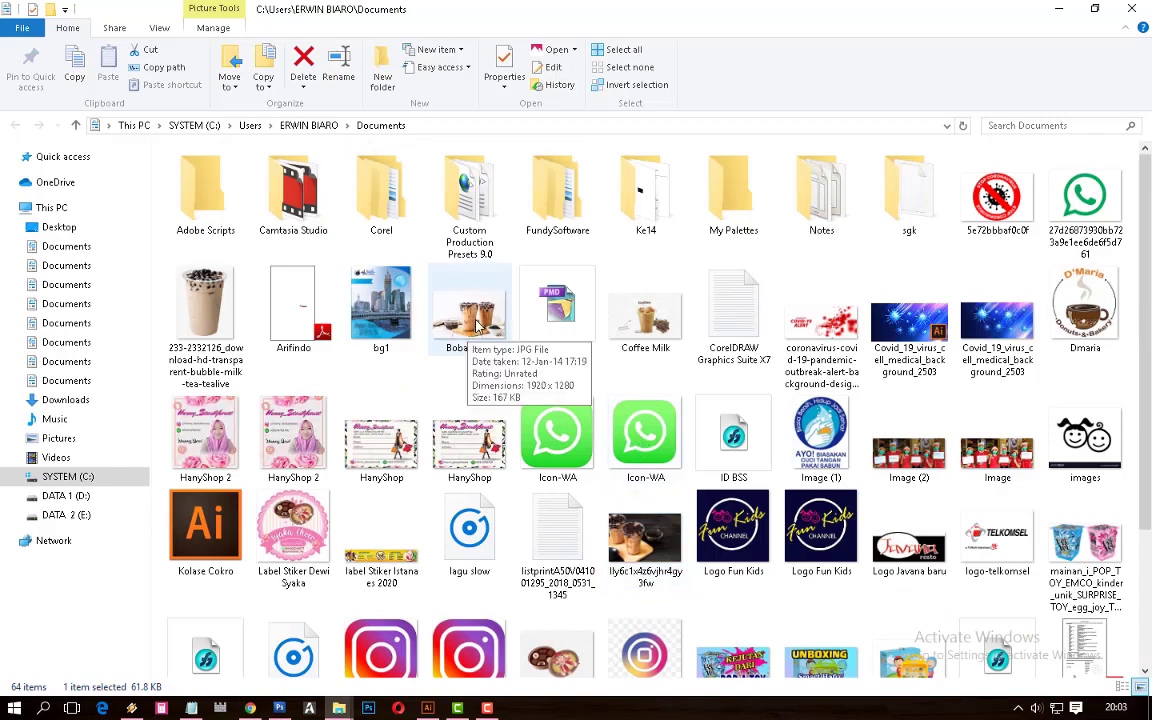
{"action": "left_click_drag", "start_coordinate": [215, 310], "coordinate": [560, 328]}
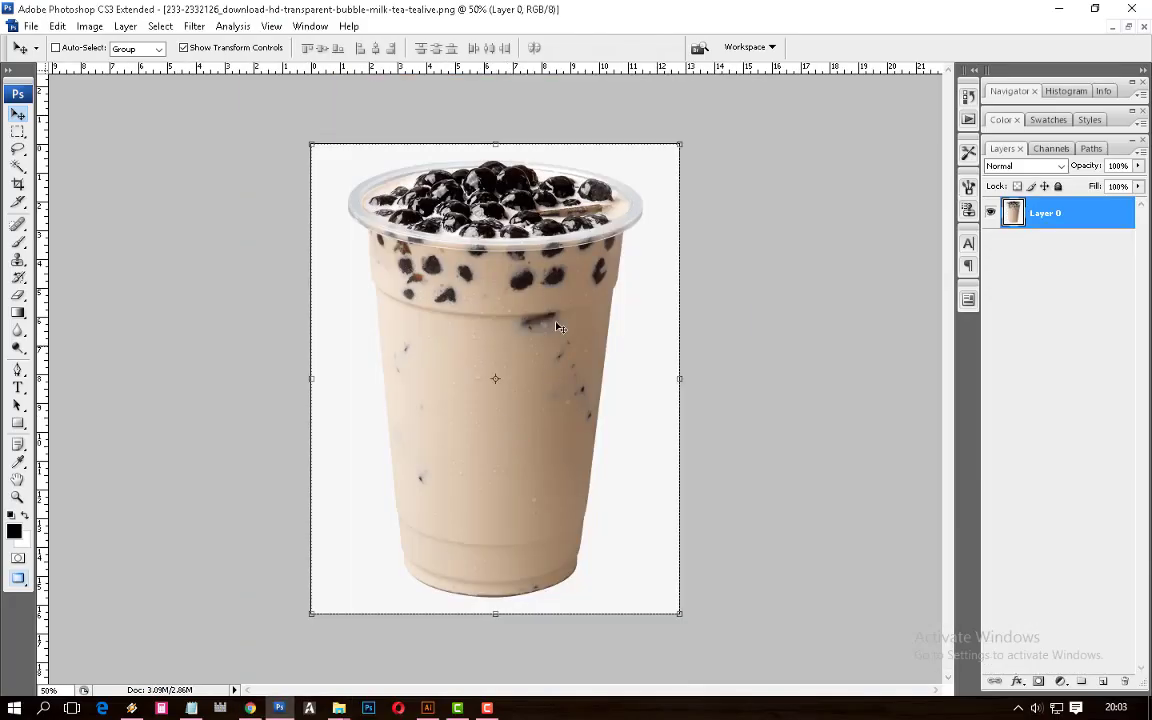
{"action": "key", "text": "w"}
{"action": "left_click", "coordinate": [337, 334]}
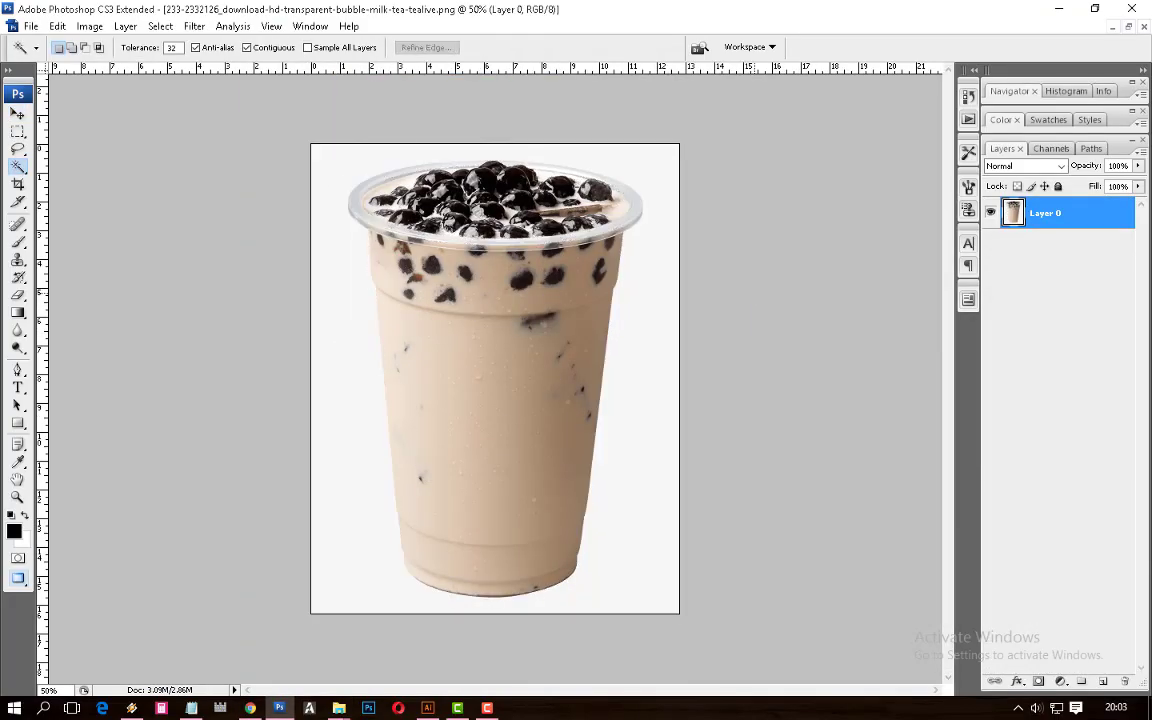
Duplicate the cup layer, darken it with Levels, and invert the selection to the cup
{"action": "key", "text": "ctrl+j"}
{"action": "key", "text": "ctrl+l"}
{"action": "key", "text": "Return"}
{"action": "left_click", "coordinate": [343, 294]}
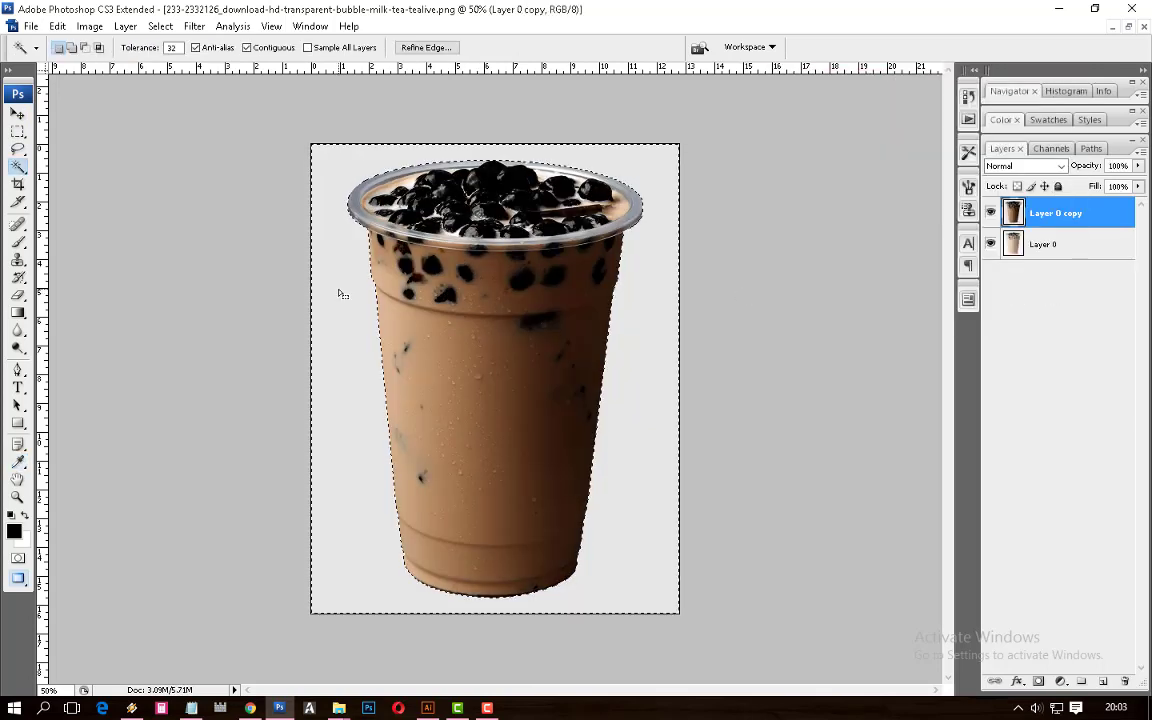
{"action": "key", "text": "ctrl+shift+i"}
Set fill to 60%, hide the darkened copy, and feather the cup selection on the original layer
{"action": "key", "text": "shift+6"}
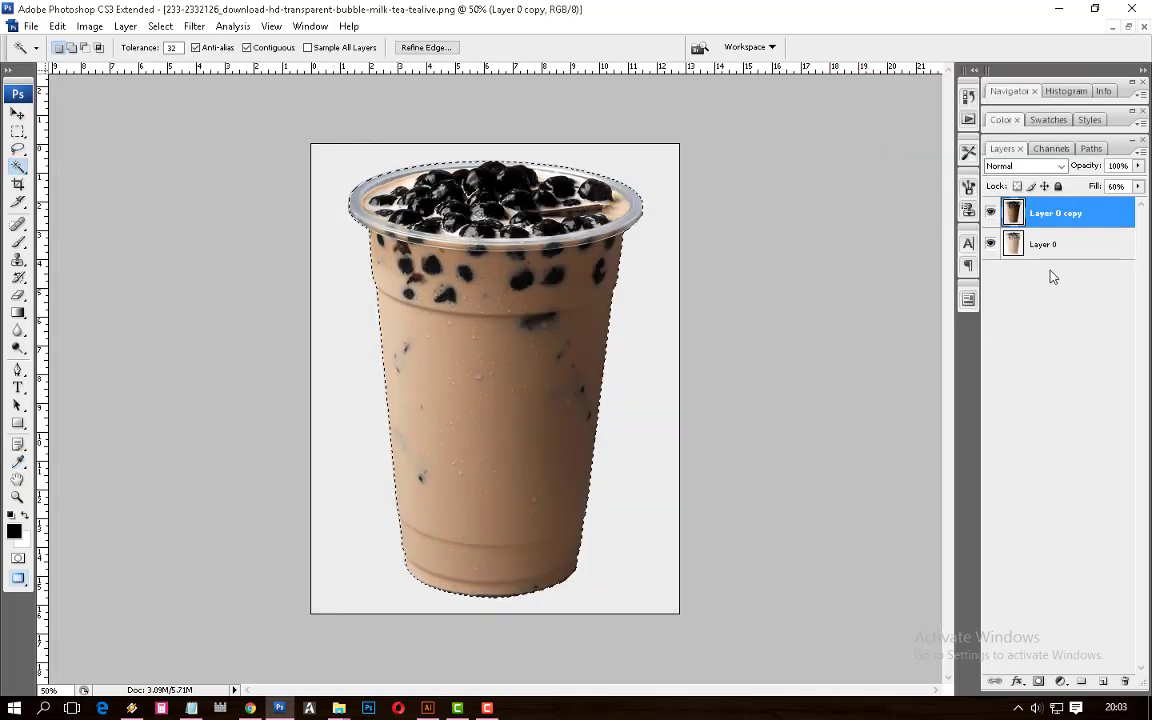
{"action": "left_click", "coordinate": [990, 212]}
{"action": "left_click", "coordinate": [1047, 244]}
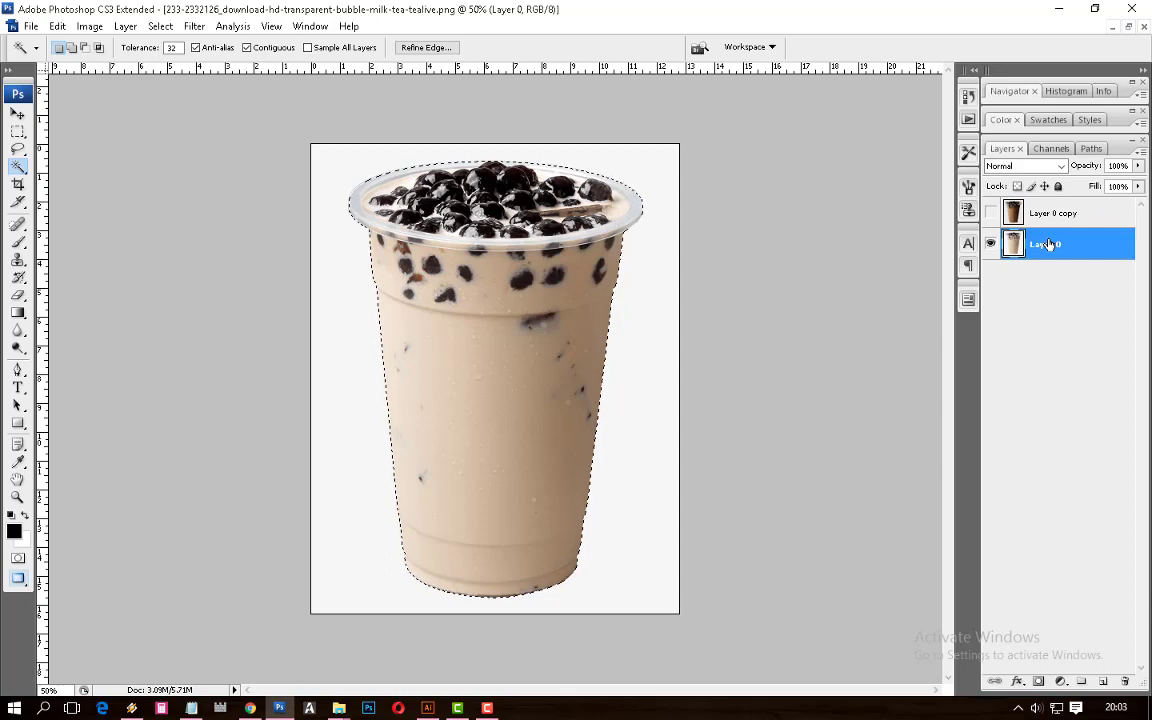
{"action": "key", "text": "alt+ctrl+d"}
{"action": "key", "text": "Return"}
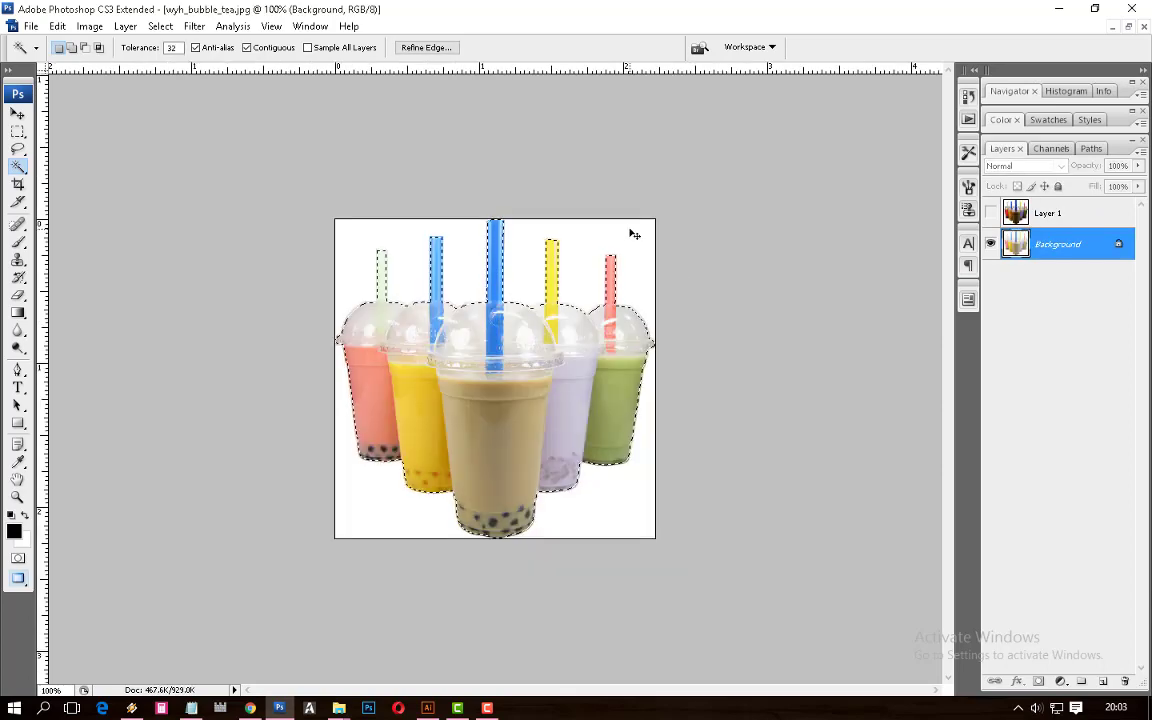
Paste the cut-out cup into the poster and scale it down twice
{"action": "key", "text": "ctrl+v"}
{"action": "key", "text": "v"}
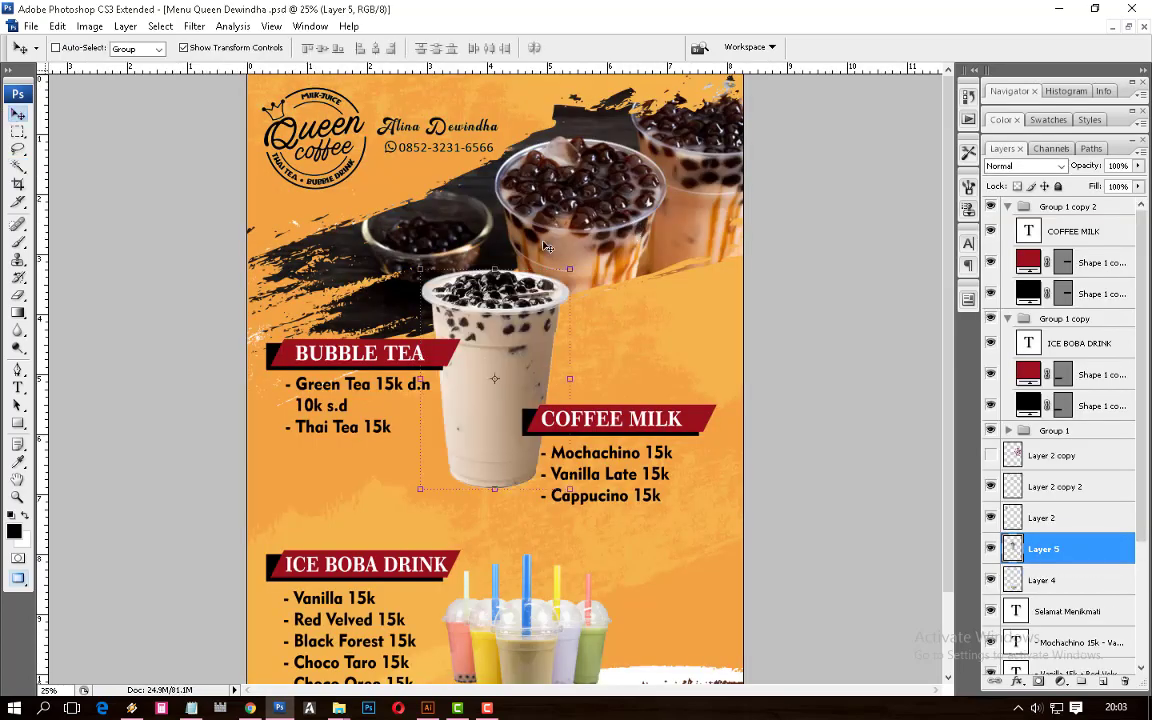
{"action": "left_click_drag", "start_coordinate": [569, 268], "coordinate": [527, 314]}
{"action": "key", "text": "Return"}
{"action": "scroll", "coordinate": [475, 300], "scroll_direction": "down", "scroll_amount": 3}
{"action": "left_click_drag", "start_coordinate": [450, 276], "coordinate": [305, 417]}
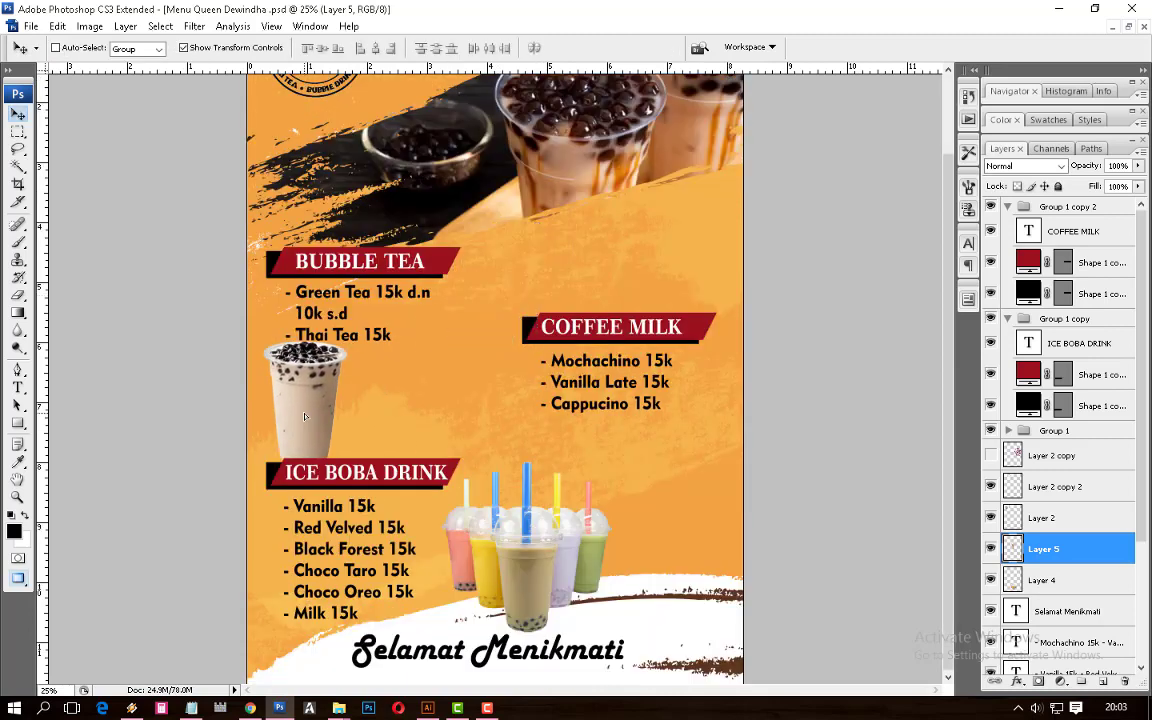
{"action": "key", "text": "ctrl+t"}
{"action": "left_click_drag", "start_coordinate": [263, 341], "coordinate": [272, 360]}
{"action": "key", "text": "Return"}
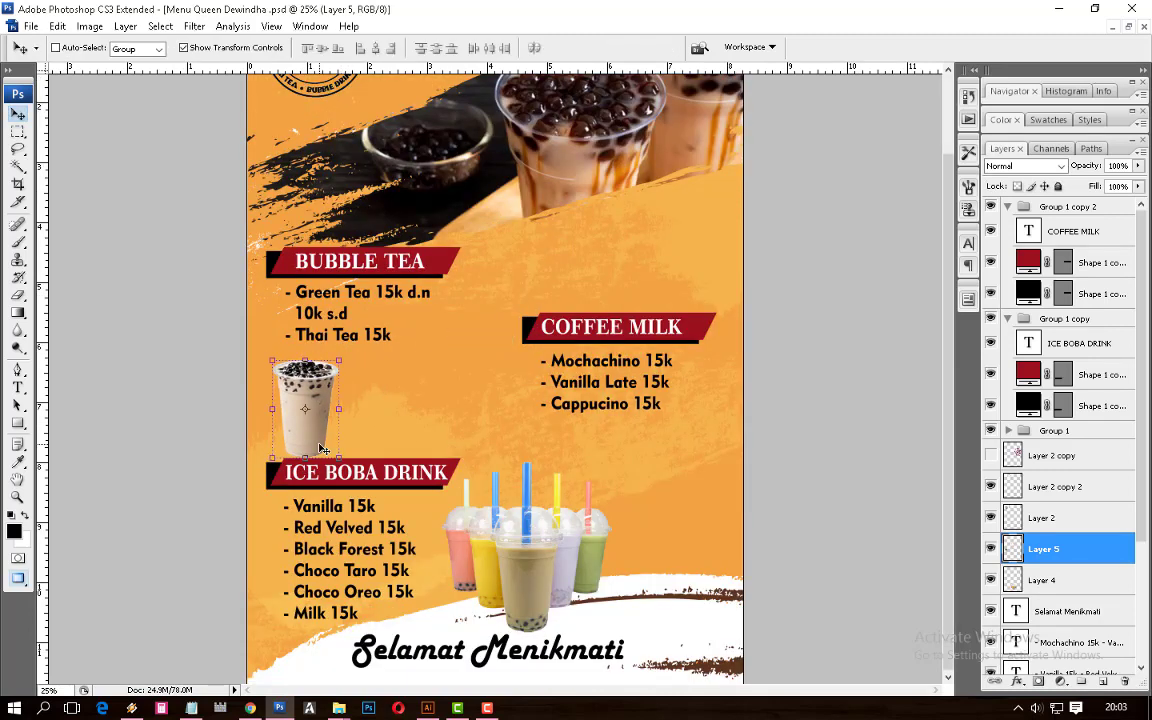
Nudge the five-cup image and move the small cup under the BUBBLE TEA list
{"action": "left_click_drag", "start_coordinate": [320, 449], "coordinate": [675, 586]}
{"action": "left_click", "coordinate": [572, 607], "text": "ctrl"}
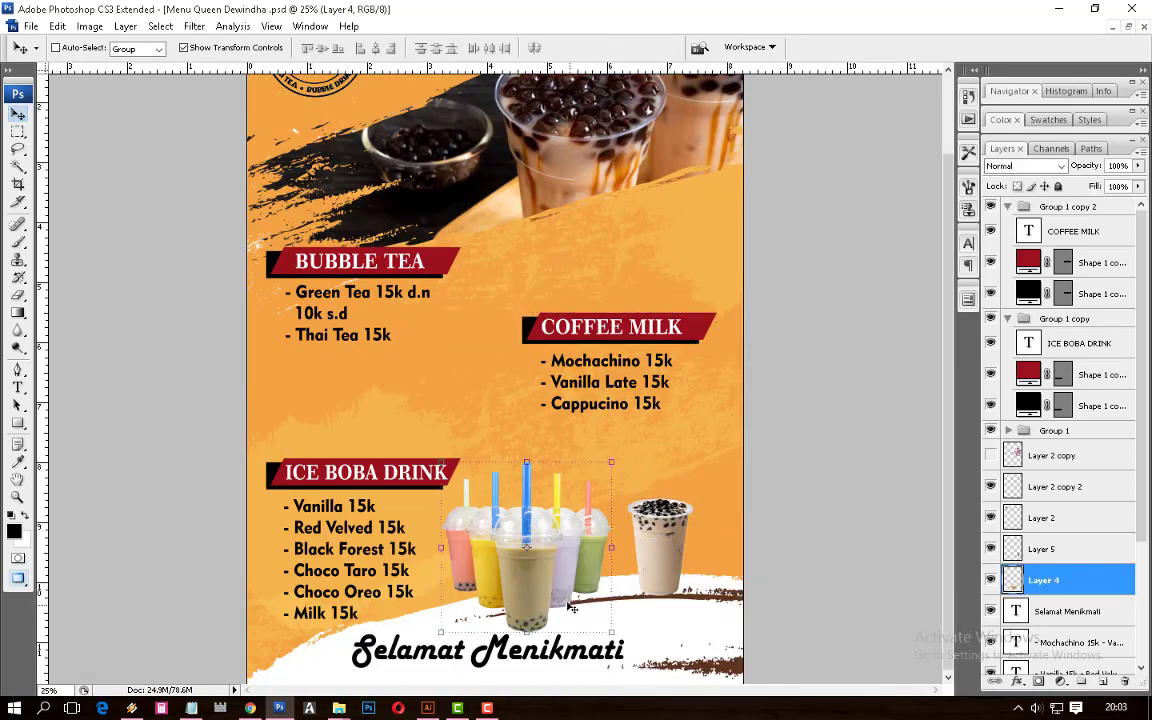
{"action": "mouse_move", "coordinate": [572, 607]}
{"action": "left_mouse_down"}
{"action": "mouse_move", "coordinate": [540, 578]}
{"action": "mouse_move", "coordinate": [565, 578]}
{"action": "left_mouse_up"}
{"action": "right_click", "coordinate": [662, 534]}
{"action": "left_click", "coordinate": [700, 601]}
{"action": "left_click_drag", "start_coordinate": [731, 543], "coordinate": [385, 400]}
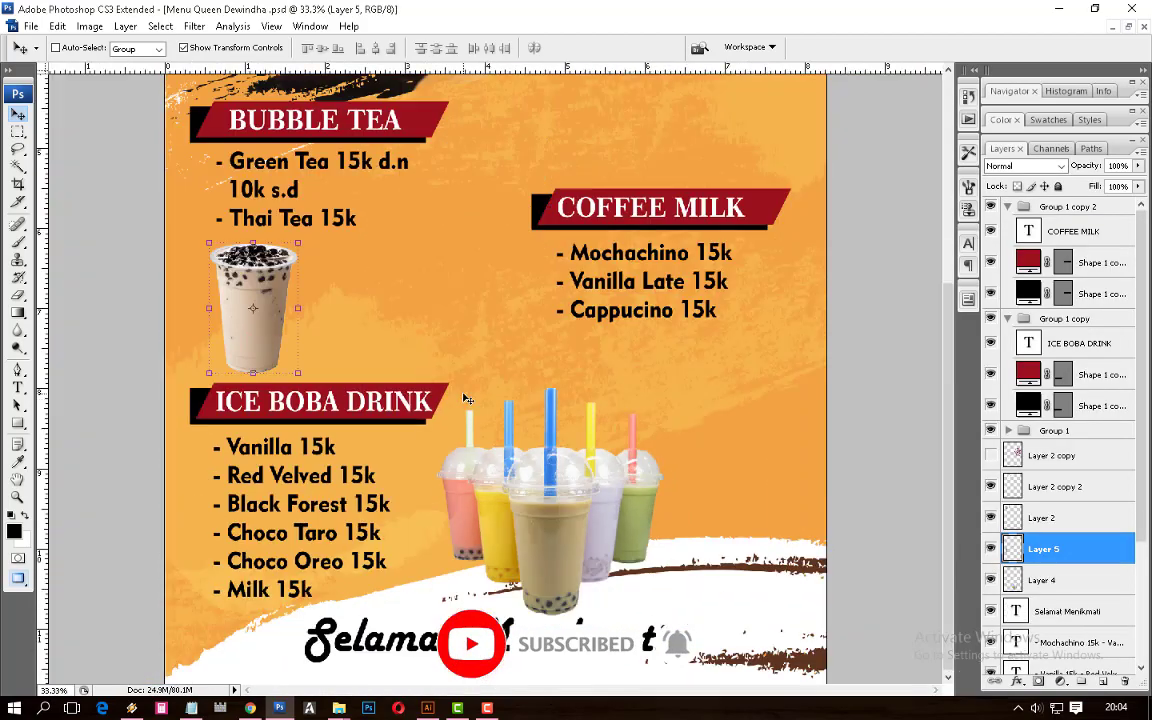
Open the THAI TEA photo from File Explorer in Photoshop
{"action": "left_click", "coordinate": [505, 635]}
{"action": "mouse_move", "coordinate": [339, 708]}
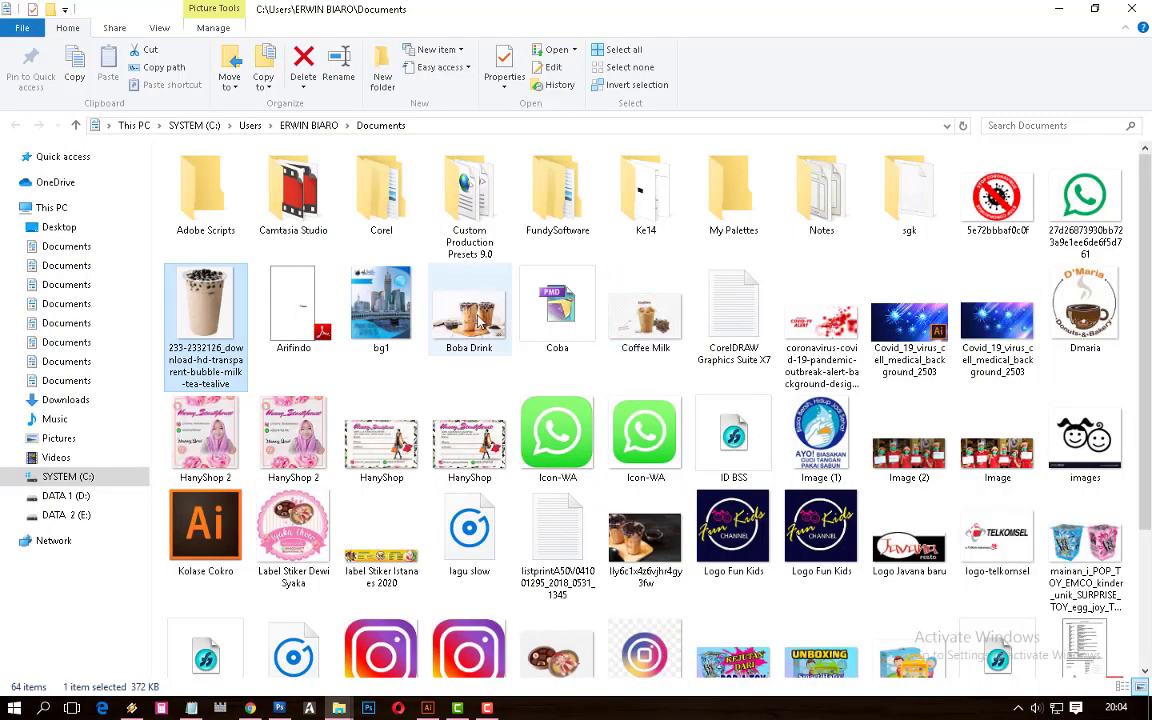
{"action": "scroll", "coordinate": [515, 360], "scroll_direction": "down", "scroll_amount": 3}
{"action": "left_click_drag", "start_coordinate": [908, 590], "coordinate": [500, 530]}
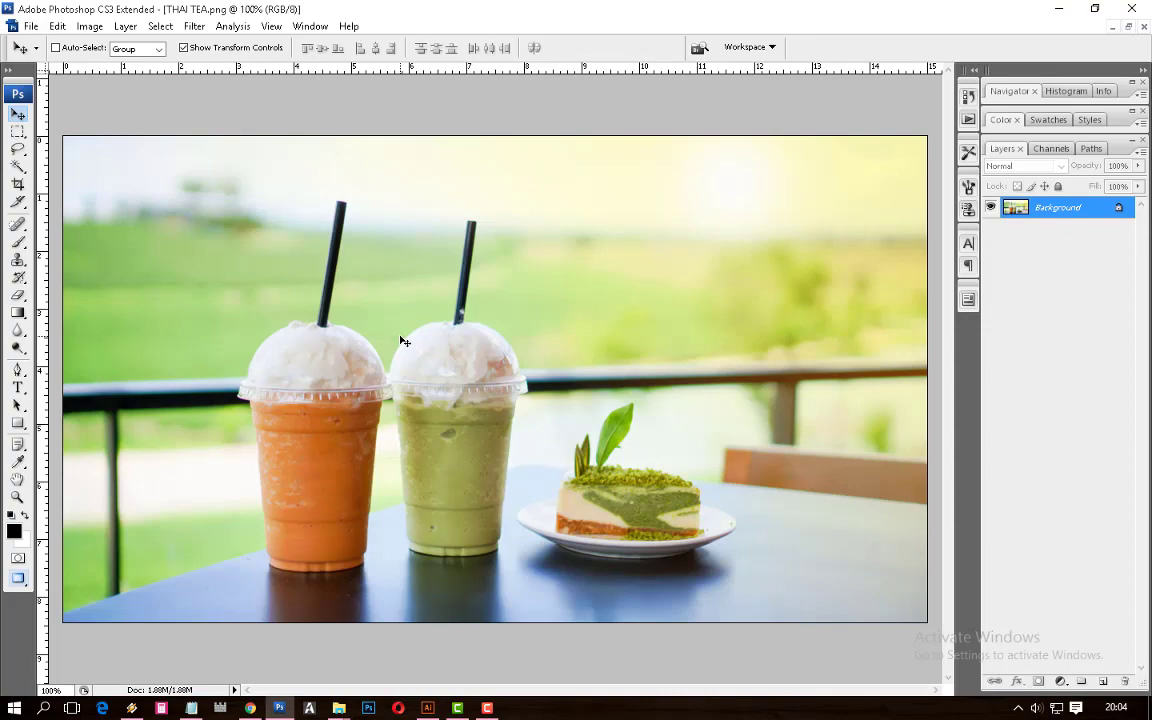
Paste the THAI TEA photo into the menu poster and position it
{"action": "key", "text": "ctrl+Tab"}
{"action": "scroll", "coordinate": [508, 498], "scroll_direction": "down", "scroll_amount": 3}
{"action": "scroll", "coordinate": [508, 498], "scroll_direction": "down", "scroll_amount": 3}
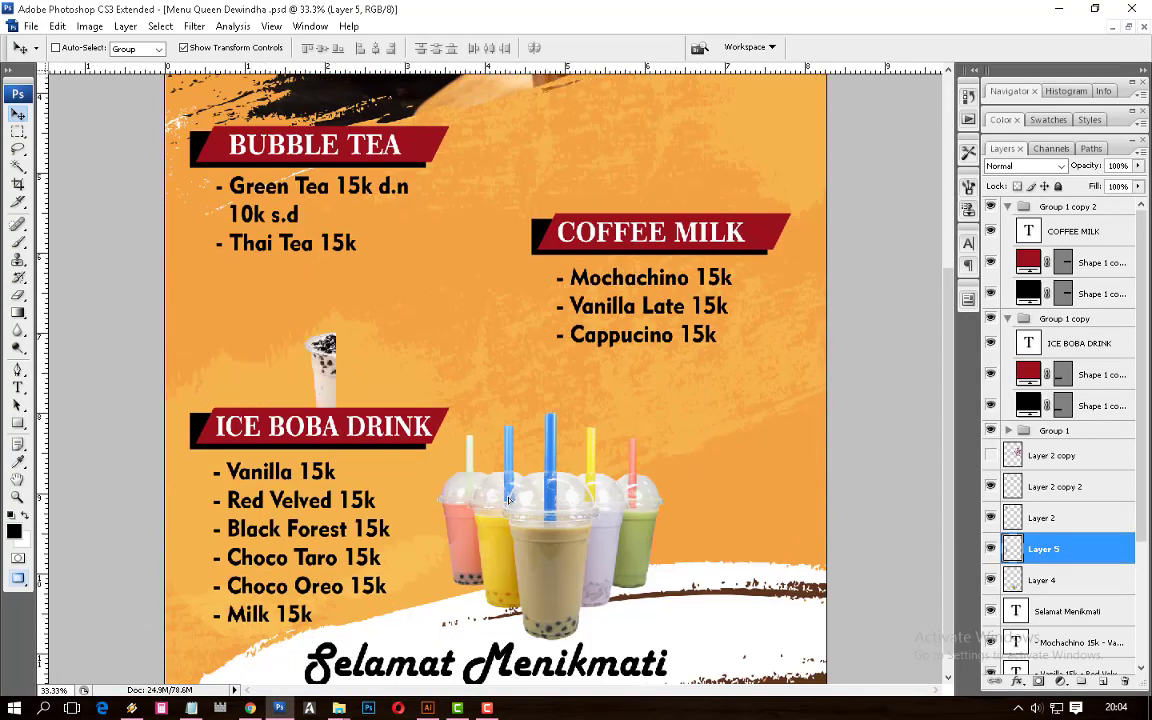
{"action": "left_click_drag", "start_coordinate": [508, 498], "coordinate": [900, 650]}
{"action": "scroll", "coordinate": [508, 498], "scroll_direction": "up", "scroll_amount": 2}
{"action": "key", "text": "ctrl+v"}
{"action": "mouse_move", "coordinate": [450, 407]}
{"action": "left_mouse_down"}
{"action": "mouse_move", "coordinate": [284, 463]}
{"action": "mouse_move", "coordinate": [287, 452]}
{"action": "left_mouse_up"}
Try blend modes on the drink photo, reset it to Normal, then delete it
{"action": "left_click", "coordinate": [1025, 166]}
{"action": "key", "text": "Down"}
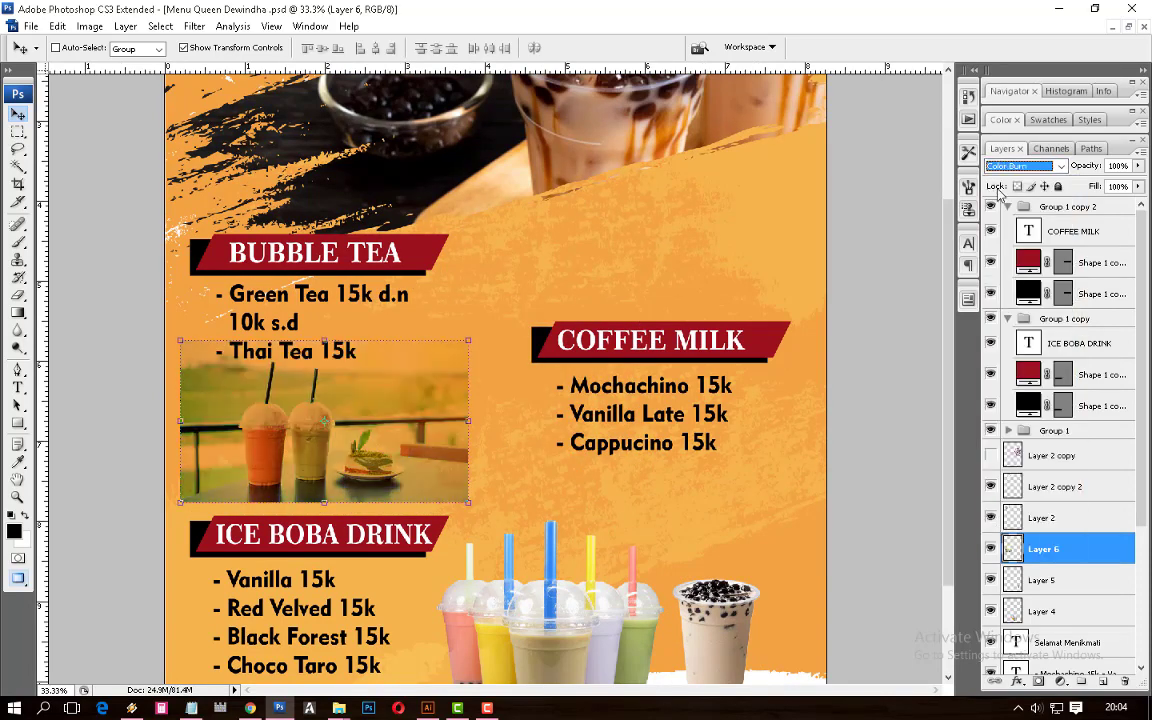
{"action": "key", "text": "Down"}
{"action": "key", "text": "Down"}
{"action": "key", "text": "Down"}
{"action": "key", "text": "Down"}
{"action": "key", "text": "Down"}
{"action": "key", "text": "Down"}
{"action": "key", "text": "Up"}
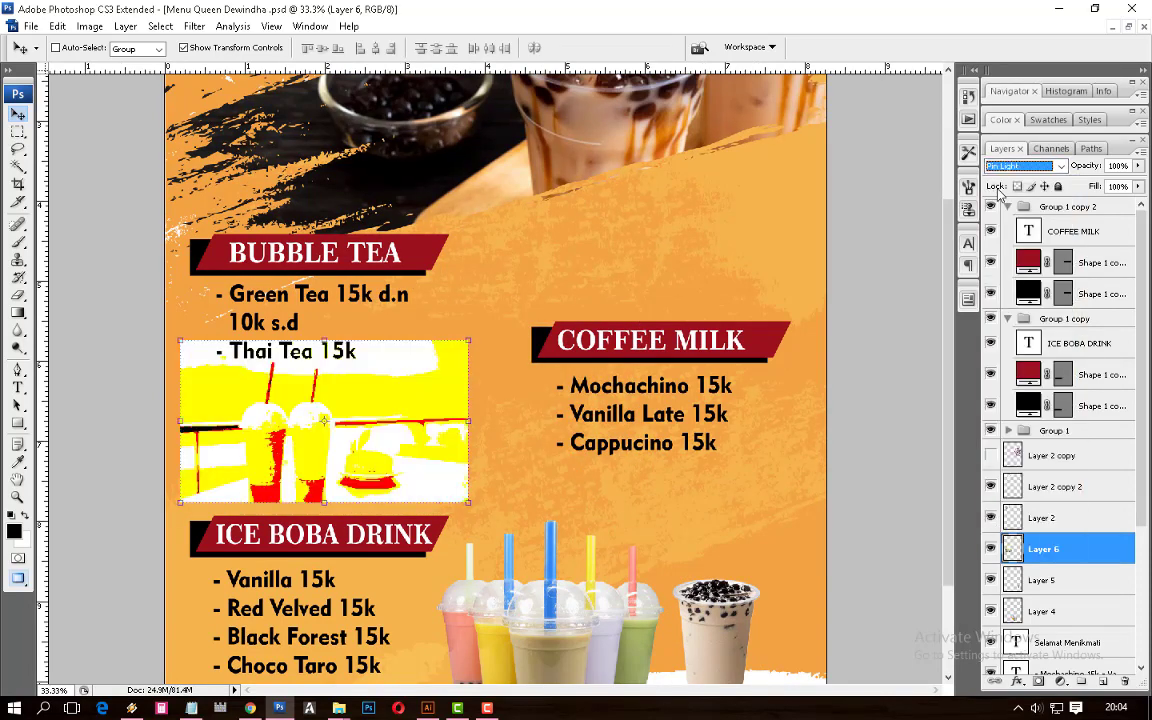
{"action": "key", "text": "Home"}
{"action": "key", "text": "Delete"}
{"action": "key", "text": "ctrl+Tab"}
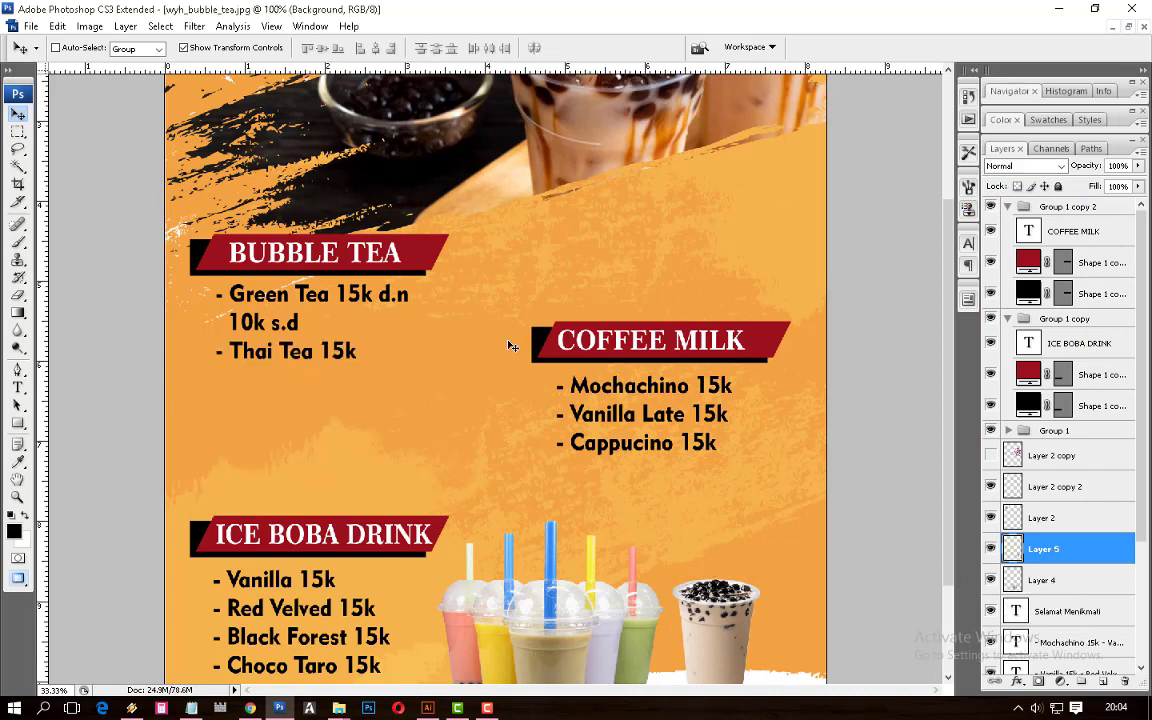
{"action": "key", "text": "ctrl+Tab"}
Reopen THAI TEA.png from the Documents folder in Photoshop
{"action": "scroll", "coordinate": [588, 285], "scroll_direction": "up", "scroll_amount": 3}
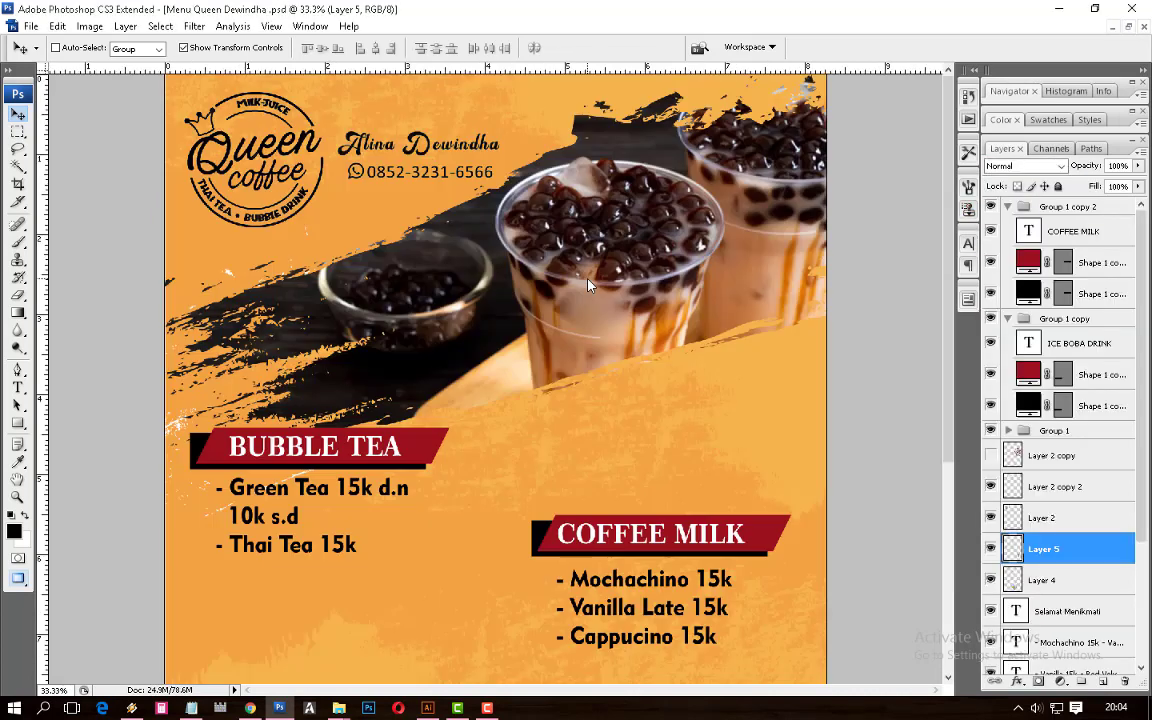
{"action": "left_click", "coordinate": [460, 575]}
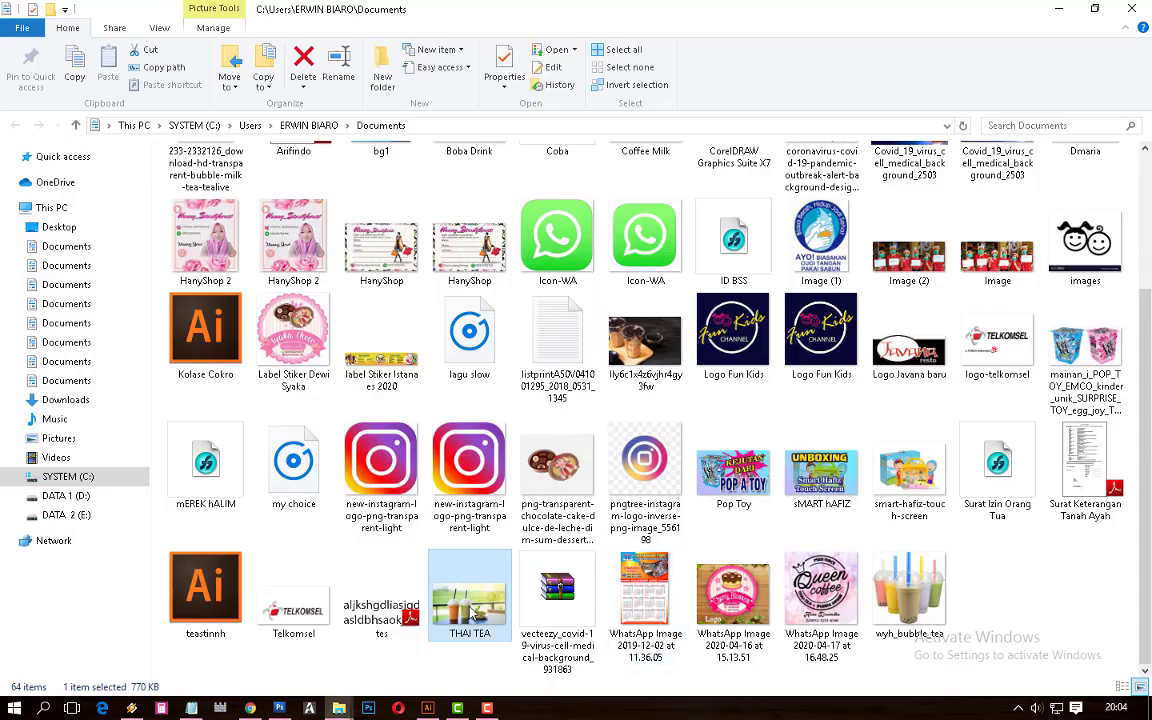
{"action": "left_click", "coordinate": [279, 707]}
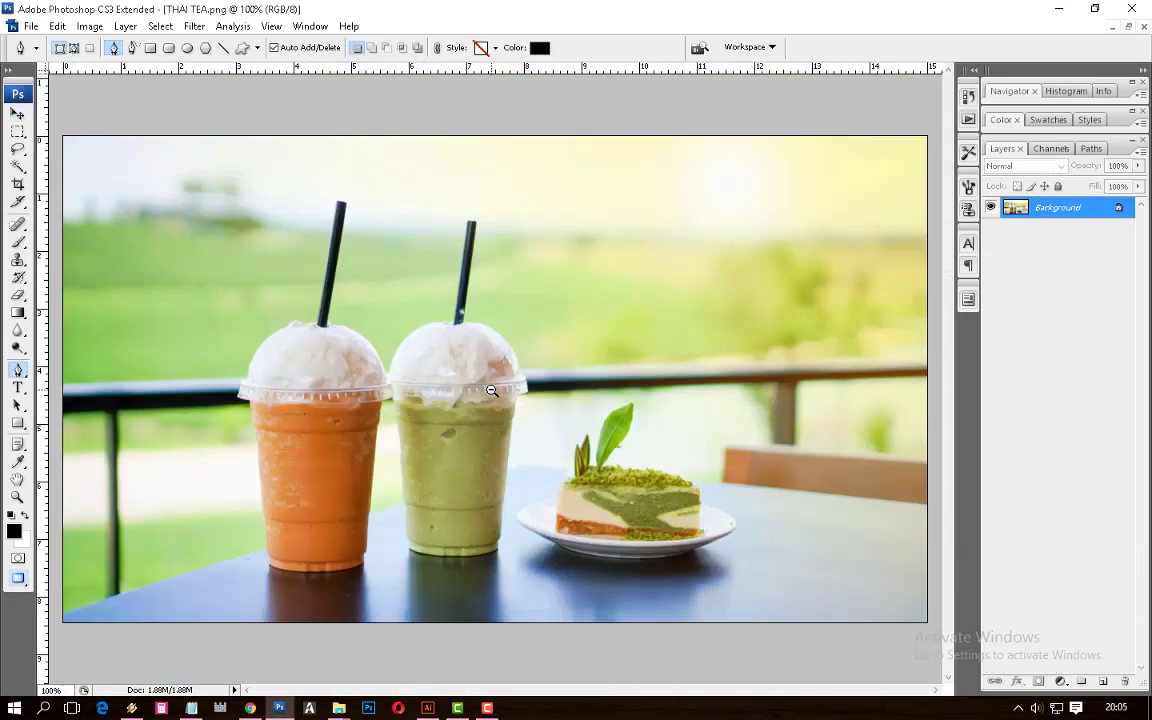
Zoom in on the two THAI TEA cups and switch the Pen tool to Paths mode
{"action": "left_click_drag", "start_coordinate": [230, 340], "coordinate": [492, 469]}
{"action": "left_click", "coordinate": [457, 381]}
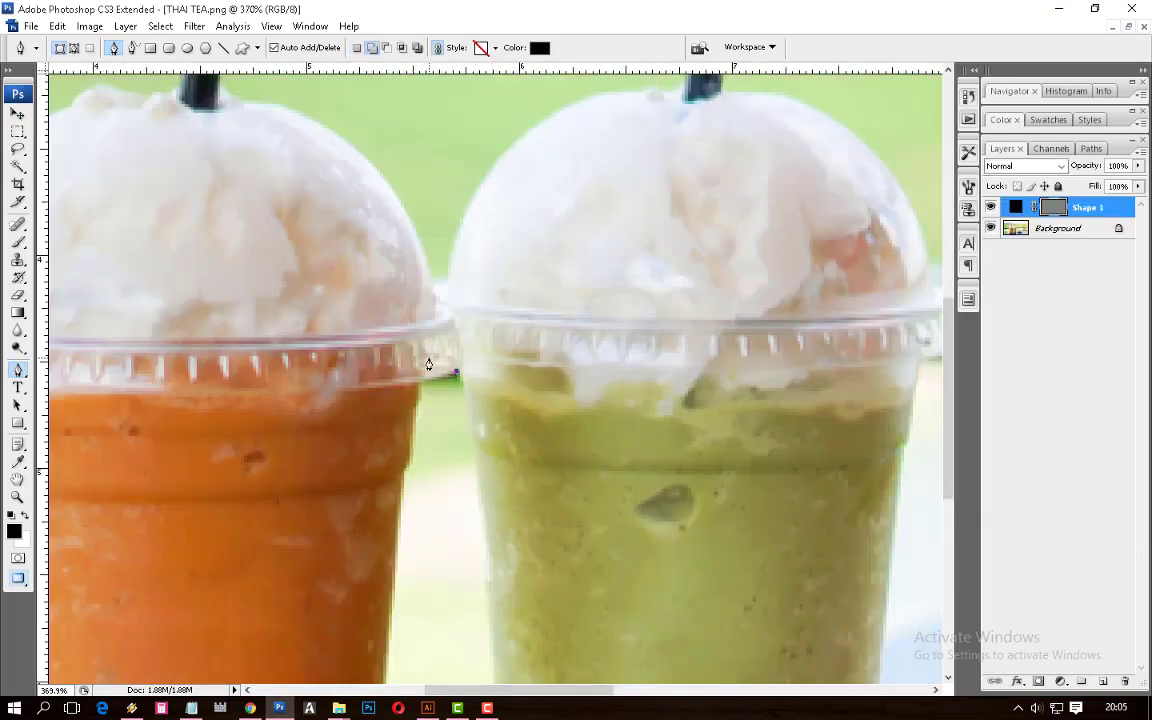
{"action": "key", "text": "ctrl+z"}
{"action": "left_click", "coordinate": [74, 47]}
{"action": "key", "text": "ctrl+plus"}
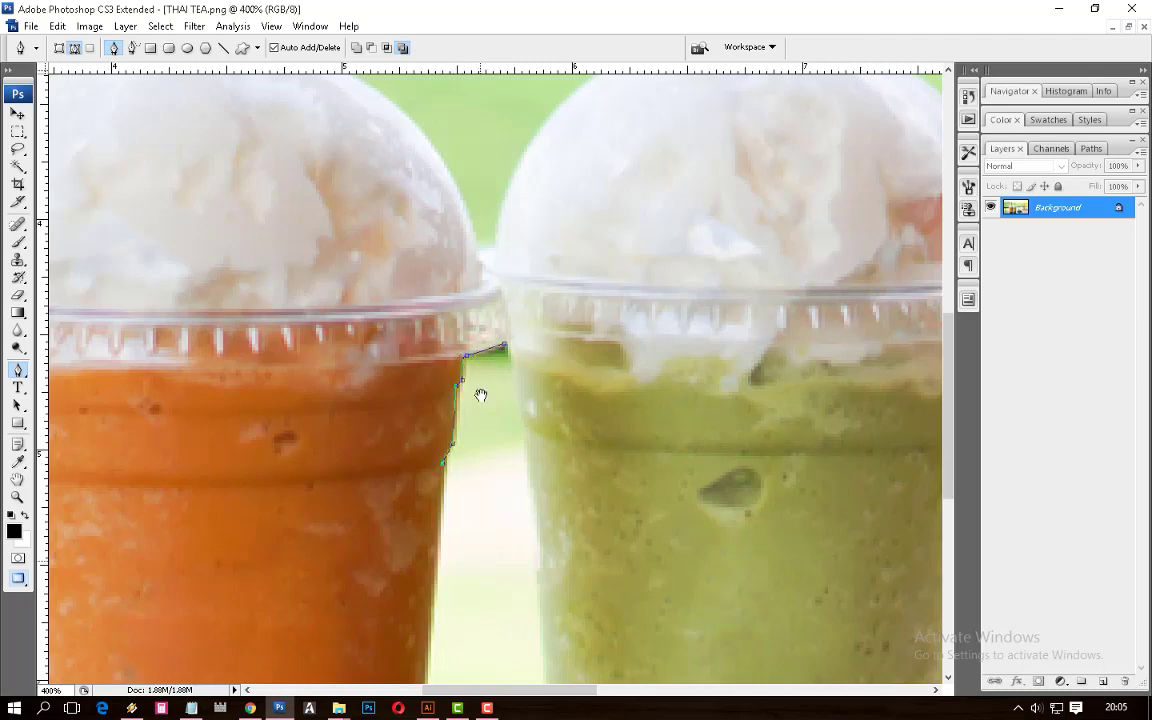
{"action": "left_click_drag", "start_coordinate": [481, 395], "coordinate": [489, 235]}
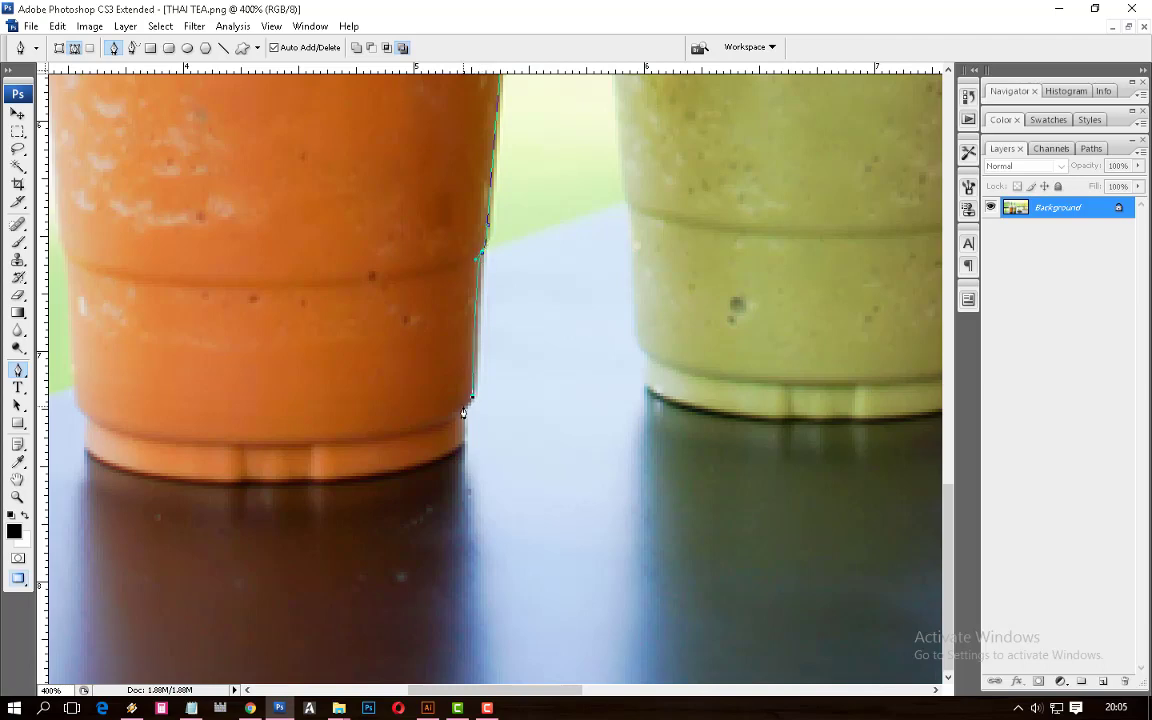
Trace the orange cup's base, ridge, left side and lid edge with pen anchors
{"action": "left_click", "coordinate": [451, 456]}
{"action": "scroll", "coordinate": [544, 393], "scroll_direction": "left", "scroll_amount": 5}
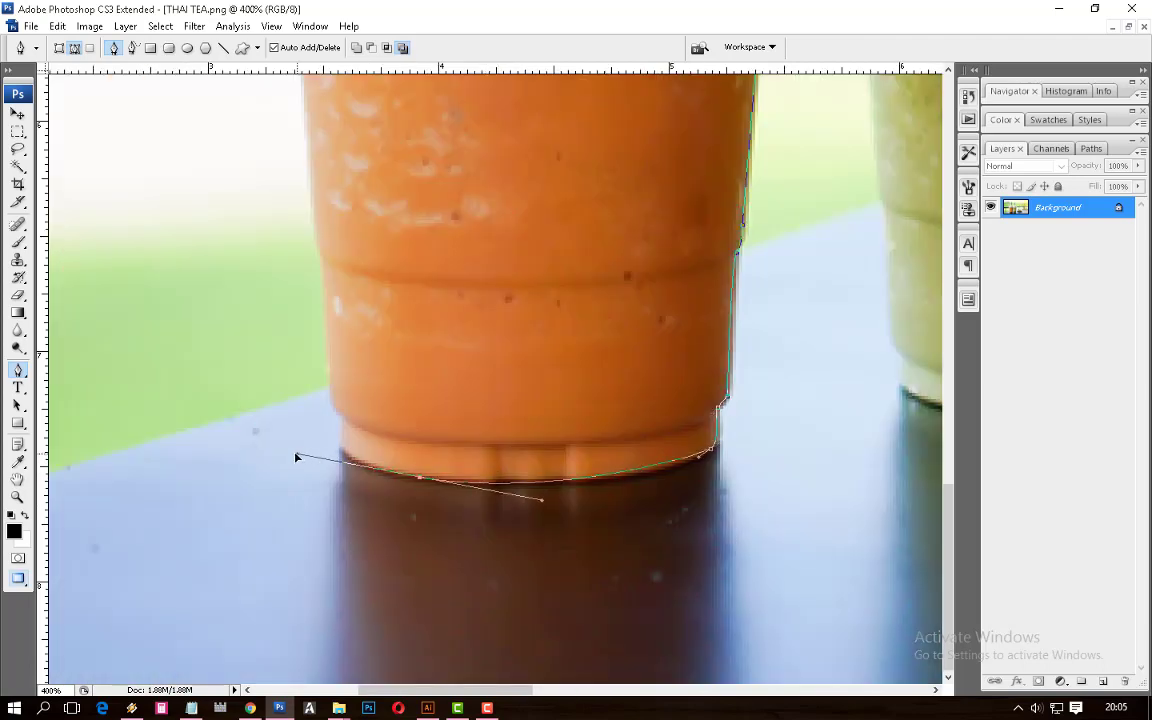
{"action": "left_click_drag", "start_coordinate": [297, 457], "coordinate": [278, 460]}
{"action": "scroll", "coordinate": [386, 447], "scroll_direction": "left", "scroll_amount": 1}
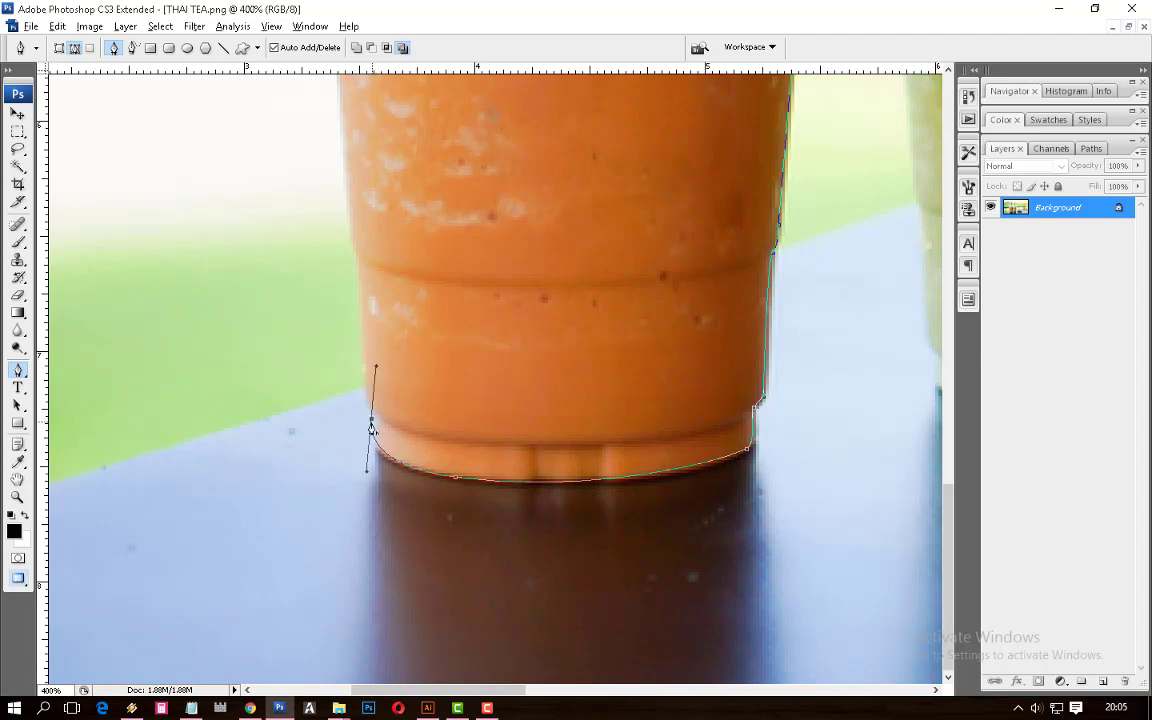
{"action": "scroll", "coordinate": [371, 428], "scroll_direction": "up", "scroll_amount": 3}
{"action": "scroll", "coordinate": [325, 511], "scroll_direction": "right", "scroll_amount": 1}
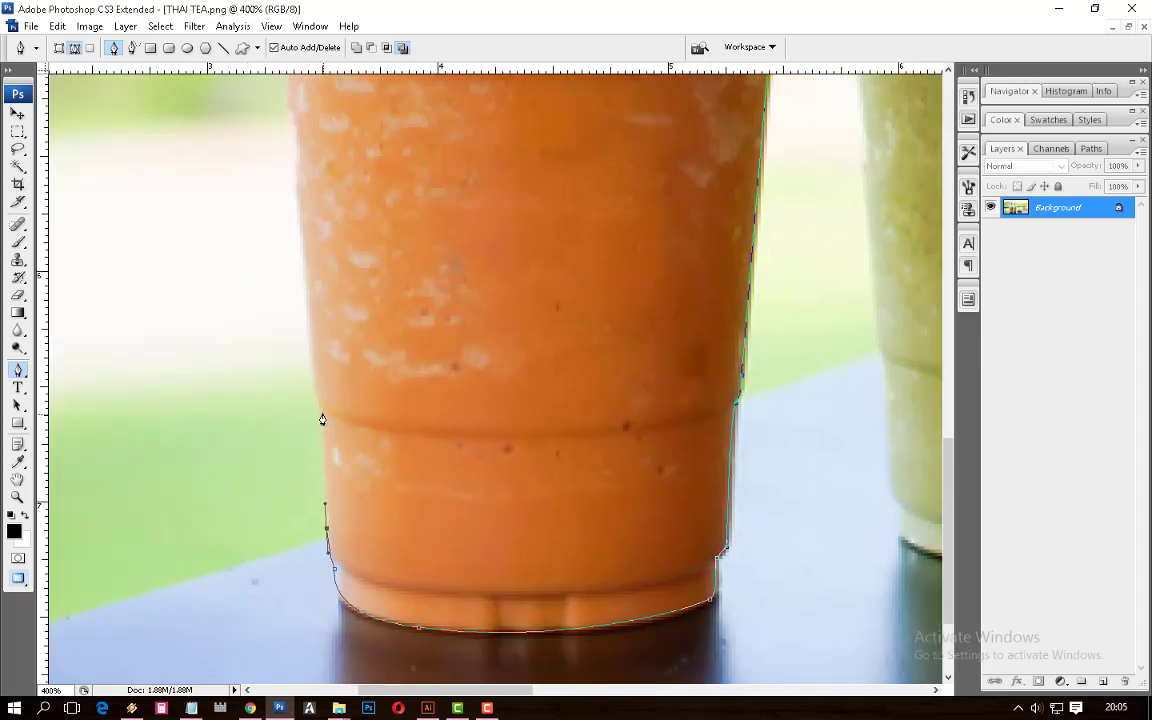
{"action": "left_click", "coordinate": [322, 410]}
{"action": "scroll", "coordinate": [300, 440], "scroll_direction": "up", "scroll_amount": 3}
{"action": "scroll", "coordinate": [290, 450], "scroll_direction": "right", "scroll_amount": 1}
{"action": "left_click", "coordinate": [296, 470]}
{"action": "scroll", "coordinate": [294, 430], "scroll_direction": "up", "scroll_amount": 3}
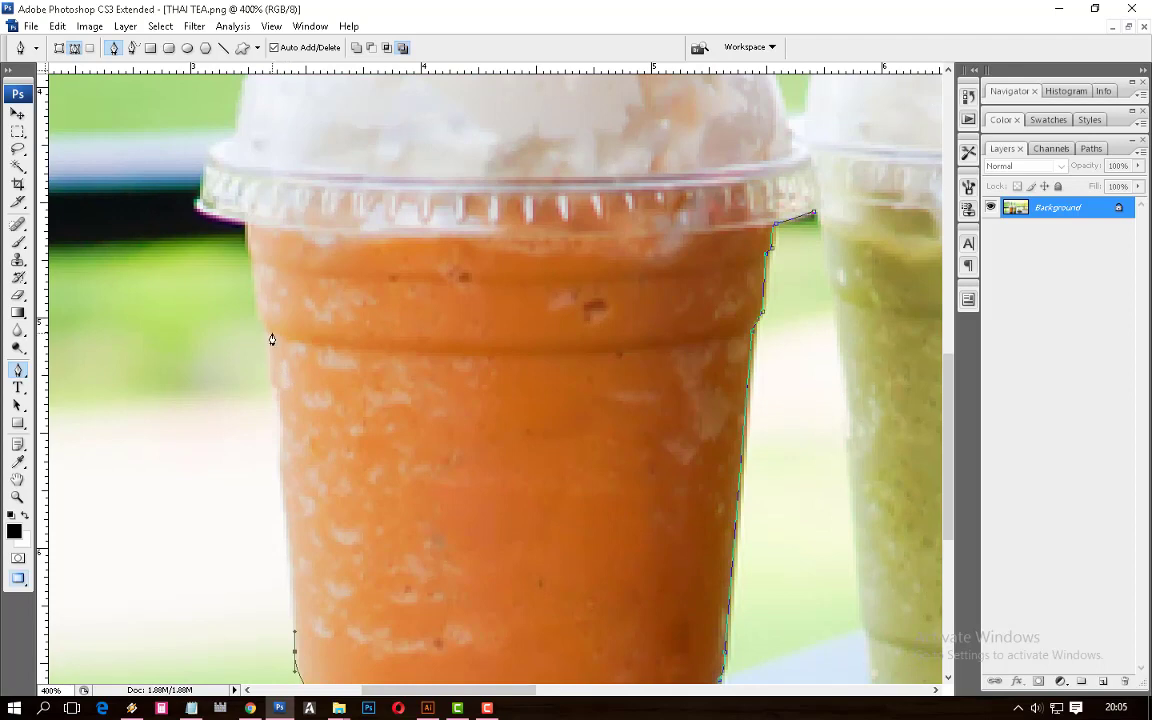
{"action": "scroll", "coordinate": [248, 230], "scroll_direction": "up", "scroll_amount": 3}
{"action": "scroll", "coordinate": [284, 358], "scroll_direction": "left", "scroll_amount": 2}
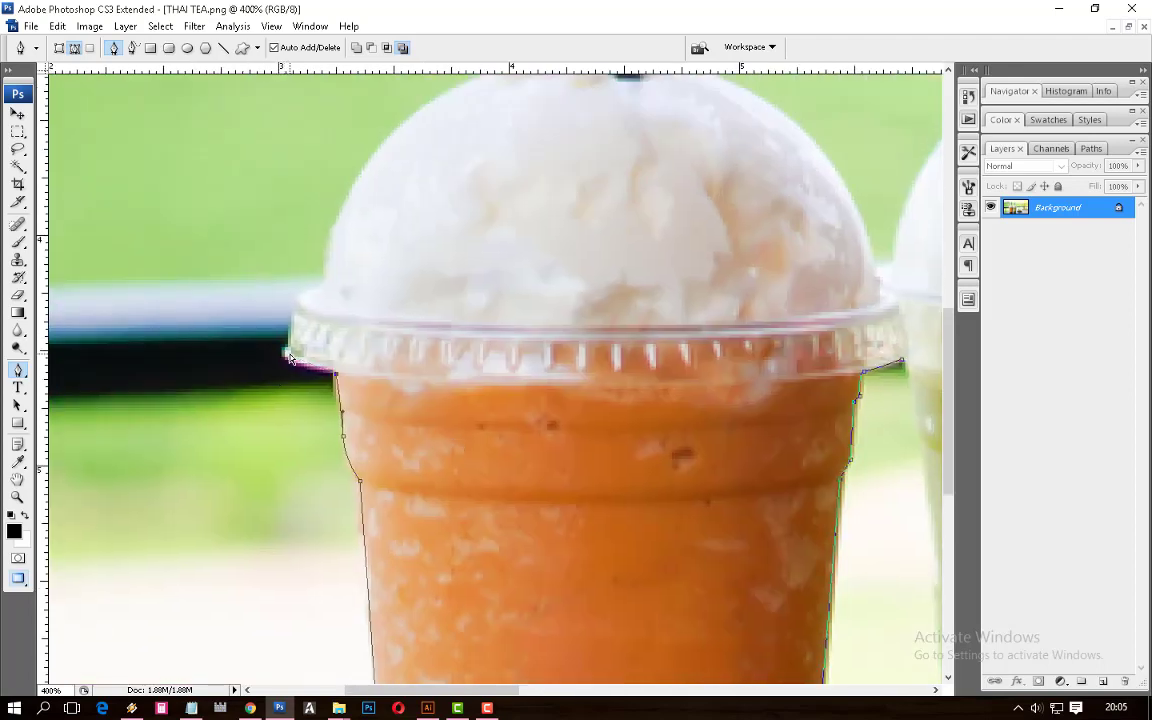
{"action": "left_click", "coordinate": [320, 290]}
Continue the path over the green cup's dome, right side and base, then fit the photo on screen
{"action": "scroll", "coordinate": [316, 280], "scroll_direction": "up", "scroll_amount": 3}
{"action": "scroll", "coordinate": [312, 266], "scroll_direction": "right", "scroll_amount": 2}
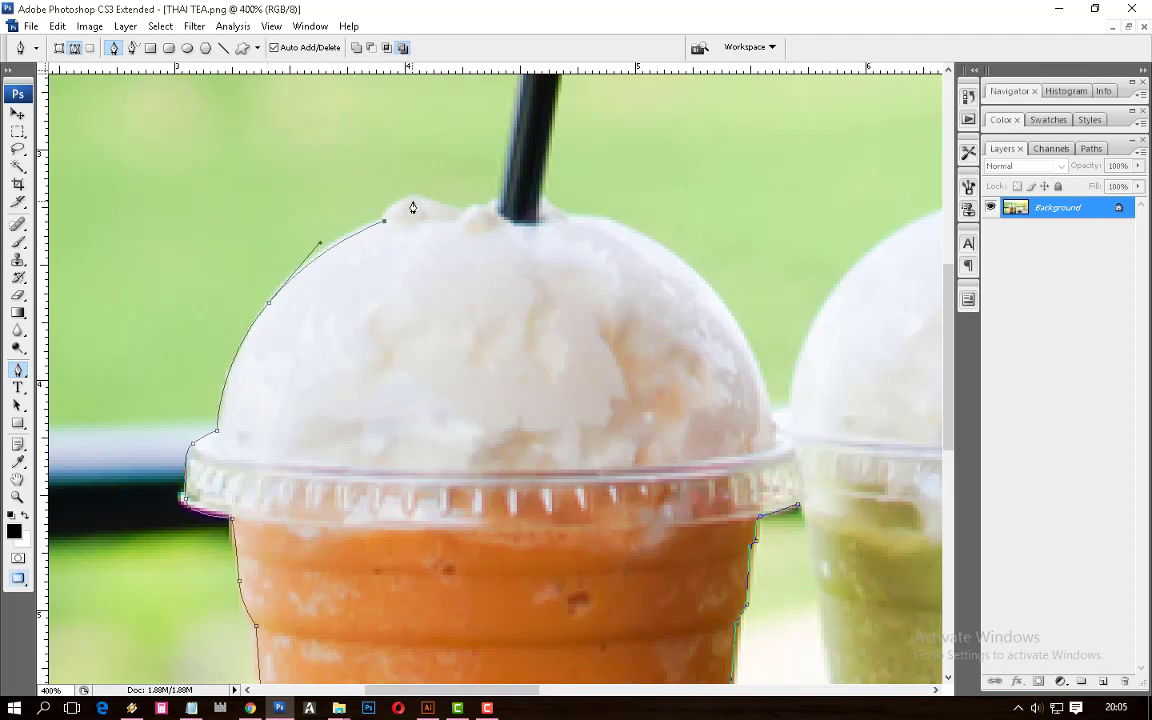
{"action": "scroll", "coordinate": [487, 218], "scroll_direction": "up", "scroll_amount": 3}
{"action": "scroll", "coordinate": [487, 218], "scroll_direction": "right", "scroll_amount": 2}
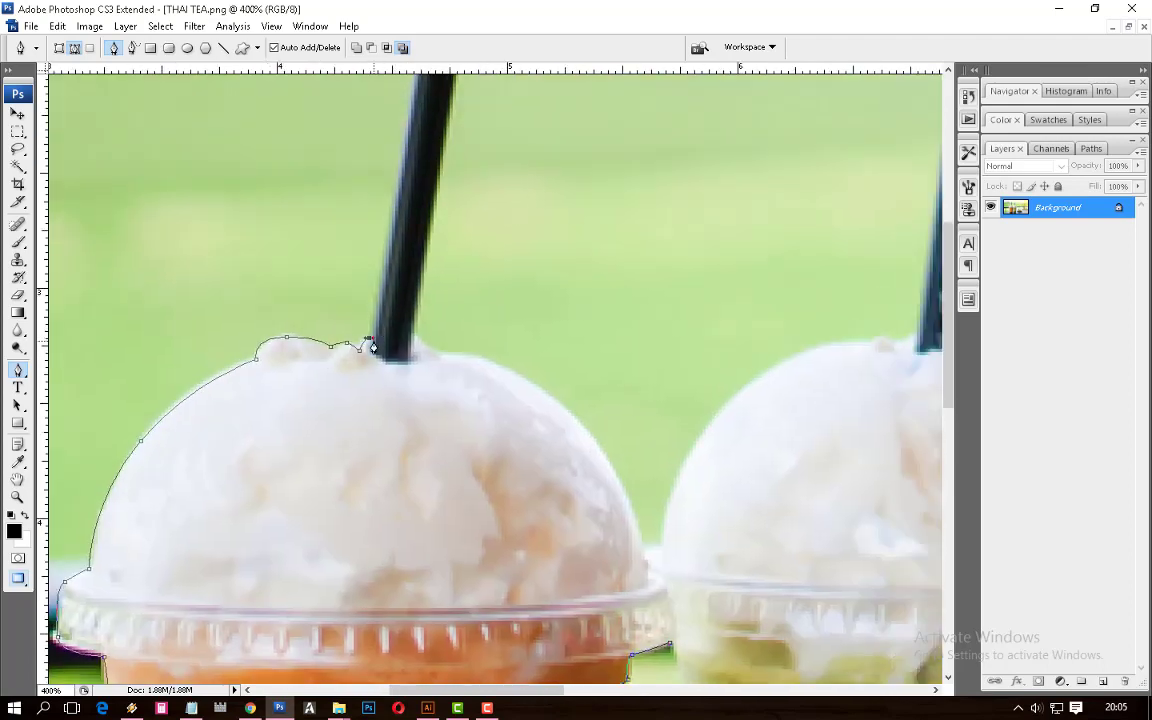
{"action": "scroll", "coordinate": [372, 346], "scroll_direction": "up", "scroll_amount": 10}
{"action": "scroll", "coordinate": [232, 338], "scroll_direction": "right", "scroll_amount": 3}
{"action": "scroll", "coordinate": [263, 332], "scroll_direction": "down", "scroll_amount": 8}
{"action": "scroll", "coordinate": [259, 458], "scroll_direction": "left", "scroll_amount": 1}
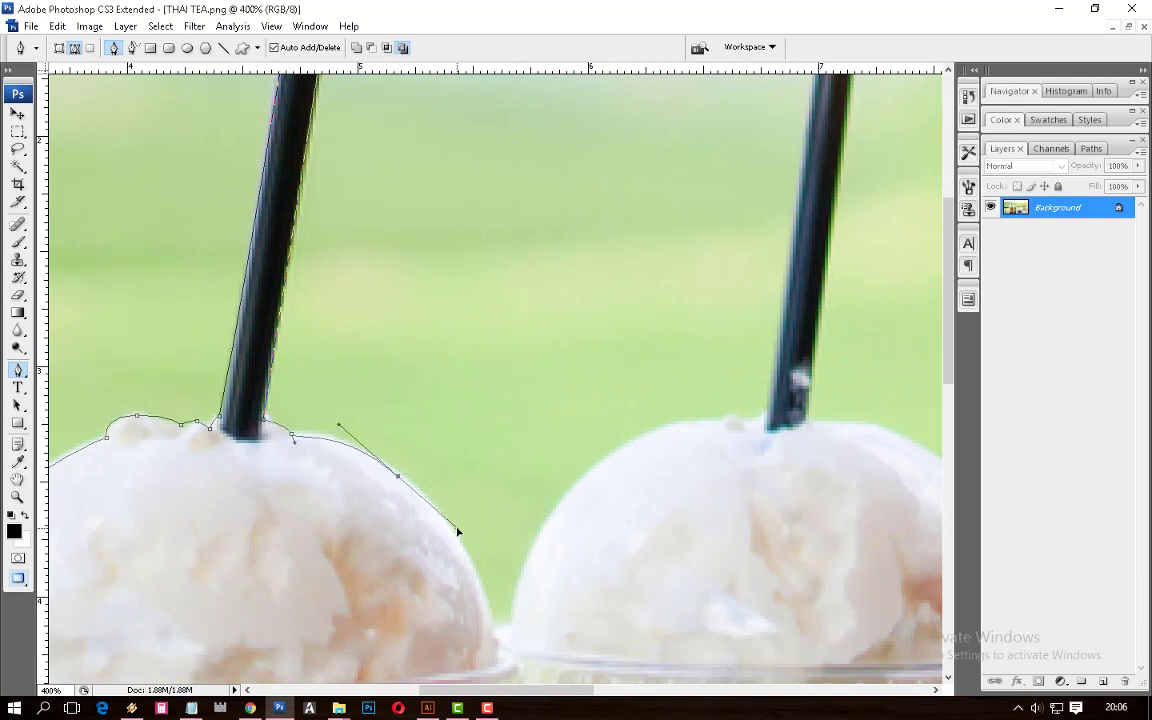
{"action": "scroll", "coordinate": [458, 532], "scroll_direction": "down", "scroll_amount": 6}
{"action": "scroll", "coordinate": [367, 363], "scroll_direction": "right", "scroll_amount": 2}
{"action": "scroll", "coordinate": [379, 360], "scroll_direction": "up", "scroll_amount": 2}
{"action": "scroll", "coordinate": [379, 360], "scroll_direction": "left", "scroll_amount": 4}
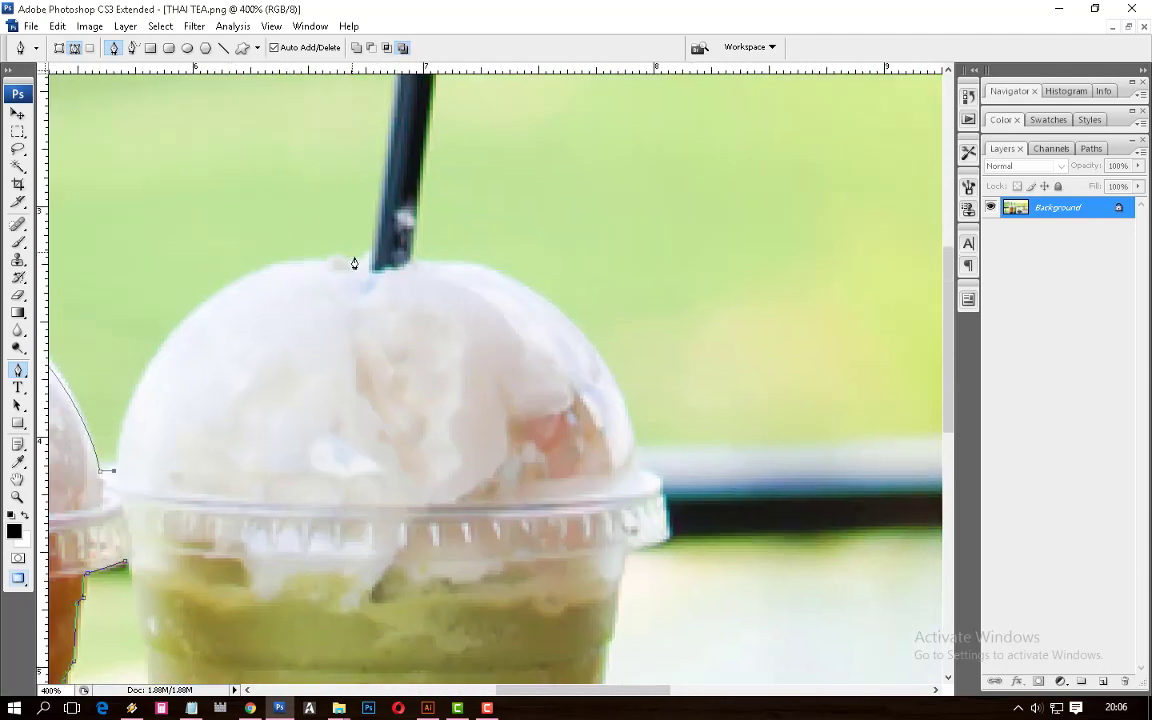
{"action": "left_click_drag", "start_coordinate": [363, 263], "coordinate": [565, 290]}
{"action": "scroll", "coordinate": [287, 394], "scroll_direction": "up", "scroll_amount": 9}
{"action": "scroll", "coordinate": [287, 394], "scroll_direction": "right", "scroll_amount": 2}
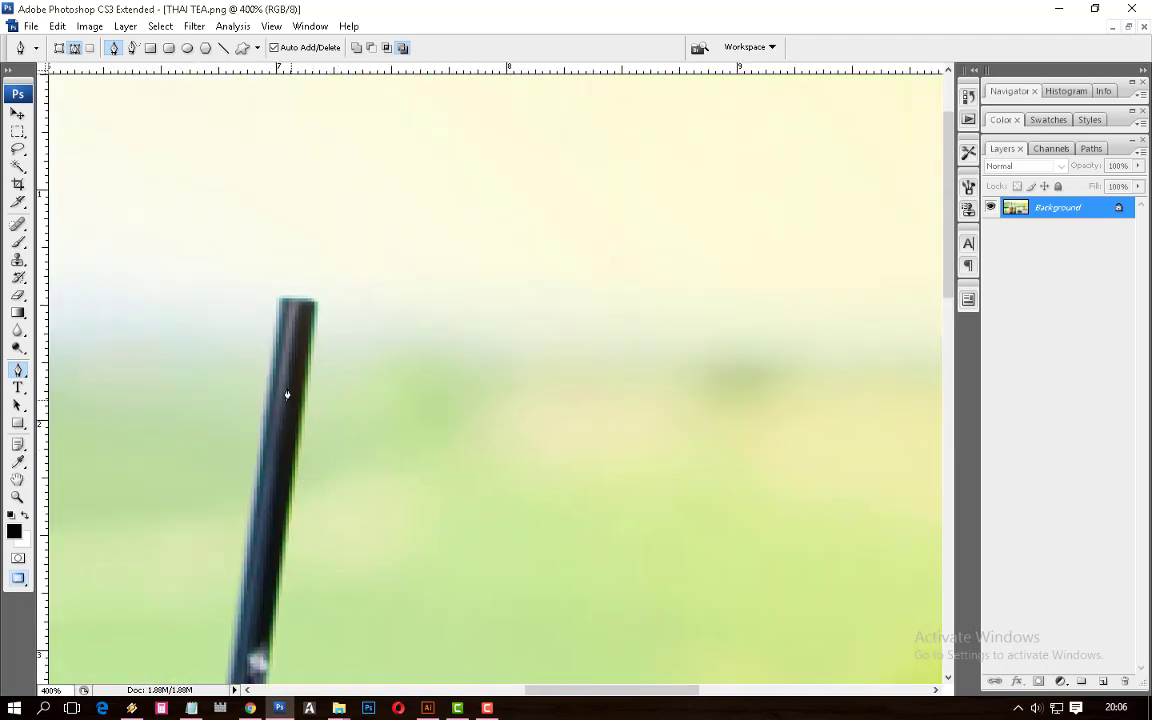
{"action": "scroll", "coordinate": [247, 495], "scroll_direction": "down", "scroll_amount": 5}
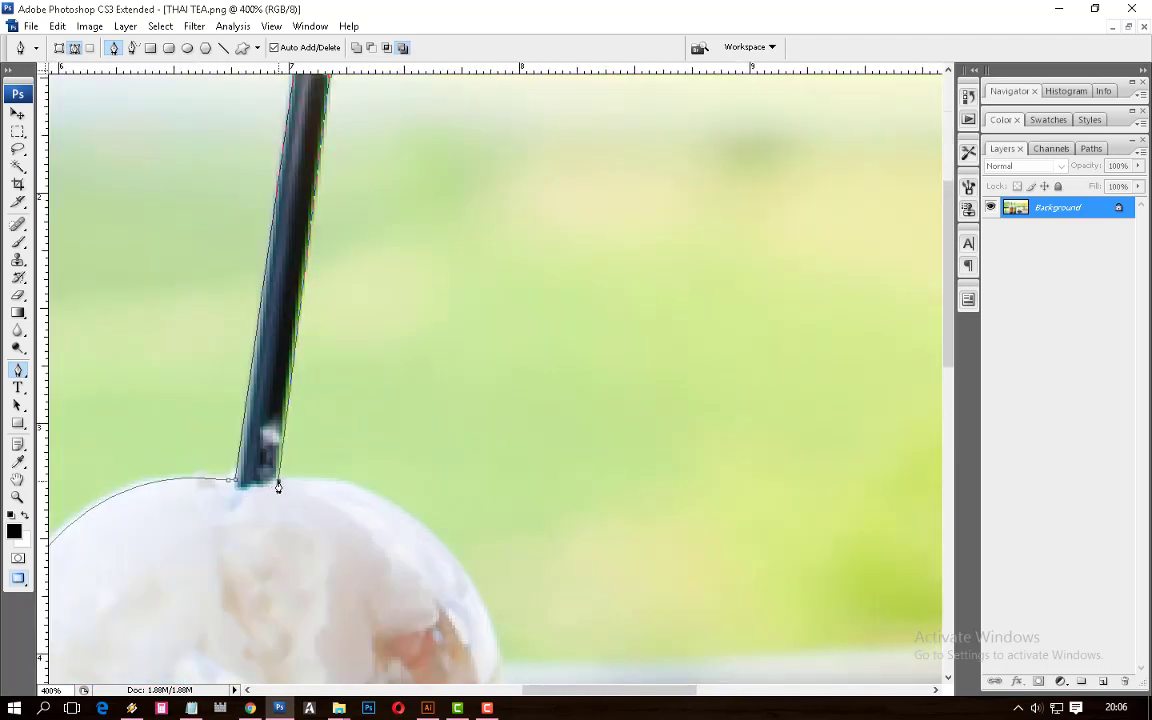
{"action": "scroll", "coordinate": [452, 318], "scroll_direction": "down", "scroll_amount": 5}
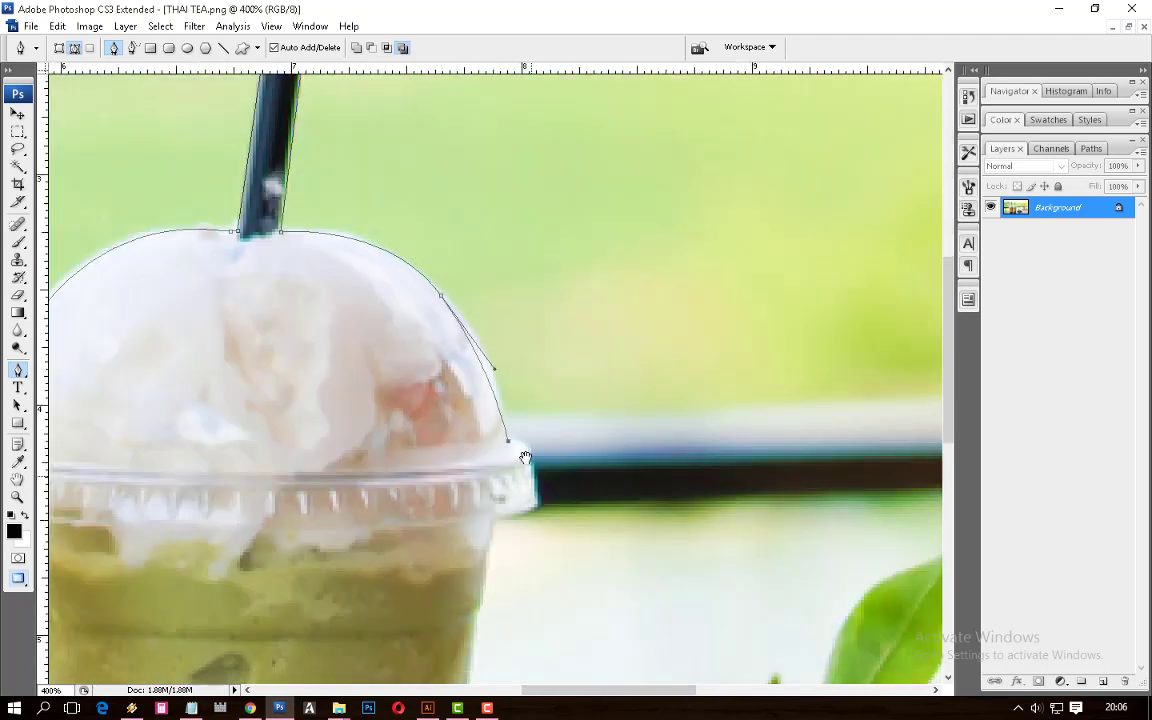
{"action": "left_click_drag", "start_coordinate": [525, 457], "coordinate": [494, 310]}
{"action": "left_click_drag", "start_coordinate": [445, 432], "coordinate": [462, 277]}
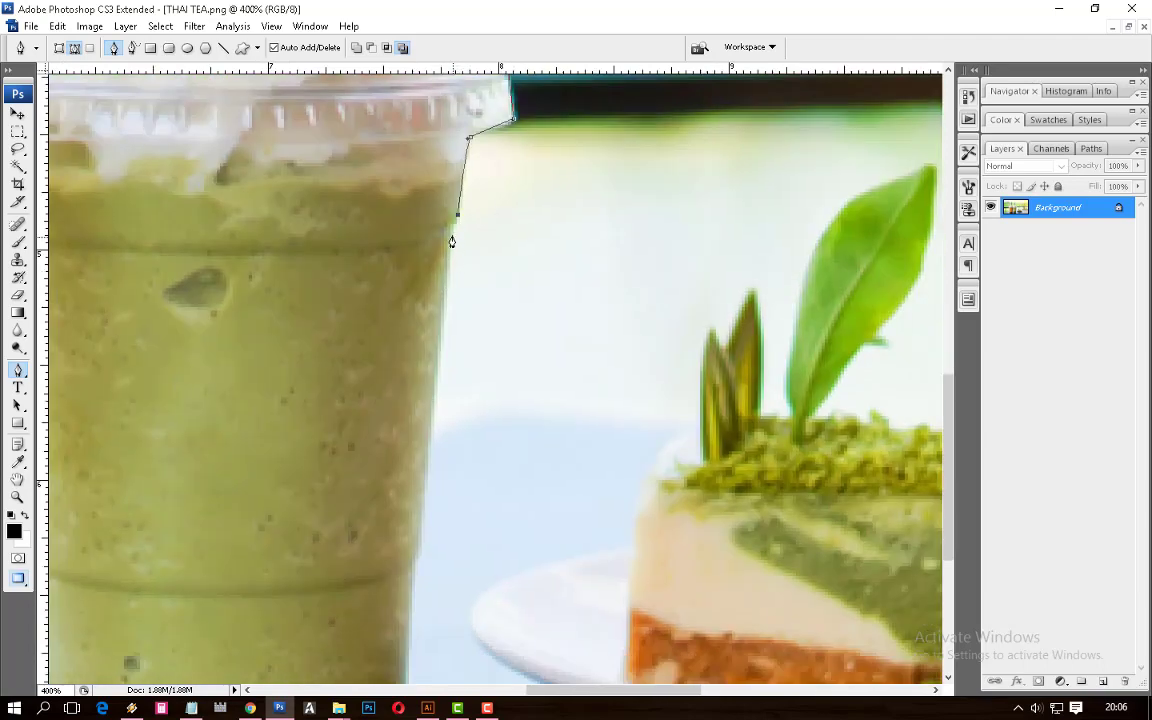
{"action": "left_click_drag", "start_coordinate": [428, 388], "coordinate": [442, 164]}
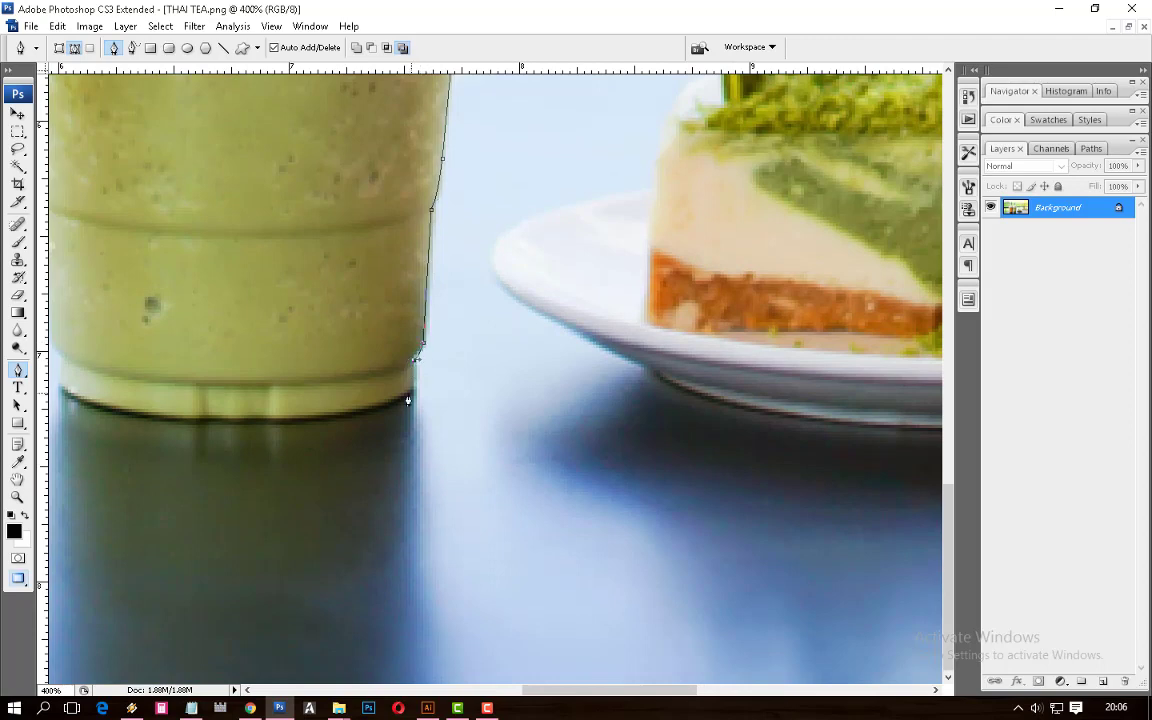
{"action": "scroll", "coordinate": [408, 400], "scroll_direction": "left", "scroll_amount": 5}
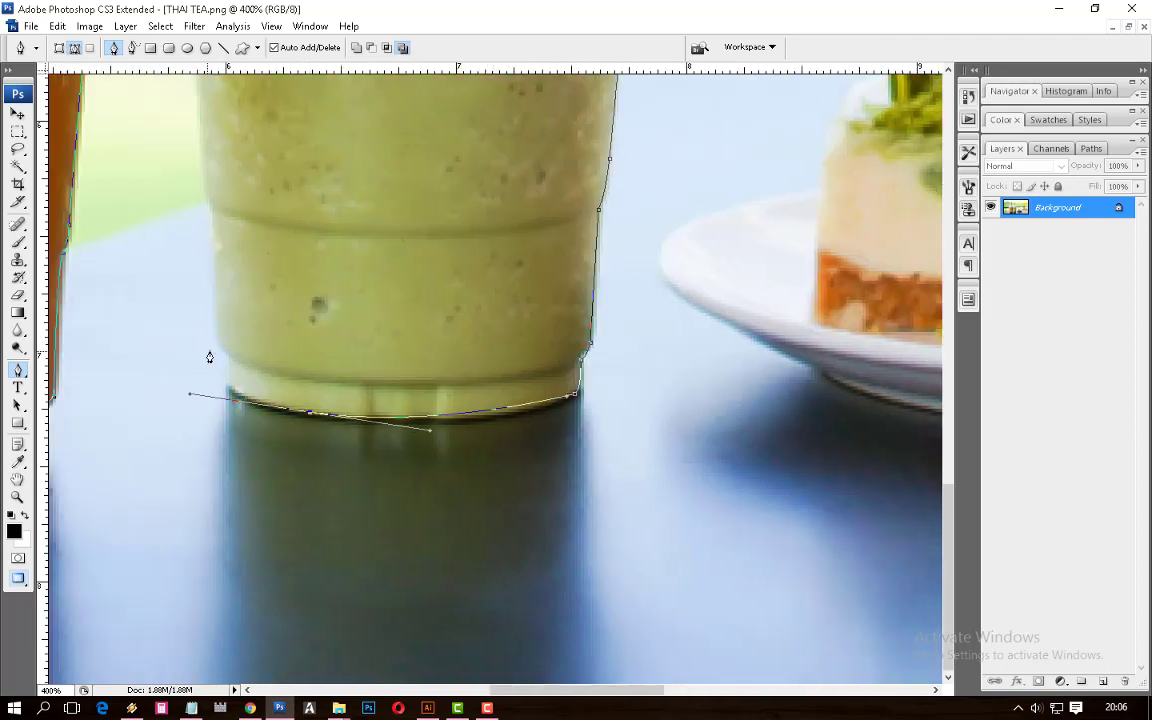
{"action": "left_click_drag", "start_coordinate": [223, 329], "coordinate": [240, 434]}
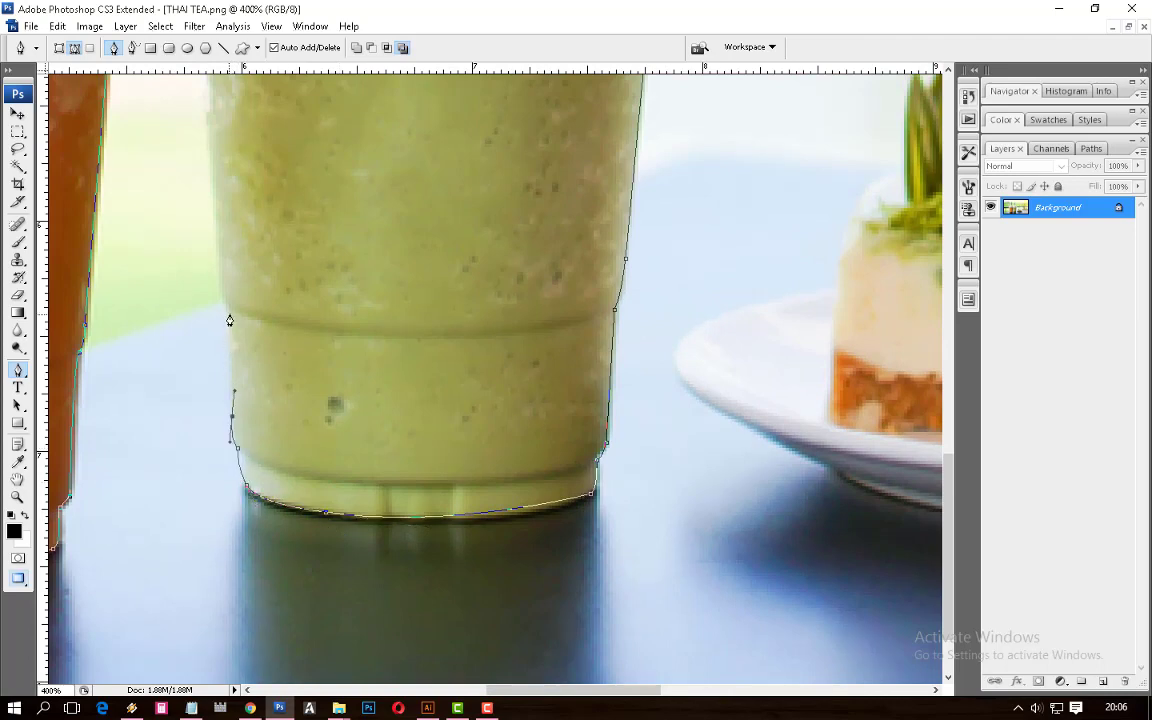
{"action": "scroll", "coordinate": [210, 400], "scroll_direction": "up", "scroll_amount": 3}
{"action": "scroll", "coordinate": [222, 380], "scroll_direction": "up", "scroll_amount": 3}
{"action": "scroll", "coordinate": [209, 344], "scroll_direction": "up", "scroll_amount": 5}
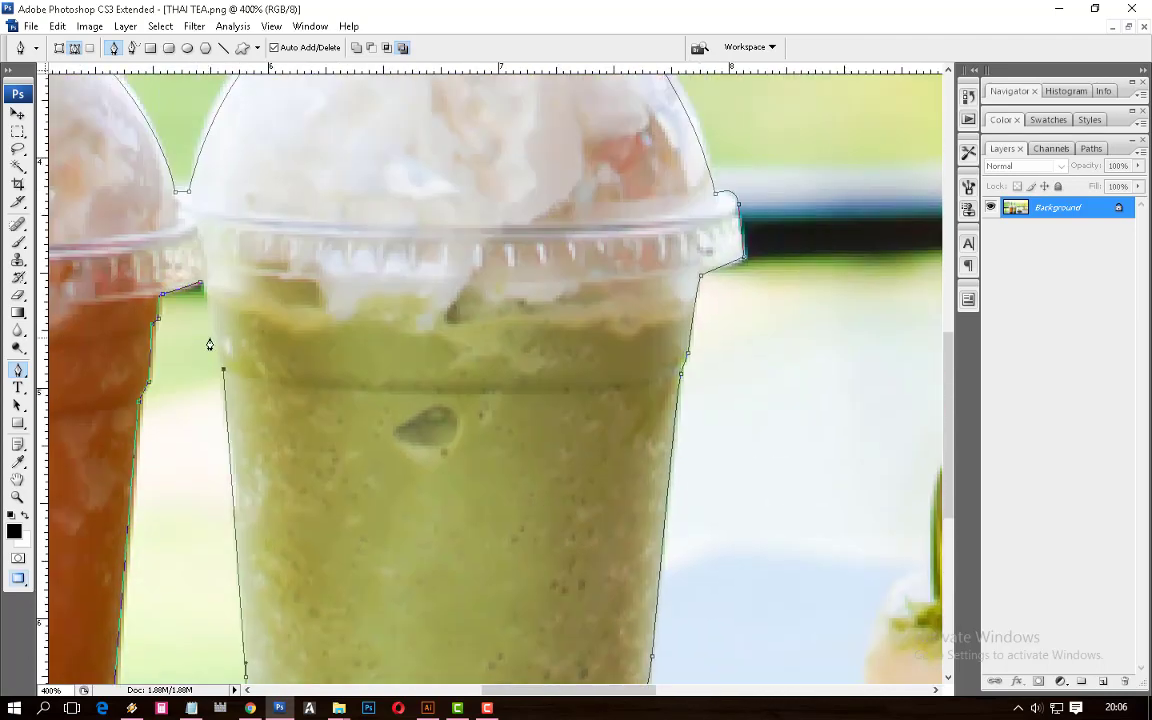
{"action": "key", "text": "ctrl+0"}
Turn the cup path into a selection and paste the cups beside the Bubble Tea list
{"action": "right_click", "coordinate": [452, 368]}
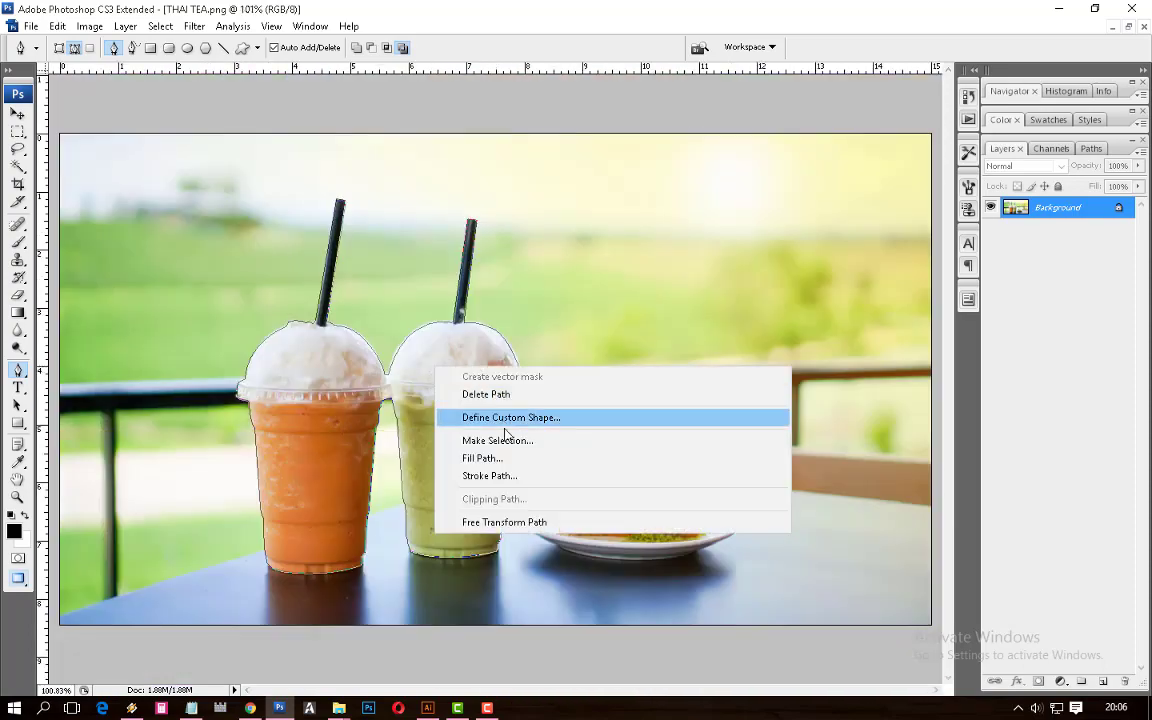
{"action": "left_click", "coordinate": [495, 440]}
{"action": "key", "text": "Return"}
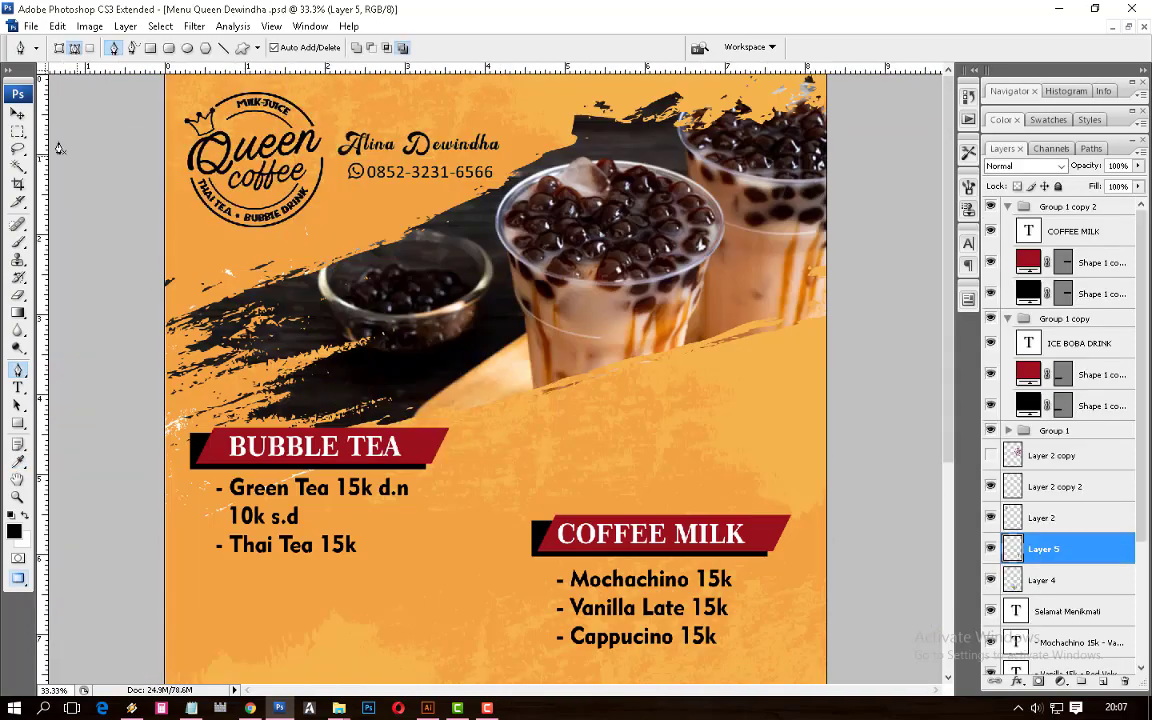
{"action": "key", "text": "v"}
{"action": "key", "text": "ctrl+v"}
{"action": "left_click_drag", "start_coordinate": [523, 243], "coordinate": [323, 450]}
Resize the pasted cups with Free Transform so they sit under Thai Tea
{"action": "key", "text": "ctrl+t"}
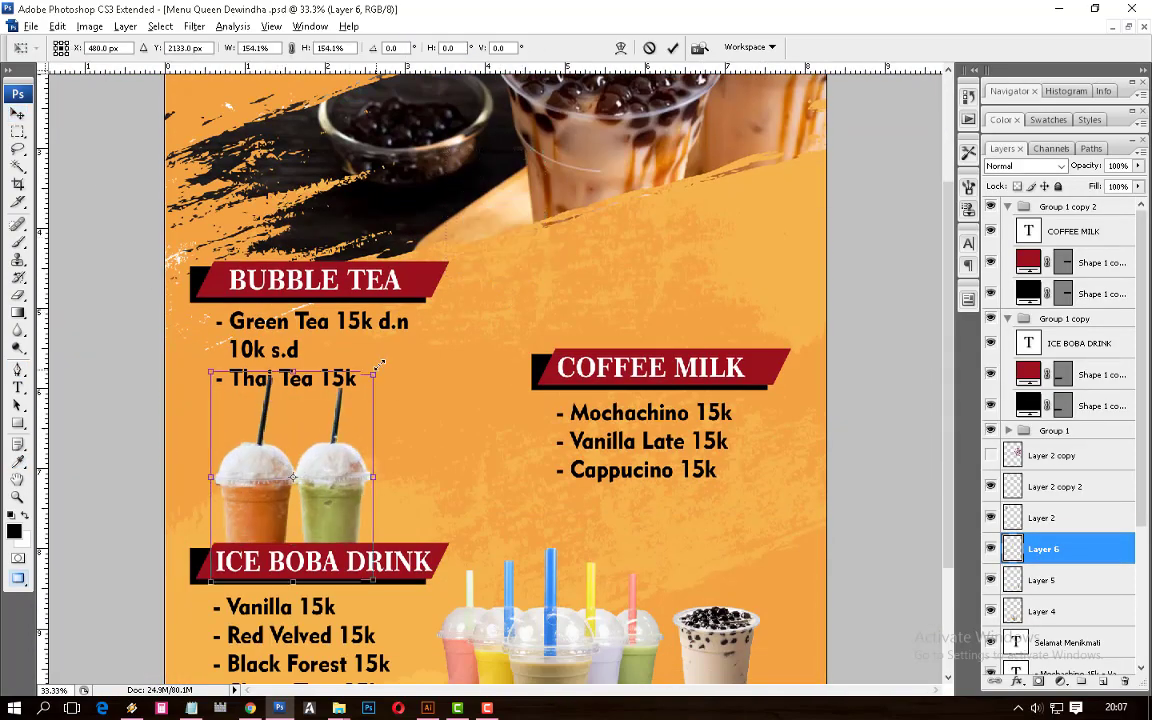
{"action": "left_click_drag", "start_coordinate": [334, 494], "coordinate": [420, 530]}
{"action": "left_click_drag", "start_coordinate": [358, 450], "coordinate": [378, 460]}
{"action": "key", "text": "Return"}
{"action": "key", "text": "ctrl+t"}
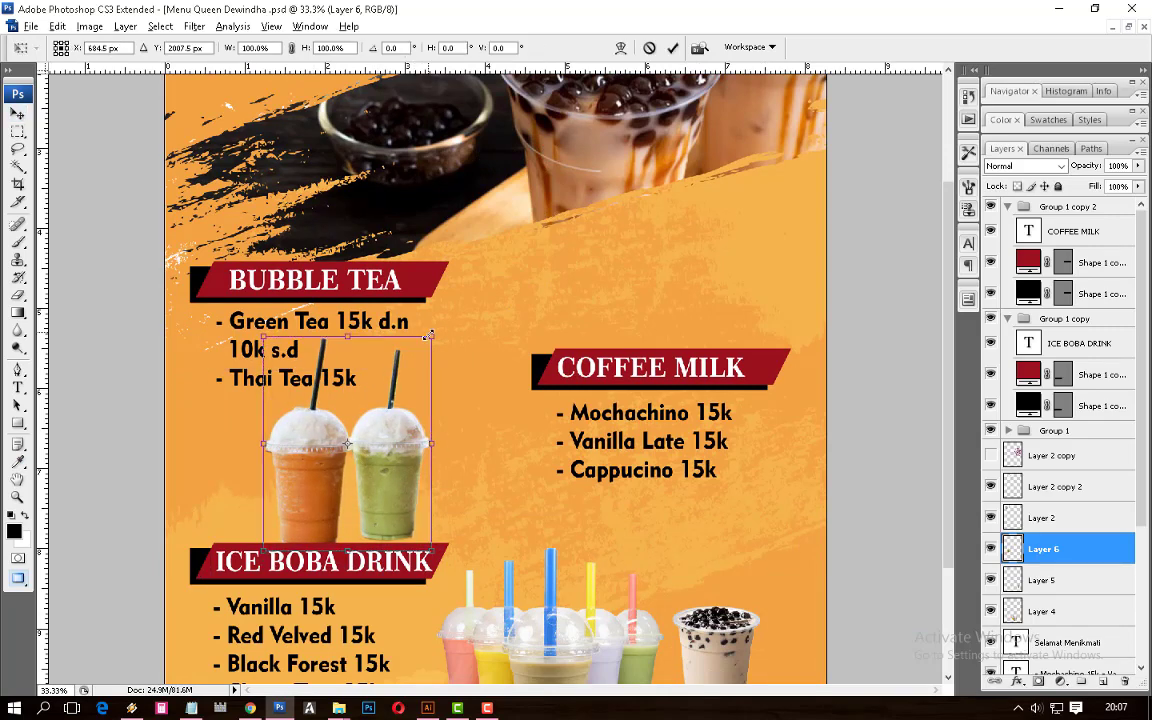
{"action": "left_click_drag", "start_coordinate": [441, 337], "coordinate": [416, 353]}
{"action": "key", "text": "Return"}
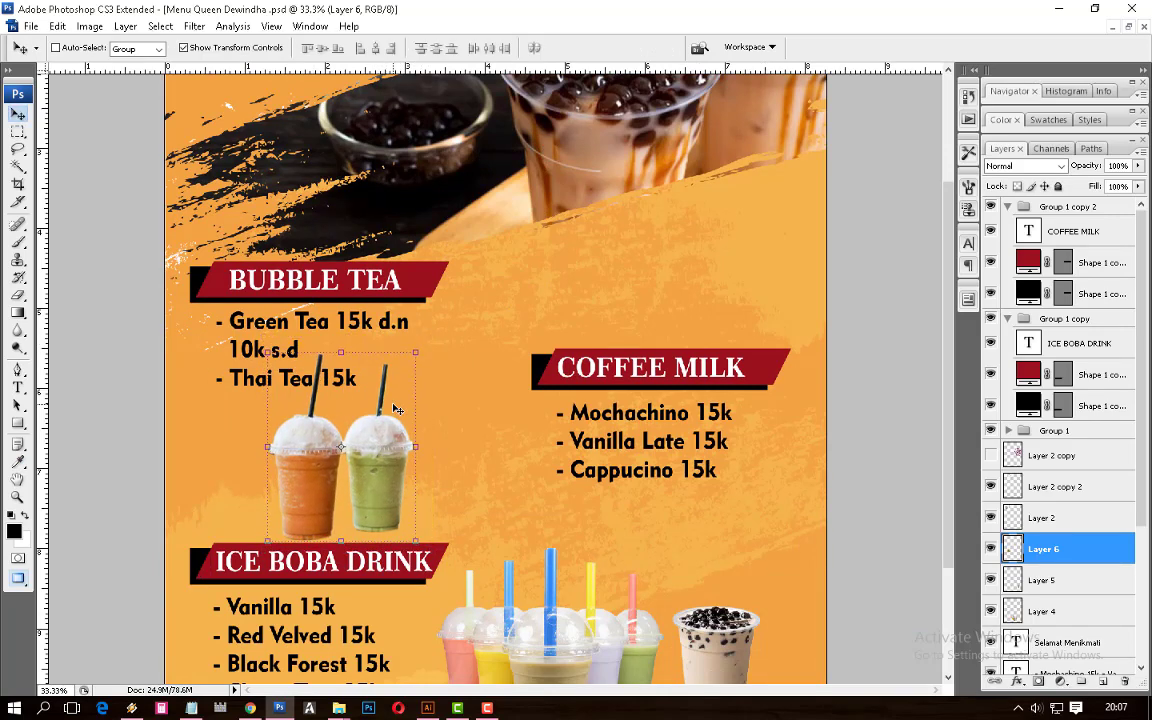
Move the COFFEE MILK heading and price list lower, then open the Documents folder
{"action": "key", "text": "ctrl+minus"}
{"action": "scroll", "coordinate": [488, 323], "scroll_direction": "down", "scroll_amount": 1}
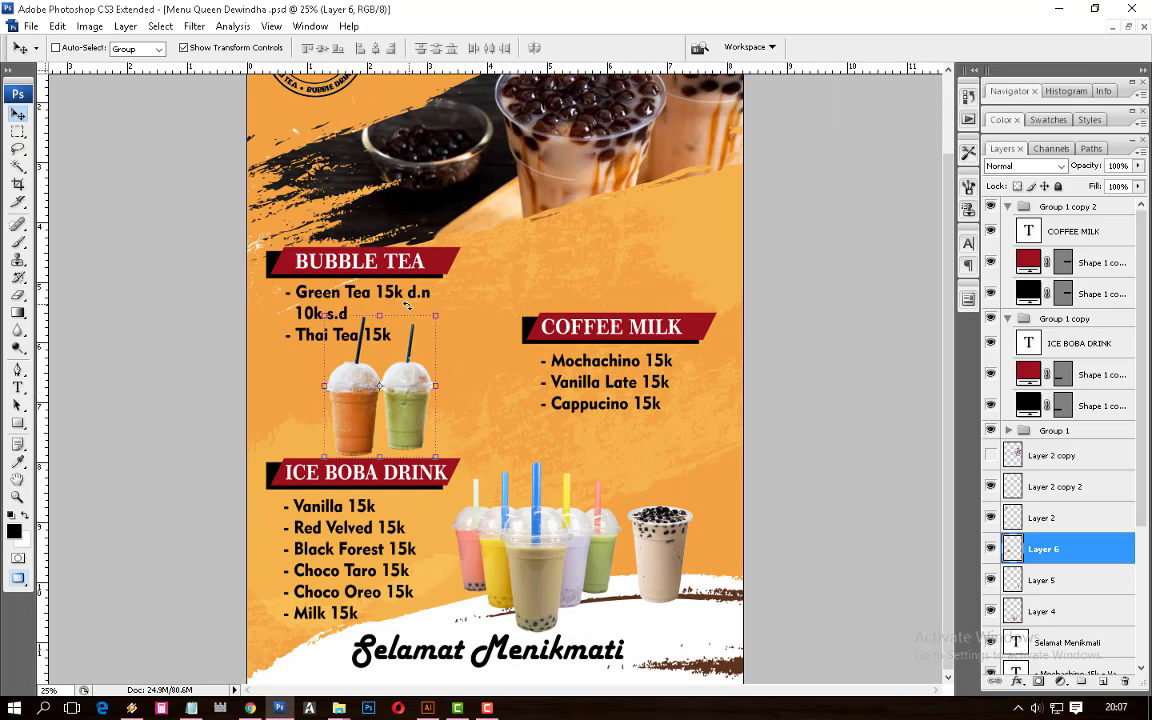
{"action": "key", "text": "ctrl+minus"}
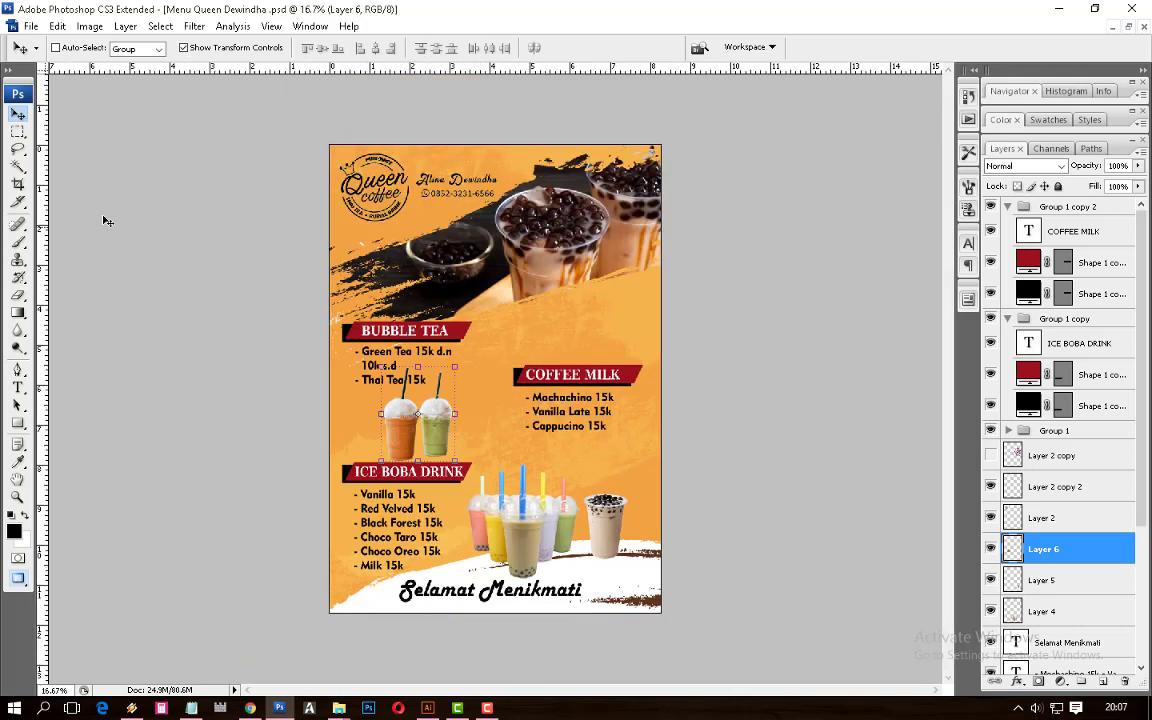
{"action": "key", "text": "ctrl+plus"}
{"action": "right_click", "coordinate": [610, 361]}
{"action": "left_click", "coordinate": [640, 441]}
{"action": "right_click", "coordinate": [613, 371]}
{"action": "left_click", "coordinate": [640, 381]}
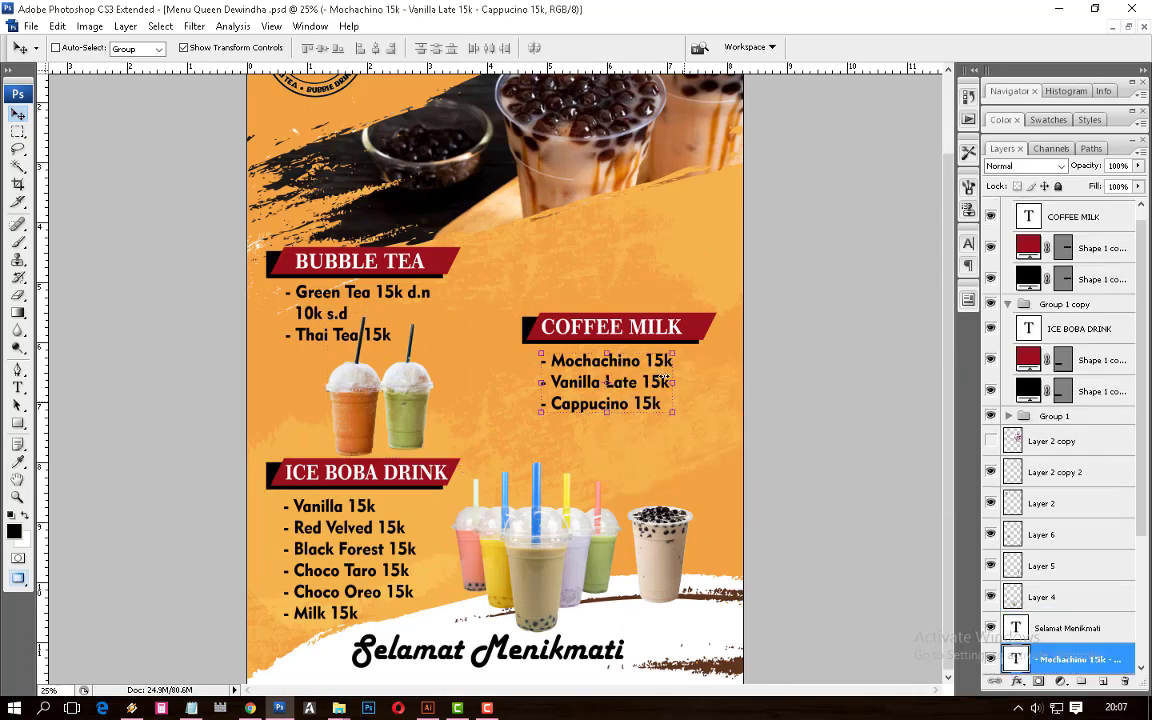
{"action": "right_click", "coordinate": [638, 326]}
{"action": "left_click", "coordinate": [740, 346]}
{"action": "left_click_drag", "start_coordinate": [672, 326], "coordinate": [672, 370]}
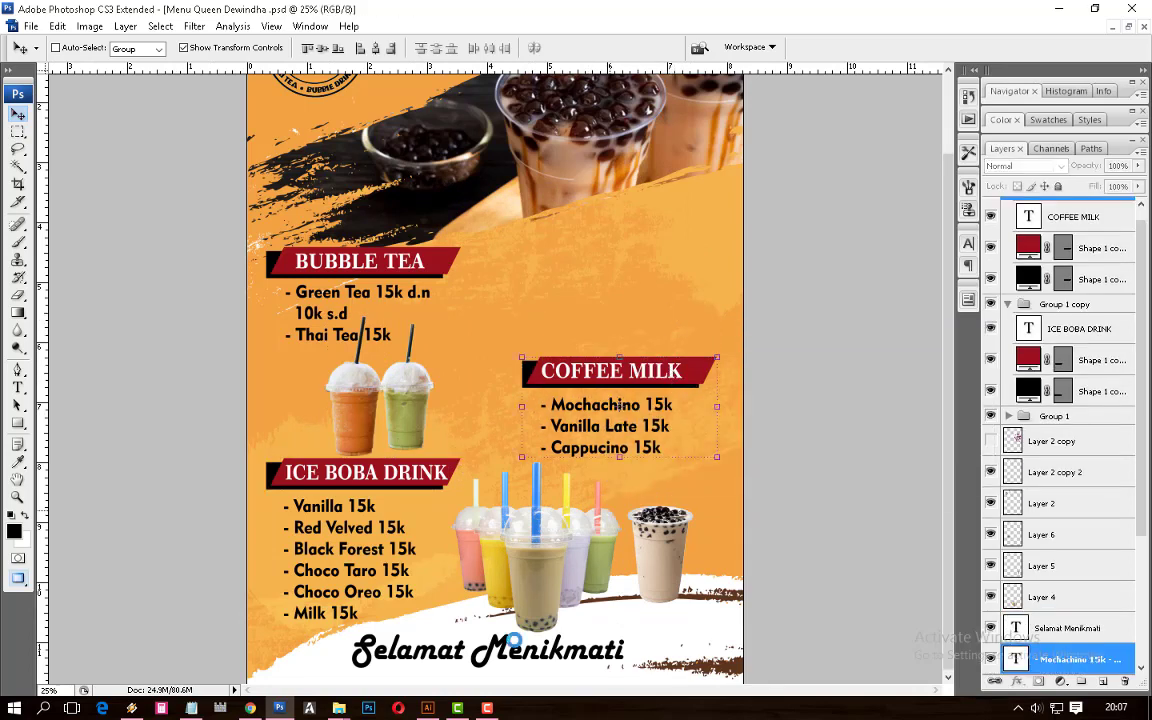
{"action": "left_click", "coordinate": [340, 708]}
Open the Coffee Milk image for editing in Paint
{"action": "scroll", "coordinate": [580, 430], "scroll_direction": "up", "scroll_amount": 2}
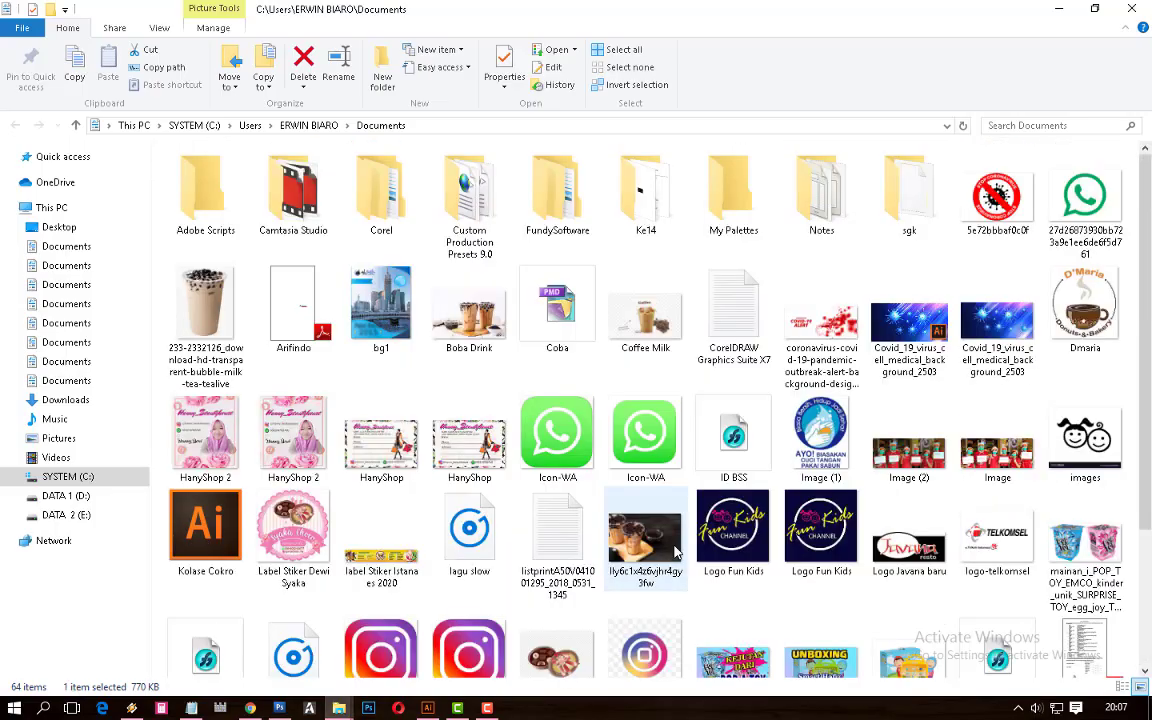
{"action": "mouse_move", "coordinate": [645, 310]}
{"action": "left_mouse_down"}
{"action": "mouse_move", "coordinate": [414, 645]}
{"action": "mouse_move", "coordinate": [655, 300]}
{"action": "left_mouse_up"}
{"action": "right_click", "coordinate": [660, 284]}
{"action": "left_click", "coordinate": [680, 295]}
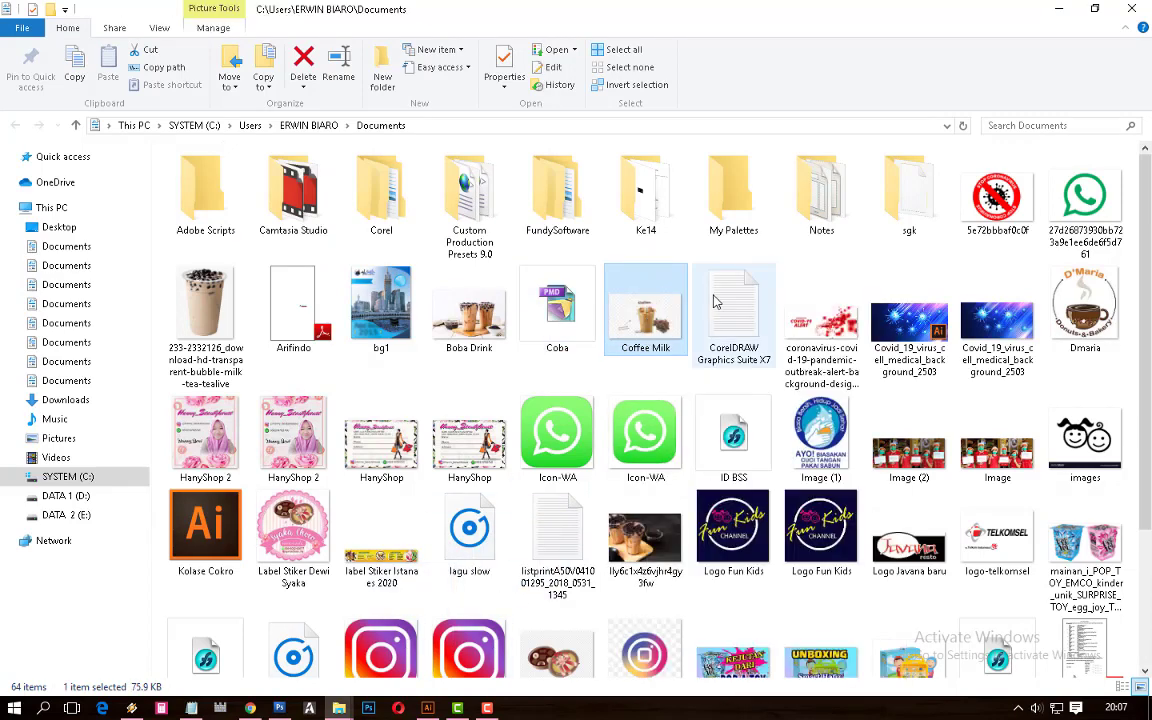
Save Coffee Milk as a JPEG picture and return to the Documents folder
{"action": "left_click", "coordinate": [140, 106]}
{"action": "mouse_move", "coordinate": [172, 238]}
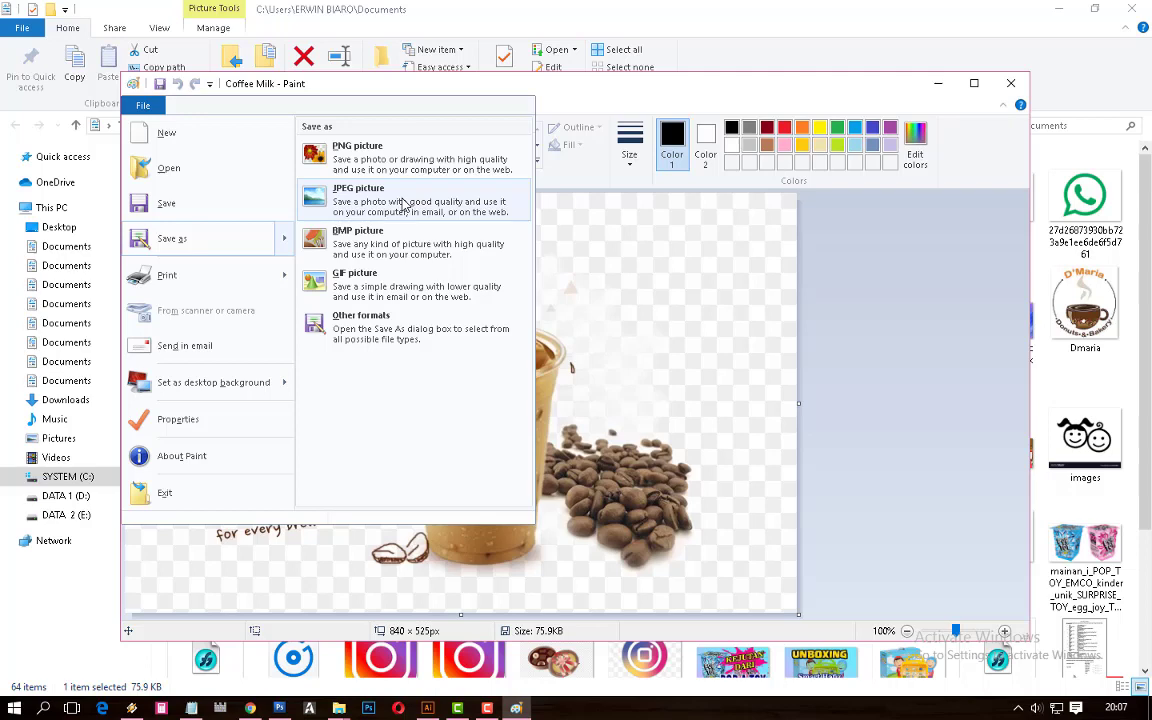
{"action": "left_click", "coordinate": [405, 203]}
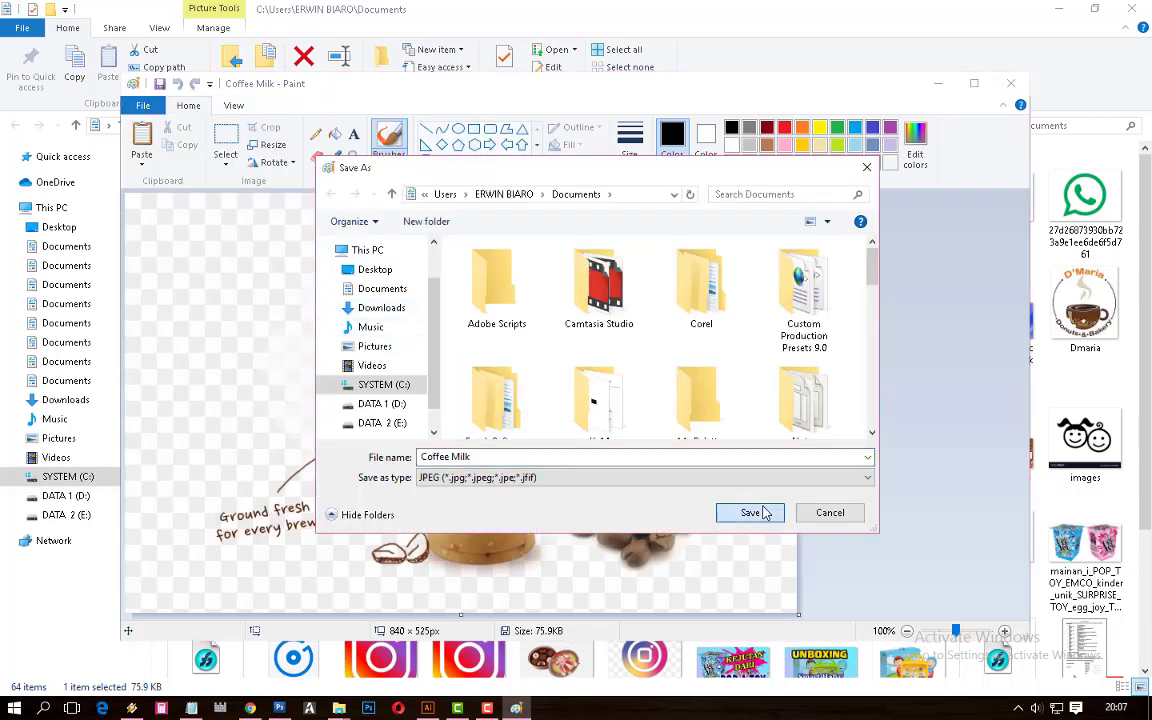
{"action": "left_click", "coordinate": [735, 477]}
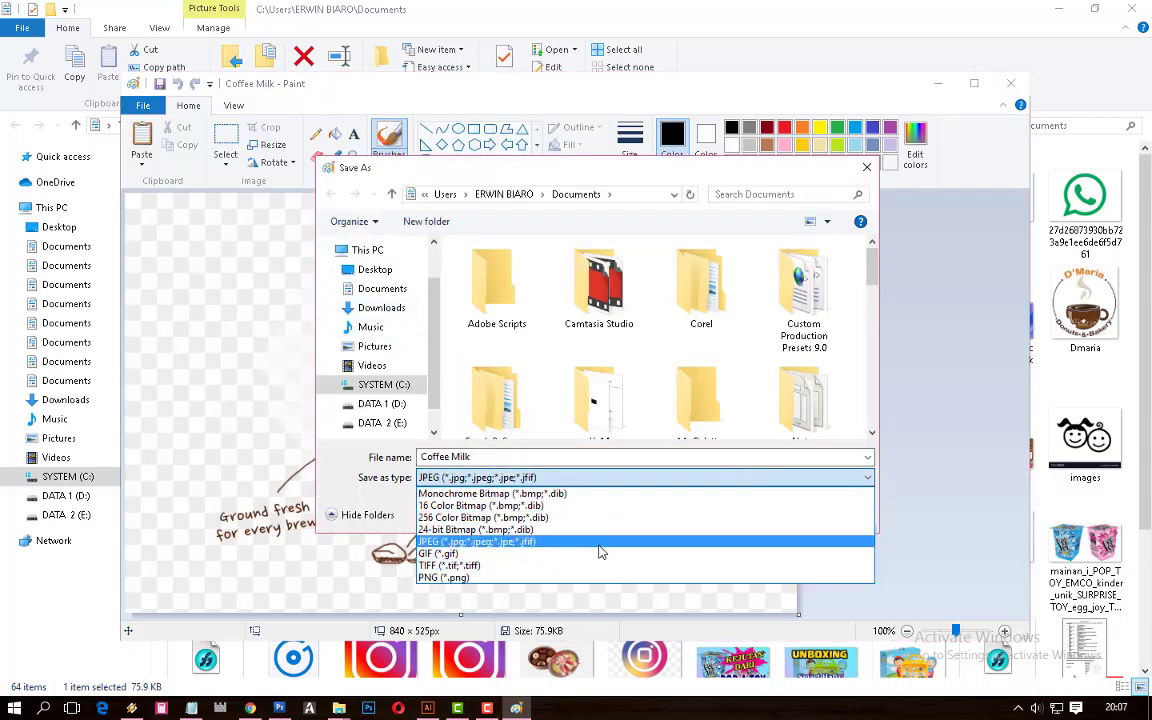
{"action": "left_click", "coordinate": [600, 577]}
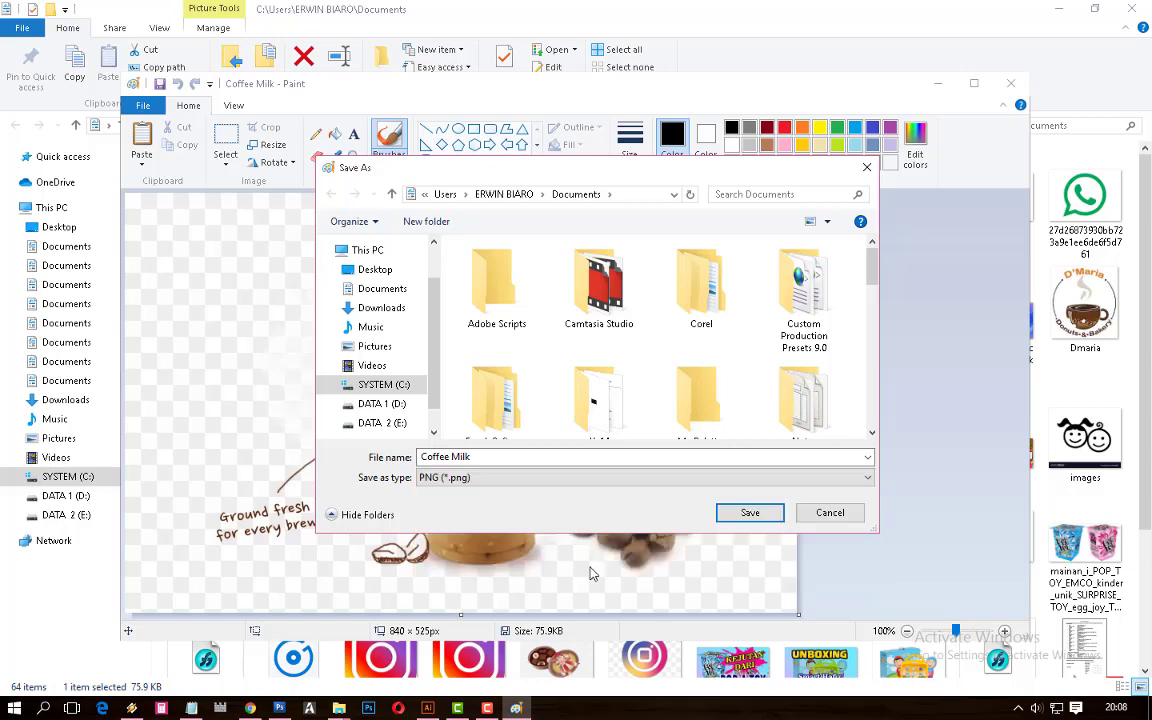
{"action": "left_click", "coordinate": [764, 512]}
{"action": "left_click", "coordinate": [617, 358]}
{"action": "left_click", "coordinate": [530, 477]}
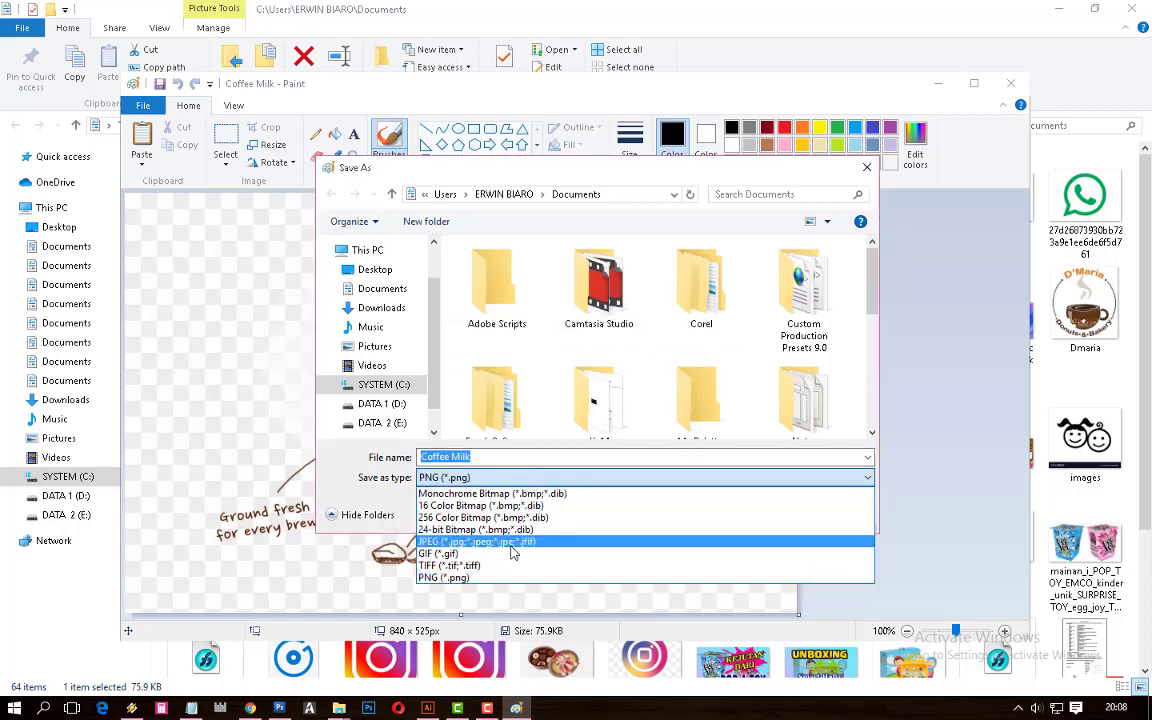
{"action": "left_click", "coordinate": [514, 545]}
{"action": "left_click", "coordinate": [764, 512]}
{"action": "mouse_move", "coordinate": [339, 708]}
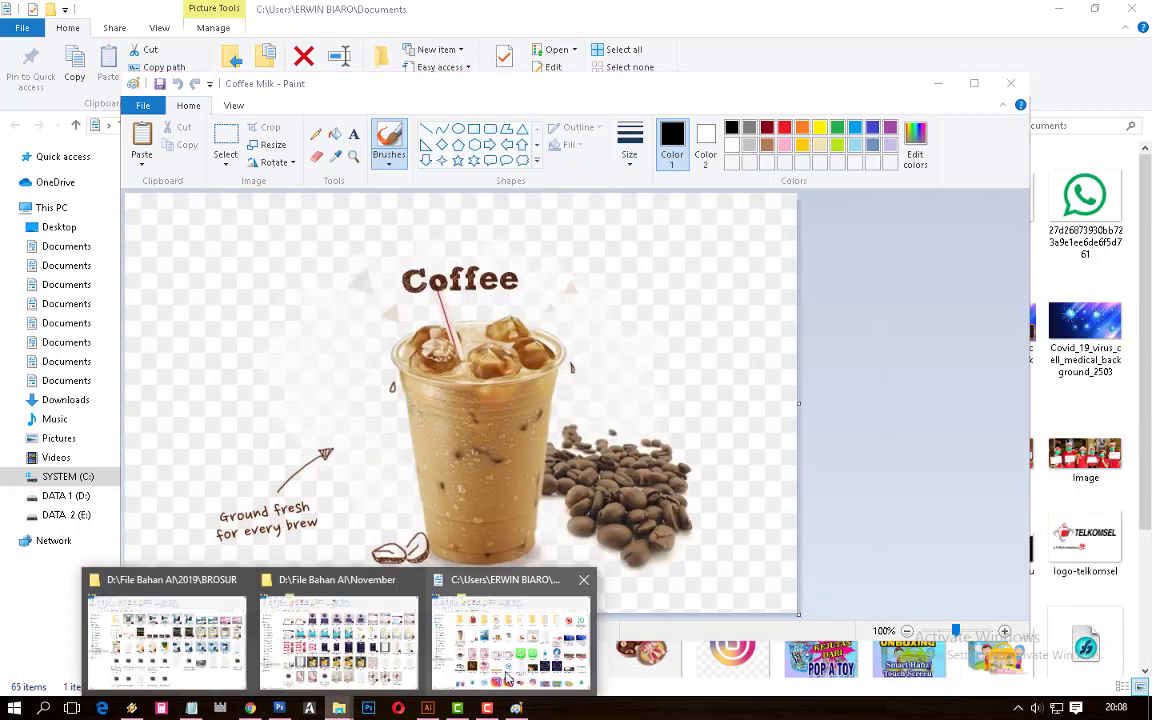
{"action": "left_click", "coordinate": [514, 643]}
{"action": "scroll", "coordinate": [865, 527], "scroll_direction": "up", "scroll_amount": 3}
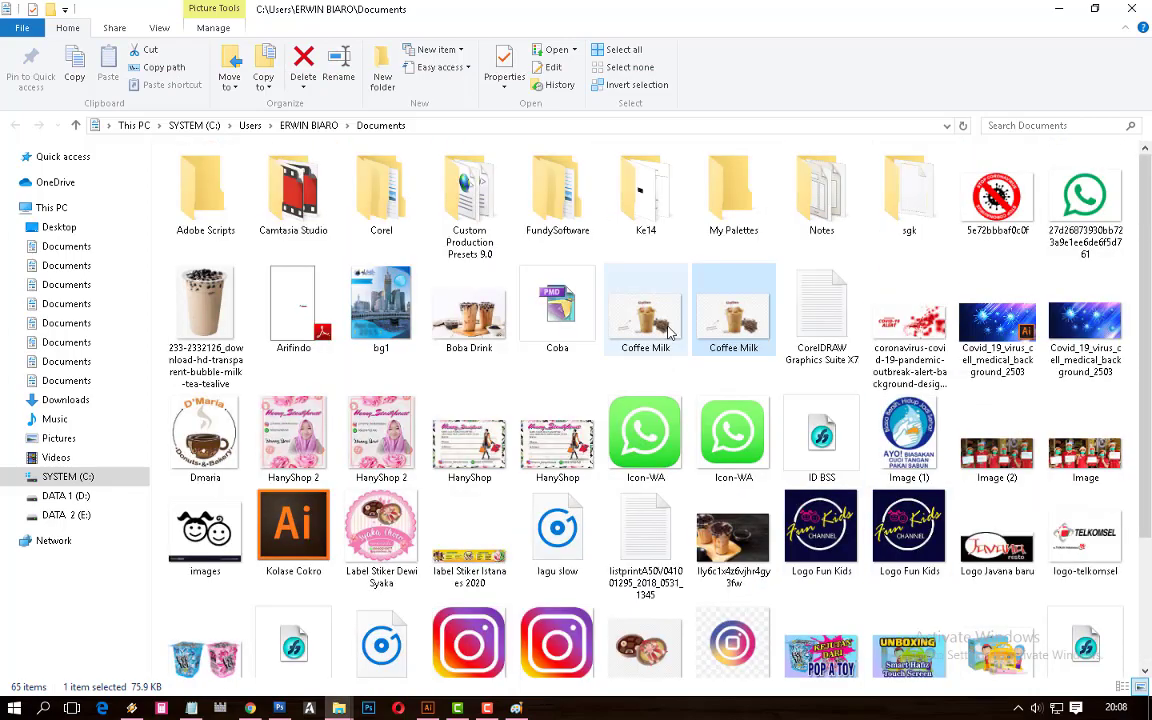
Open Coffee Milk.jpg, drag it onto the menu poster, and trial the Lighten blend mode
{"action": "double_click", "coordinate": [740, 322]}
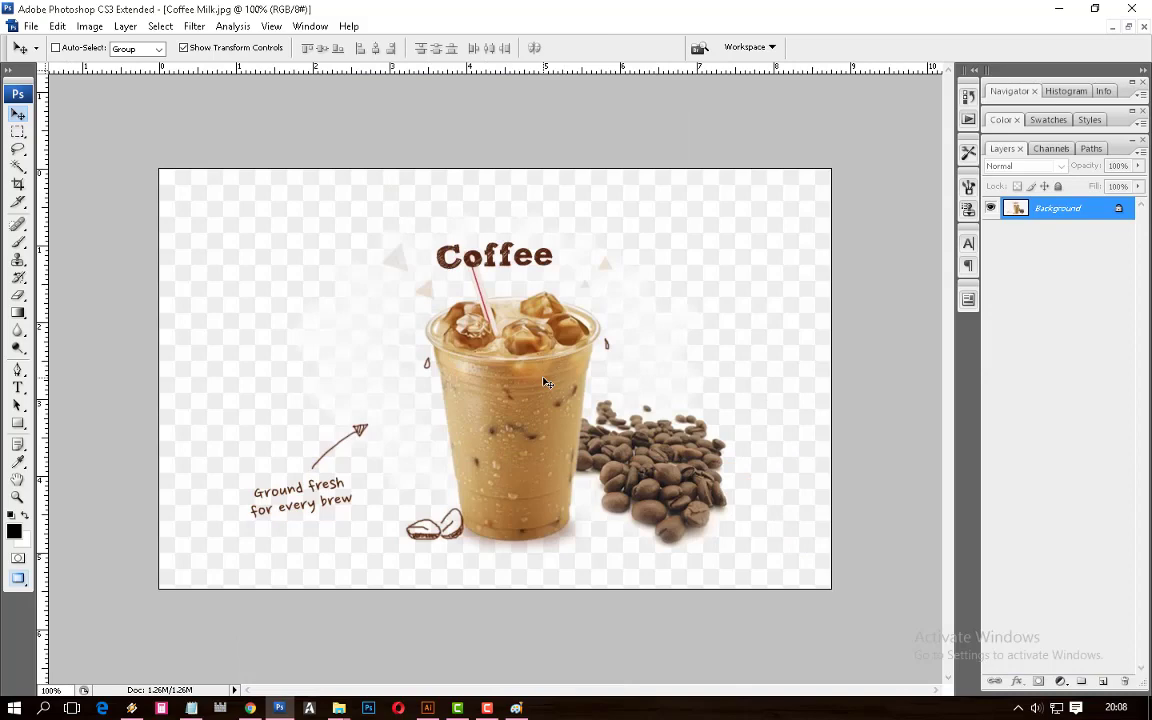
{"action": "left_click_drag", "start_coordinate": [548, 383], "coordinate": [660, 388]}
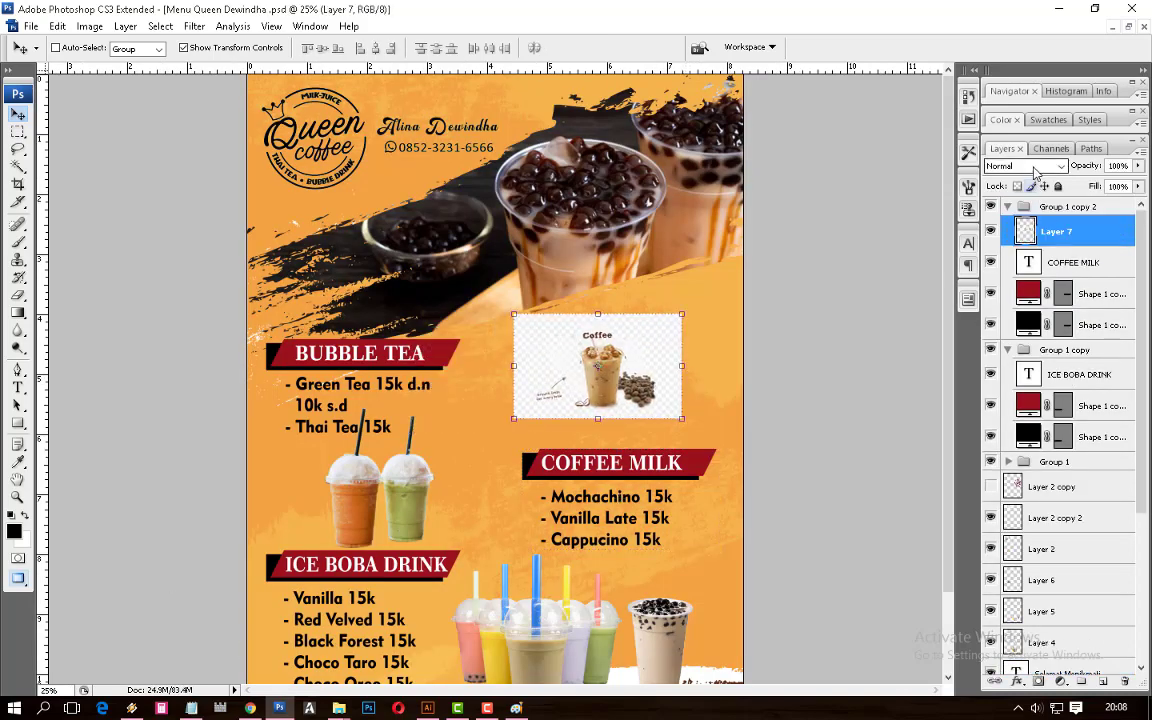
{"action": "left_click", "coordinate": [1035, 173]}
{"action": "key", "text": "Down"}
{"action": "key", "text": "Down"}
{"action": "key", "text": "Down"}
{"action": "key", "text": "Down"}
{"action": "key", "text": "Down"}
{"action": "key", "text": "Down"}
{"action": "key", "text": "Down"}
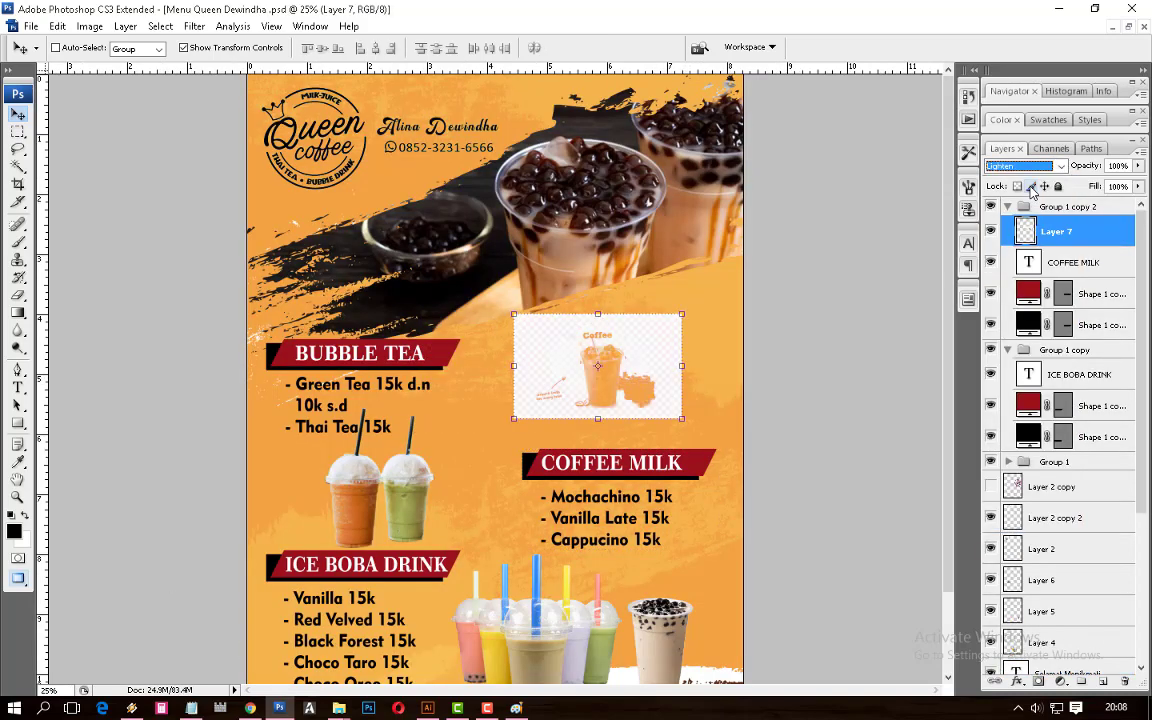
{"action": "key", "text": "Up"}
{"action": "key", "text": "Up"}
{"action": "key", "text": "Up"}
{"action": "key", "text": "Up"}
{"action": "key", "text": "Up"}
{"action": "key", "text": "Up"}
Delete the trial coffee layer from the poster and reopen Coffee Milk in Photoshop
{"action": "key", "text": "ctrl+plus"}
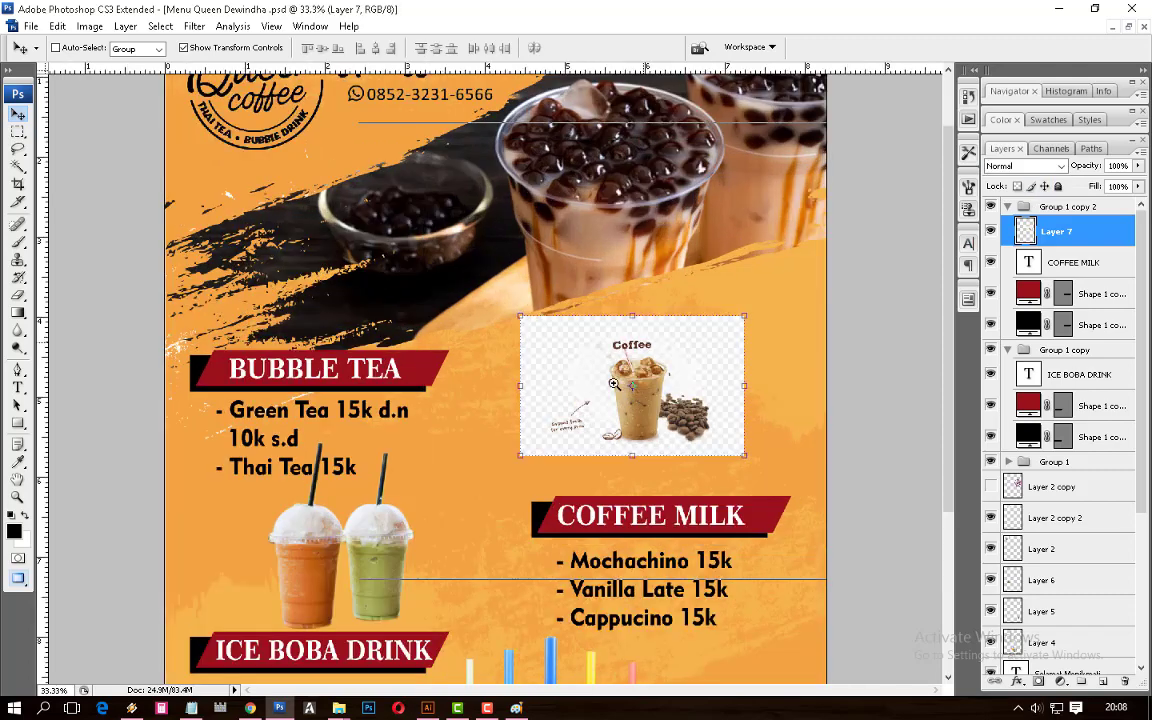
{"action": "key", "text": "ctrl+plus"}
{"action": "key", "text": "ctrl+plus"}
{"action": "key", "text": "Delete"}
{"action": "key", "text": "ctrl+Tab"}
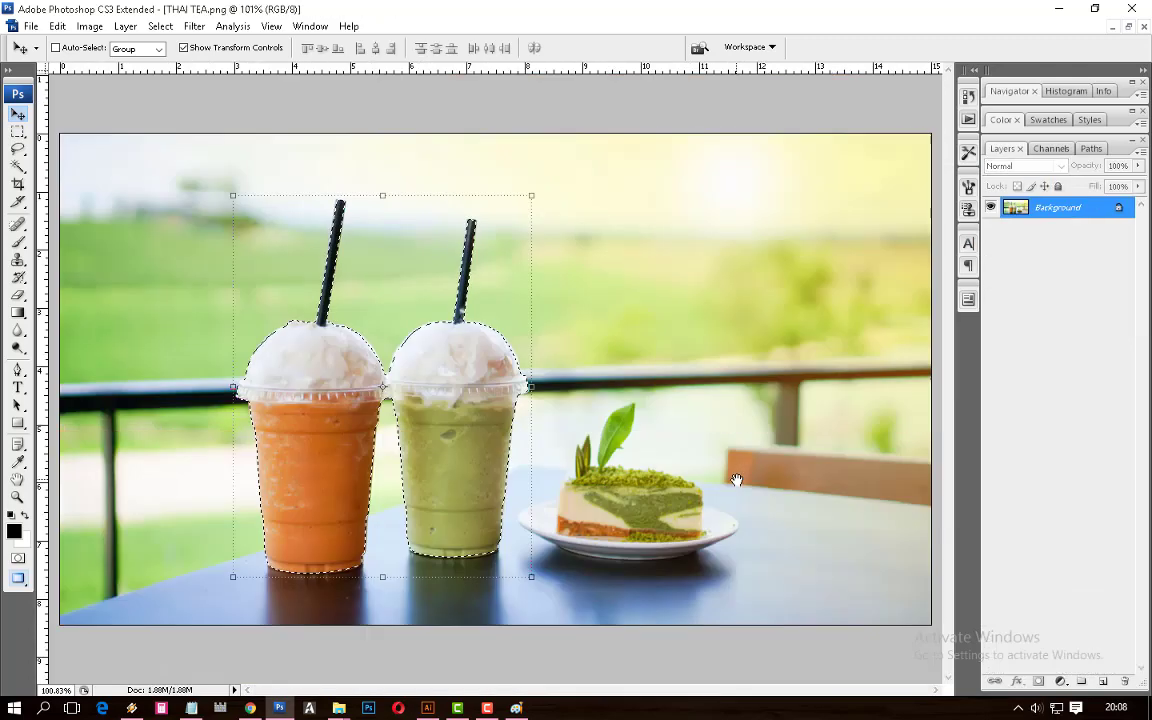
{"action": "key", "text": "ctrl+Tab"}
{"action": "left_click", "coordinate": [339, 708]}
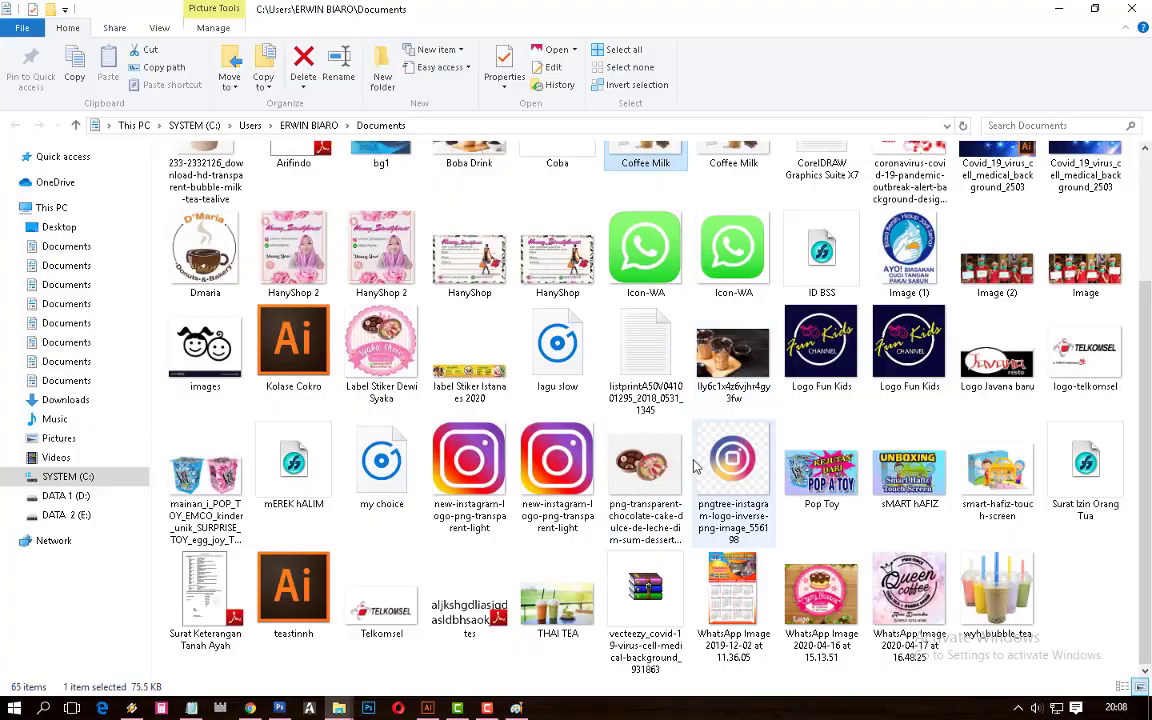
{"action": "scroll", "coordinate": [686, 390], "scroll_direction": "up", "scroll_amount": 2}
{"action": "mouse_move", "coordinate": [645, 310]}
{"action": "left_mouse_down"}
{"action": "mouse_move", "coordinate": [553, 399]}
{"action": "mouse_move", "coordinate": [685, 366]}
{"action": "left_mouse_up"}
Zoom to 300% and trace pen anchors along the coffee cup's right edge, rim and straw
{"action": "left_click", "coordinate": [553, 399], "text": "ctrl"}
{"action": "key", "text": "p"}
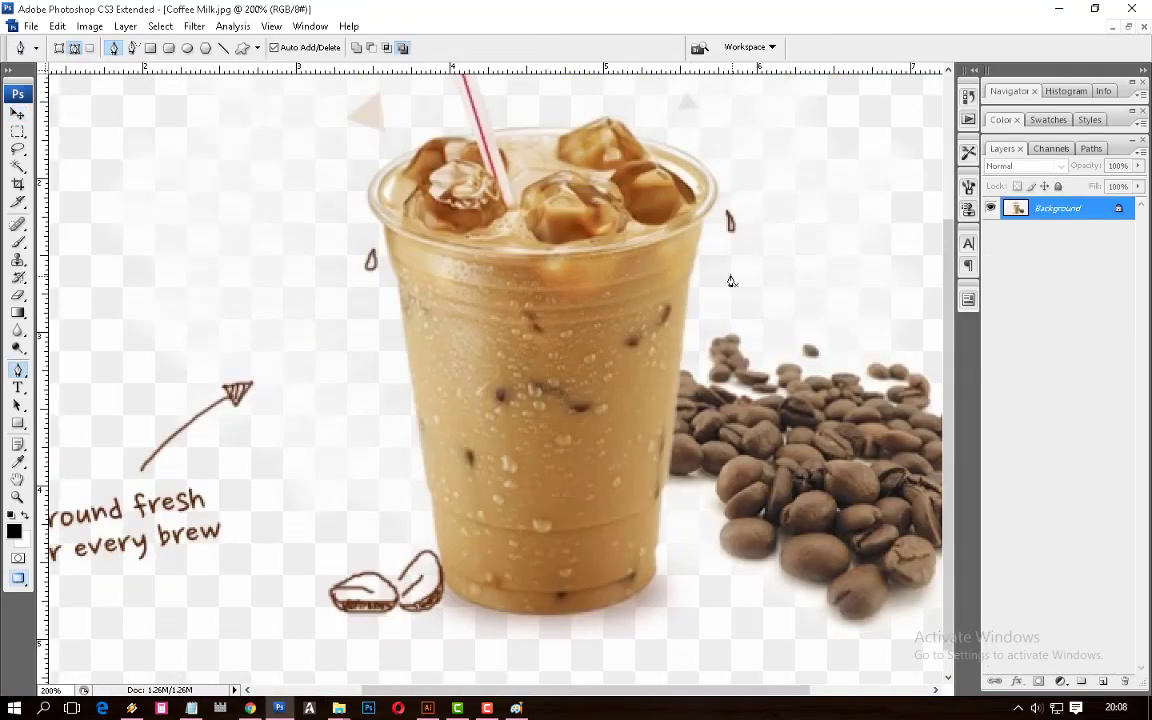
{"action": "key", "text": "ctrl+plus"}
{"action": "scroll", "coordinate": [510, 346], "scroll_direction": "down", "scroll_amount": 3}
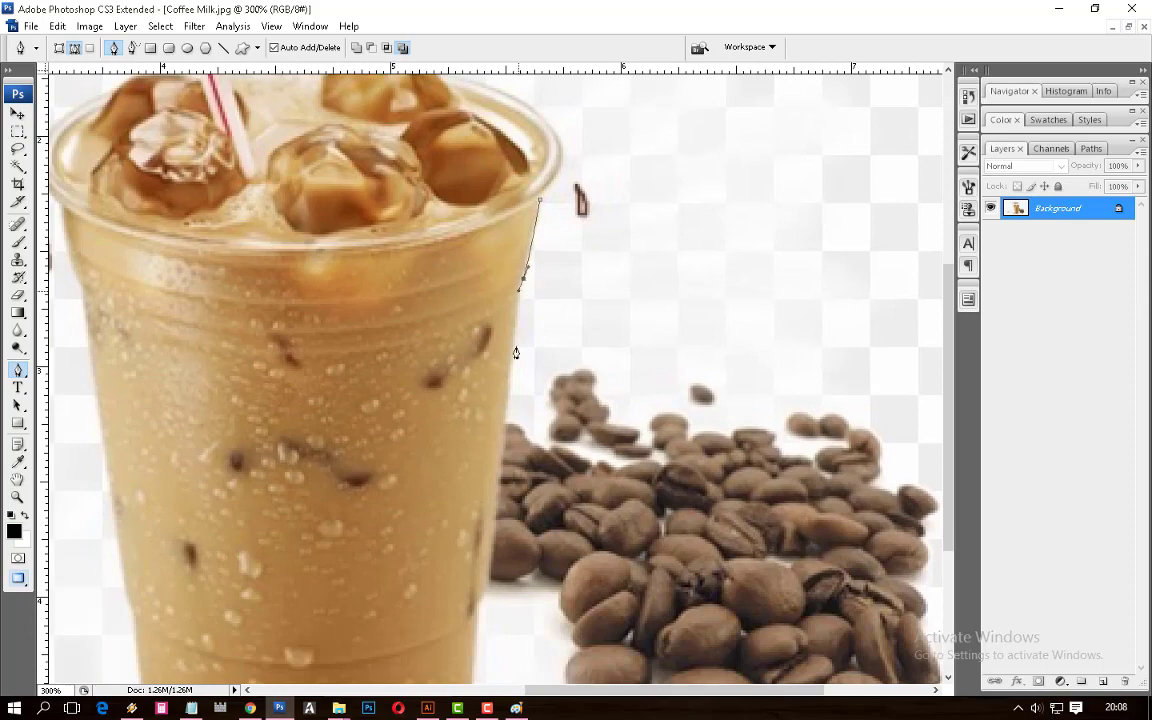
{"action": "scroll", "coordinate": [516, 352], "scroll_direction": "down", "scroll_amount": 5}
{"action": "left_click", "coordinate": [517, 423]}
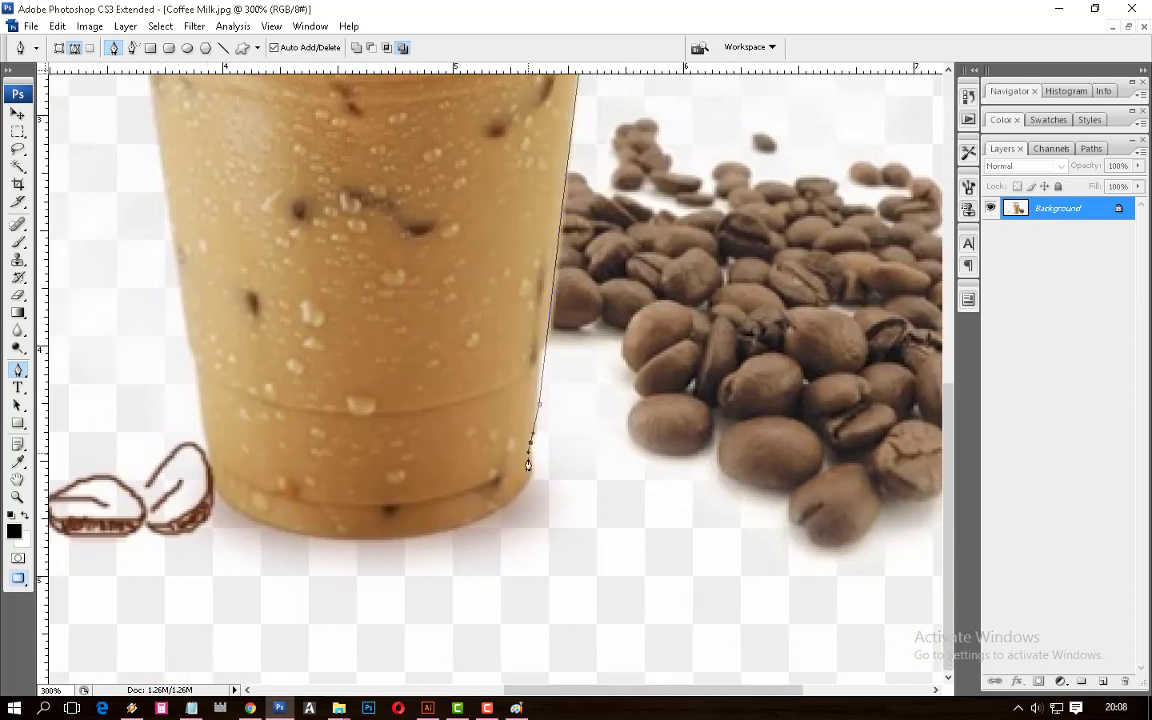
{"action": "scroll", "coordinate": [492, 523], "scroll_direction": "left", "scroll_amount": 4}
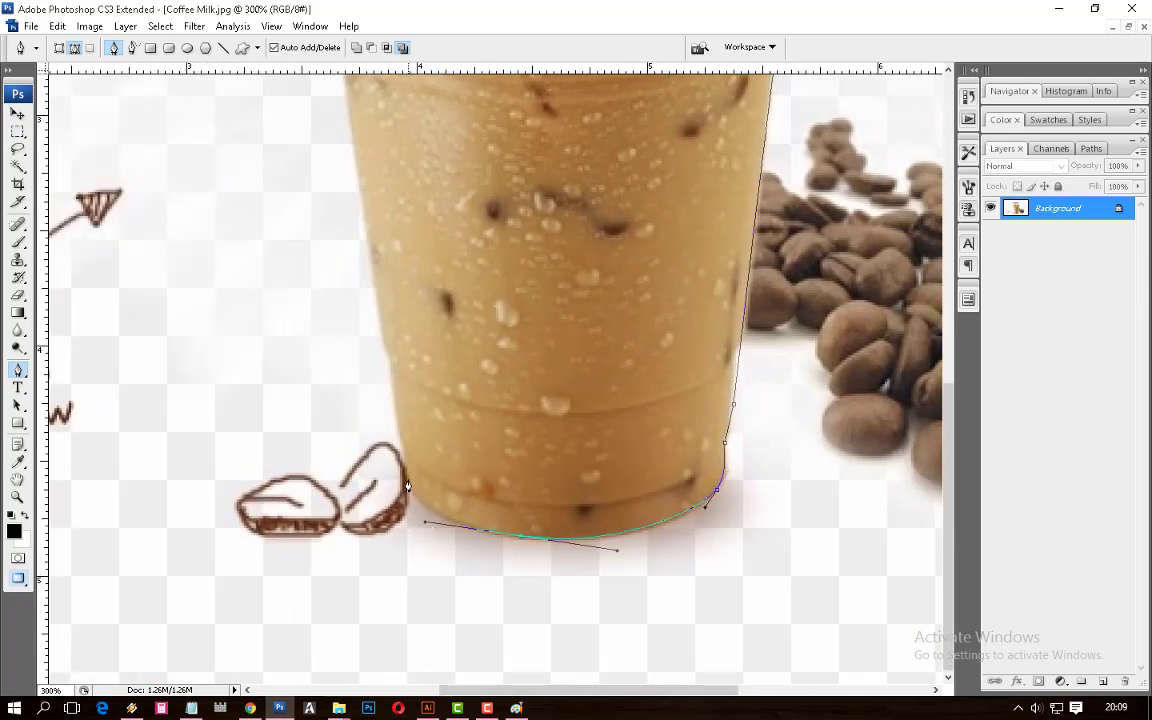
{"action": "scroll", "coordinate": [407, 486], "scroll_direction": "up", "scroll_amount": 3}
{"action": "scroll", "coordinate": [420, 480], "scroll_direction": "up", "scroll_amount": 3}
{"action": "scroll", "coordinate": [376, 228], "scroll_direction": "up", "scroll_amount": 4}
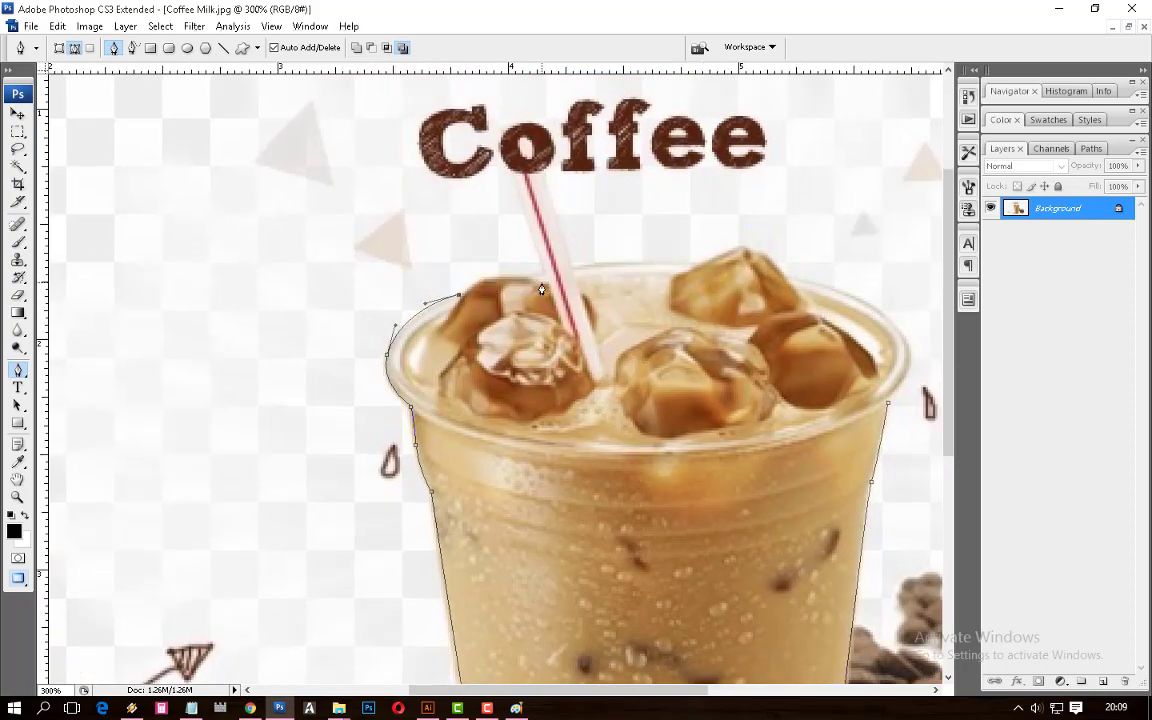
{"action": "left_click_drag", "start_coordinate": [549, 183], "coordinate": [571, 271]}
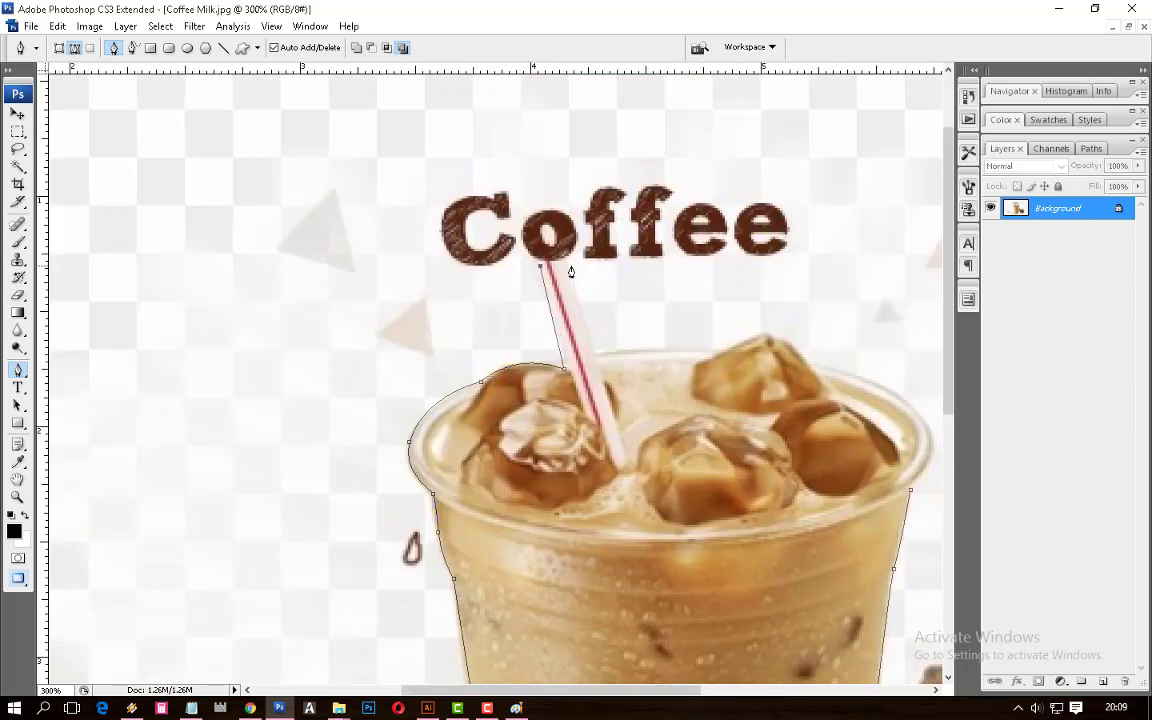
{"action": "left_click_drag", "start_coordinate": [563, 368], "coordinate": [511, 351]}
{"action": "left_click_drag", "start_coordinate": [596, 360], "coordinate": [518, 334]}
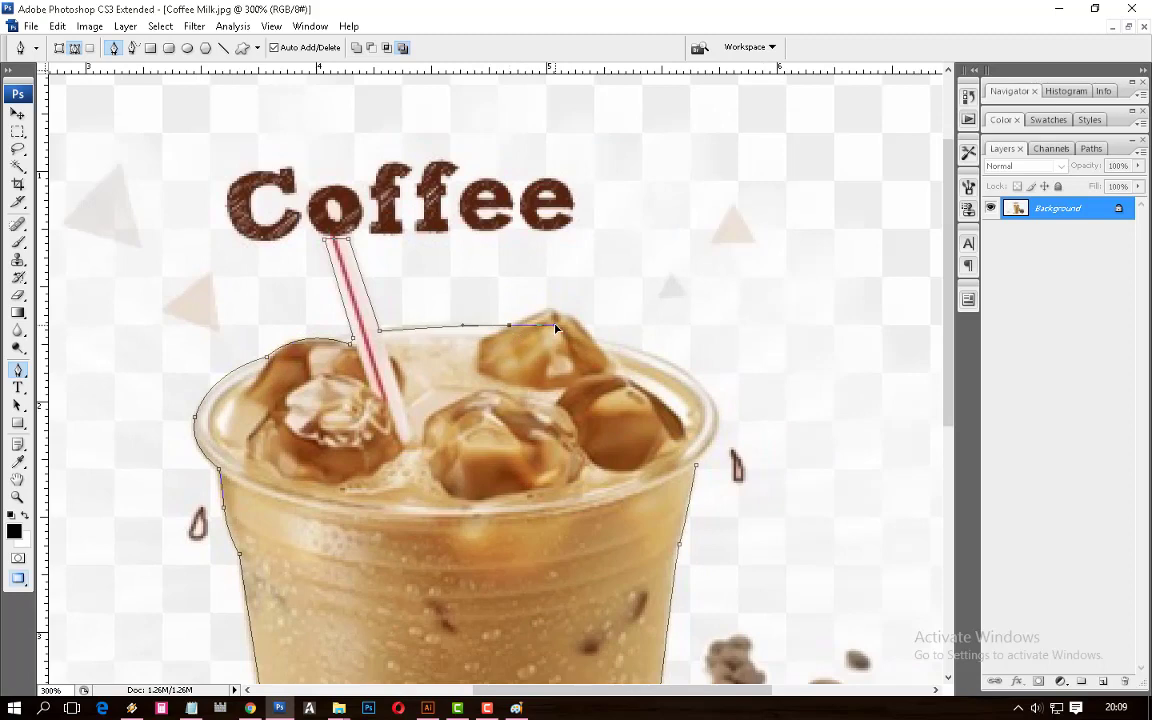
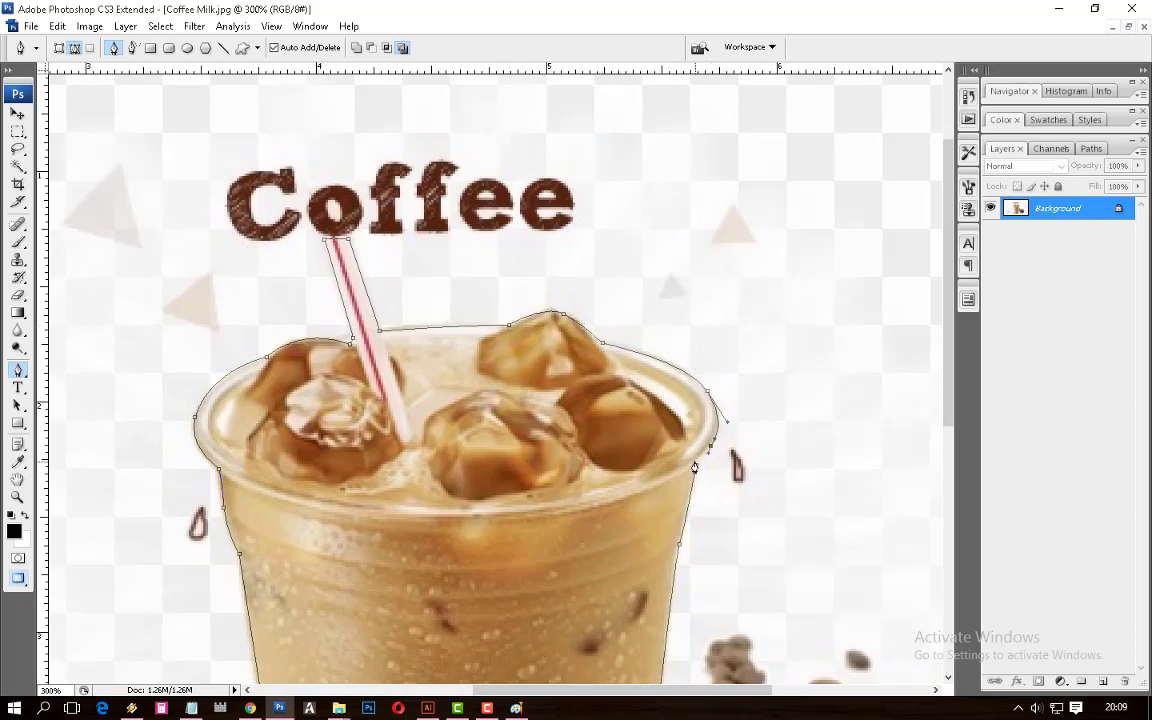
Turn the traced iced coffee cup path into a selection and copy the cup
{"action": "key", "text": "ctrl+minus"}
{"action": "key", "text": "ctrl+minus"}
{"action": "right_click", "coordinate": [532, 392]}
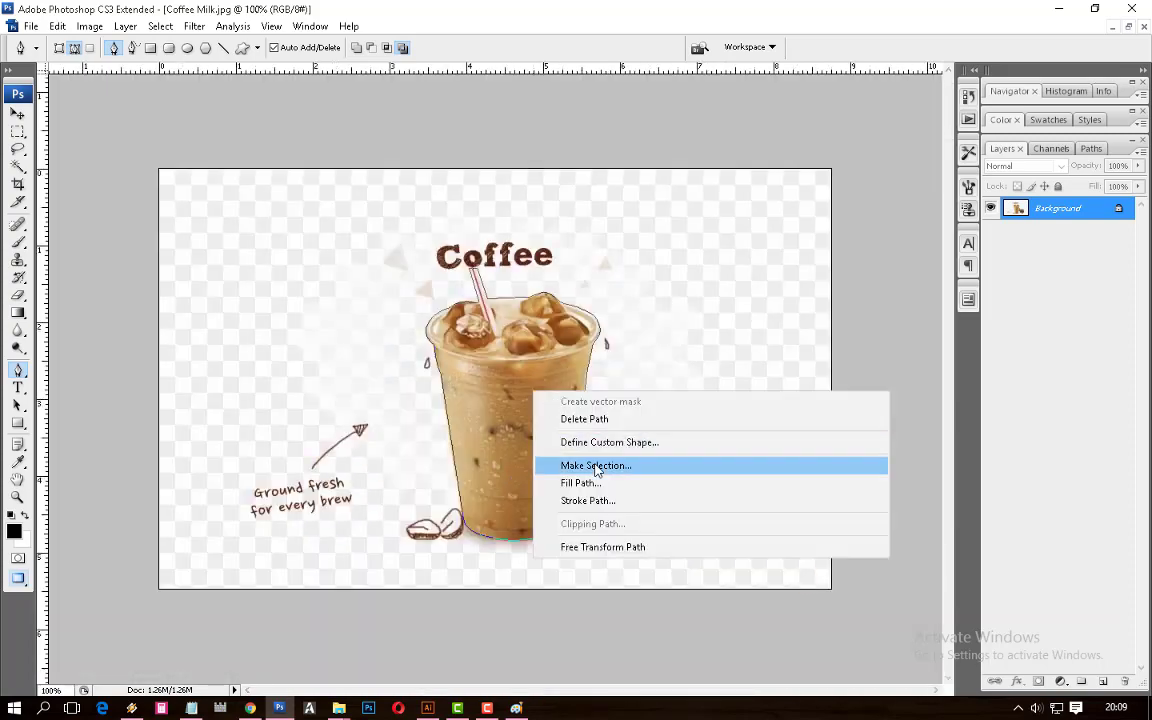
{"action": "left_click", "coordinate": [594, 465]}
{"action": "key", "text": "Return"}
{"action": "key", "text": "ctrl+c"}
Paste the cup into the menu poster, enlarge it, and place it on the right
{"action": "key", "text": "ctrl+Tab"}
{"action": "key", "text": "ctrl+v"}
{"action": "key", "text": "ctrl+0"}
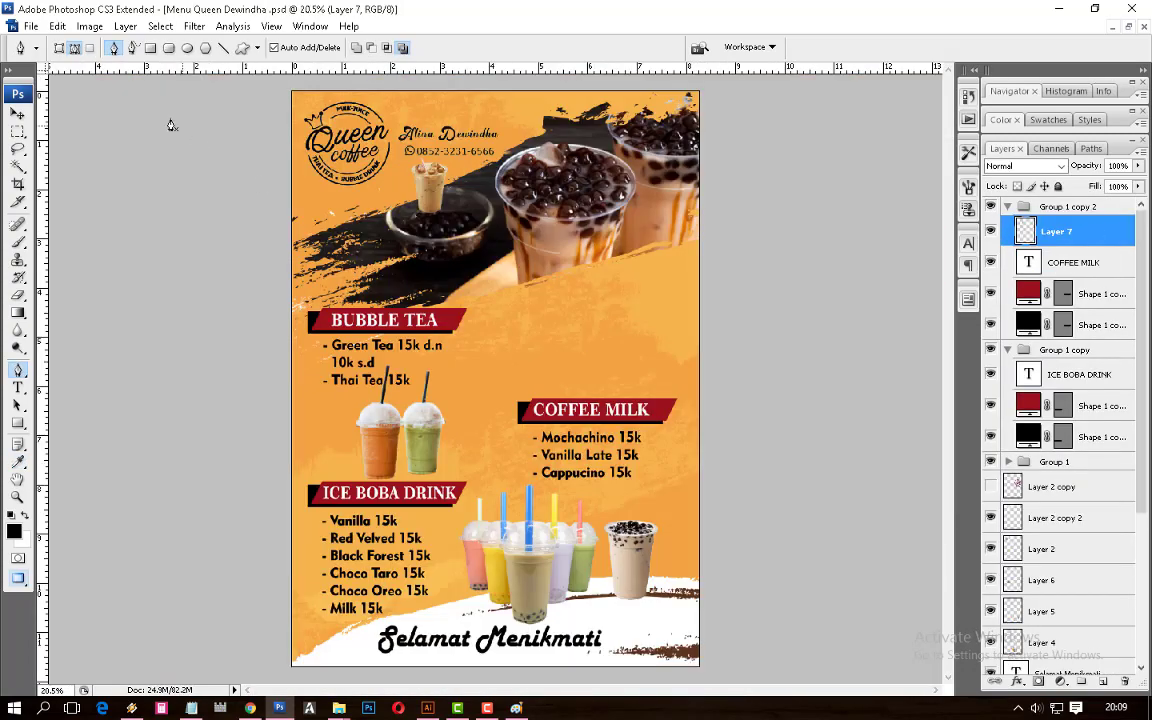
{"action": "key", "text": "v"}
{"action": "left_click_drag", "start_coordinate": [410, 157], "coordinate": [352, 112]}
{"action": "key", "text": "Return"}
{"action": "left_click_drag", "start_coordinate": [407, 185], "coordinate": [673, 361]}
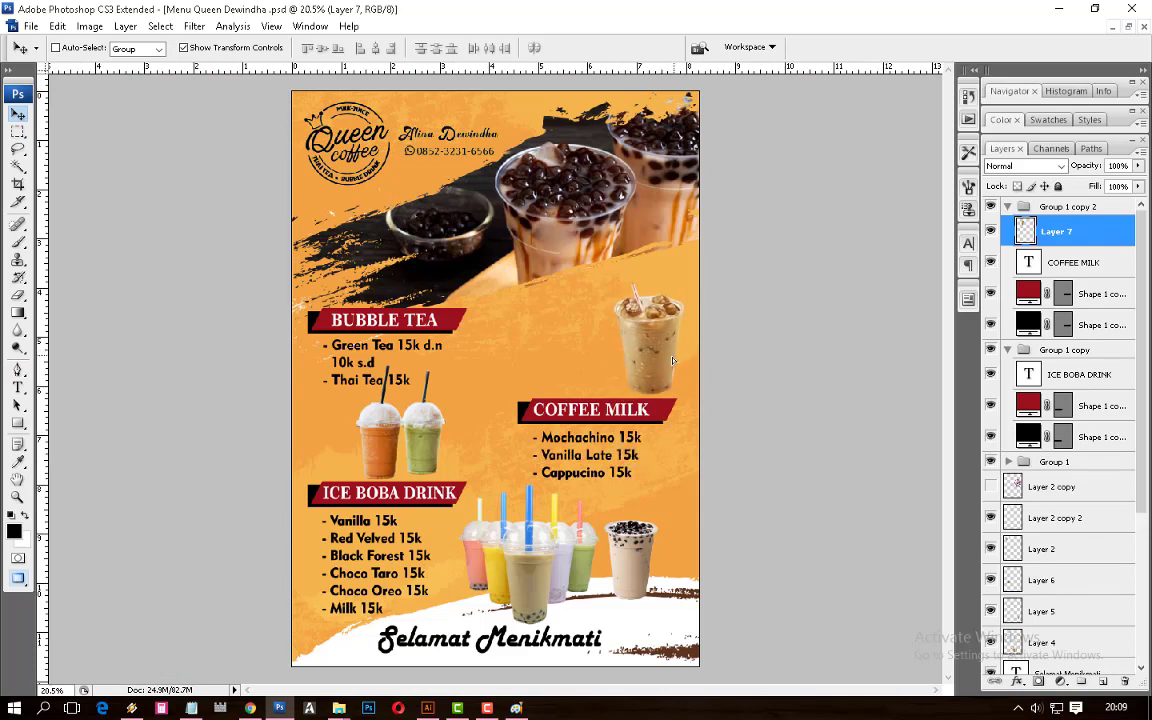
Back in Chrome, close the leftover cocktail and bubble tea image tabs
{"action": "left_click", "coordinate": [250, 708]}
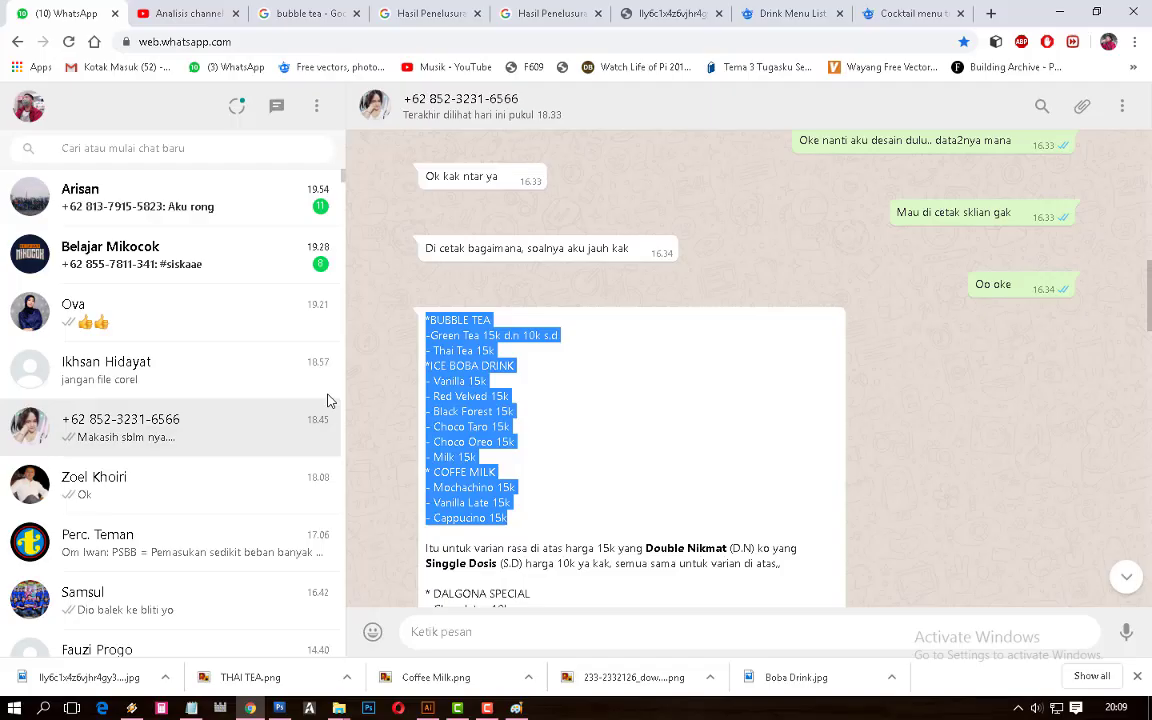
{"action": "left_click", "coordinate": [585, 18]}
{"action": "left_click", "coordinate": [840, 14]}
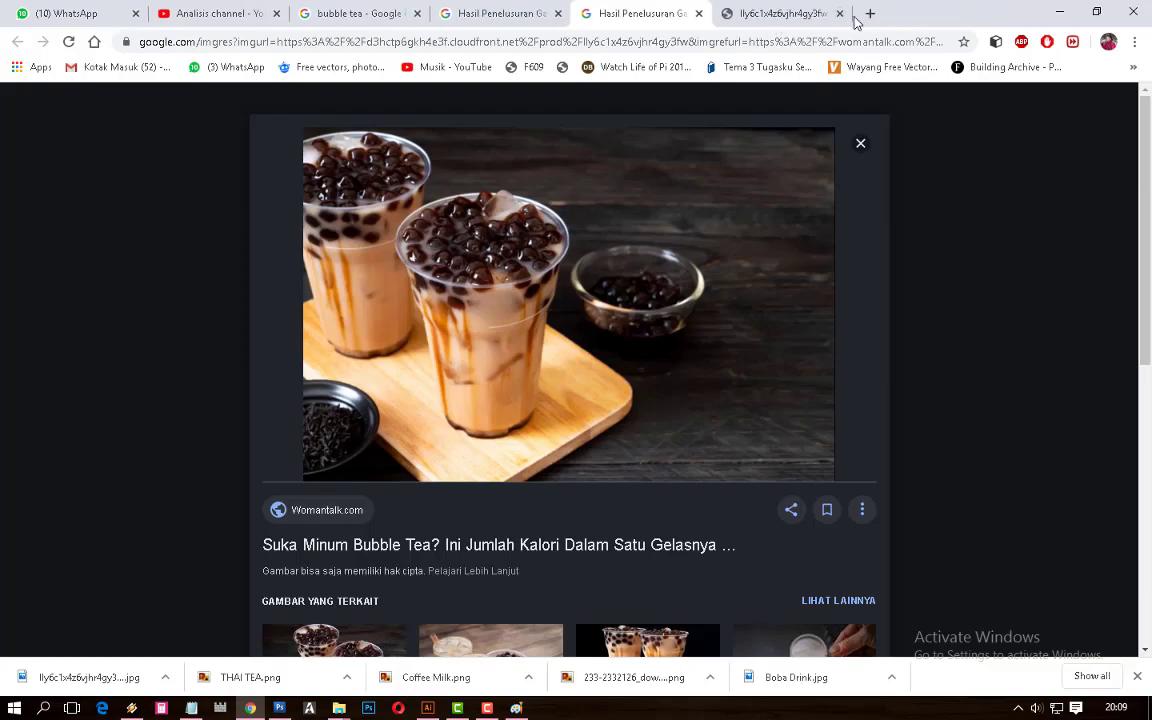
{"action": "left_click", "coordinate": [490, 22]}
{"action": "left_click", "coordinate": [797, 24]}
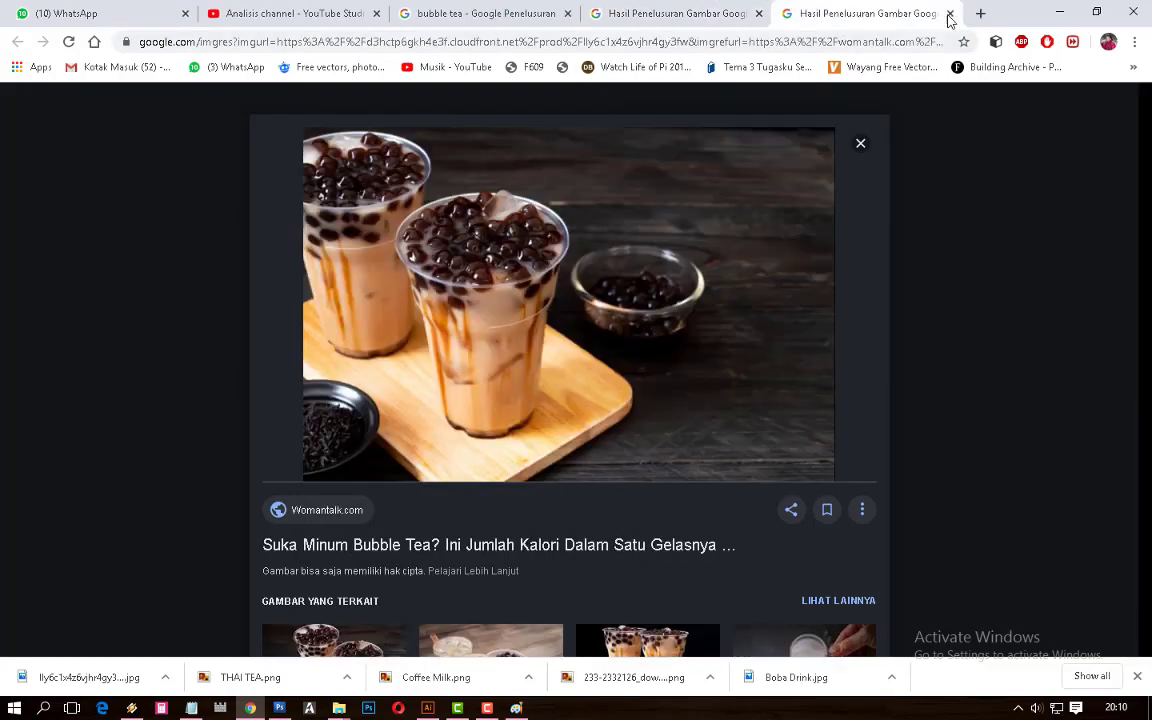
{"action": "left_click", "coordinate": [946, 16]}
{"action": "left_click", "coordinate": [760, 16]}
{"action": "scroll", "coordinate": [303, 257], "scroll_direction": "up", "scroll_amount": 10}
{"action": "scroll", "coordinate": [303, 257], "scroll_direction": "up", "scroll_amount": 10}
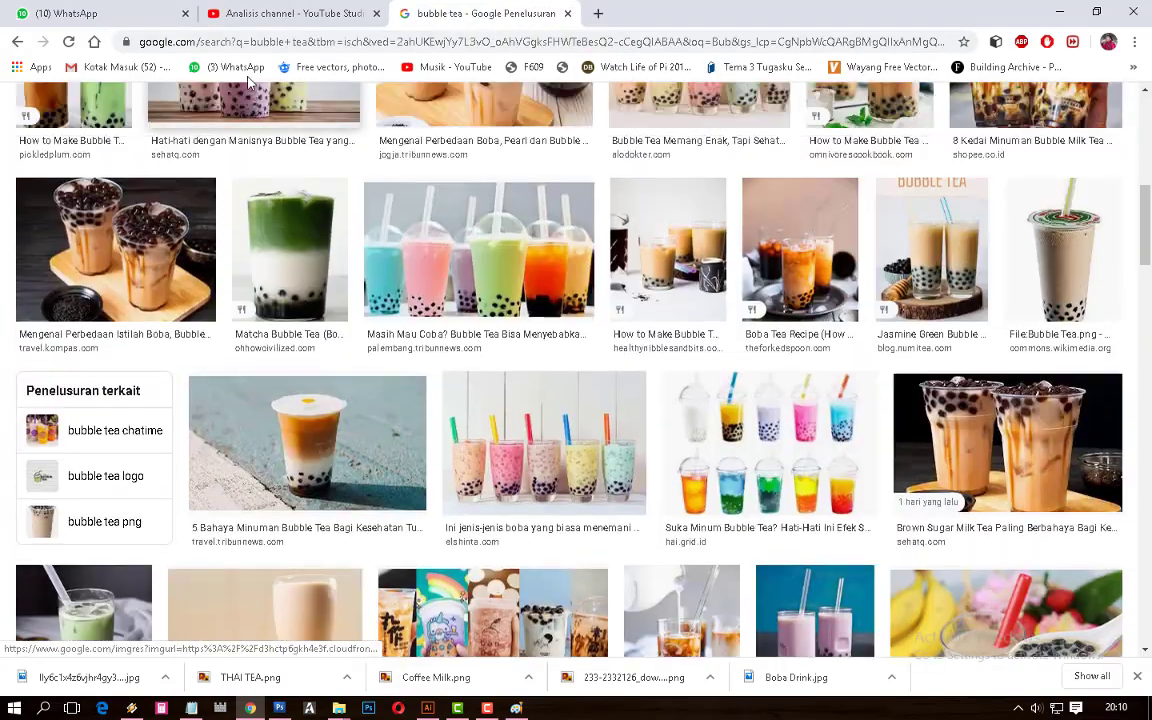
{"action": "scroll", "coordinate": [303, 257], "scroll_direction": "up", "scroll_amount": 10}
Search Google Images for 'Cauppucino png'
{"action": "type", "text": "Cauppuci"}
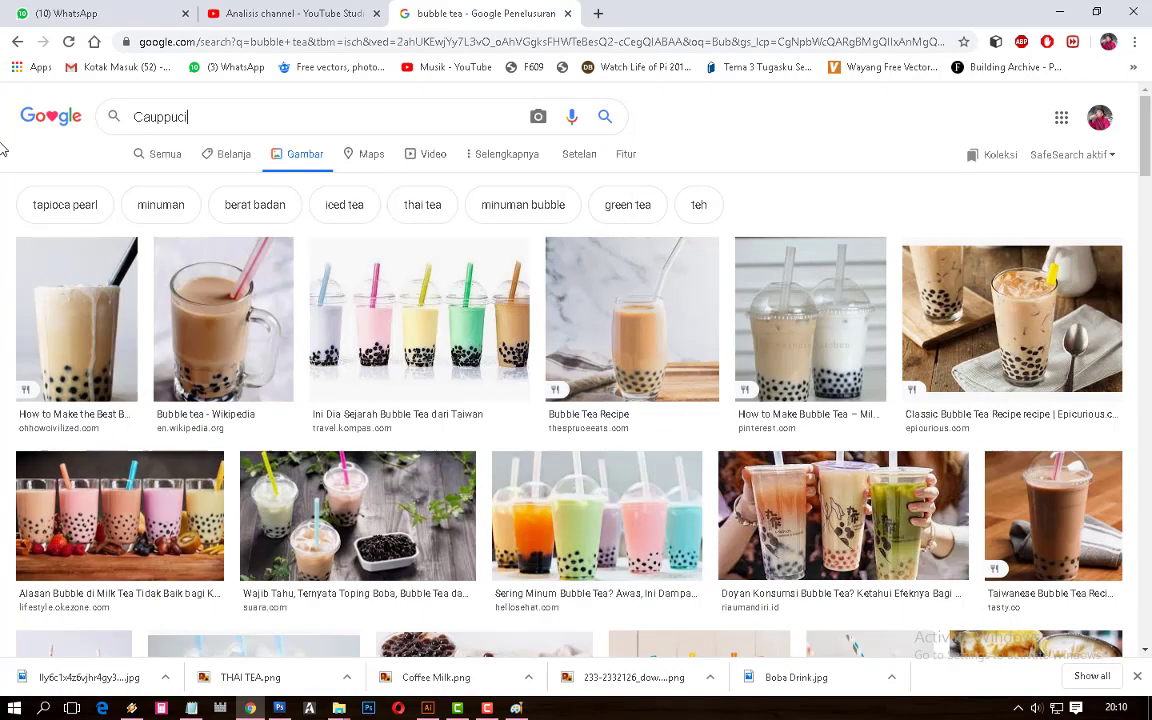
{"action": "type", "text": "no"}
{"action": "key", "text": "Return"}
{"action": "left_click", "coordinate": [265, 120]}
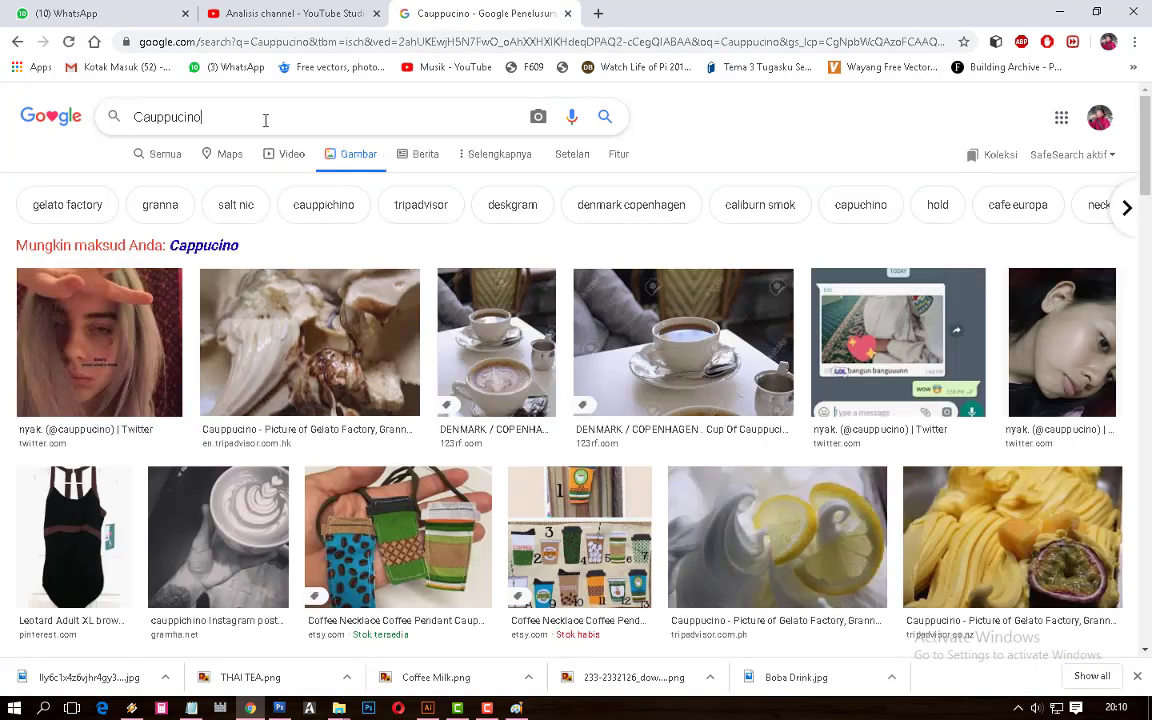
{"action": "type", "text": "g"}
{"action": "key", "text": "Return"}
Open the first cappuccino image result in a new tab to inspect it
{"action": "right_click", "coordinate": [160, 338]}
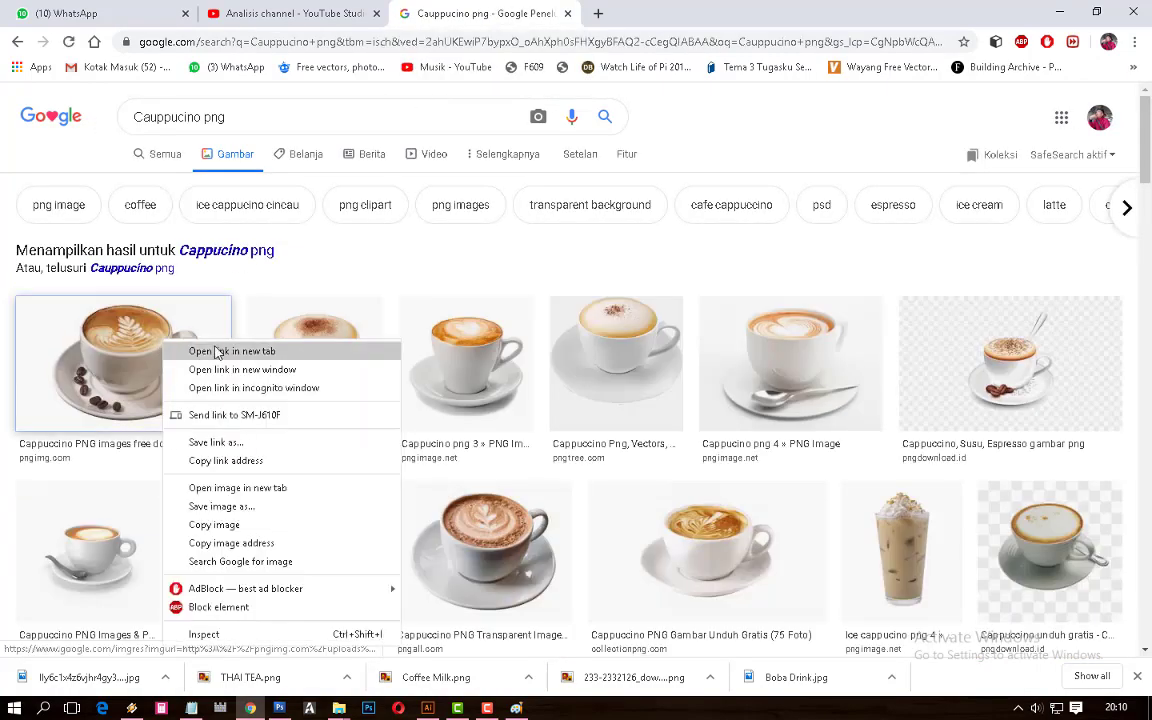
{"action": "left_click", "coordinate": [216, 350]}
{"action": "key", "text": "ctrl+Tab"}
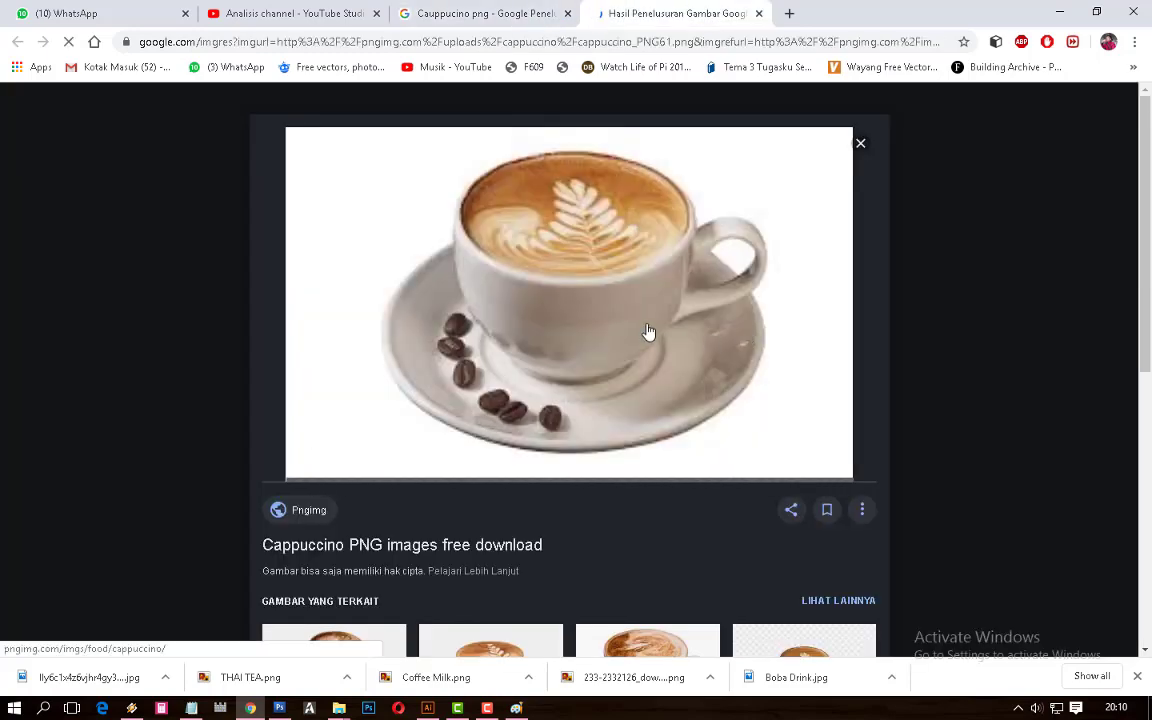
{"action": "scroll", "coordinate": [648, 331], "scroll_direction": "down", "scroll_amount": 2}
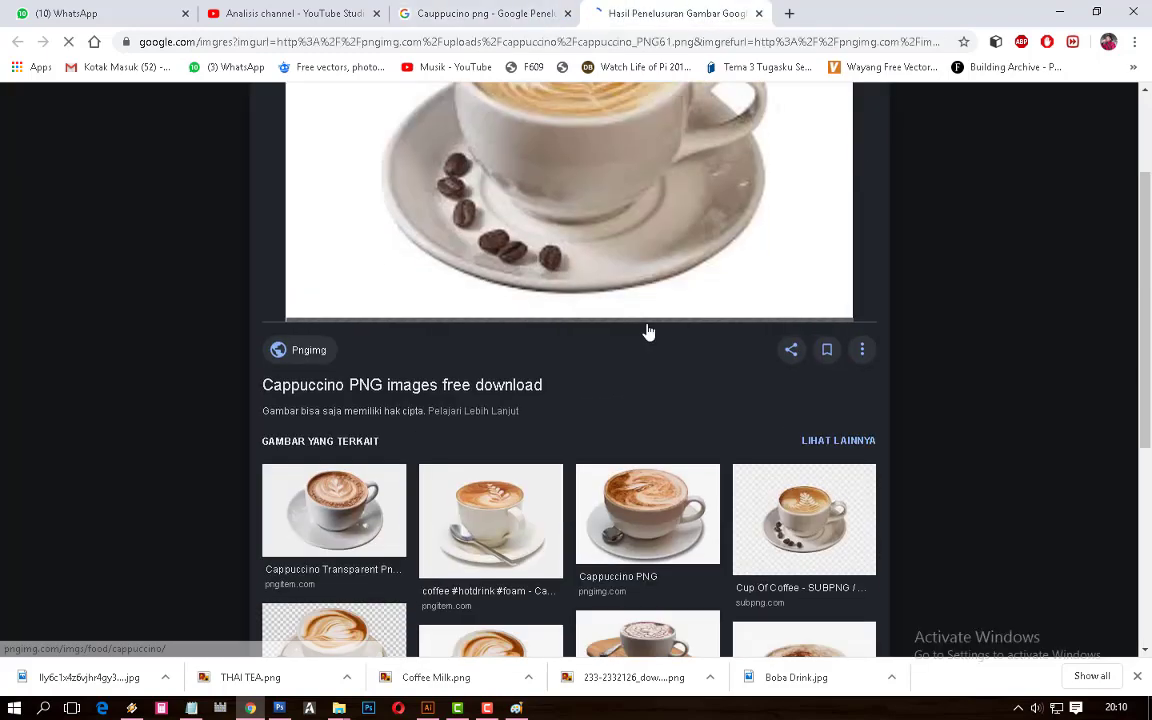
{"action": "left_click", "coordinate": [283, 710]}
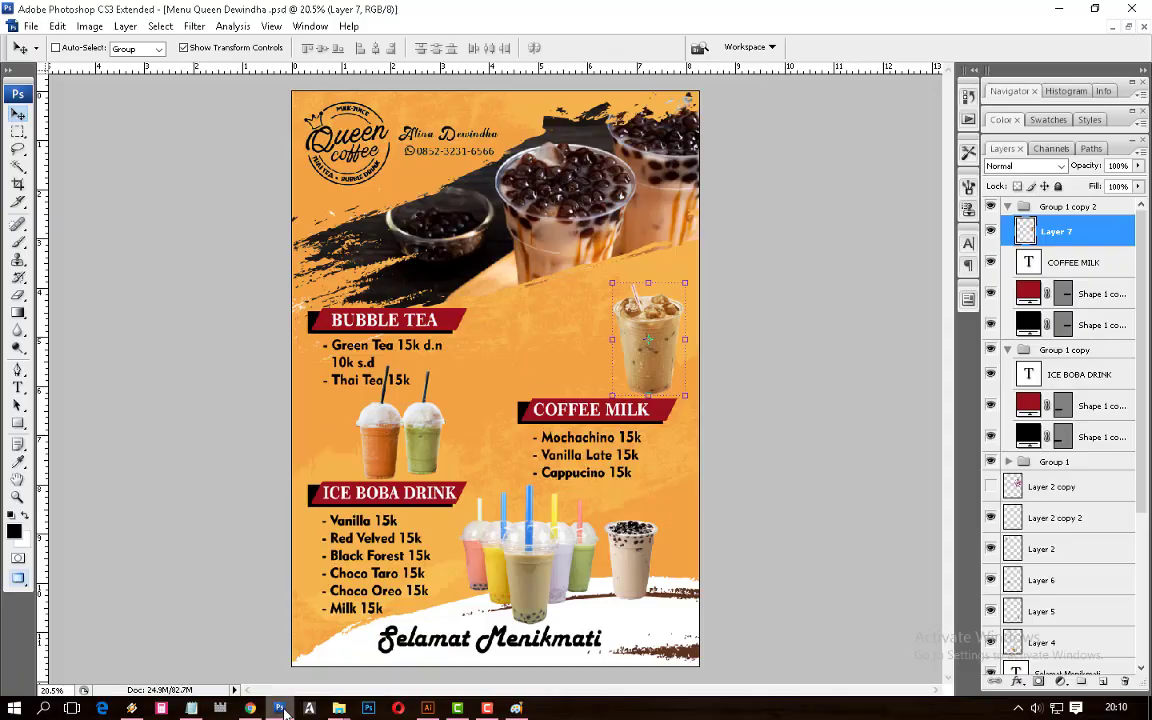
{"action": "left_click", "coordinate": [283, 710]}
{"action": "scroll", "coordinate": [637, 100], "scroll_direction": "up", "scroll_amount": 2}
Close the cappuccino tab and search for 'Cauppucino late' images
{"action": "left_click", "coordinate": [760, 13]}
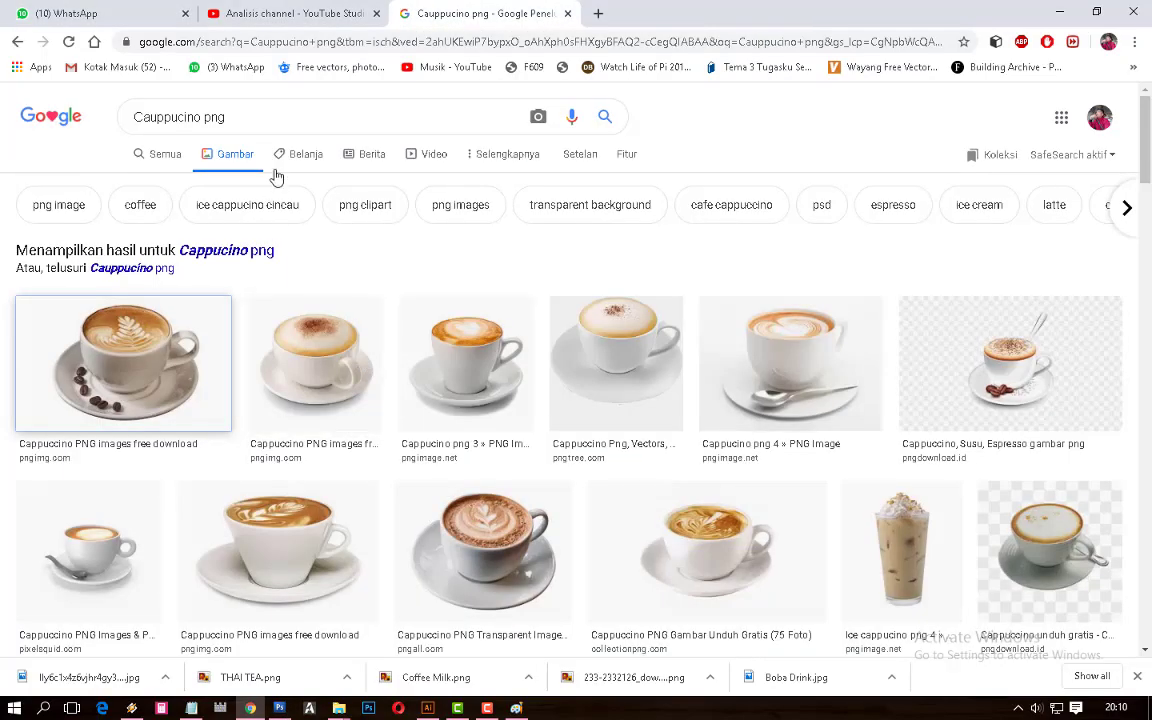
{"action": "double_click", "coordinate": [213, 117]}
{"action": "type", "text": "e"}
{"action": "key", "text": "Return"}
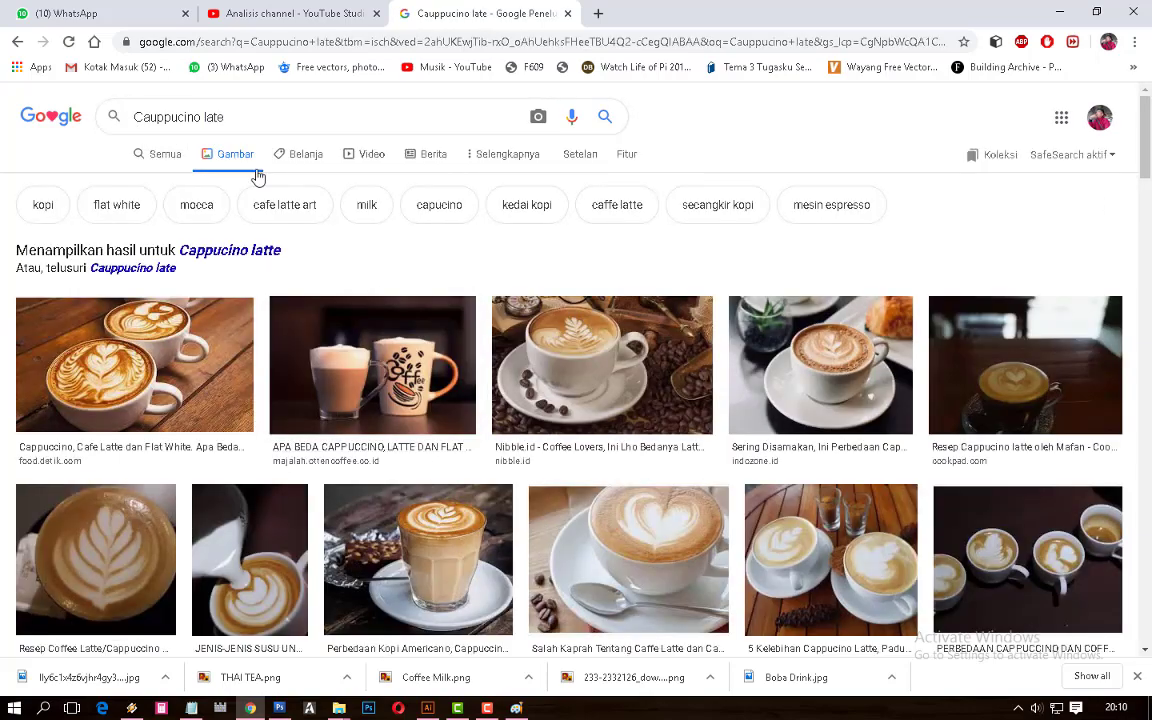
{"action": "scroll", "coordinate": [392, 397], "scroll_direction": "down", "scroll_amount": 2}
{"action": "scroll", "coordinate": [392, 397], "scroll_direction": "down", "scroll_amount": 2}
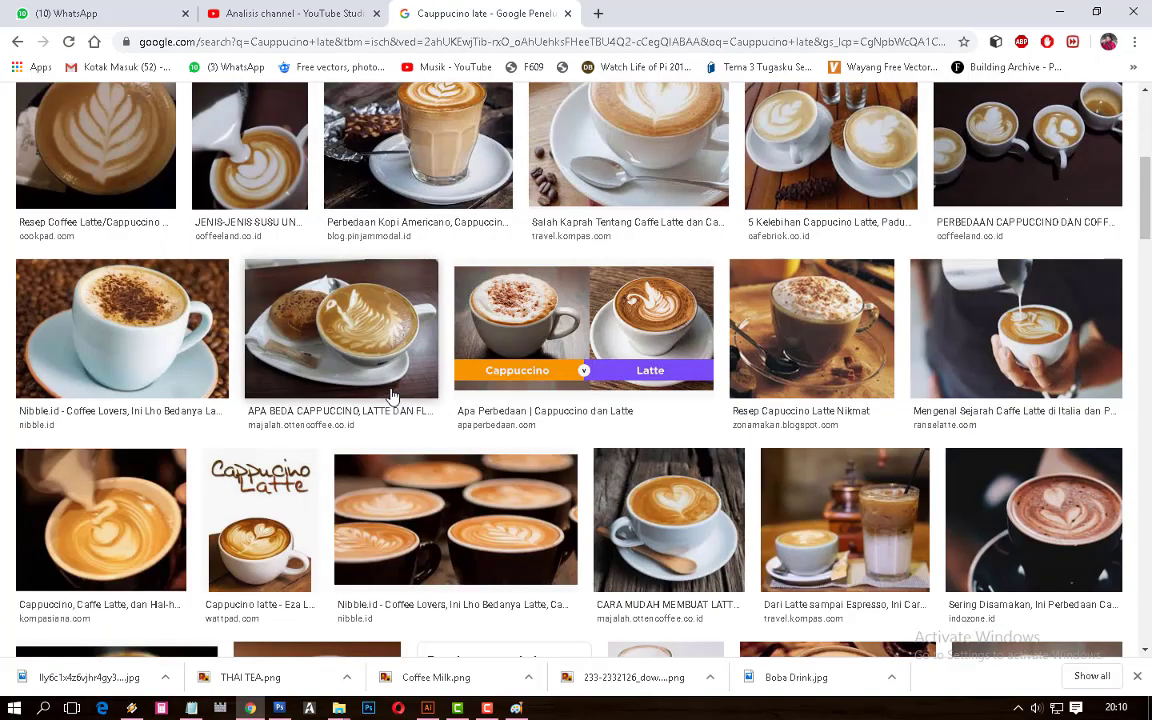
{"action": "scroll", "coordinate": [392, 397], "scroll_direction": "down", "scroll_amount": 1}
{"action": "scroll", "coordinate": [392, 397], "scroll_direction": "up", "scroll_amount": 5}
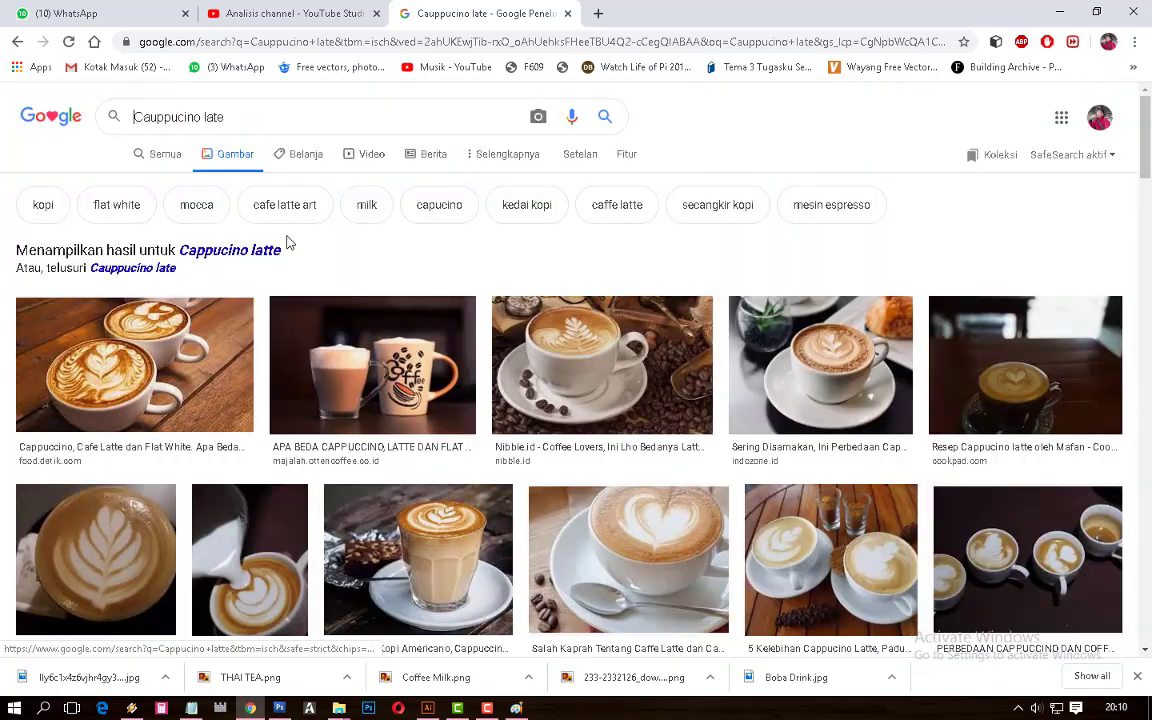
Search with the corrected spelling 'Cappucino latte png' and browse the results
{"action": "left_click", "coordinate": [240, 250]}
{"action": "left_click", "coordinate": [270, 116]}
{"action": "type", "text": "pri"}
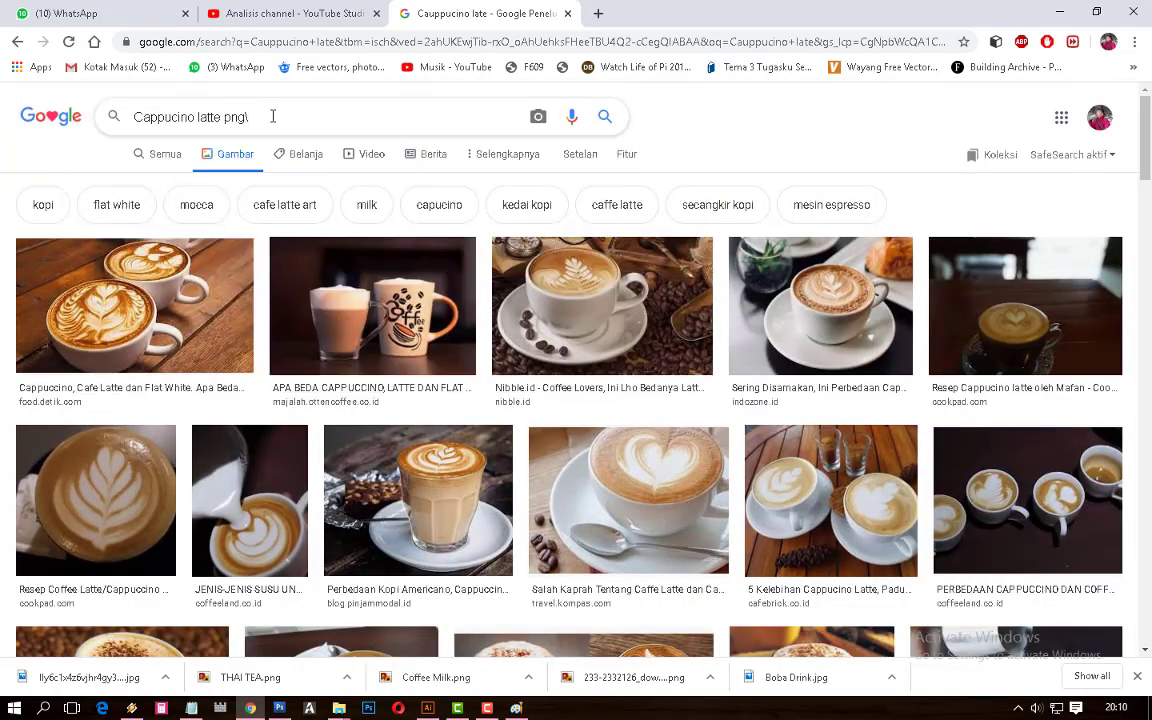
{"action": "key", "text": "Return"}
{"action": "scroll", "coordinate": [563, 380], "scroll_direction": "down", "scroll_amount": 3}
{"action": "scroll", "coordinate": [563, 383], "scroll_direction": "down", "scroll_amount": 1}
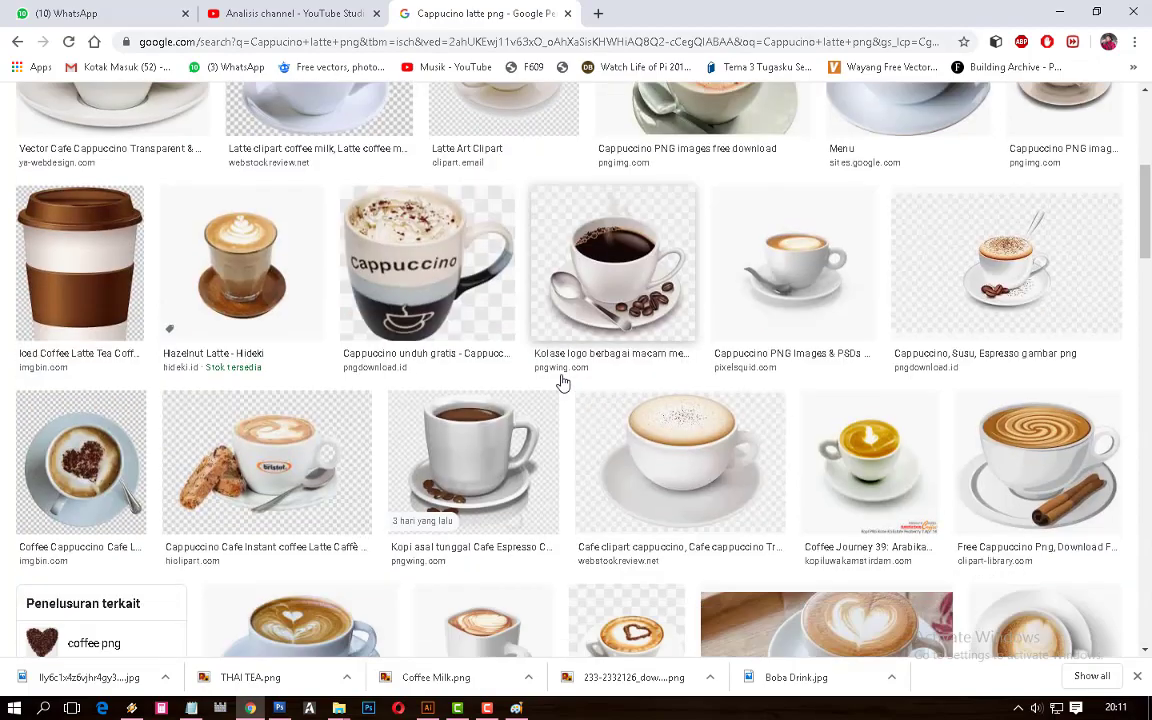
{"action": "scroll", "coordinate": [563, 383], "scroll_direction": "down", "scroll_amount": 2}
{"action": "scroll", "coordinate": [563, 383], "scroll_direction": "down", "scroll_amount": 2}
{"action": "scroll", "coordinate": [563, 383], "scroll_direction": "down", "scroll_amount": 1}
{"action": "scroll", "coordinate": [563, 383], "scroll_direction": "down", "scroll_amount": 2}
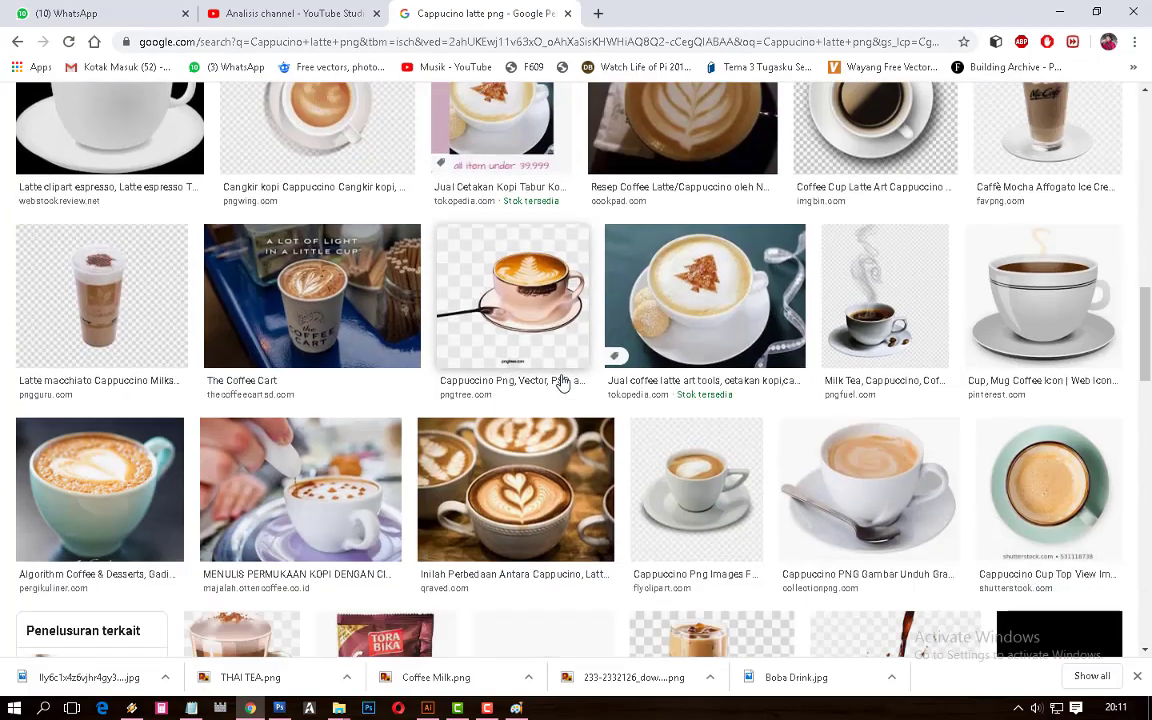
{"action": "scroll", "coordinate": [563, 383], "scroll_direction": "up", "scroll_amount": 1}
{"action": "scroll", "coordinate": [563, 383], "scroll_direction": "down", "scroll_amount": 4}
Open the iced coffee and Carmel Cold Coffee images in new tabs to compare
{"action": "right_click", "coordinate": [636, 133]}
{"action": "left_click", "coordinate": [780, 145]}
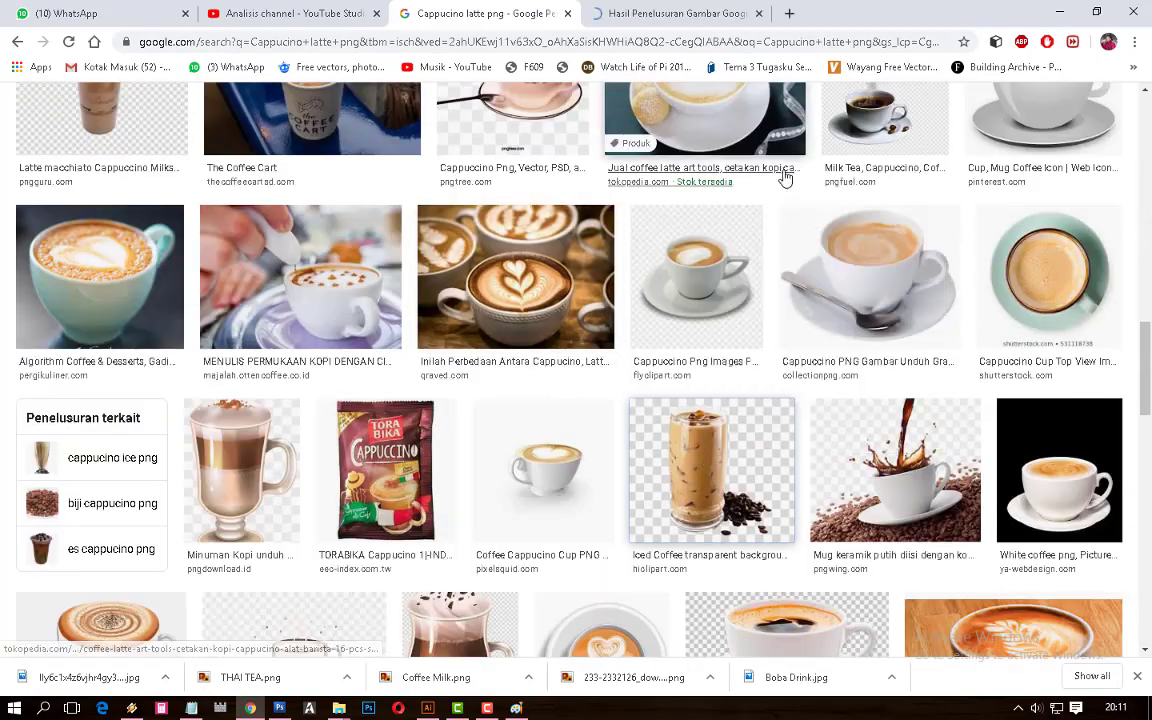
{"action": "left_click", "coordinate": [689, 16]}
{"action": "scroll", "coordinate": [733, 285], "scroll_direction": "down", "scroll_amount": 1}
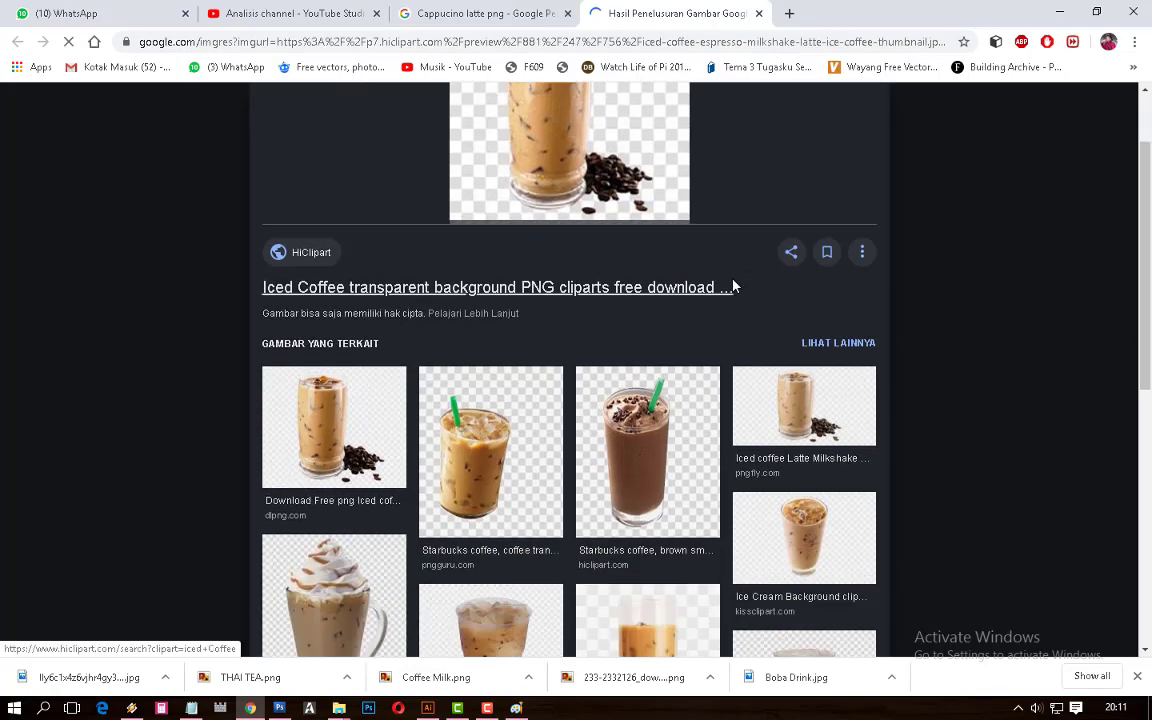
{"action": "scroll", "coordinate": [733, 287], "scroll_direction": "down", "scroll_amount": 2}
{"action": "scroll", "coordinate": [362, 408], "scroll_direction": "down", "scroll_amount": 2}
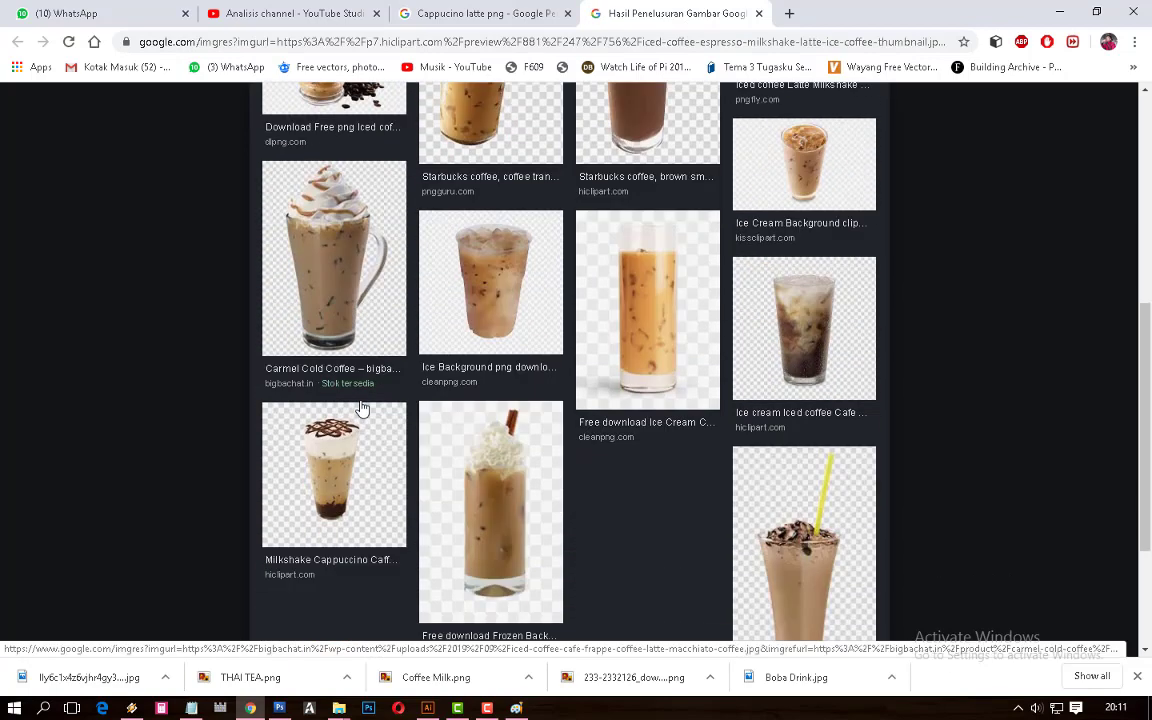
{"action": "left_click", "coordinate": [347, 334]}
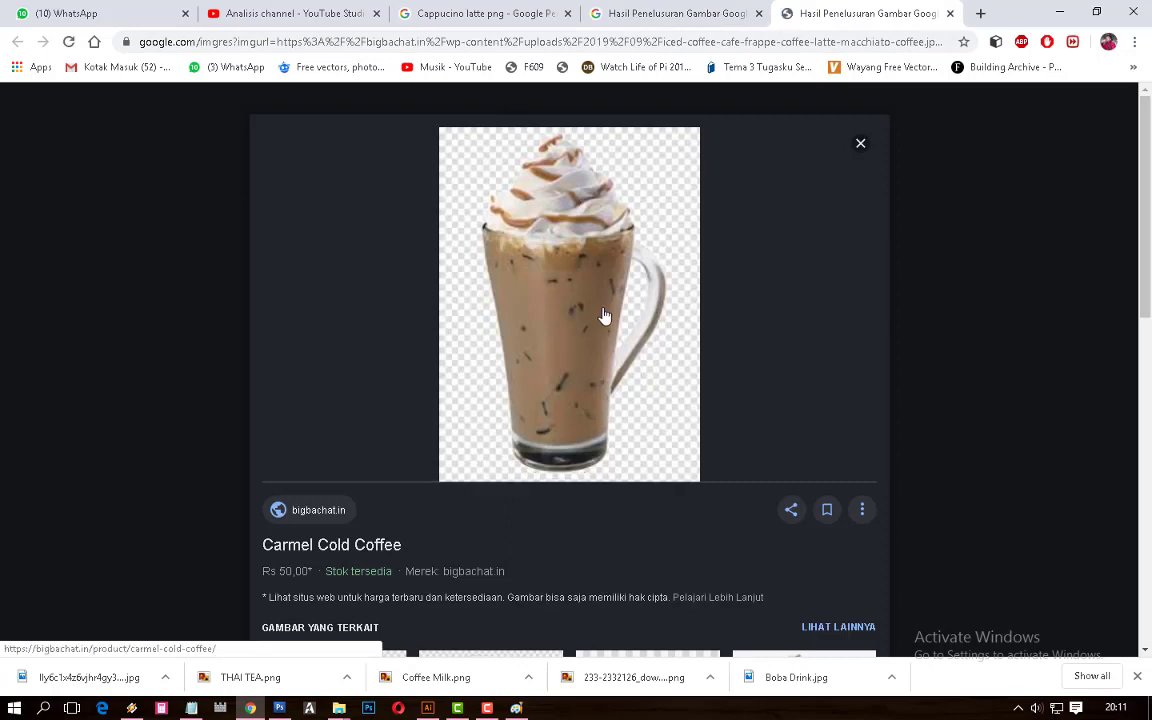
{"action": "right_click", "coordinate": [590, 259]}
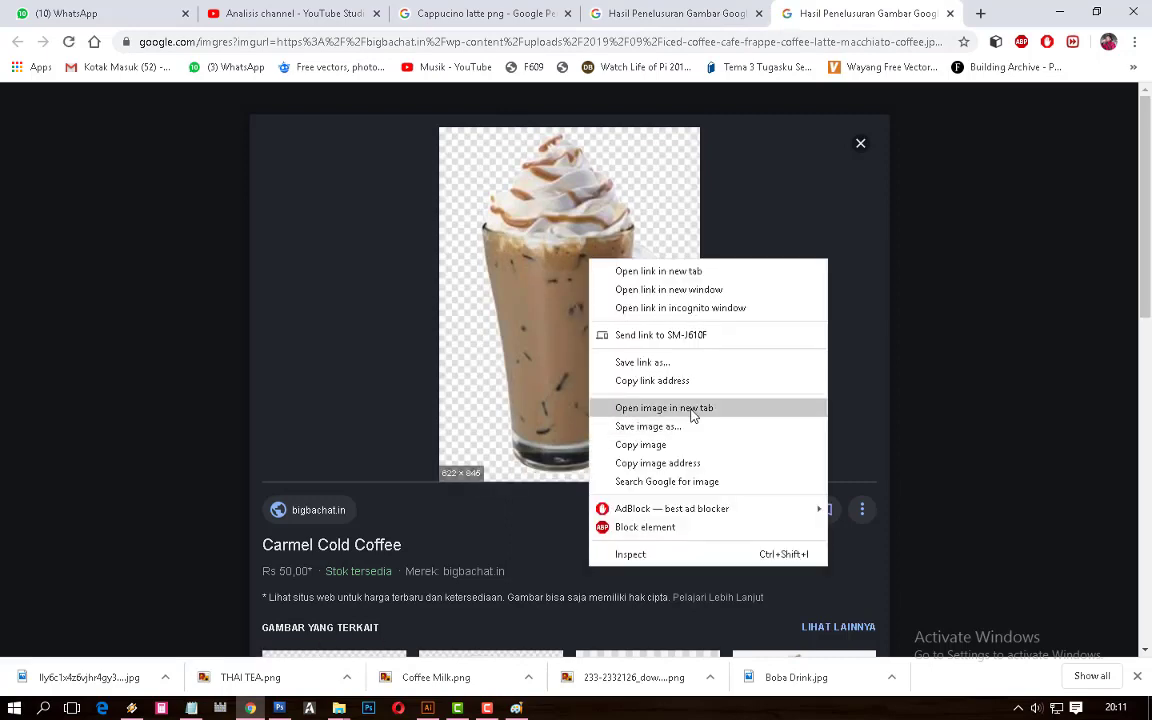
{"action": "key", "text": "ctrl+shift+Tab"}
{"action": "scroll", "coordinate": [580, 370], "scroll_direction": "up", "scroll_amount": 2}
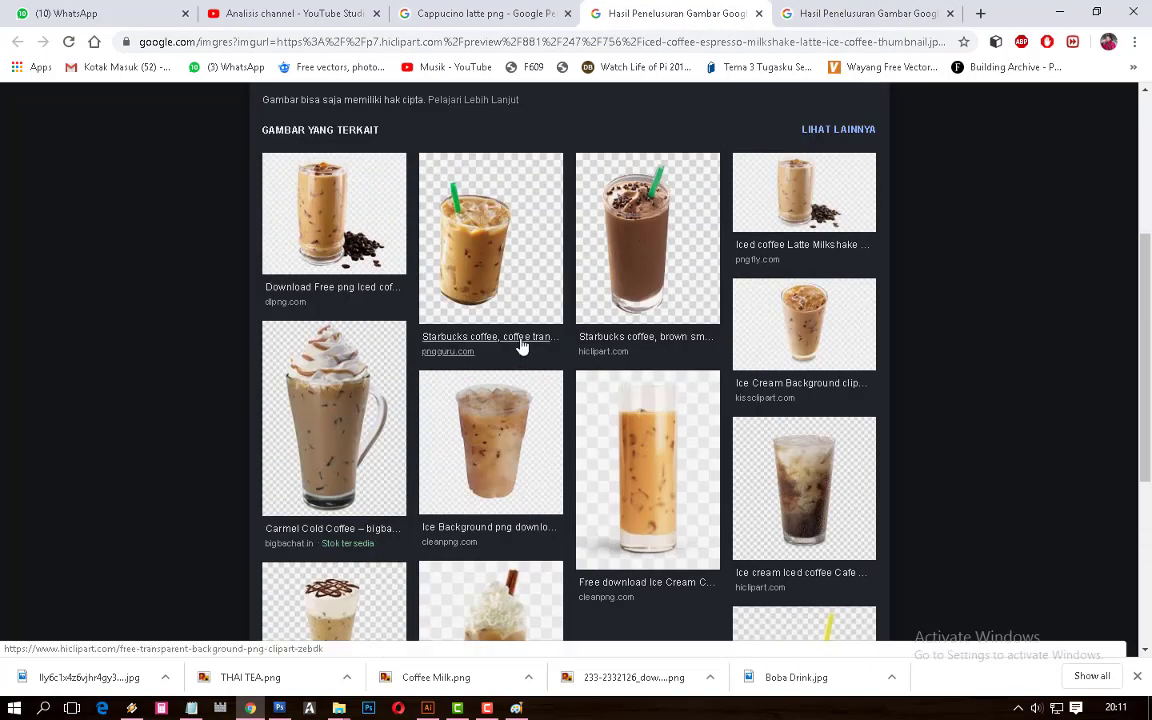
{"action": "scroll", "coordinate": [450, 329], "scroll_direction": "up", "scroll_amount": 1}
{"action": "scroll", "coordinate": [600, 250], "scroll_direction": "up", "scroll_amount": 2}
Save the full-size iced coffee image into Documents and show it in the folder
{"action": "right_click", "coordinate": [624, 176]}
{"action": "left_click", "coordinate": [698, 319]}
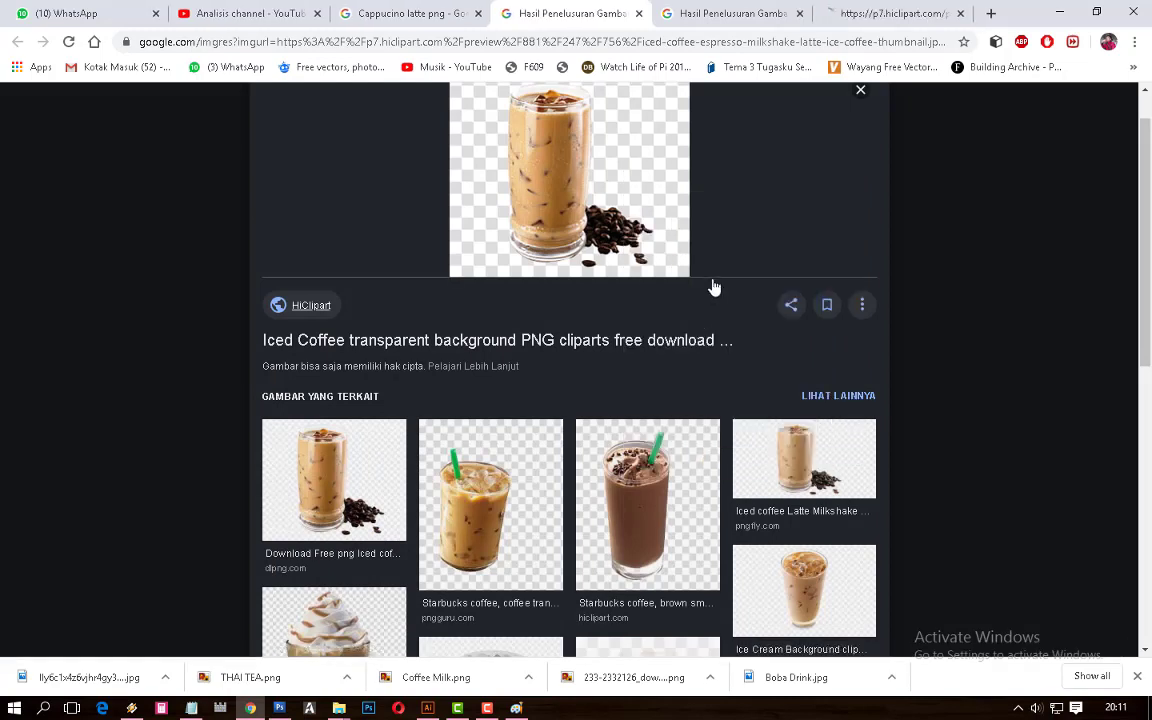
{"action": "key", "text": "ctrl+Tab"}
{"action": "right_click", "coordinate": [570, 312]}
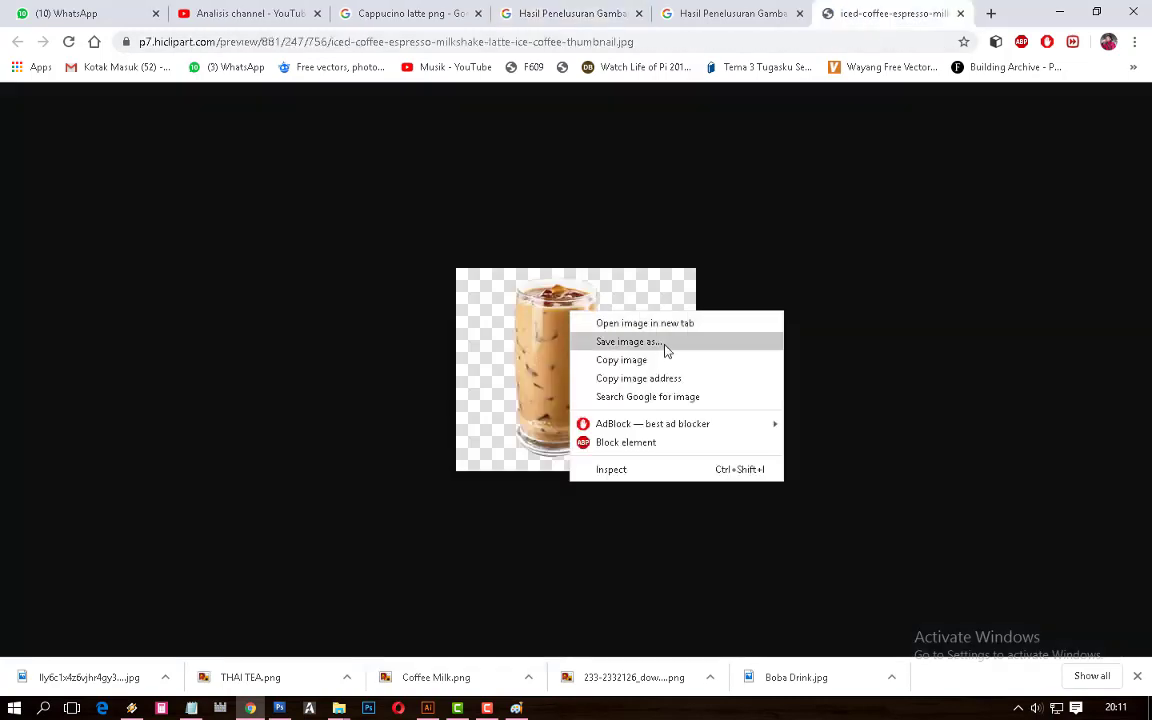
{"action": "left_click", "coordinate": [665, 341]}
{"action": "key", "text": "Return"}
{"action": "left_click", "coordinate": [165, 677]}
Drag the saved iced coffee image from its folder into Photoshop
{"action": "left_click", "coordinate": [180, 642]}
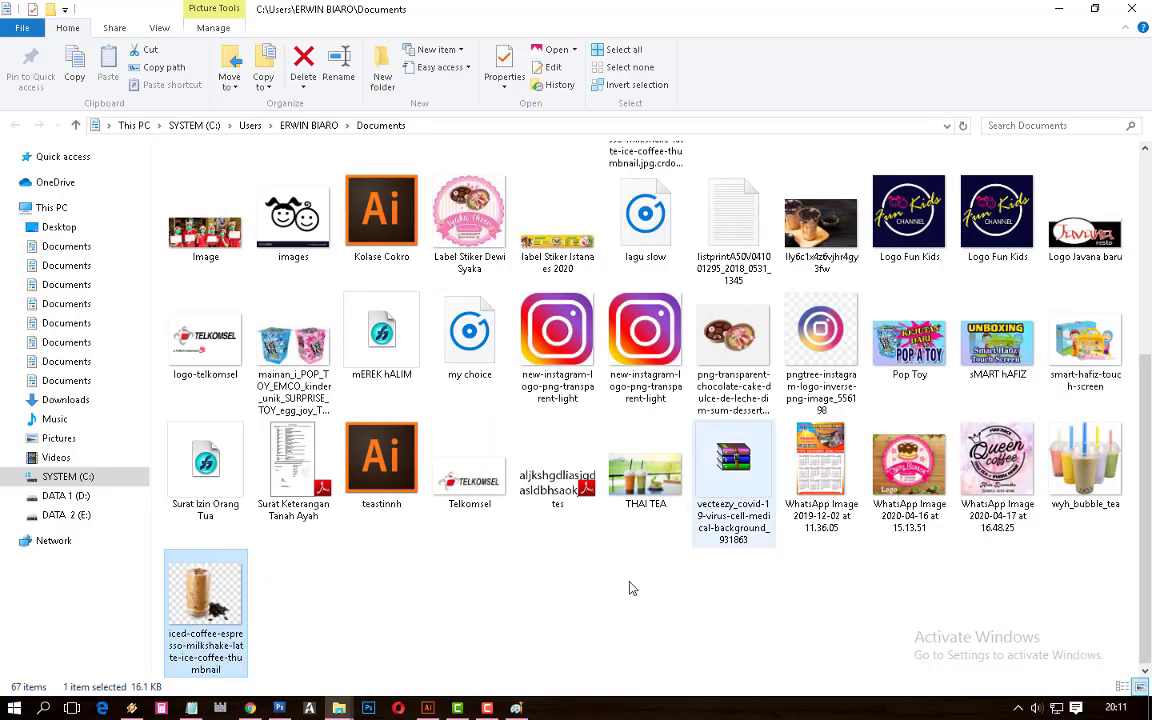
{"action": "left_click_drag", "start_coordinate": [205, 605], "coordinate": [638, 487]}
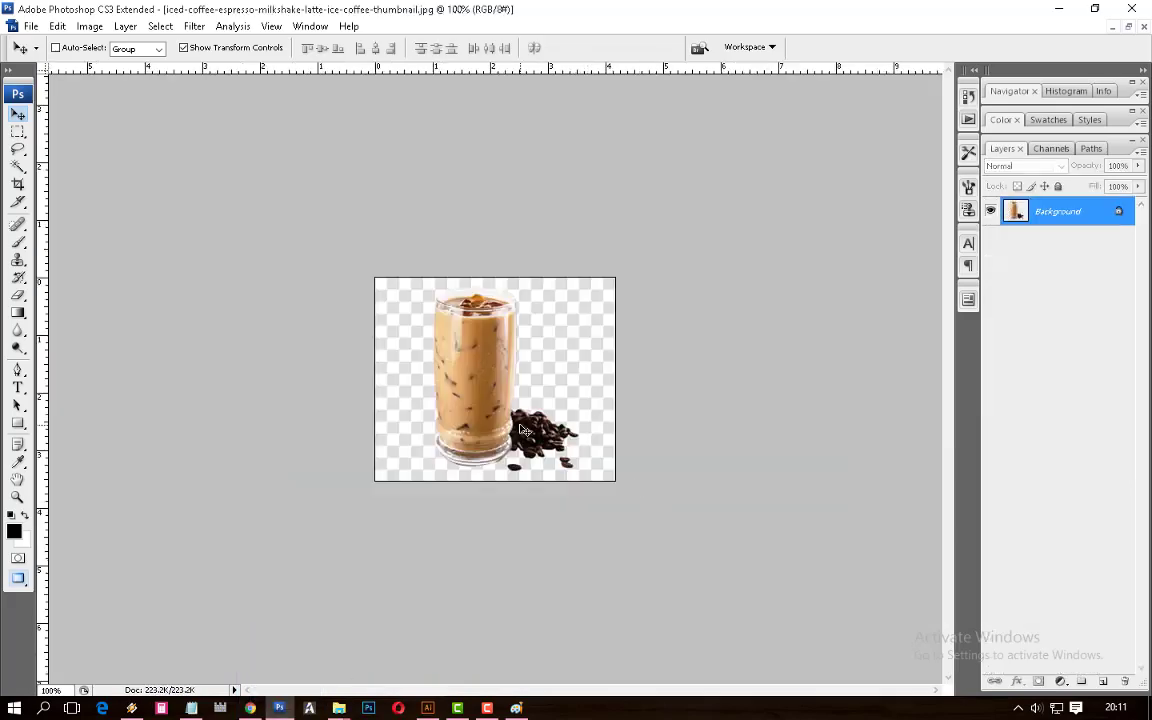
{"action": "key", "text": "w"}
{"action": "left_click", "coordinate": [417, 329]}
{"action": "key", "text": "m"}
{"action": "key", "text": "ctrl+d"}
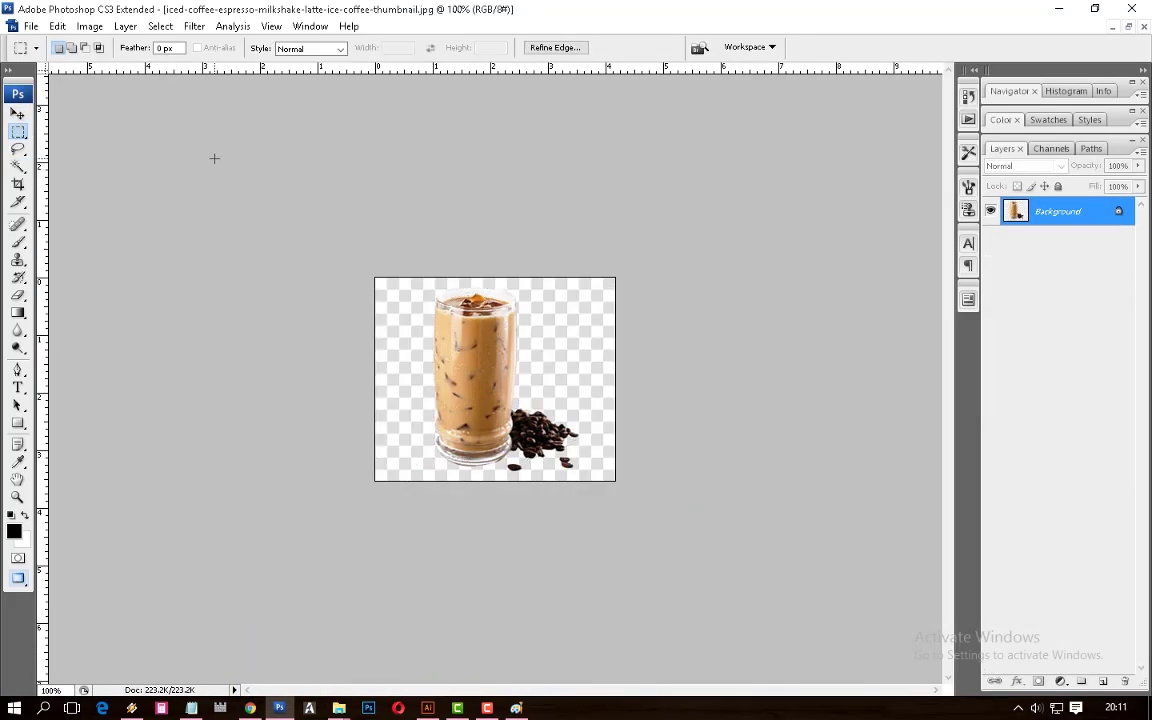
{"action": "key", "text": "ctrl+plus"}
Brighten the iced coffee photo with Levels, raising the white input to about 224
{"action": "key", "text": "ctrl+l"}
{"action": "left_click_drag", "start_coordinate": [989, 226], "coordinate": [966, 228]}
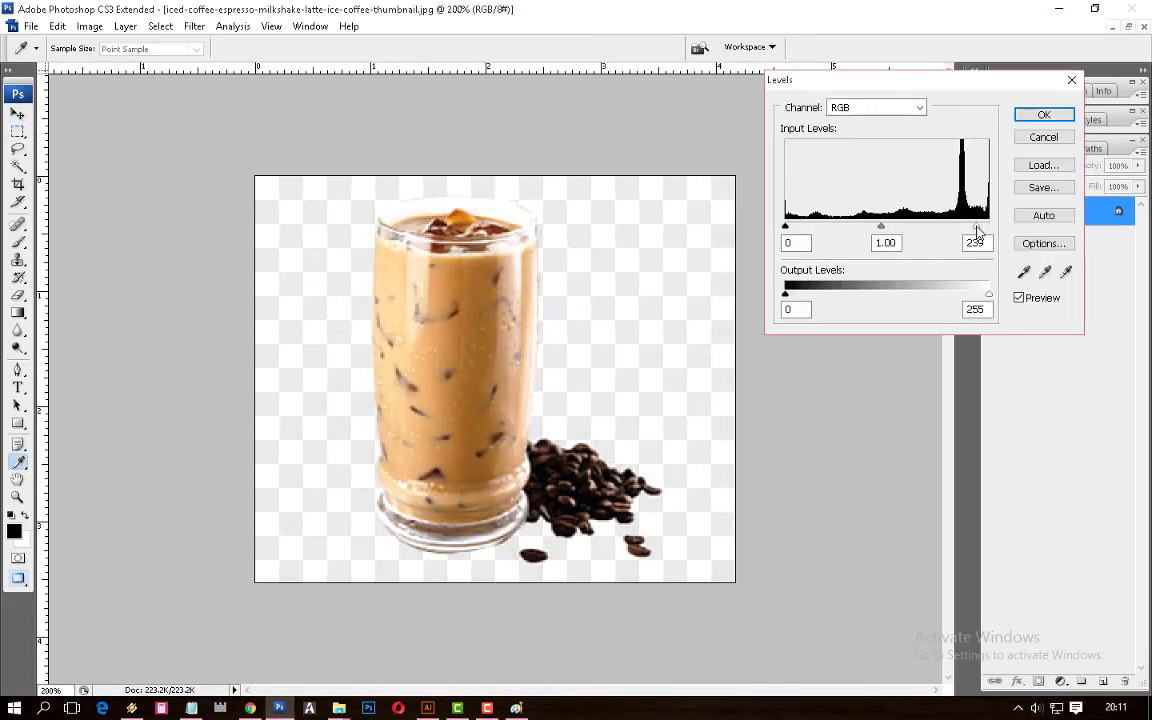
{"action": "left_click_drag", "start_coordinate": [874, 226], "coordinate": [805, 226]}
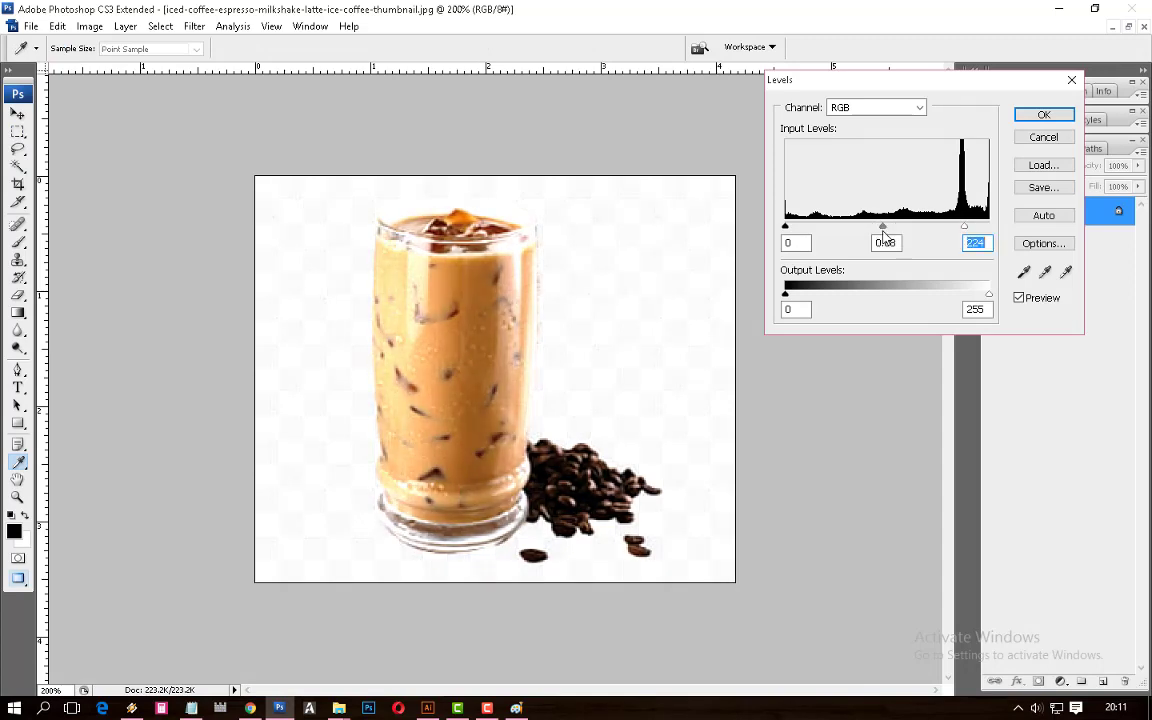
{"action": "key", "text": "Return"}
Copy the iced coffee glass and paste it into the menu poster above COFFEE MILK
{"action": "key", "text": "w"}
{"action": "left_click", "coordinate": [312, 313]}
{"action": "key", "text": "ctrl+a"}
{"action": "key", "text": "ctrl+c"}
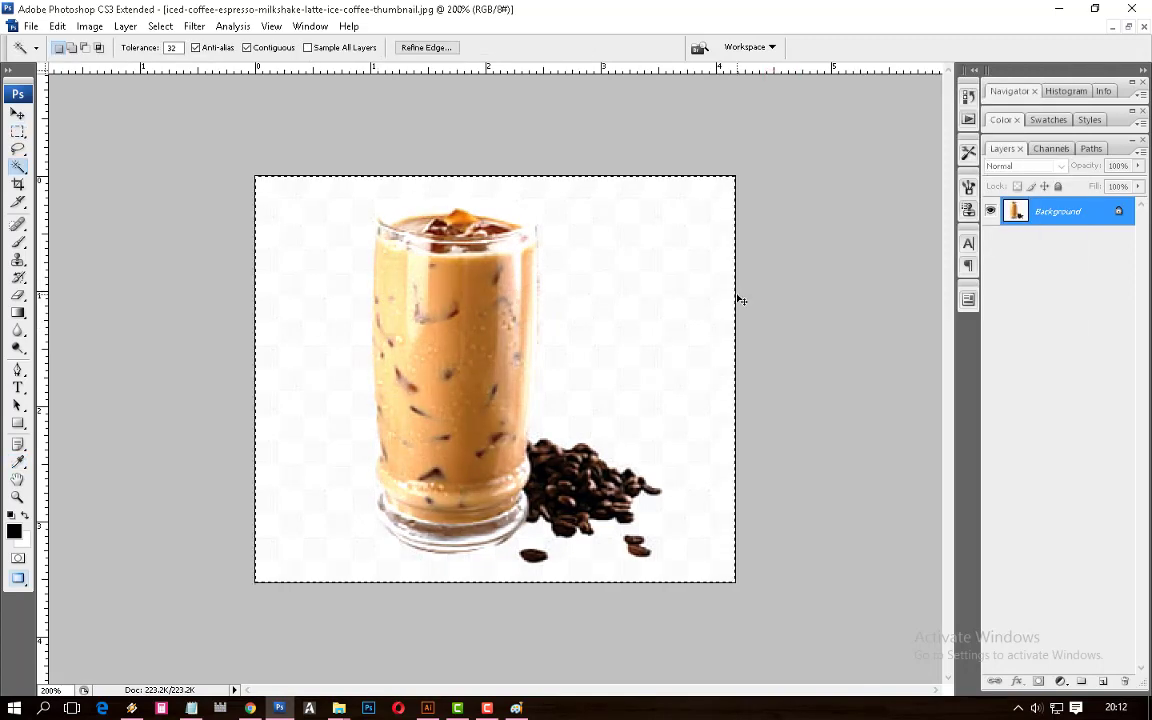
{"action": "key", "text": "ctrl+Tab"}
{"action": "key", "text": "ctrl+v"}
{"action": "left_click", "coordinate": [17, 117]}
{"action": "left_click", "coordinate": [1026, 165]}
{"action": "left_click", "coordinate": [926, 264]}
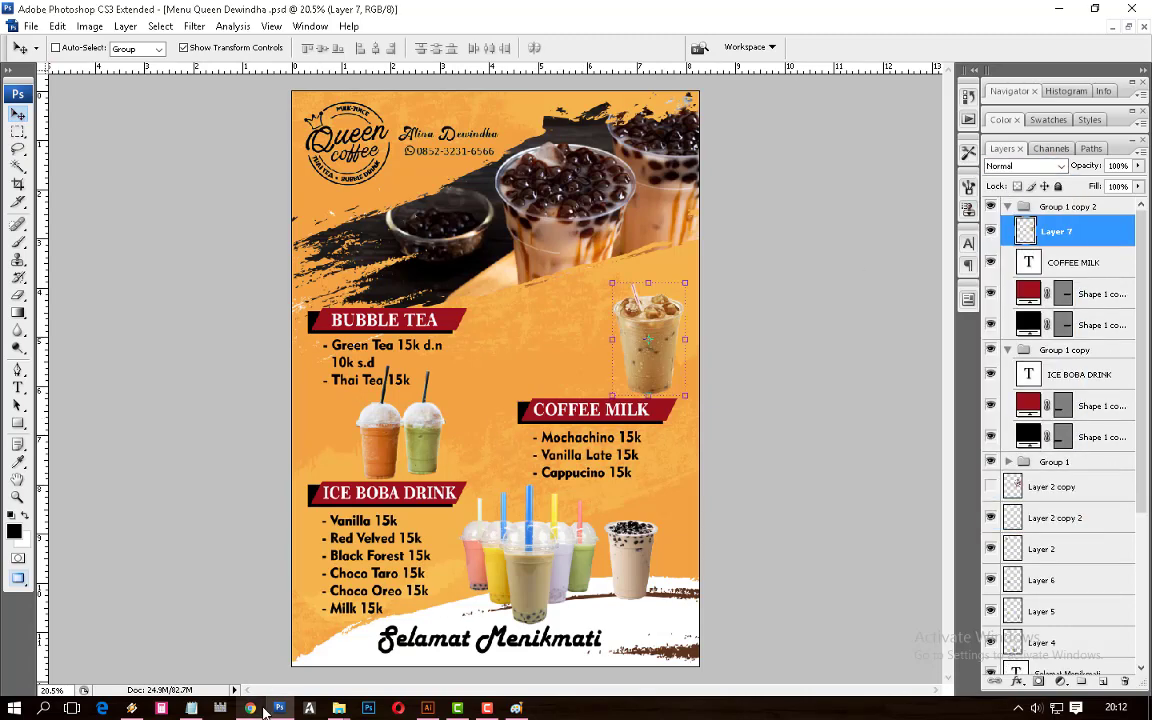
Return to Chrome and close the iced coffee image page
{"action": "left_click", "coordinate": [310, 708]}
{"action": "left_click", "coordinate": [262, 708]}
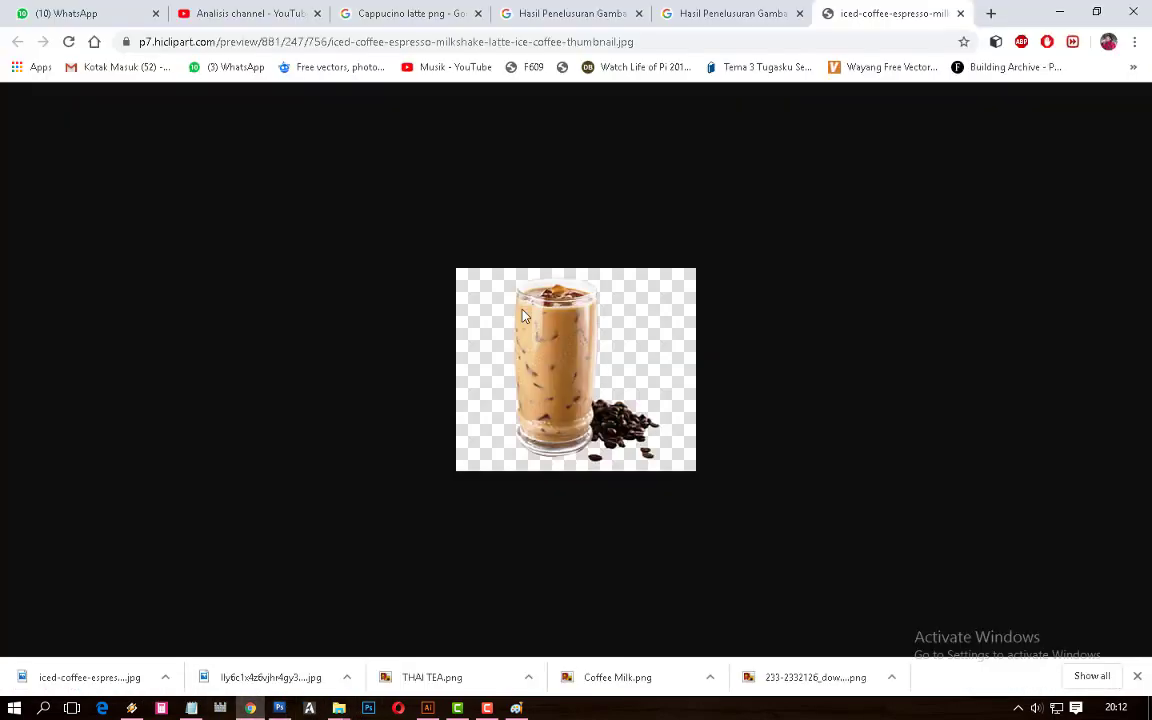
{"action": "left_click", "coordinate": [959, 14]}
{"action": "scroll", "coordinate": [753, 337], "scroll_direction": "down", "scroll_amount": 1}
{"action": "scroll", "coordinate": [753, 337], "scroll_direction": "down", "scroll_amount": 2}
{"action": "scroll", "coordinate": [755, 342], "scroll_direction": "down", "scroll_amount": 3}
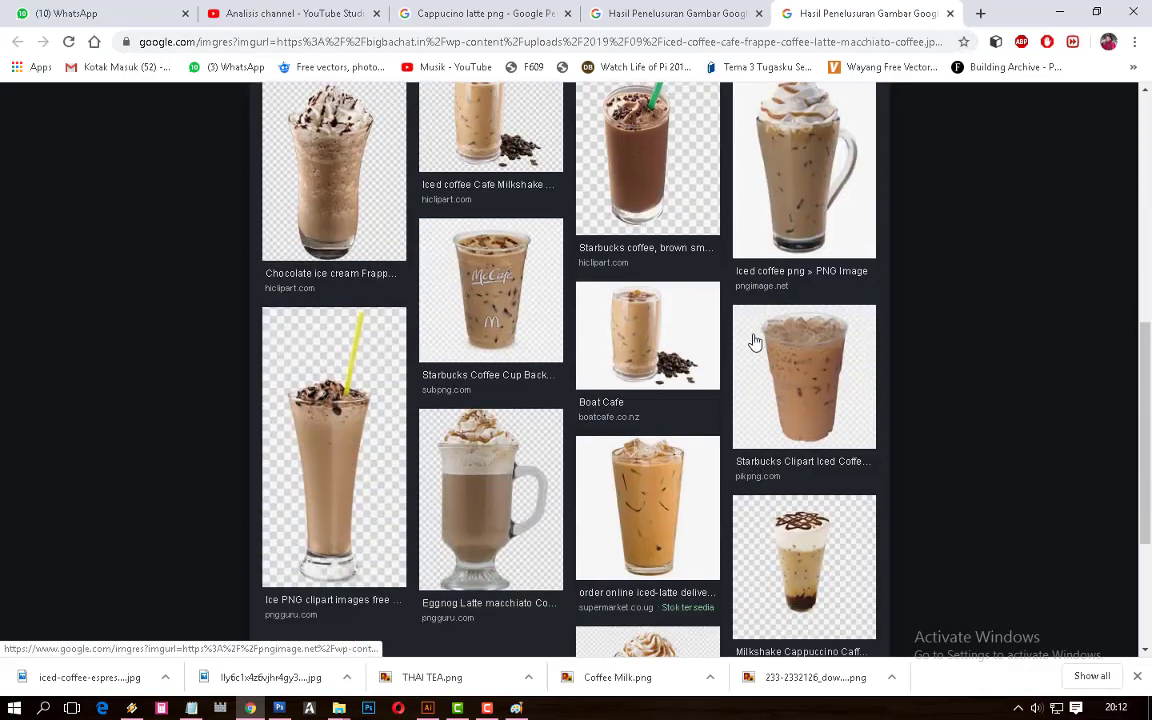
{"action": "scroll", "coordinate": [775, 348], "scroll_direction": "down", "scroll_amount": 2}
{"action": "scroll", "coordinate": [775, 348], "scroll_direction": "down", "scroll_amount": 1}
{"action": "scroll", "coordinate": [775, 348], "scroll_direction": "up", "scroll_amount": 2}
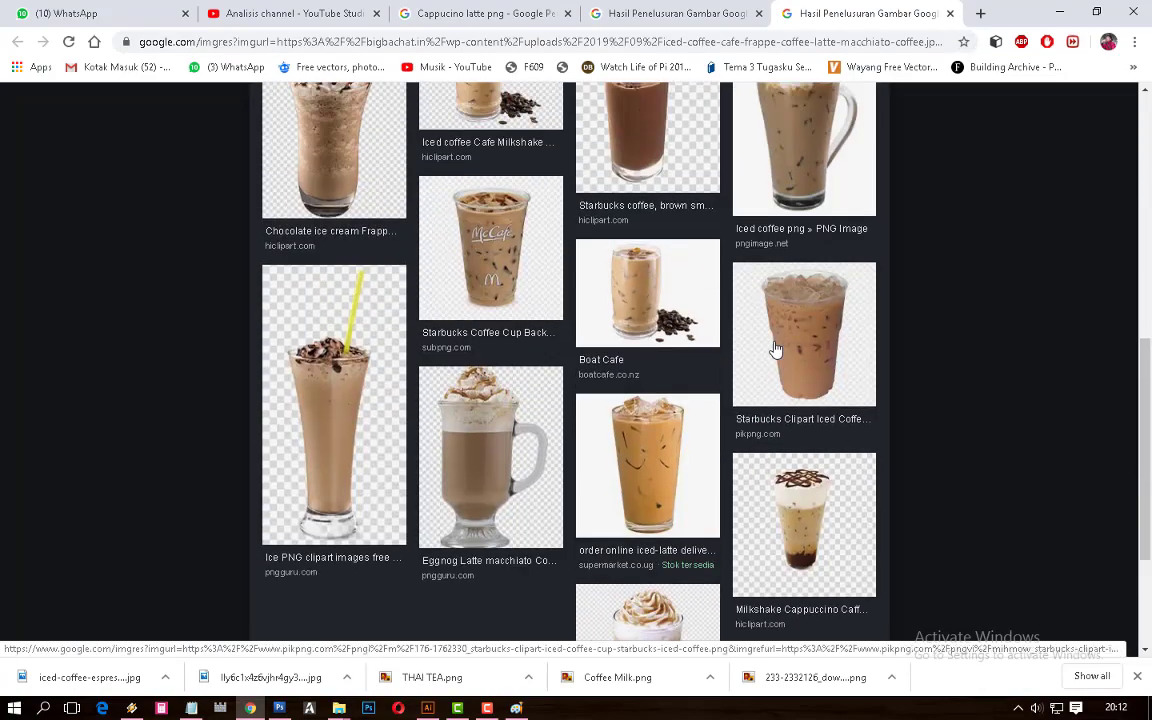
{"action": "scroll", "coordinate": [775, 348], "scroll_direction": "up", "scroll_amount": 2}
{"action": "scroll", "coordinate": [775, 348], "scroll_direction": "up", "scroll_amount": 1}
{"action": "scroll", "coordinate": [775, 348], "scroll_direction": "up", "scroll_amount": 1}
In the 'Cappucino latte png' results, preview the white cappuccino cup with coffee beans
{"action": "left_click", "coordinate": [515, 16]}
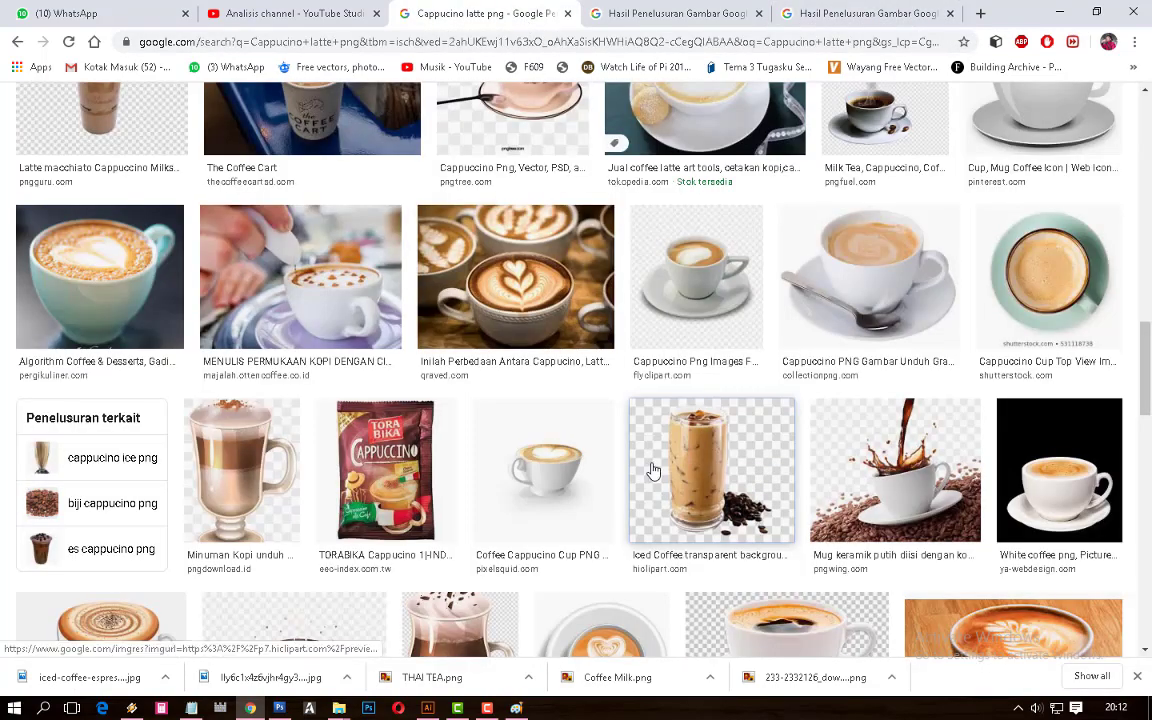
{"action": "scroll", "coordinate": [652, 470], "scroll_direction": "down", "scroll_amount": 2}
{"action": "scroll", "coordinate": [652, 470], "scroll_direction": "down", "scroll_amount": 5}
{"action": "scroll", "coordinate": [652, 470], "scroll_direction": "down", "scroll_amount": 3}
{"action": "scroll", "coordinate": [652, 470], "scroll_direction": "down", "scroll_amount": 2}
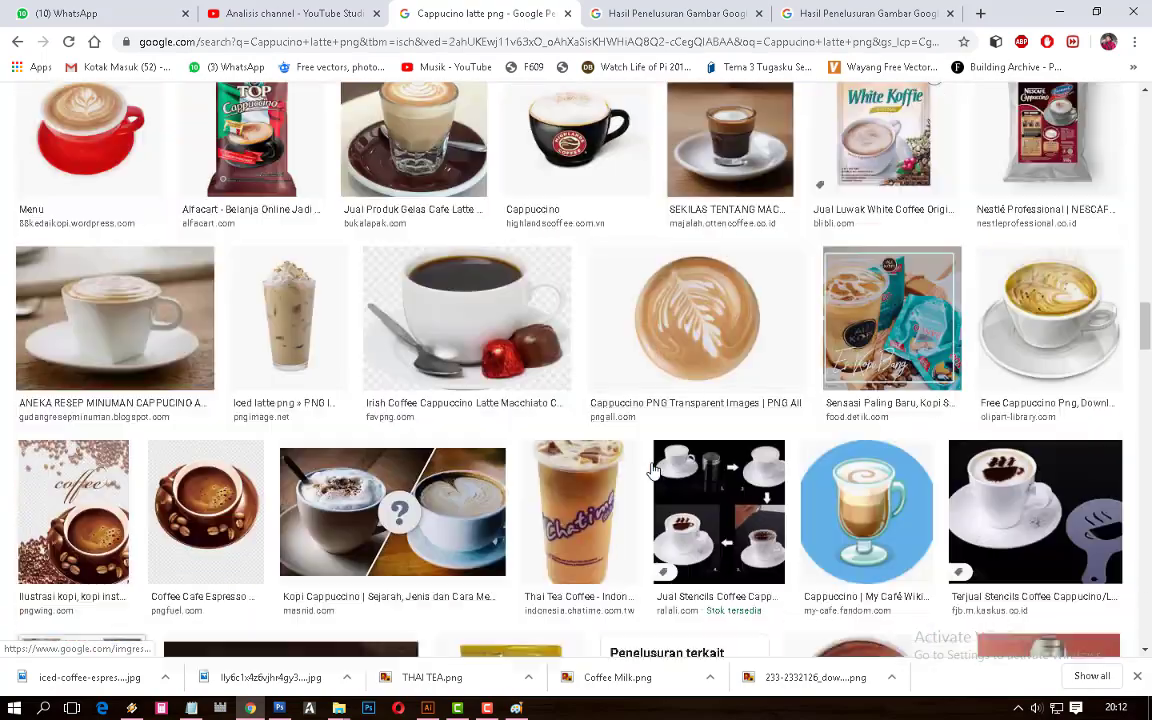
{"action": "scroll", "coordinate": [700, 480], "scroll_direction": "down", "scroll_amount": 4}
{"action": "scroll", "coordinate": [749, 491], "scroll_direction": "down", "scroll_amount": 5}
{"action": "scroll", "coordinate": [749, 491], "scroll_direction": "down", "scroll_amount": 6}
{"action": "scroll", "coordinate": [749, 491], "scroll_direction": "down", "scroll_amount": 1}
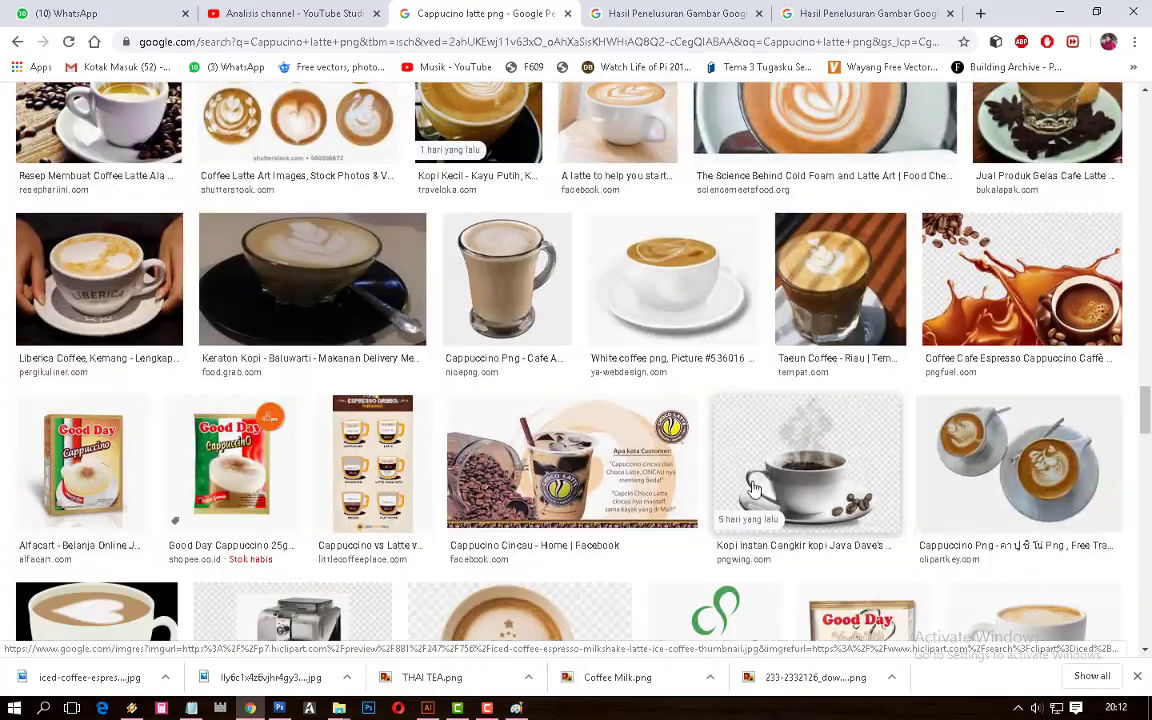
{"action": "key", "text": "Home"}
{"action": "left_click", "coordinate": [120, 300]}
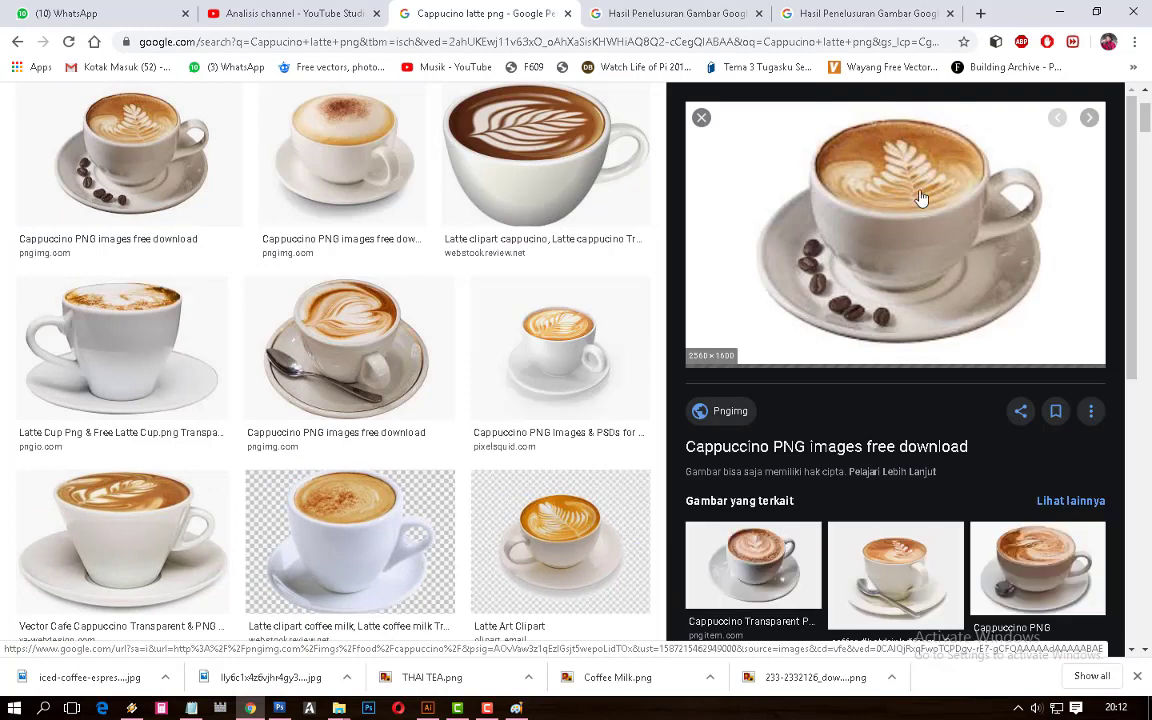
Open the cup's pngimg source site and close the old iced coffee results tab
{"action": "right_click", "coordinate": [913, 191]}
{"action": "left_click", "coordinate": [981, 339]}
{"action": "left_click", "coordinate": [575, 14]}
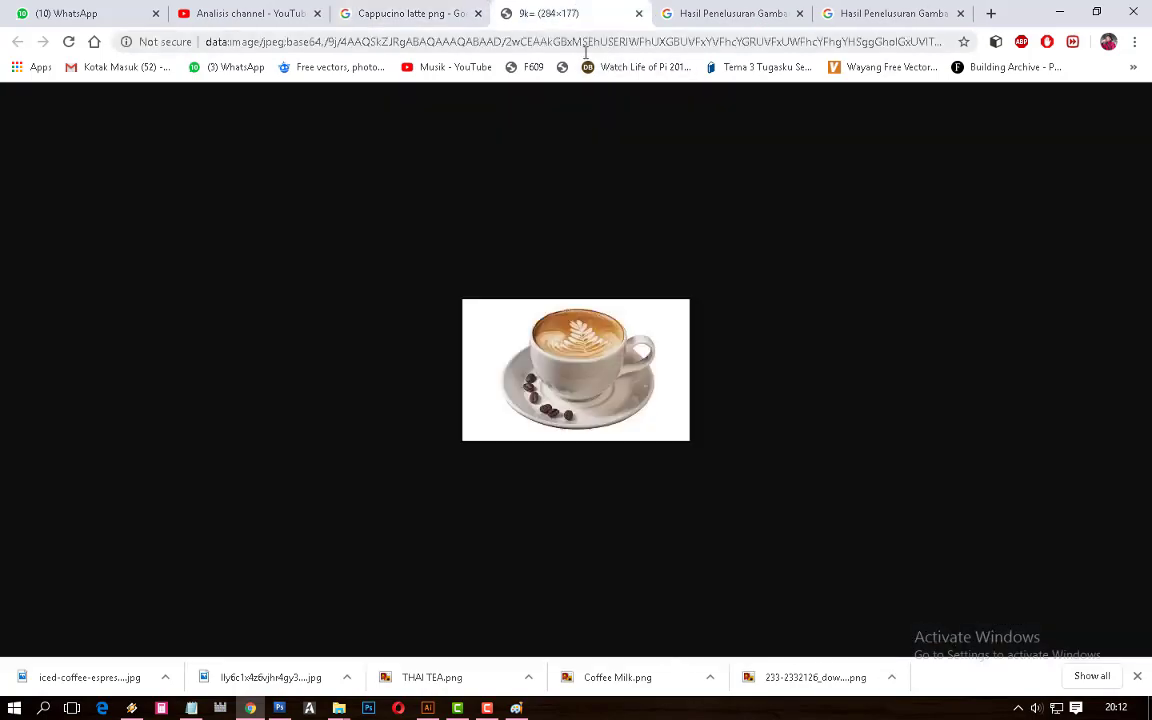
{"action": "left_click", "coordinate": [639, 13]}
{"action": "left_click", "coordinate": [828, 200]}
{"action": "left_click", "coordinate": [550, 13]}
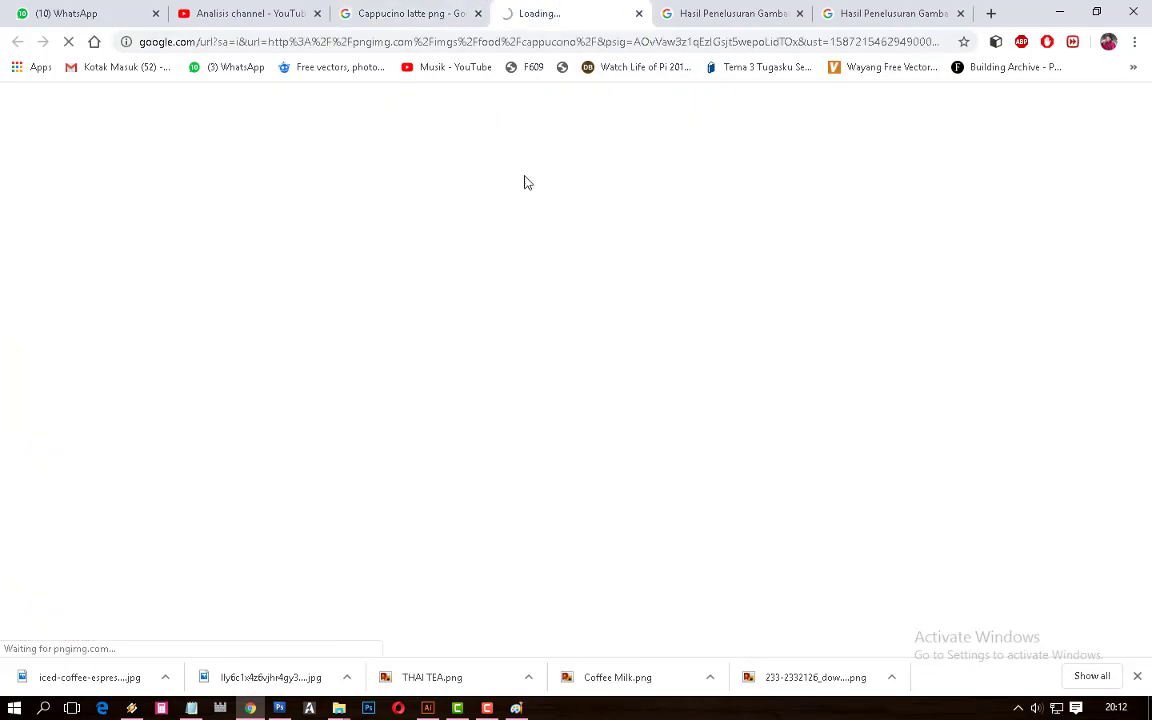
{"action": "left_click", "coordinate": [712, 20]}
{"action": "left_click", "coordinate": [538, 12]}
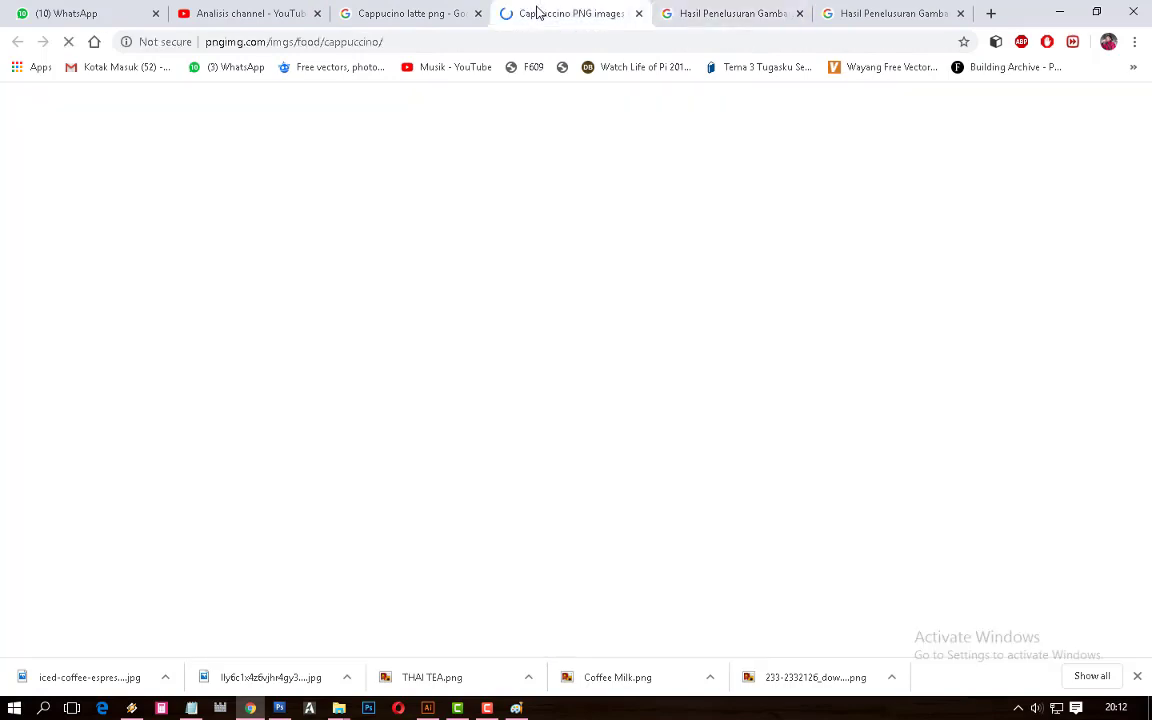
{"action": "left_click", "coordinate": [799, 13]}
{"action": "left_click", "coordinate": [488, 14]}
Review and close the pngimg Cappuccino page, then reopen the cup's source page
{"action": "left_click", "coordinate": [715, 18]}
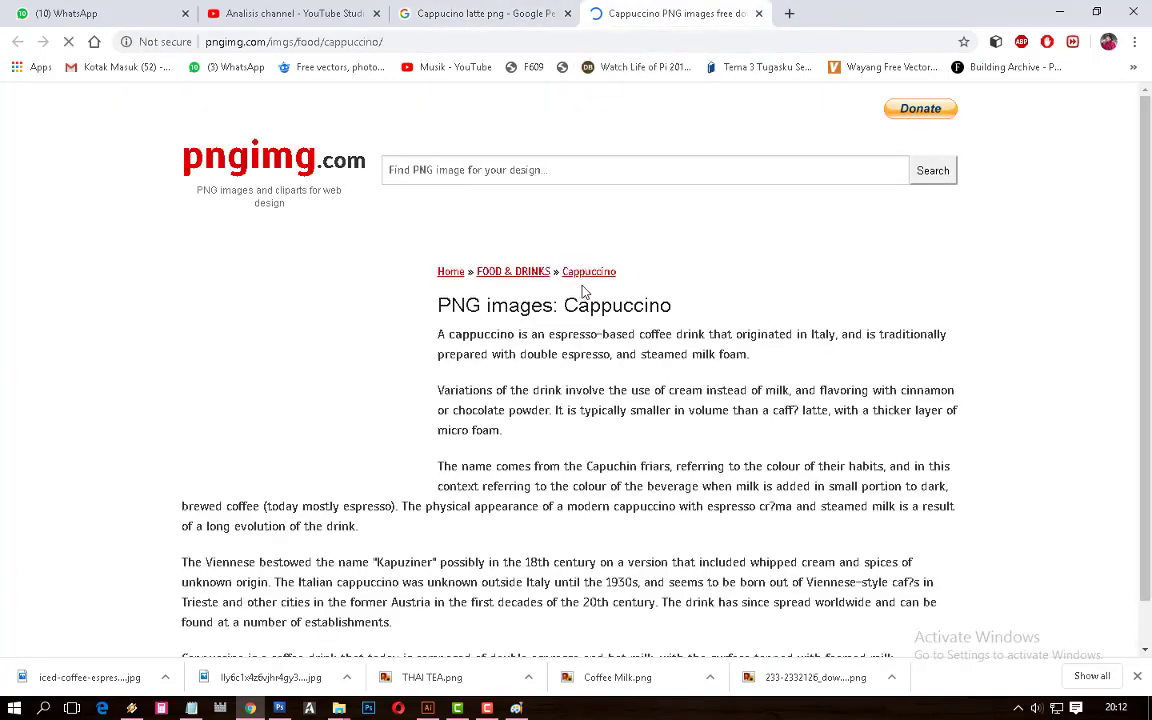
{"action": "left_click", "coordinate": [507, 12]}
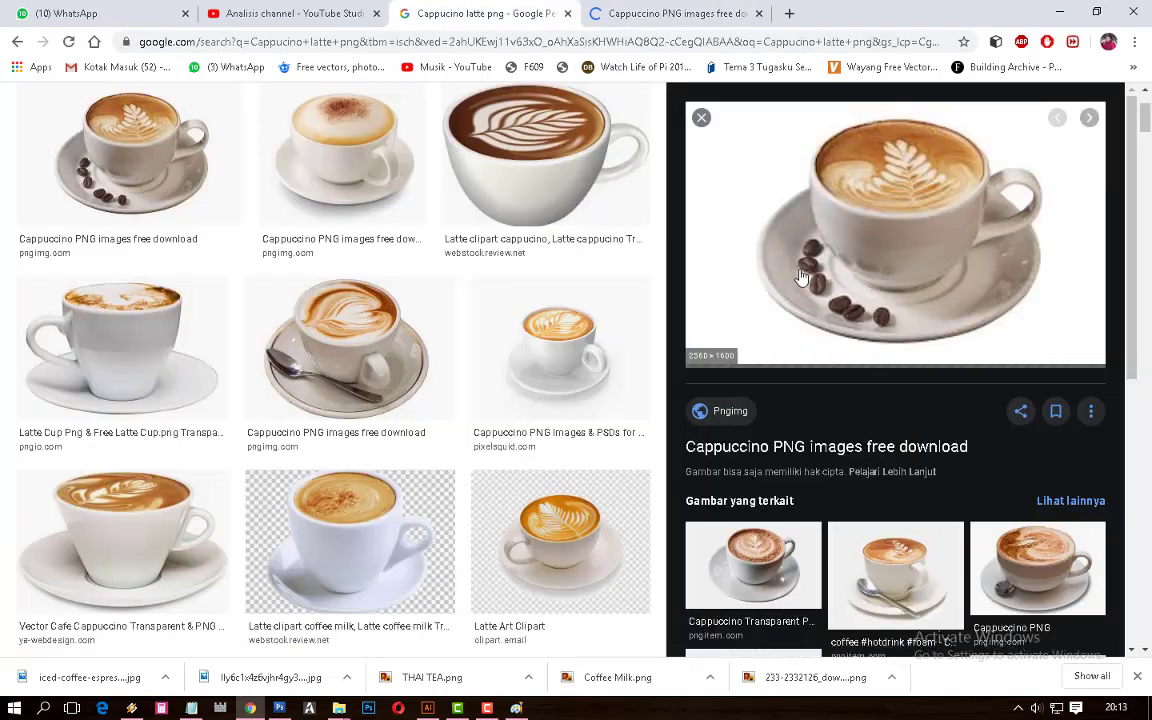
{"action": "left_click", "coordinate": [665, 14]}
{"action": "left_click", "coordinate": [432, 16]}
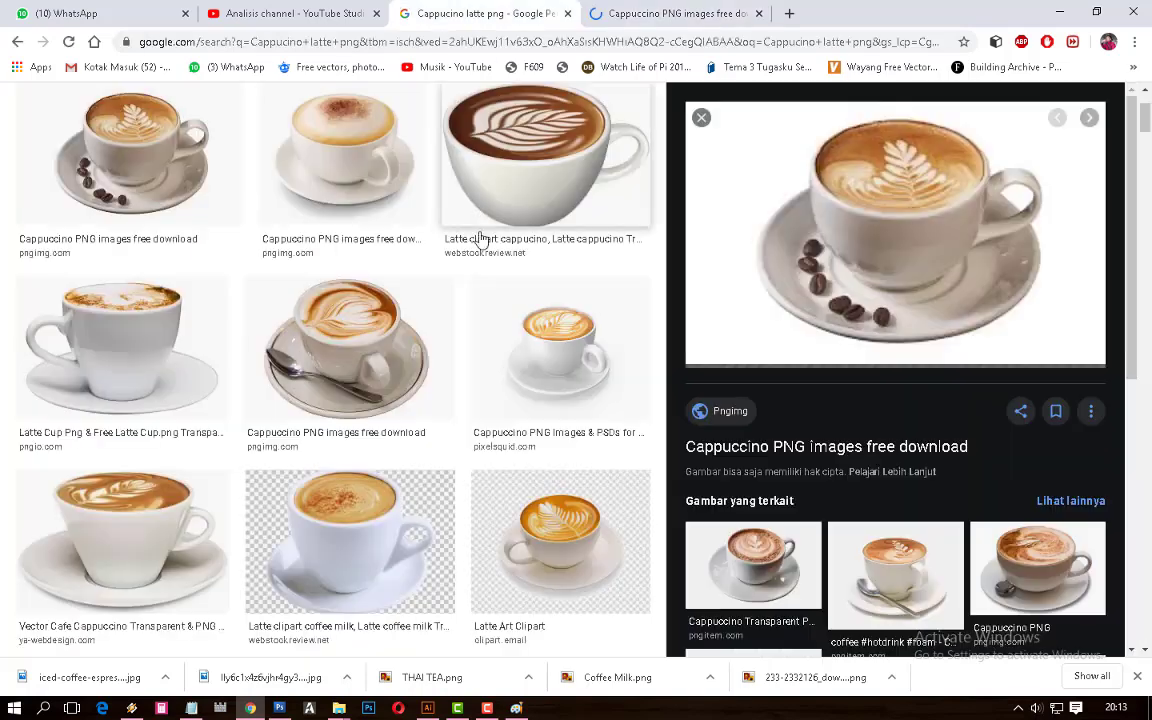
{"action": "scroll", "coordinate": [624, 361], "scroll_direction": "down", "scroll_amount": 2}
{"action": "scroll", "coordinate": [350, 380], "scroll_direction": "down", "scroll_amount": 2}
{"action": "scroll", "coordinate": [83, 396], "scroll_direction": "down", "scroll_amount": 2}
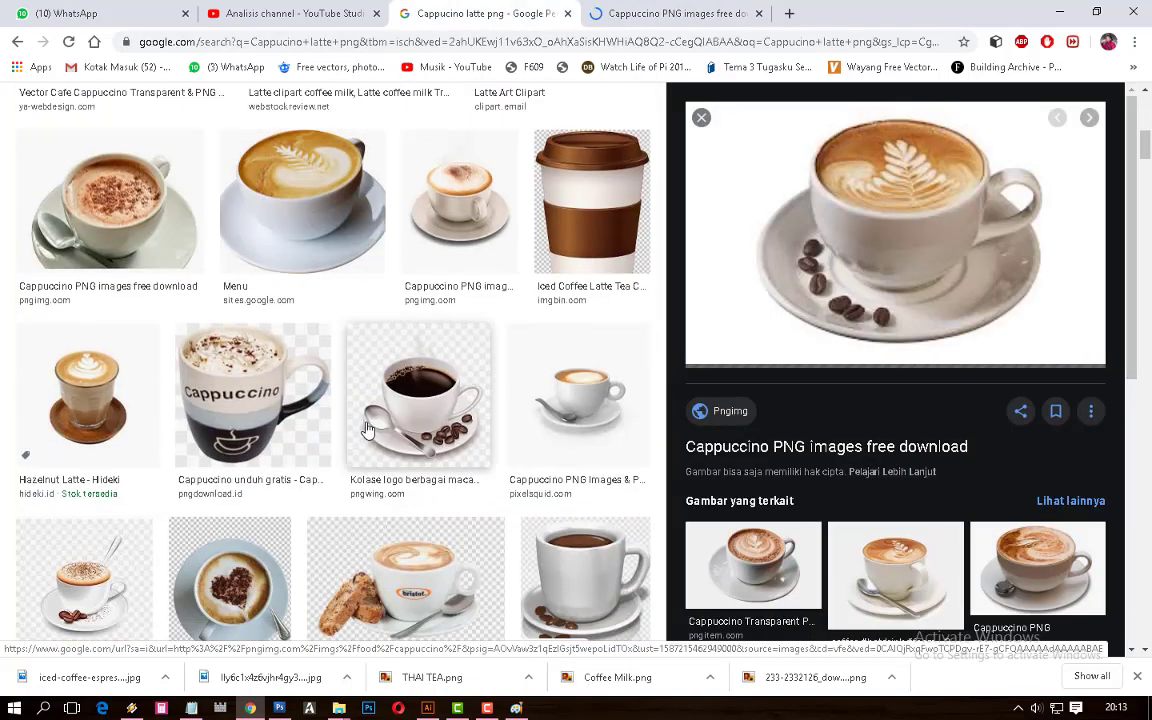
{"action": "left_click", "coordinate": [648, 13]}
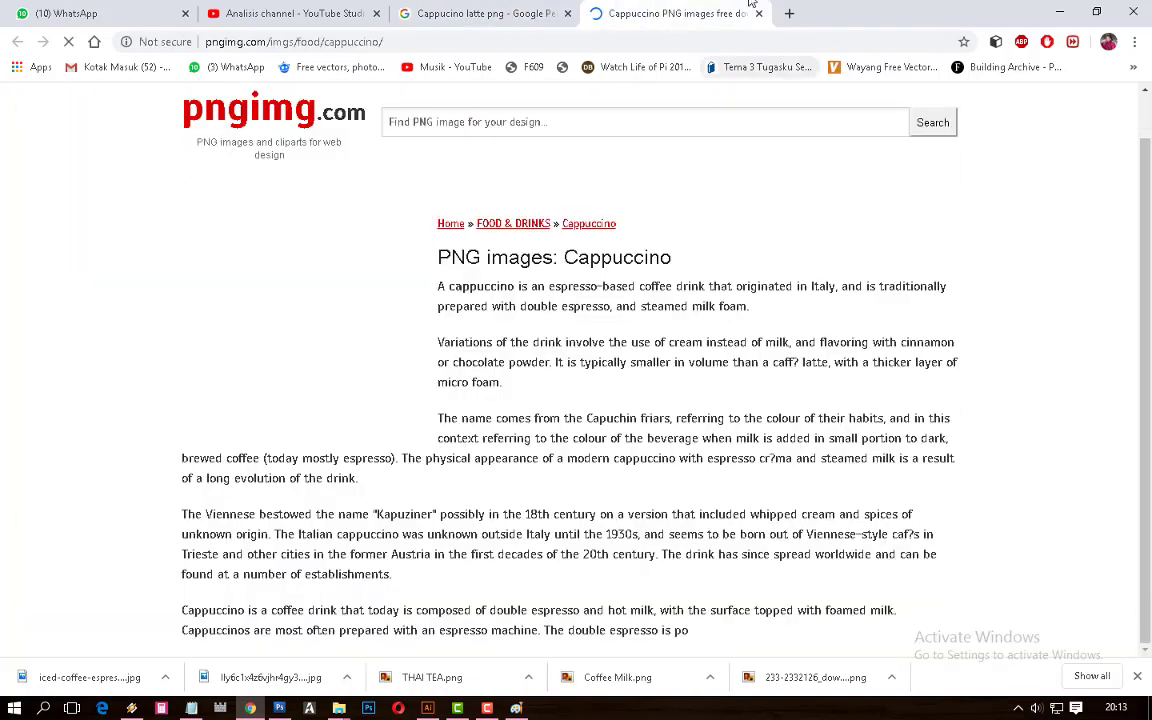
{"action": "left_click", "coordinate": [759, 13]}
{"action": "scroll", "coordinate": [761, 309], "scroll_direction": "down", "scroll_amount": 3}
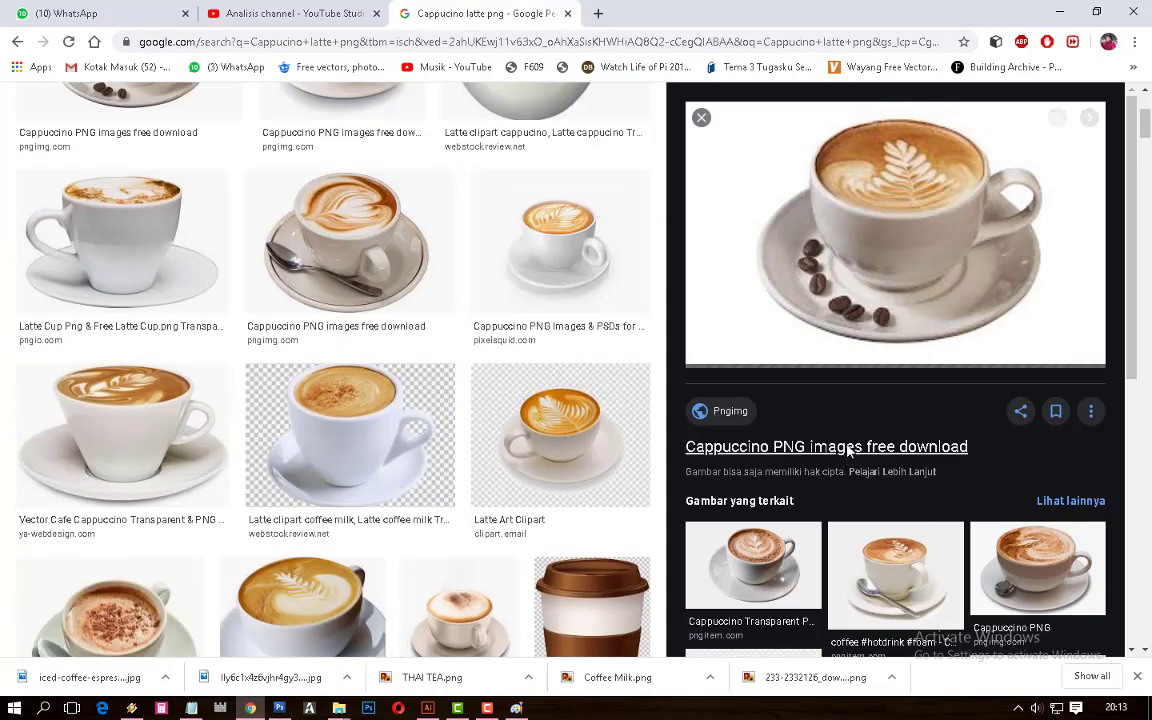
{"action": "left_click", "coordinate": [760, 402]}
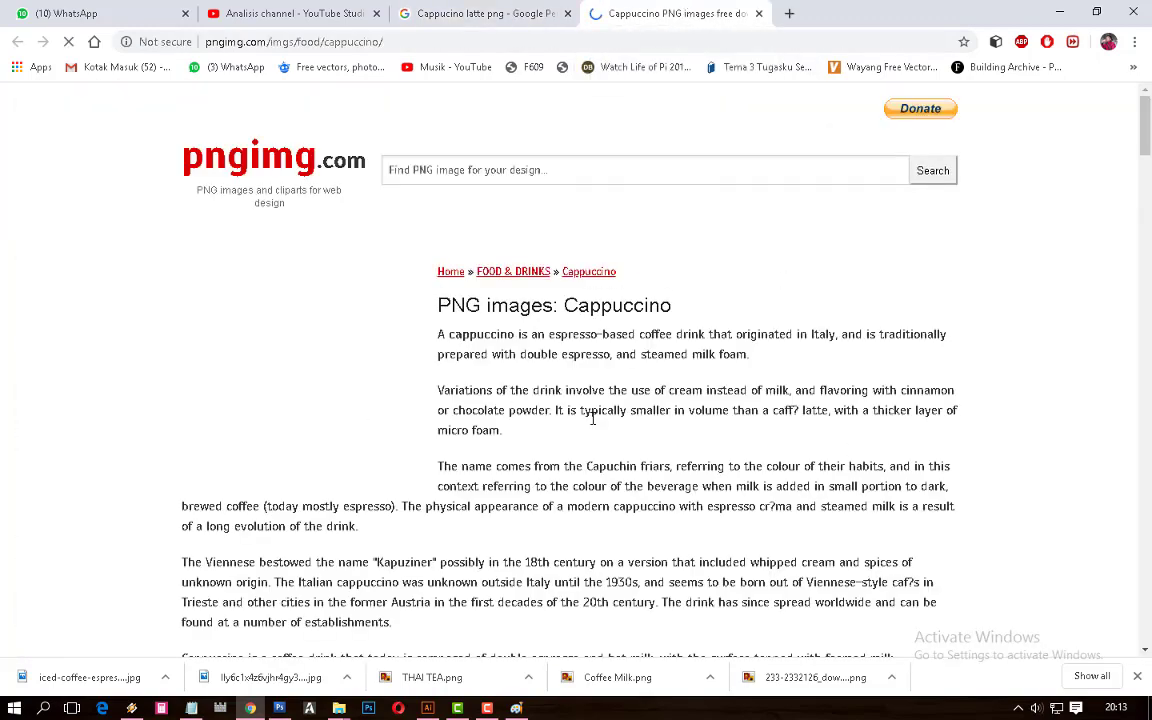
Pick the latte-art cup in the pngimg.com Cappuccino gallery for download
{"action": "scroll", "coordinate": [592, 419], "scroll_direction": "down", "scroll_amount": 5}
{"action": "scroll", "coordinate": [592, 424], "scroll_direction": "down", "scroll_amount": 2}
{"action": "scroll", "coordinate": [592, 424], "scroll_direction": "up", "scroll_amount": 2}
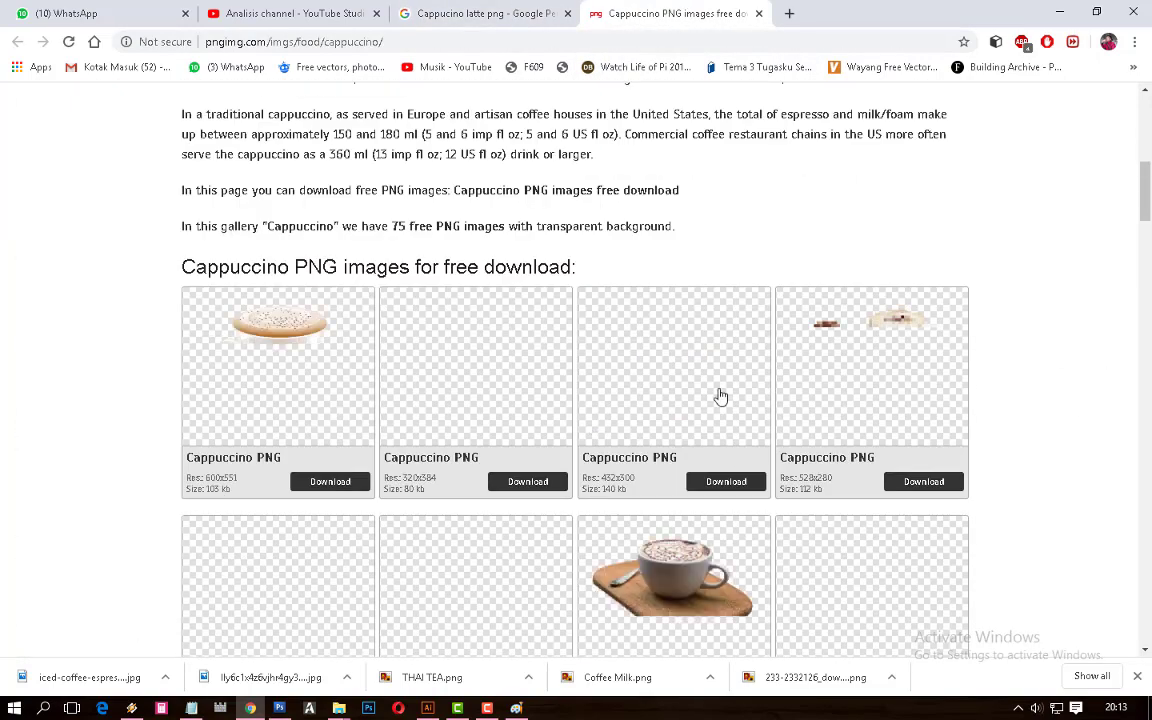
{"action": "scroll", "coordinate": [727, 400], "scroll_direction": "down", "scroll_amount": 3}
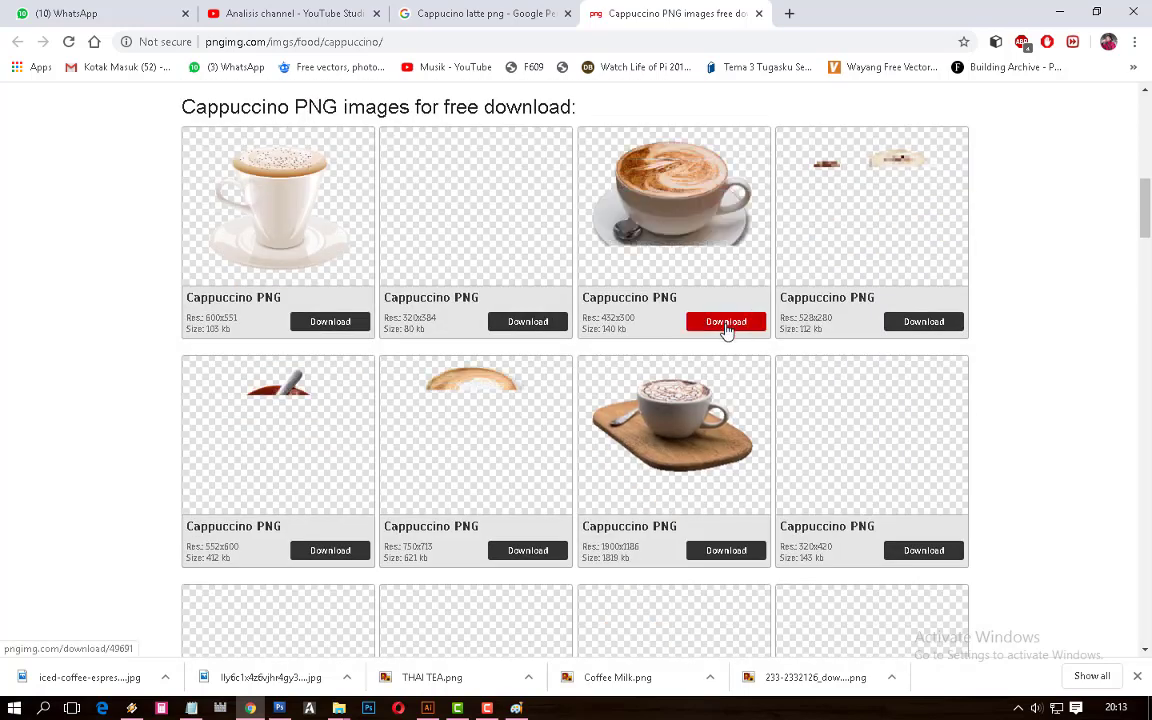
{"action": "left_click", "coordinate": [726, 325]}
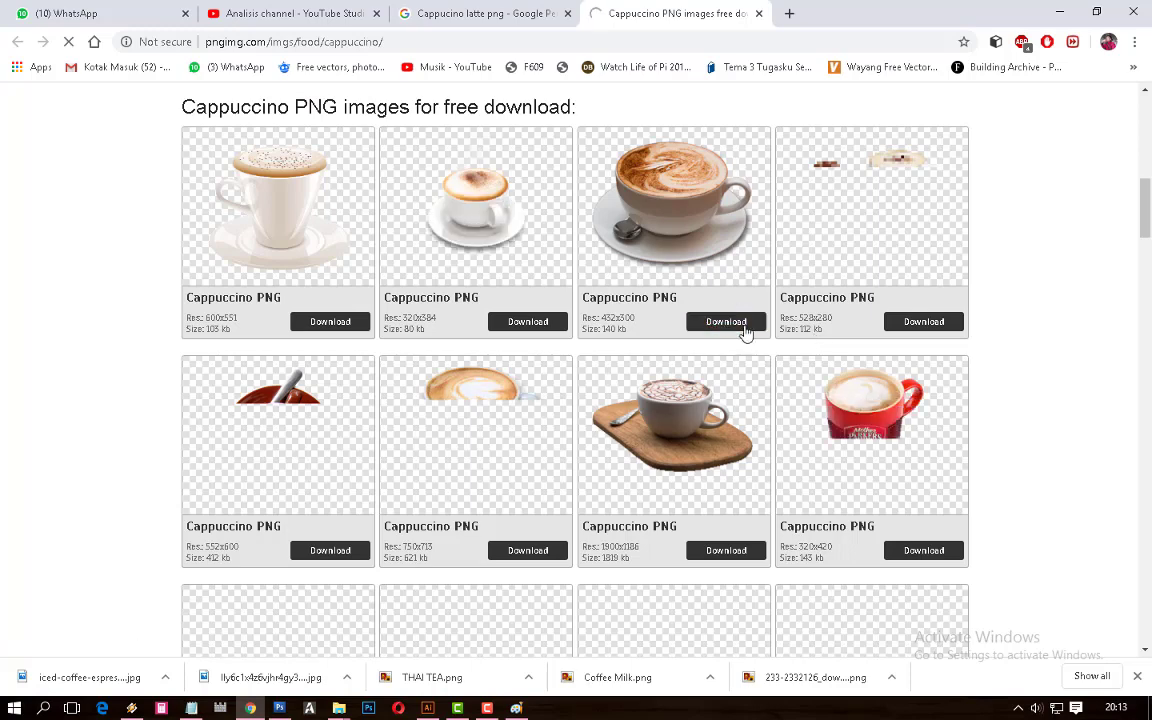
Open the latte-art cappuccino PNG full-size in a new tab
{"action": "scroll", "coordinate": [589, 342], "scroll_direction": "down", "scroll_amount": 2}
{"action": "scroll", "coordinate": [636, 430], "scroll_direction": "down", "scroll_amount": 3}
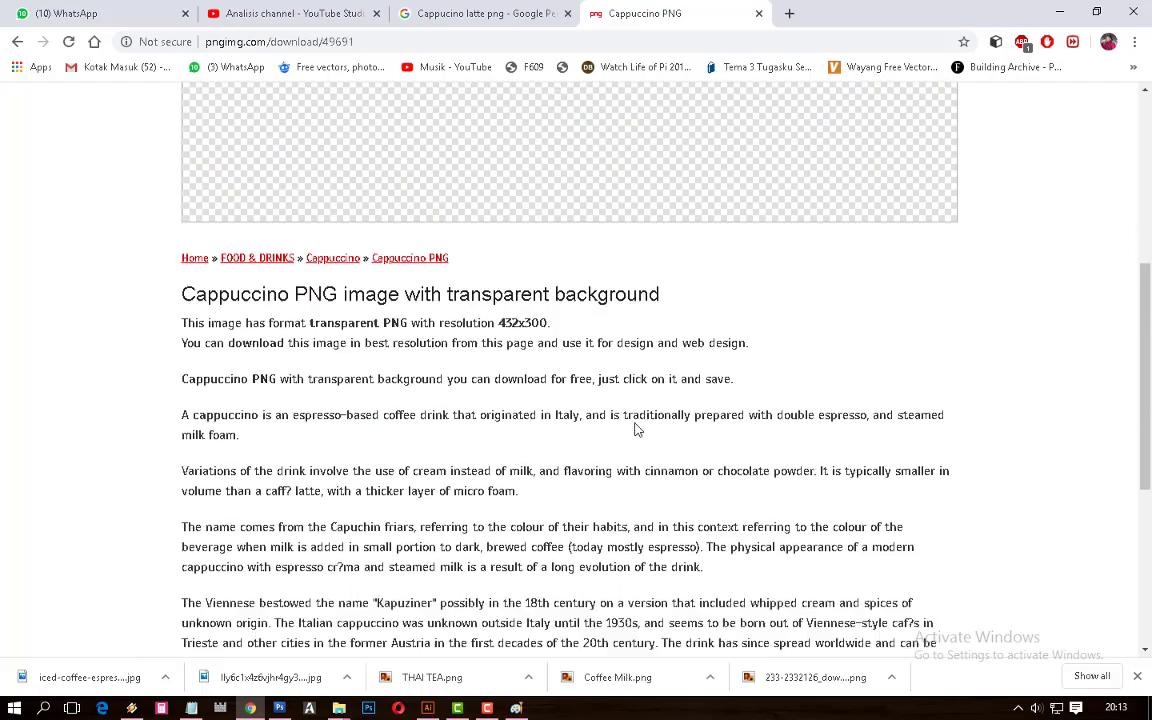
{"action": "scroll", "coordinate": [636, 430], "scroll_direction": "down", "scroll_amount": 4}
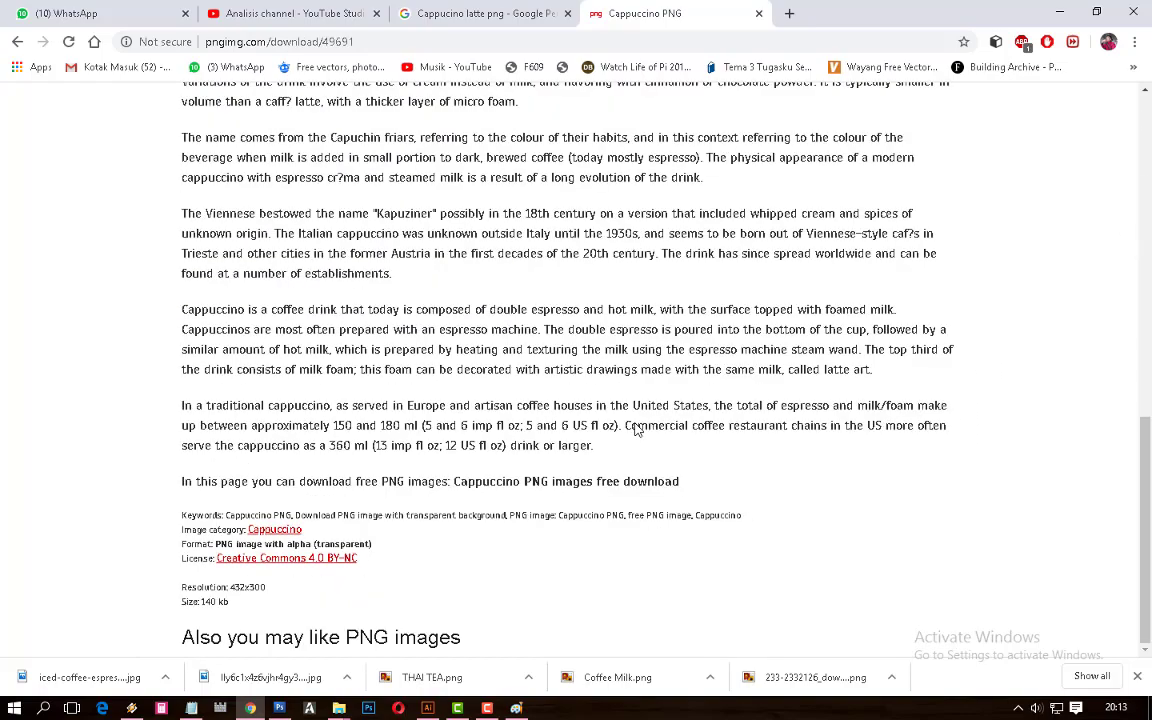
{"action": "scroll", "coordinate": [654, 484], "scroll_direction": "up", "scroll_amount": 8}
{"action": "left_click", "coordinate": [592, 332]}
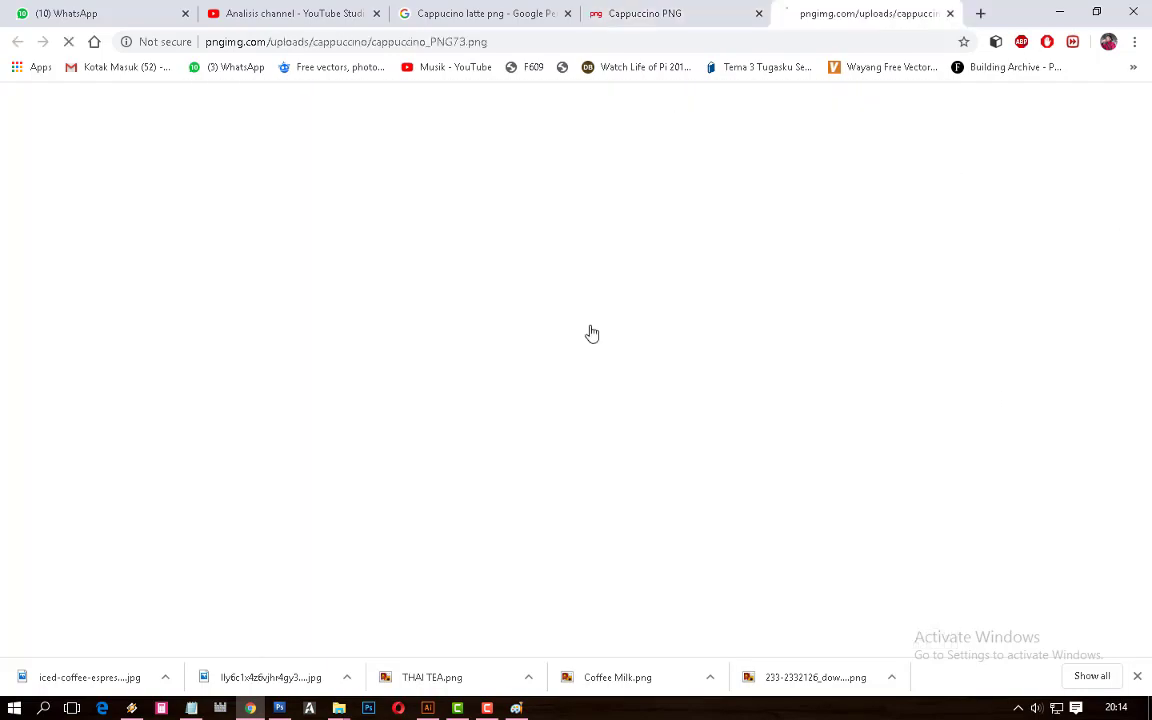
Save the image as cappuccino_PNG73.png and show it in its download folder
{"action": "right_click", "coordinate": [585, 328]}
{"action": "left_click", "coordinate": [650, 350]}
{"action": "left_click", "coordinate": [625, 492]}
{"action": "left_click", "coordinate": [165, 677]}
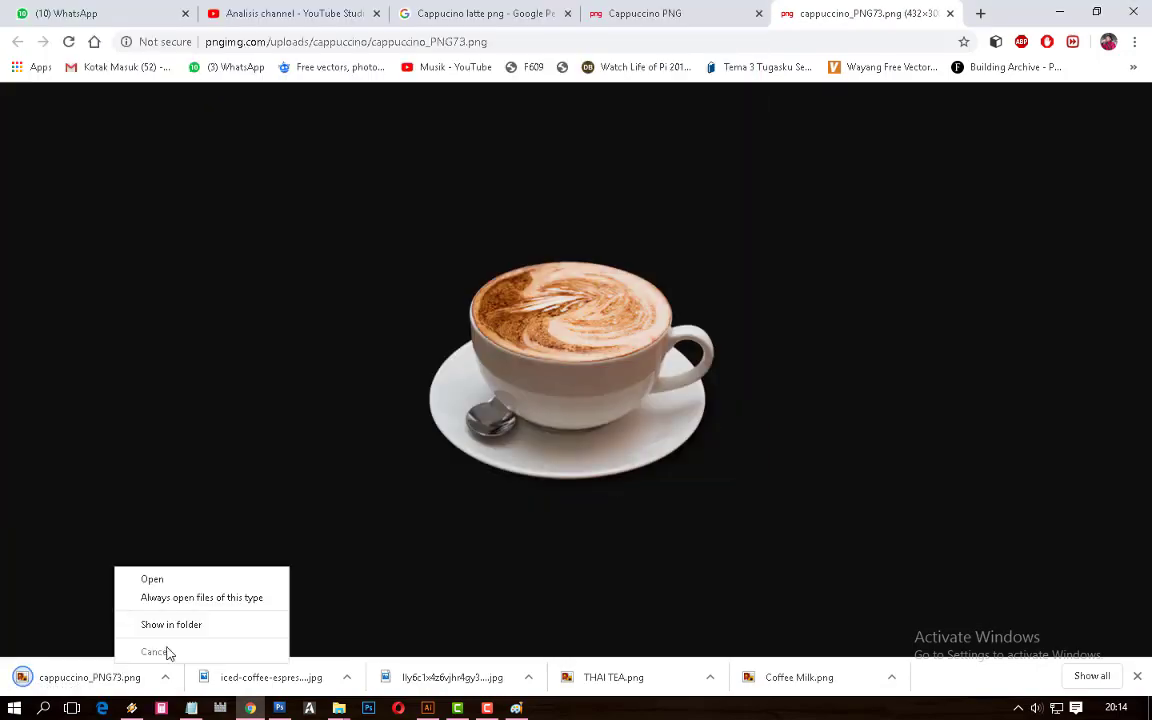
{"action": "left_click", "coordinate": [165, 622]}
Drag the cappuccino cup into the menu poster and enlarge it beside the iced coffee above COFFEE MILK
{"action": "mouse_move", "coordinate": [210, 662]}
{"action": "left_mouse_down"}
{"action": "mouse_move", "coordinate": [330, 685]}
{"action": "mouse_move", "coordinate": [540, 458]}
{"action": "left_mouse_up"}
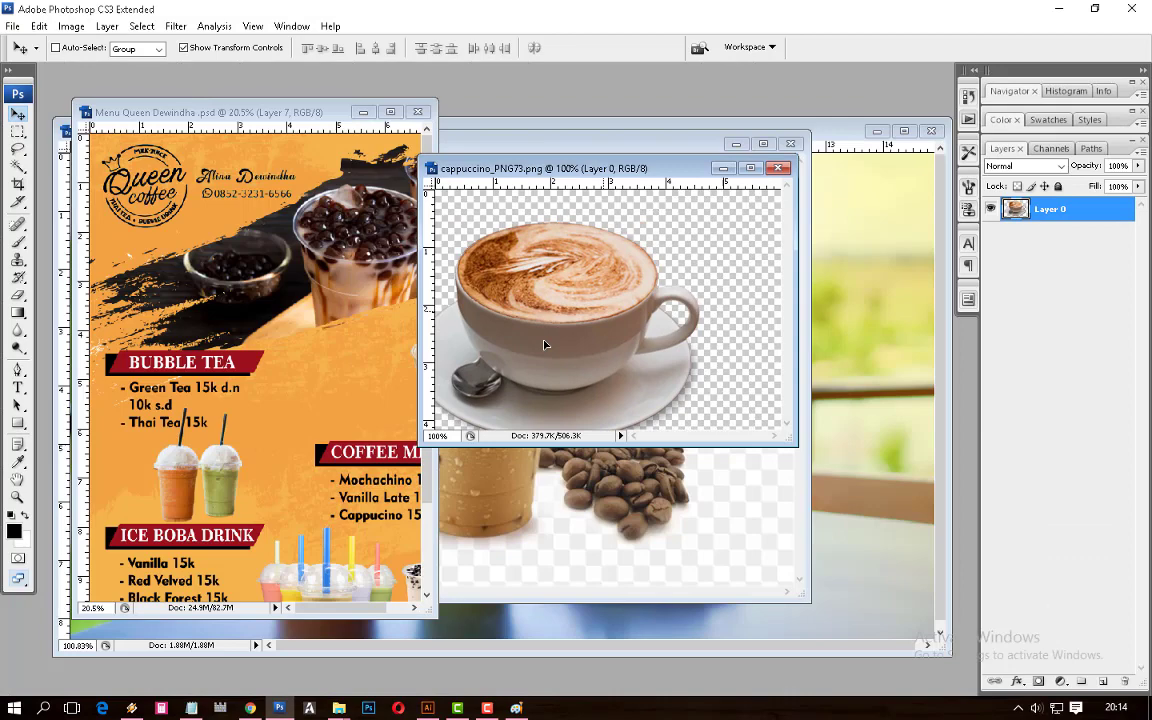
{"action": "left_click_drag", "start_coordinate": [438, 235], "coordinate": [400, 395]}
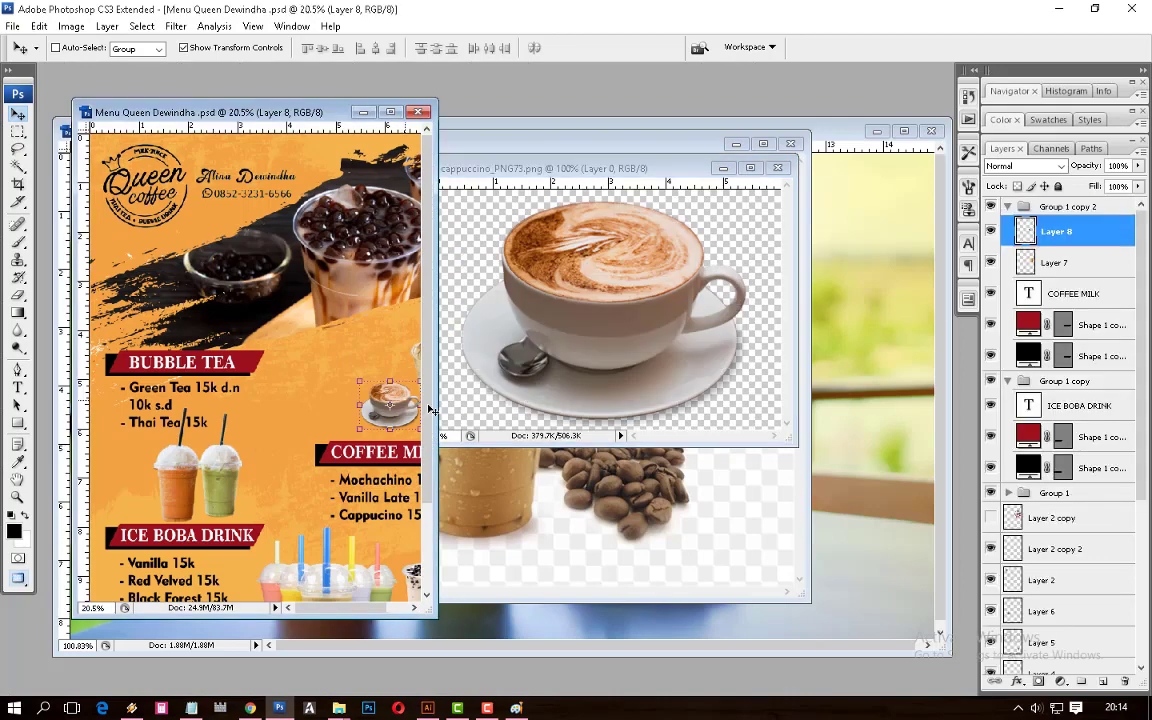
{"action": "left_click", "coordinate": [390, 112]}
{"action": "key", "text": "ctrl+plus"}
{"action": "left_click_drag", "start_coordinate": [705, 372], "coordinate": [565, 400]}
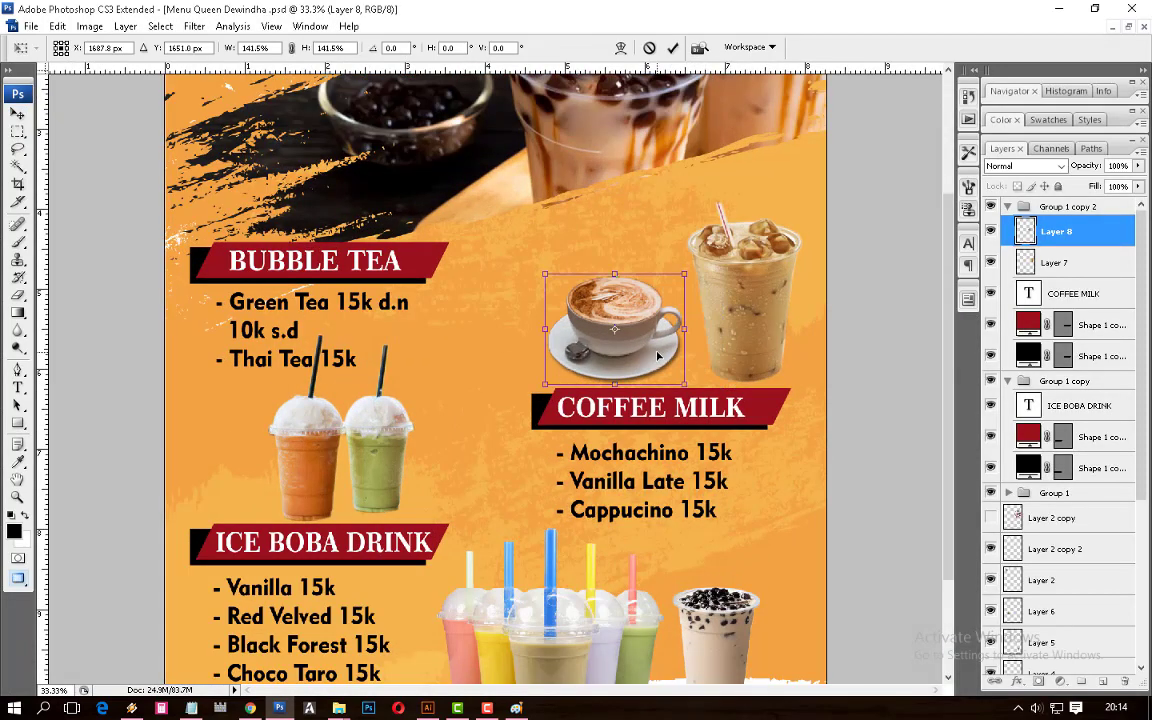
{"action": "key", "text": "ctrl+minus"}
{"action": "key", "text": "ctrl+minus"}
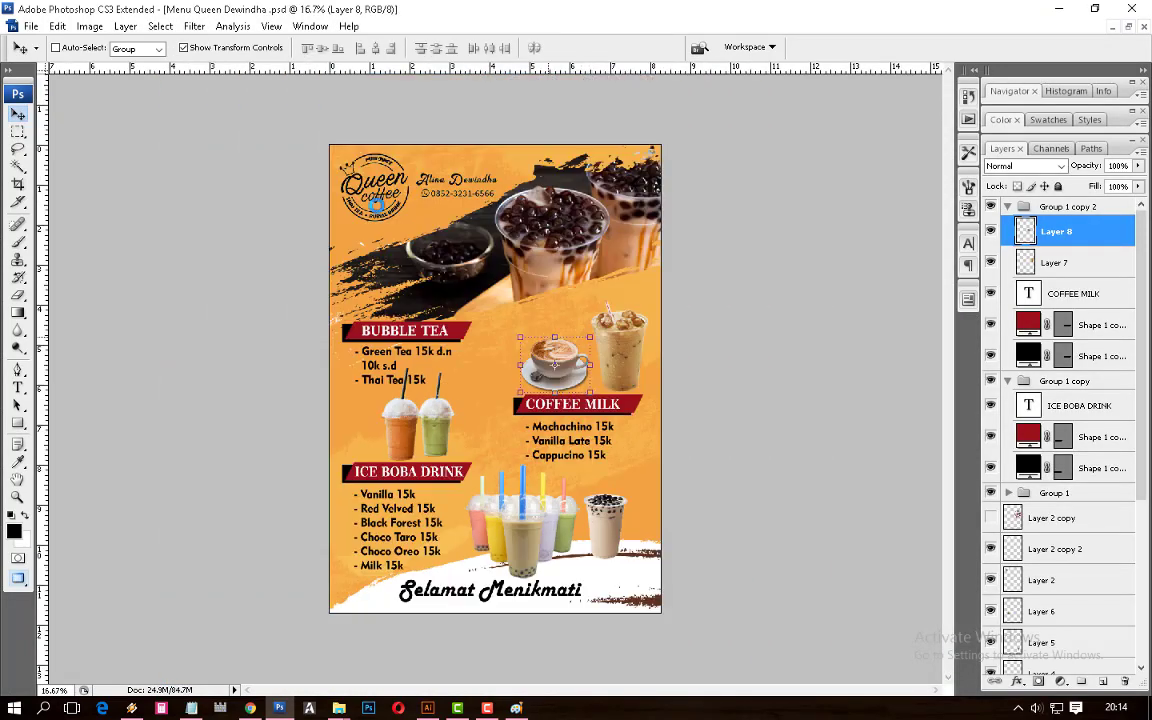
Duplicate the Queen Coffee logo layer and enlarge the copy over the poster's middle
{"action": "right_click", "coordinate": [357, 183]}
{"action": "left_click", "coordinate": [400, 242]}
{"action": "mouse_move", "coordinate": [373, 185]}
{"action": "left_mouse_down"}
{"action": "mouse_move", "coordinate": [453, 373]}
{"action": "mouse_move", "coordinate": [633, 325]}
{"action": "mouse_move", "coordinate": [694, 586]}
{"action": "left_mouse_up"}
{"action": "key", "text": "ctrl+t"}
{"action": "left_click_drag", "start_coordinate": [566, 517], "coordinate": [528, 428]}
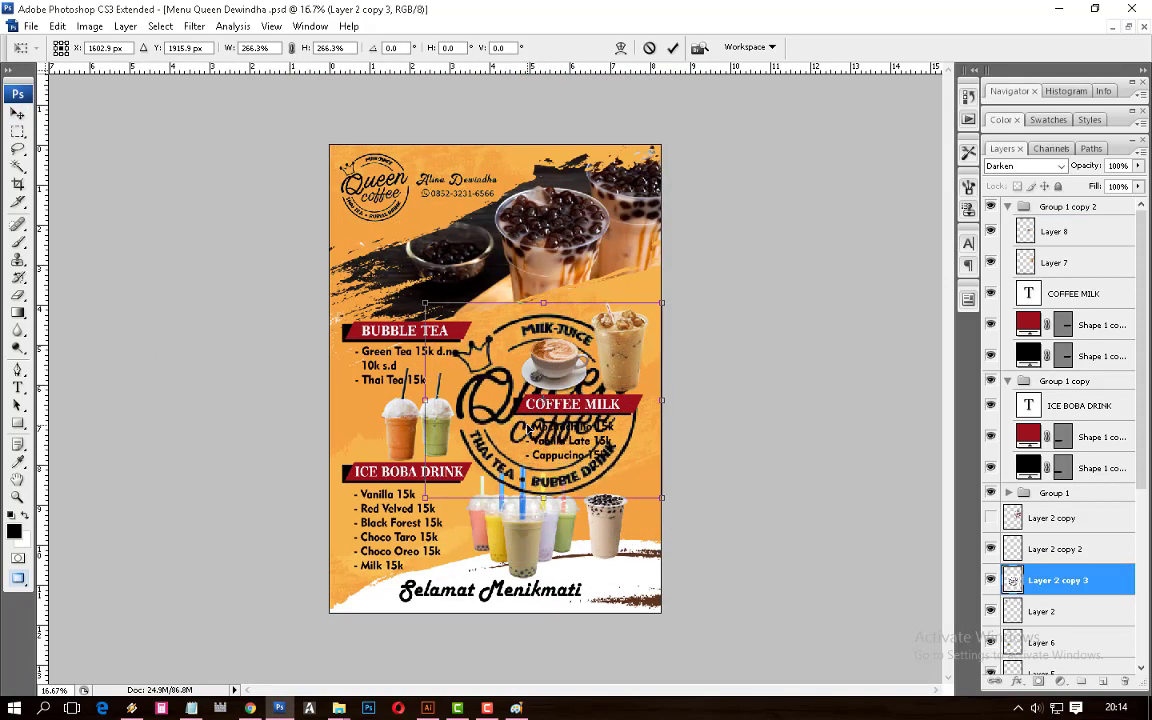
{"action": "key", "text": "Return"}
Send the logo copy just above the background, Multiply at 13% opacity, in the bottom-right
{"action": "key", "text": "ctrl+shift+bracketleft"}
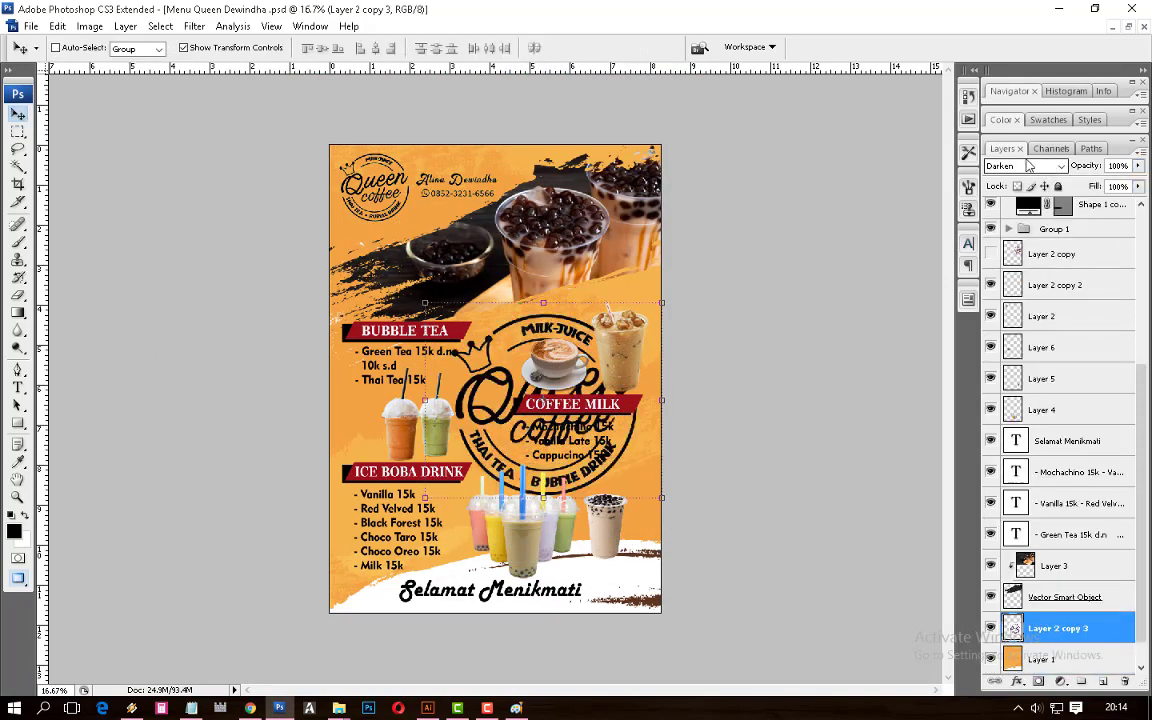
{"action": "left_click", "coordinate": [1028, 165]}
{"action": "left_click", "coordinate": [1015, 391]}
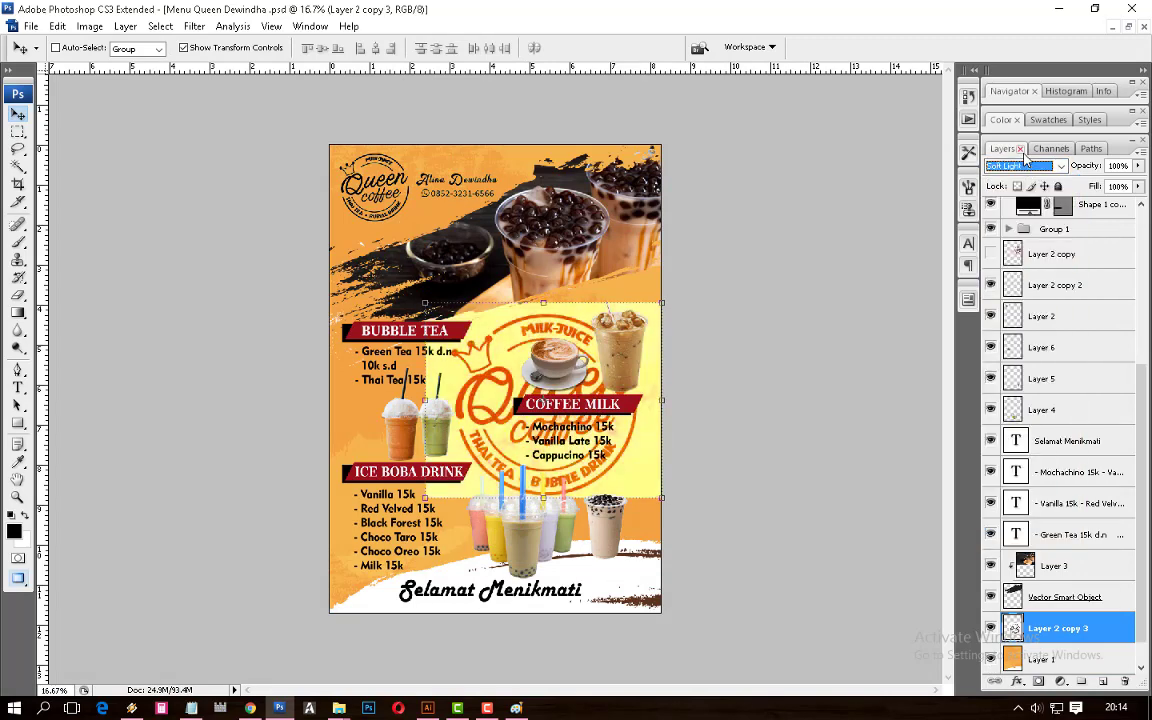
{"action": "key", "text": "Up"}
{"action": "key", "text": "Up"}
{"action": "key", "text": "Up"}
{"action": "key", "text": "Up"}
{"action": "key", "text": "Up"}
{"action": "key", "text": "Up"}
{"action": "key", "text": "Up"}
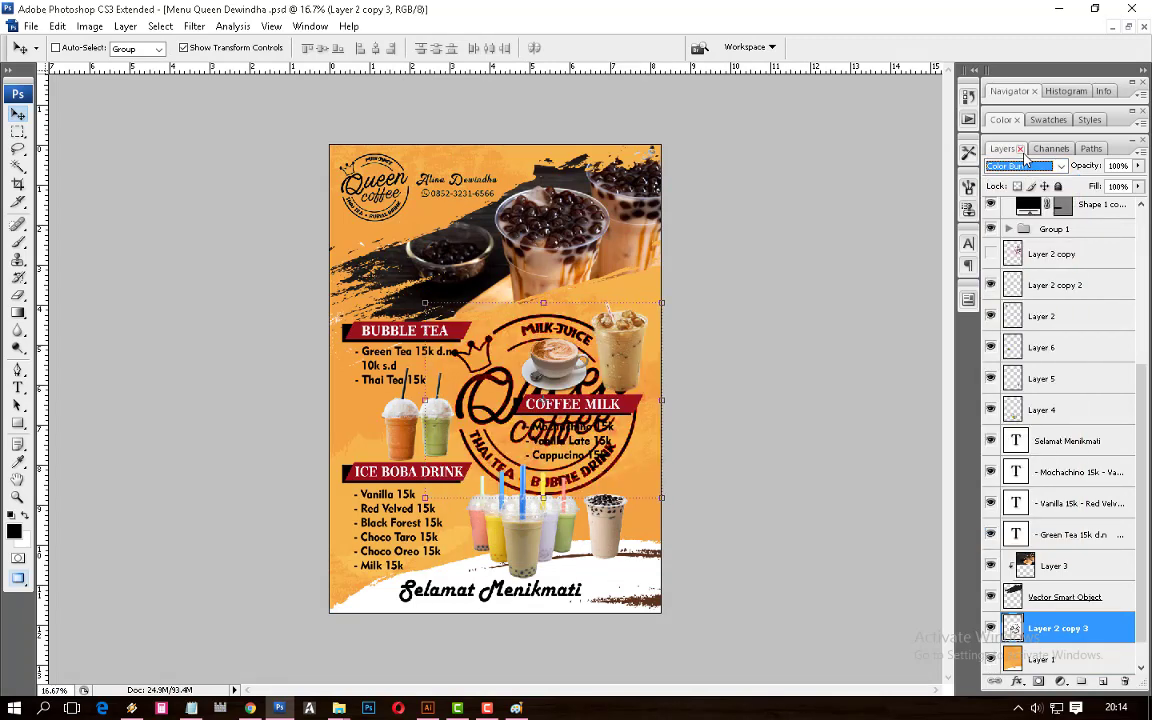
{"action": "left_click_drag", "start_coordinate": [1137, 165], "coordinate": [1072, 205]}
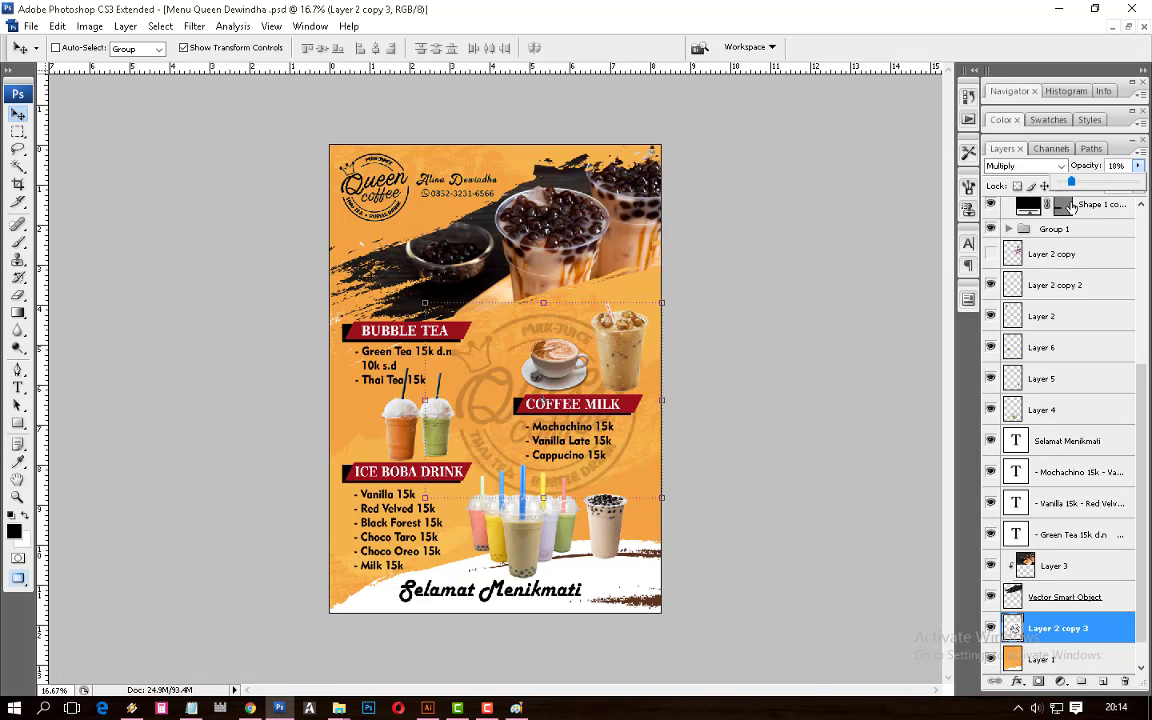
{"action": "left_click_drag", "start_coordinate": [468, 371], "coordinate": [516, 543]}
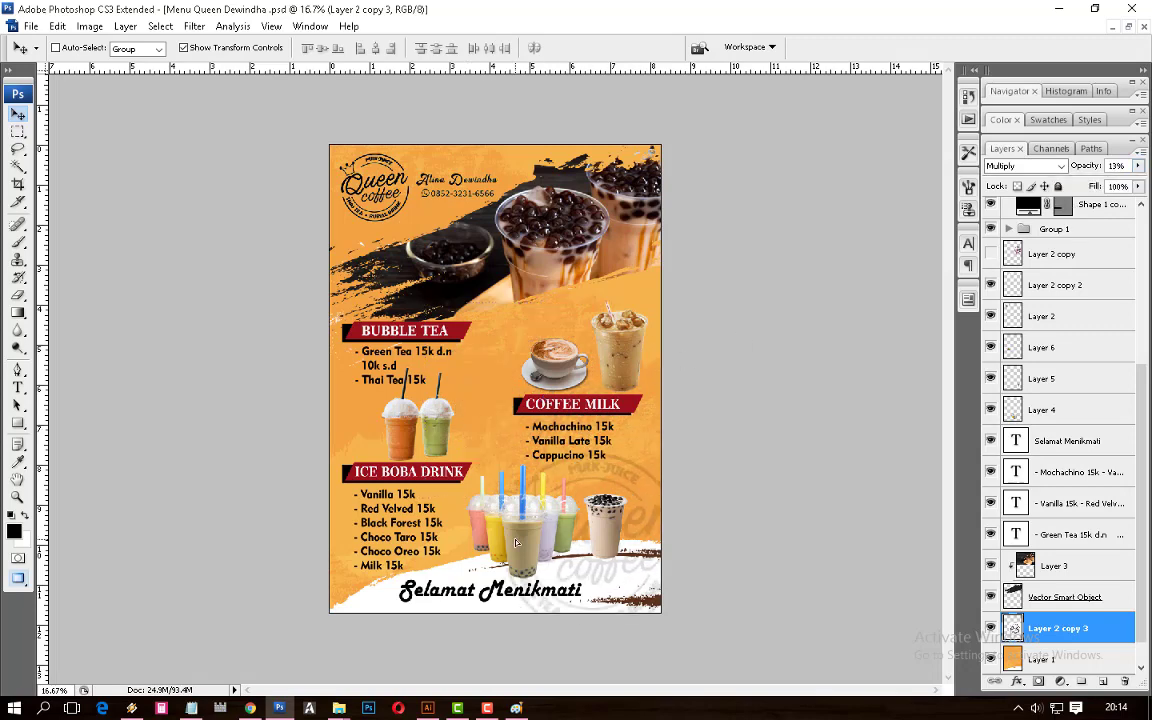
Save the menu poster as a JPEG with default quality settings
{"action": "key", "text": "ctrl+shift+s"}
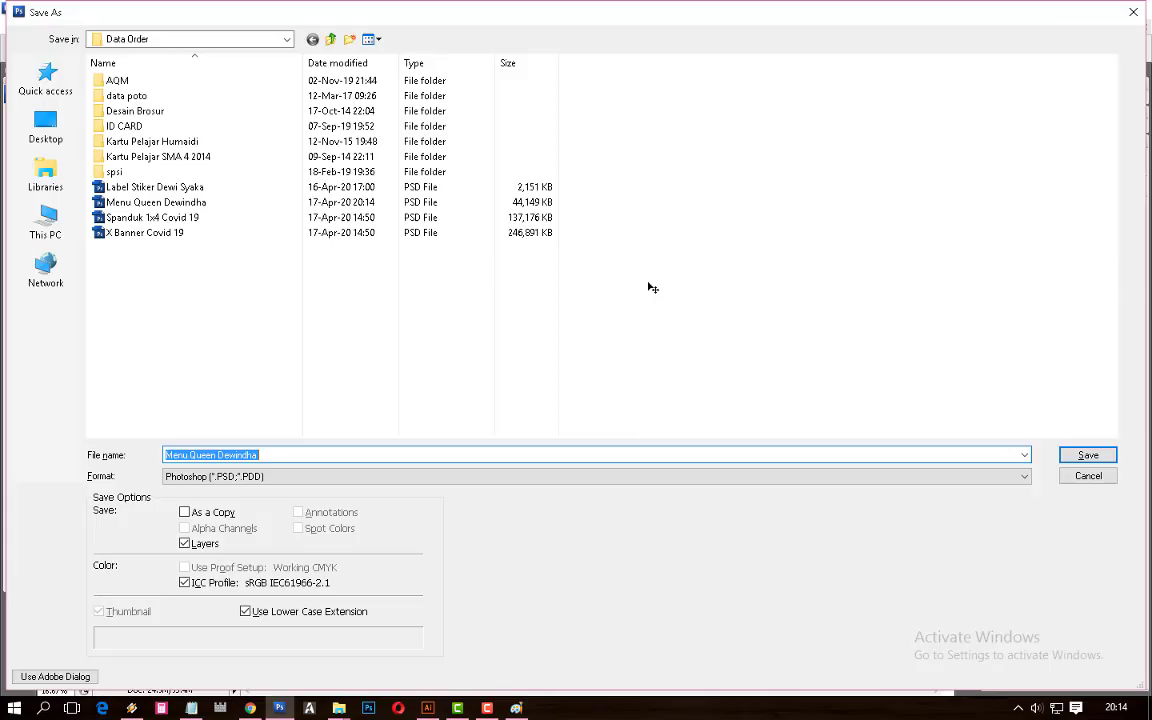
{"action": "key", "text": "Tab"}
{"action": "key", "text": "j"}
{"action": "key", "text": "Return"}
{"action": "key", "text": "Return"}
{"action": "key", "text": "f"}
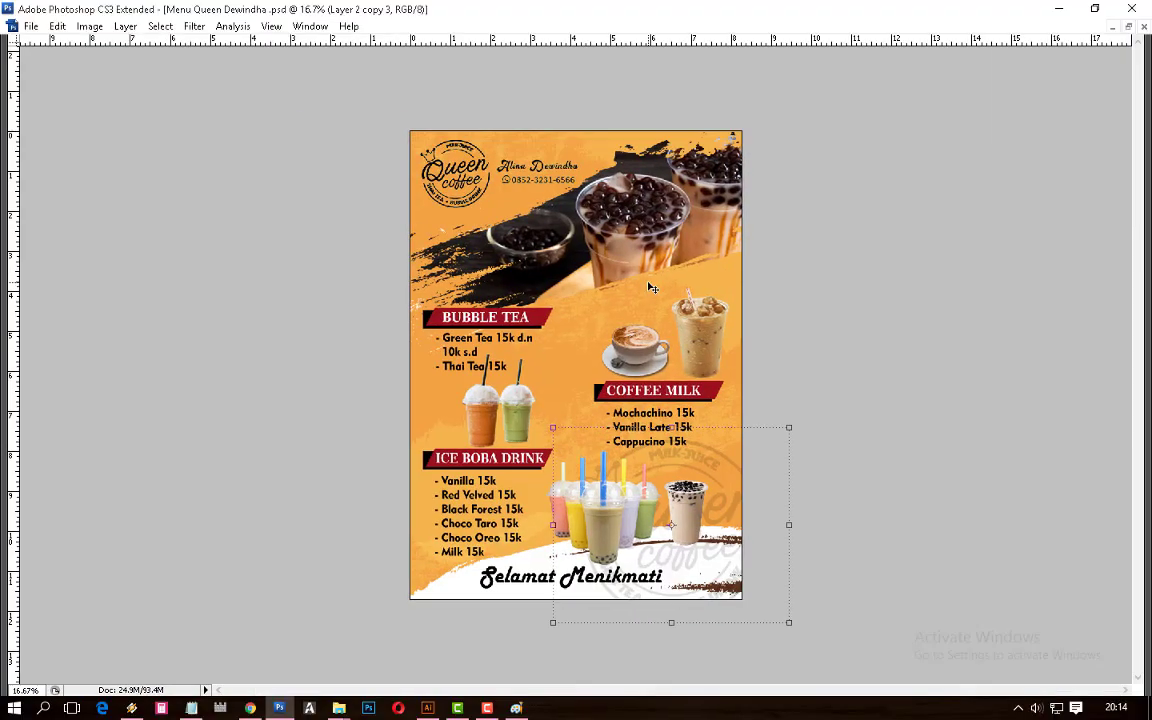
Preview the poster full screen, then close the cappuccino, Coffee Milk and THAI TEA windows without saving
{"action": "key", "text": "f"}
{"action": "key", "text": "ctrl+plus"}
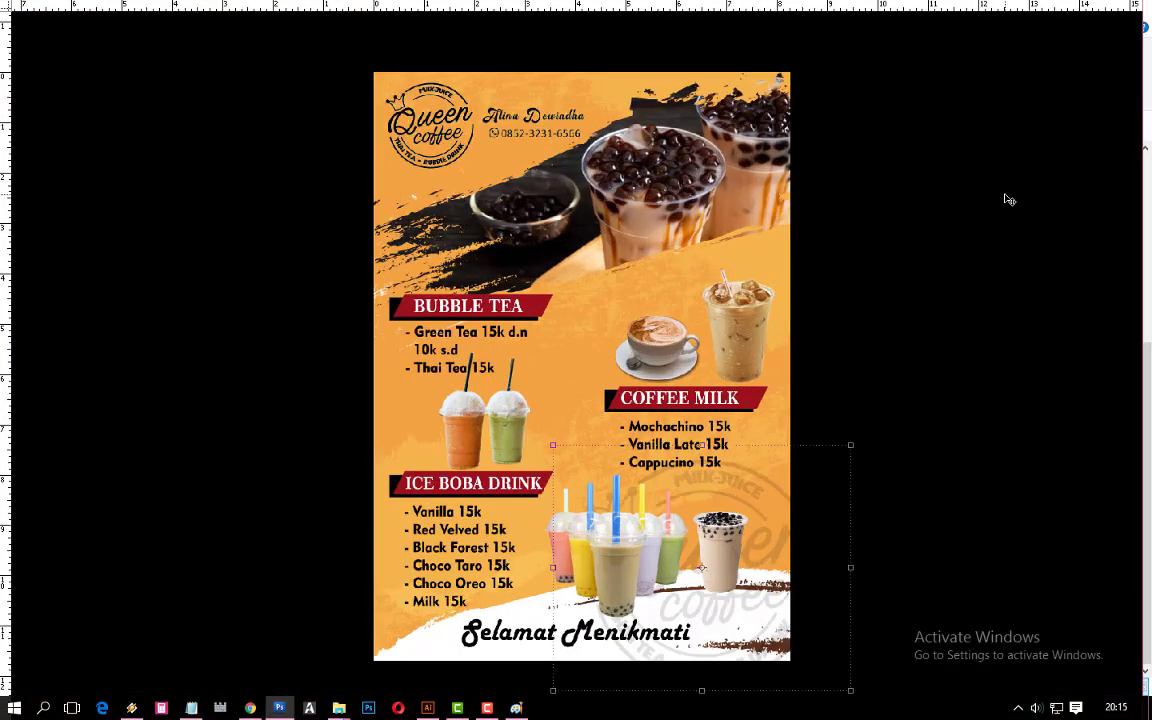
{"action": "key", "text": "f"}
{"action": "left_click", "coordinate": [790, 114]}
{"action": "left_click", "coordinate": [797, 115]}
{"action": "left_click", "coordinate": [585, 283]}
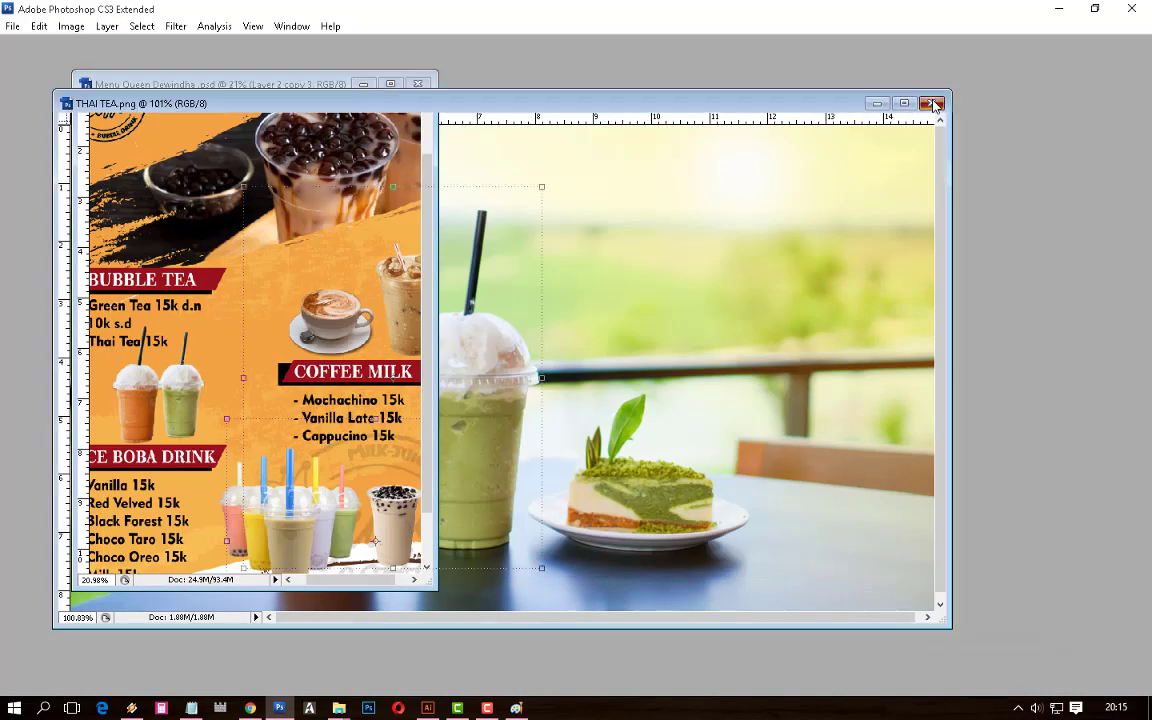
{"action": "left_click", "coordinate": [931, 104]}
View the finished poster full screen with panels hidden and zoomed in
{"action": "key", "text": "Tab"}
{"action": "key", "text": "m"}
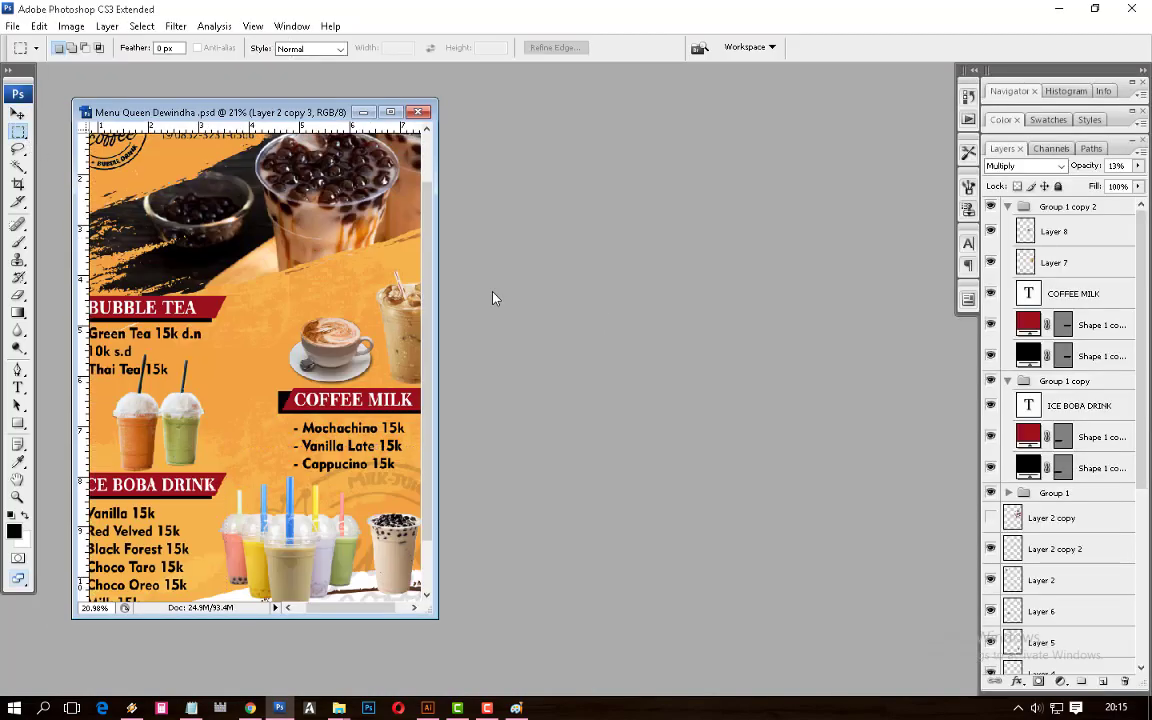
{"action": "key", "text": "f"}
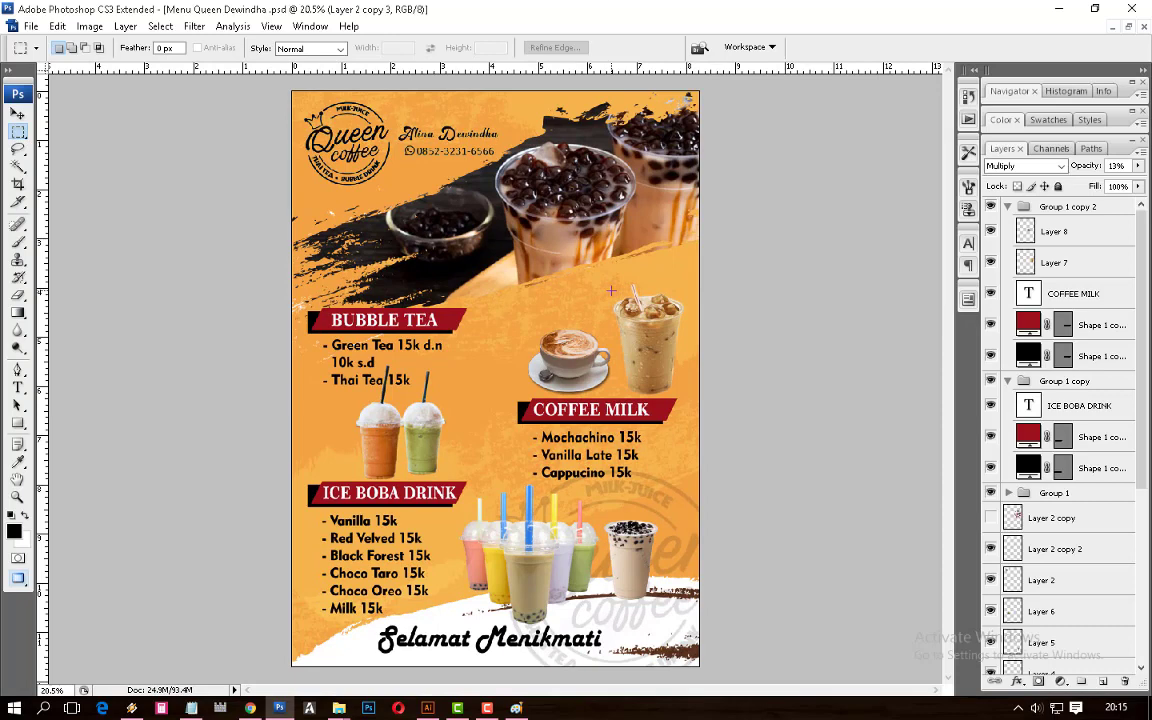
{"action": "key", "text": "f"}
{"action": "key", "text": "f"}
{"action": "key", "text": "Tab"}
{"action": "key", "text": "ctrl+plus"}
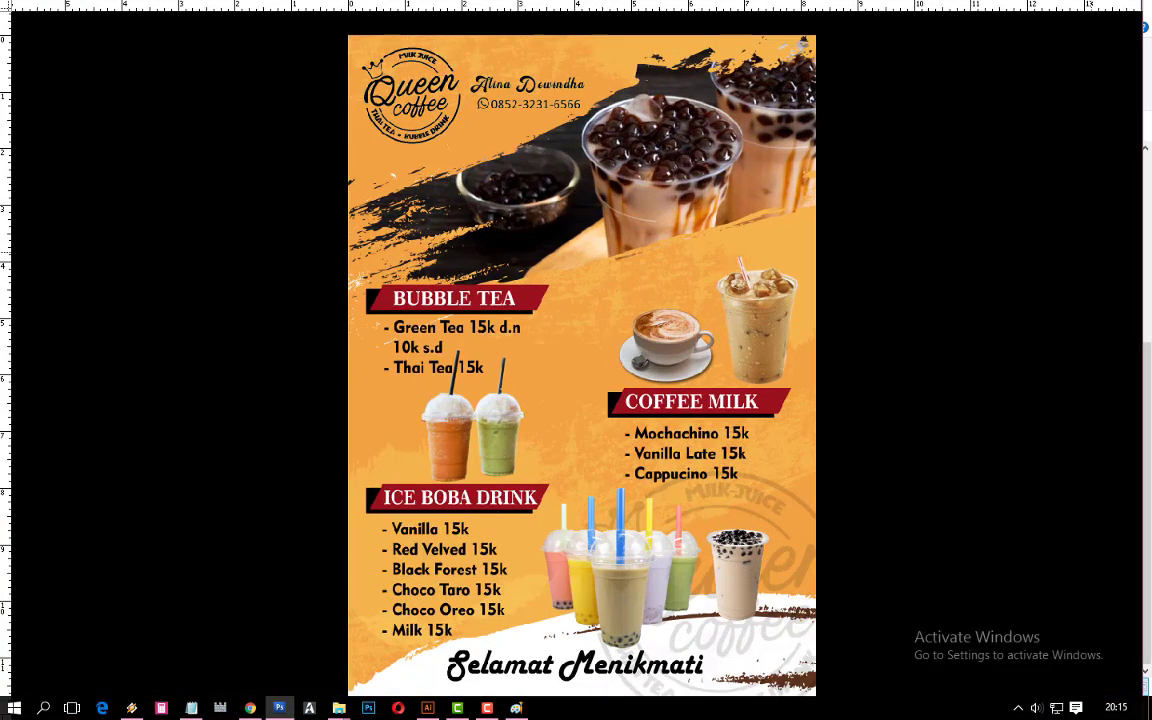
Save the poster as JPEG again, replacing the existing file
{"action": "key", "text": "ctrl+shift+s"}
{"action": "key", "text": "Return"}
{"action": "key", "text": "Left"}
{"action": "key", "text": "Return"}
{"action": "key", "text": "Return"}
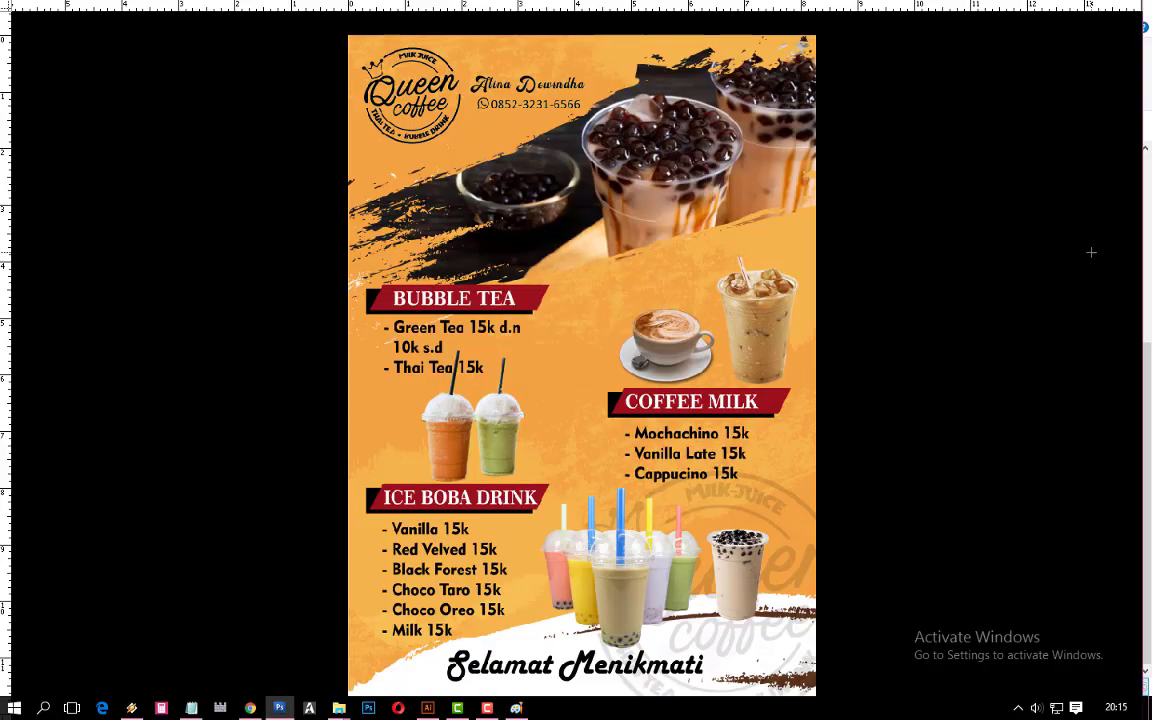